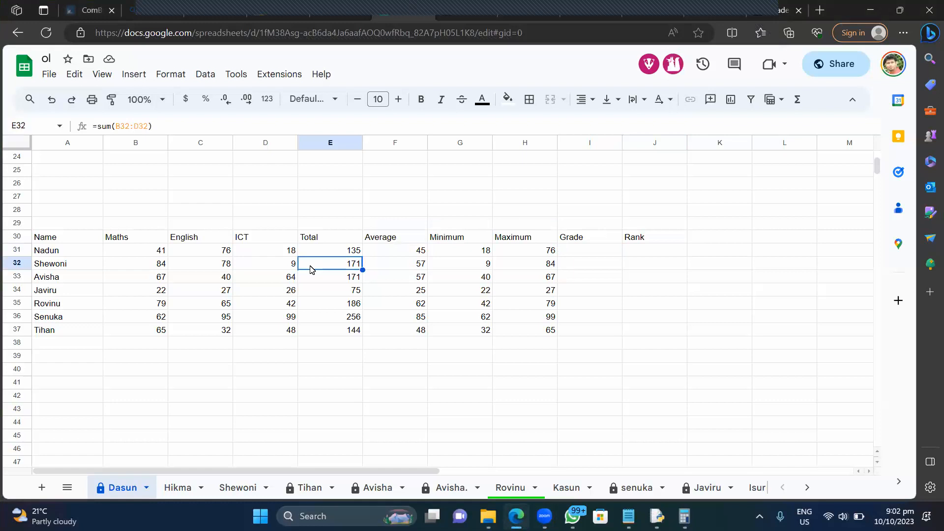
# Copy the spreadsheet's share link and close the sharing settings.
pyautogui.click(840, 70)
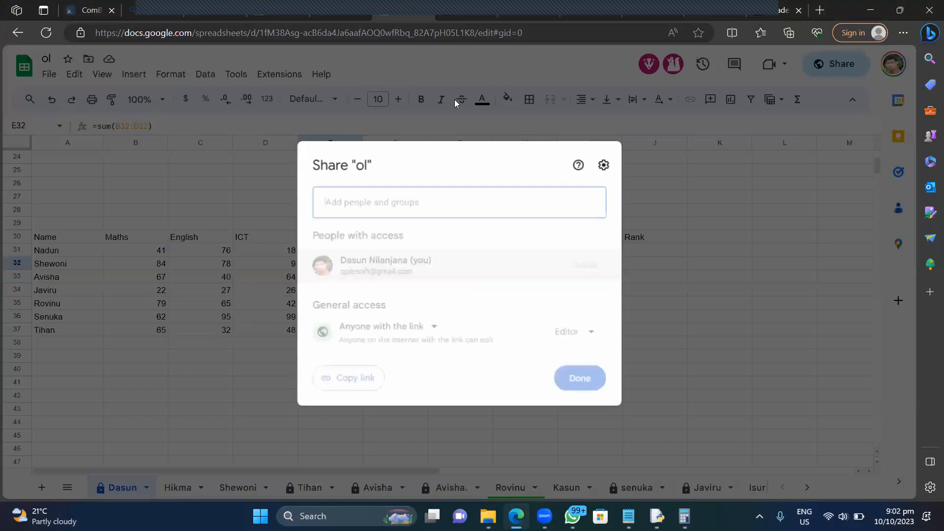
pyautogui.click(336, 381)
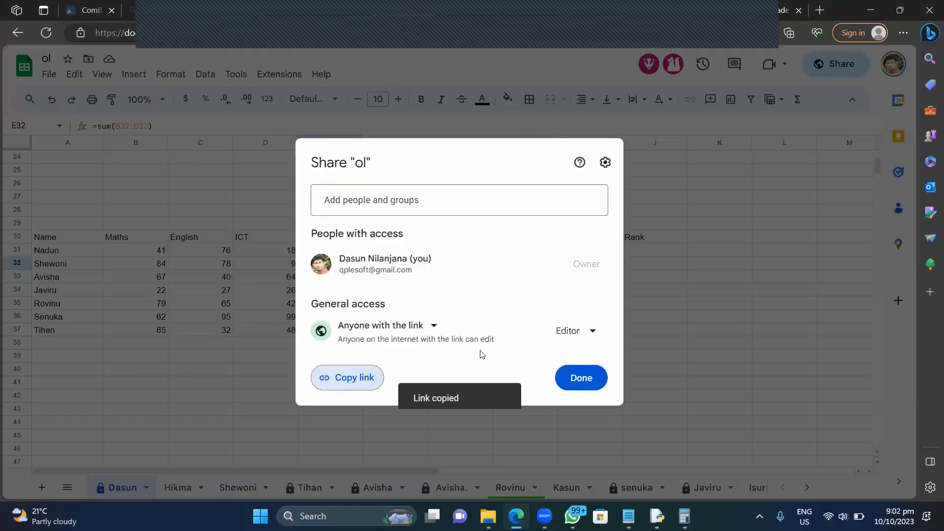
pyautogui.click(597, 384)
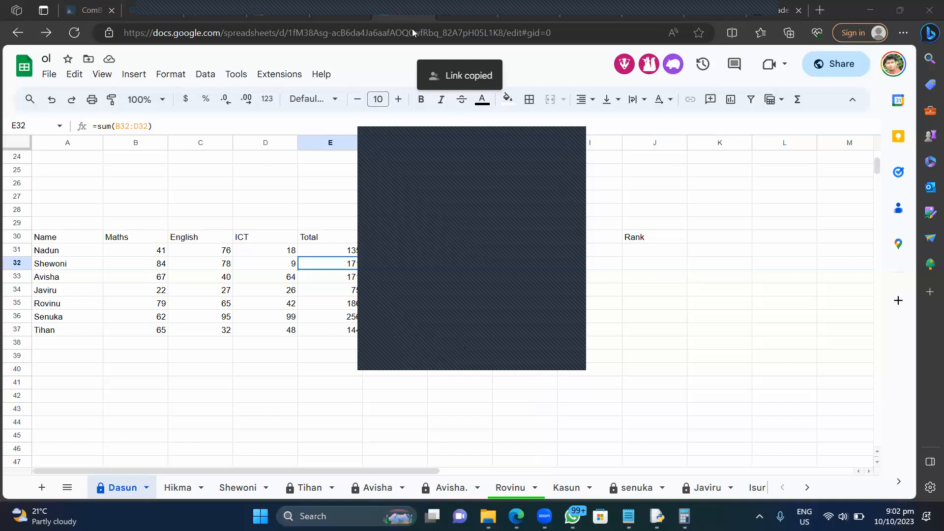
pyautogui.click(632, 370)
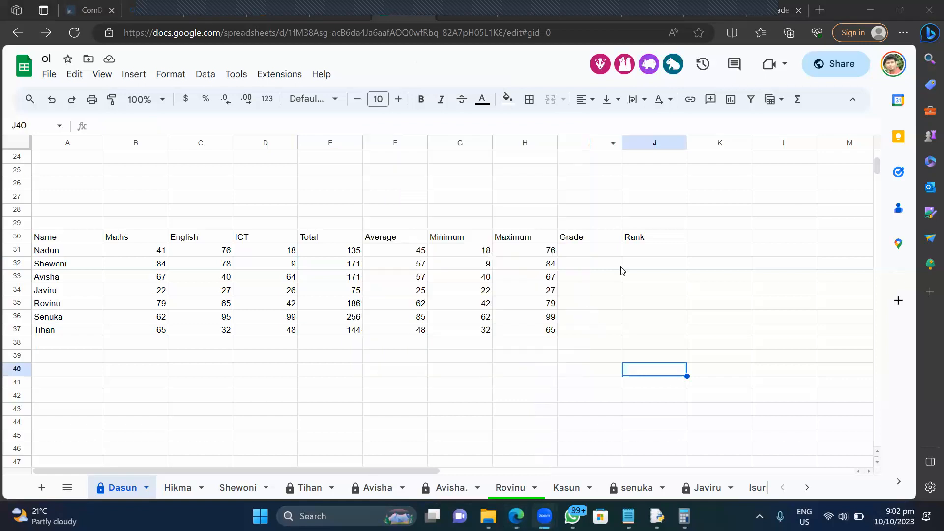
pyautogui.click(633, 249)
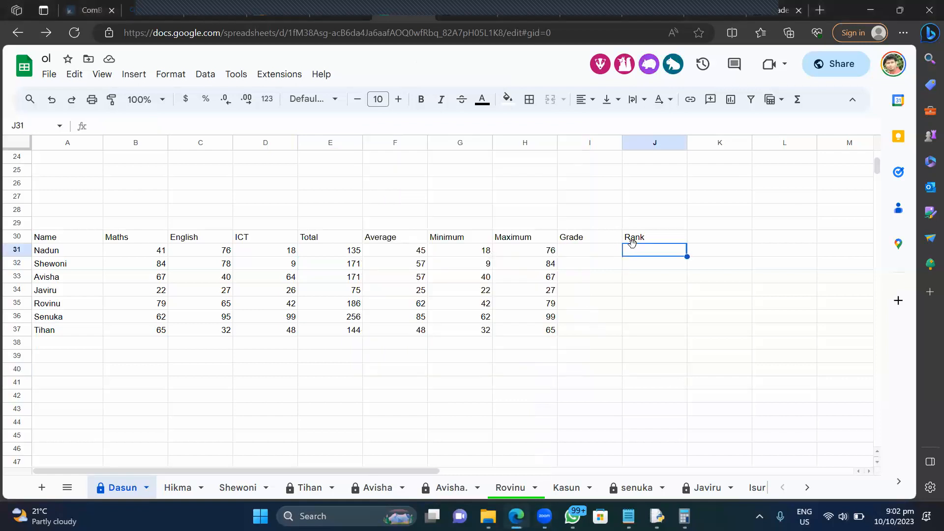
pyautogui.click(581, 253)
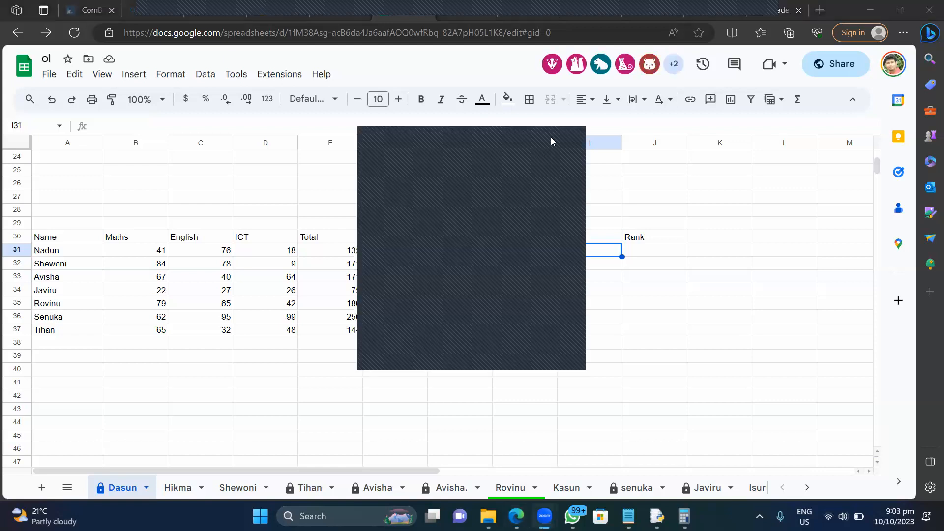
pyautogui.moveTo(593, 309); pyautogui.dragTo(89, 392)
pyautogui.click(90, 384)
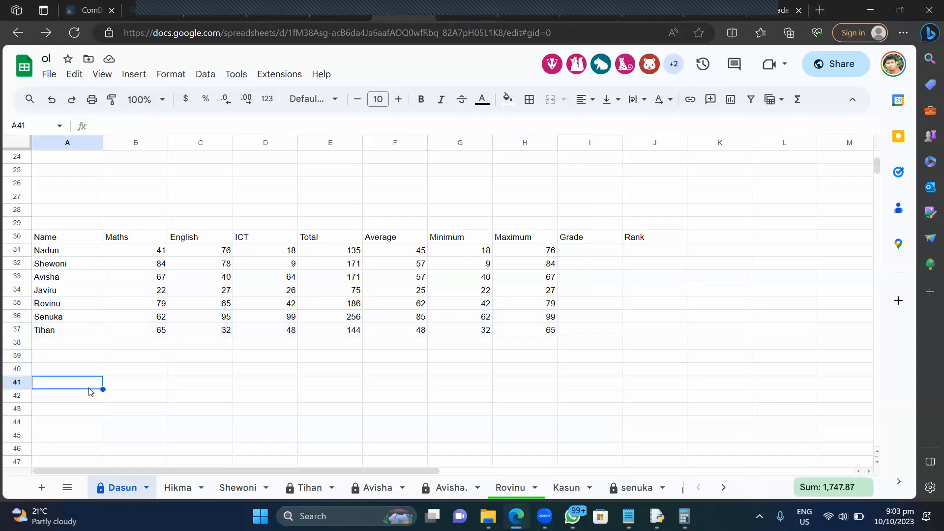
# Enter the heading Average in A39 and, in row 40, the criterion >75 with grade A beside it.
pyautogui.click(88, 360)
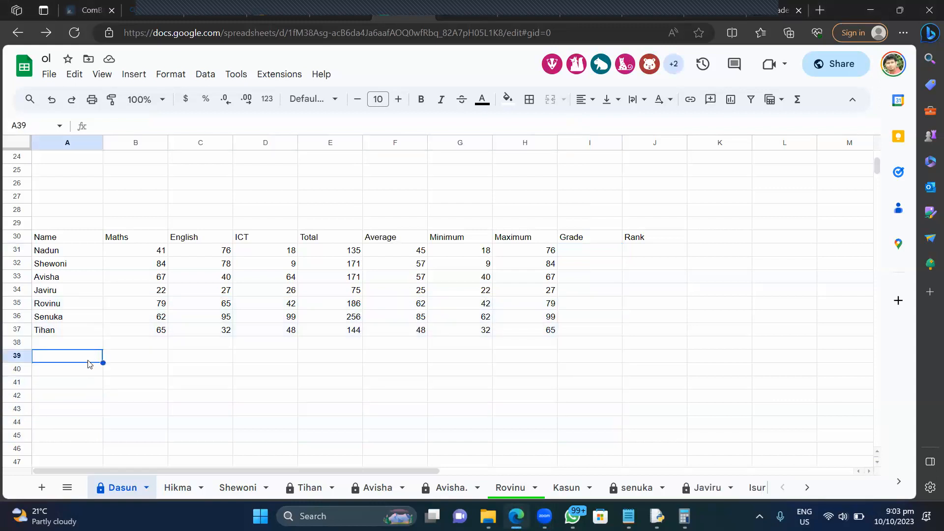
pyautogui.write('Average')
pyautogui.press('Tab')
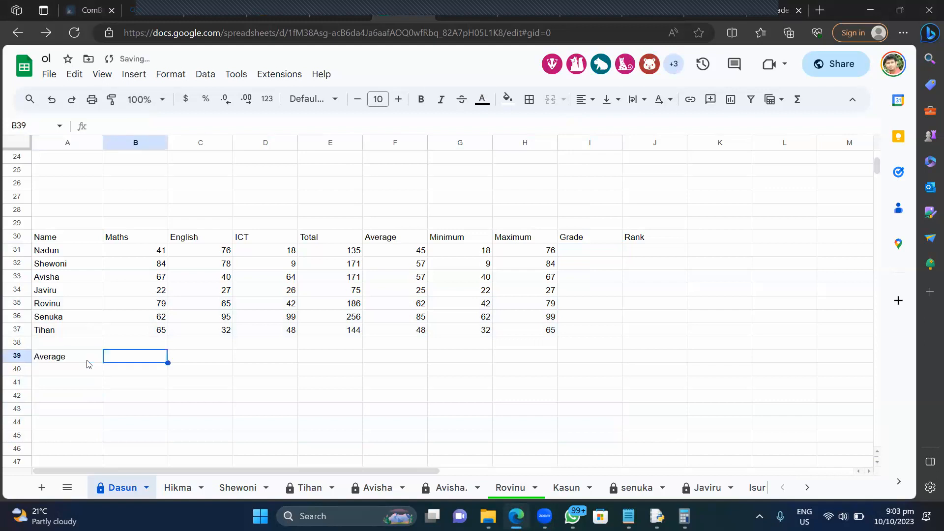
pyautogui.click(94, 377)
pyautogui.write('>75')
pyautogui.press('Tab')
pyautogui.write('A')
pyautogui.press('Return')
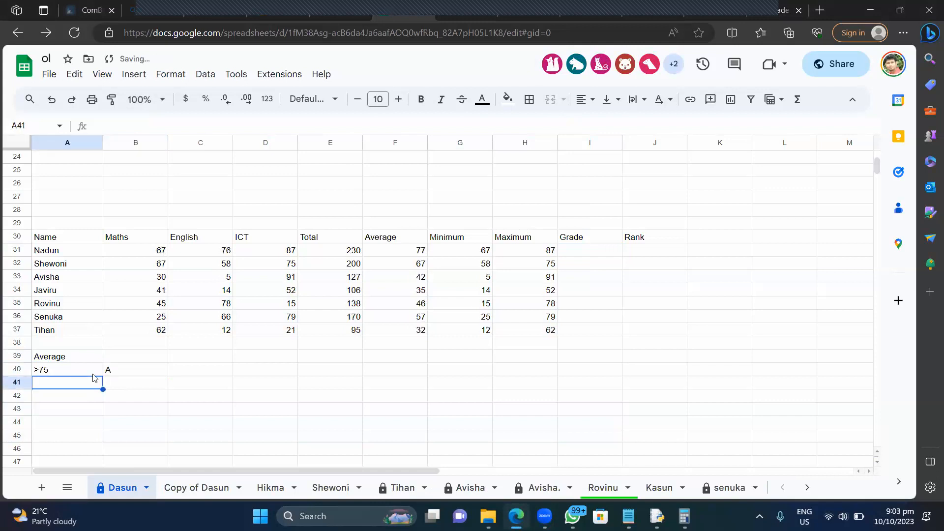
# Enter "greater than or equal to 60" in A41 and widen column A to fit the text.
pyautogui.write('>')
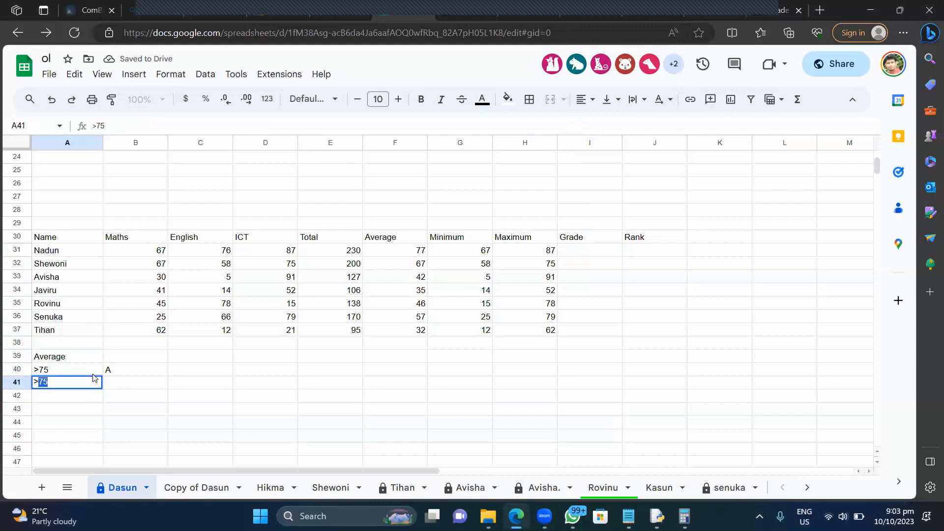
pyautogui.press('BackSpace')
pyautogui.press('BackSpace')
pyautogui.write('greater than or equal to')
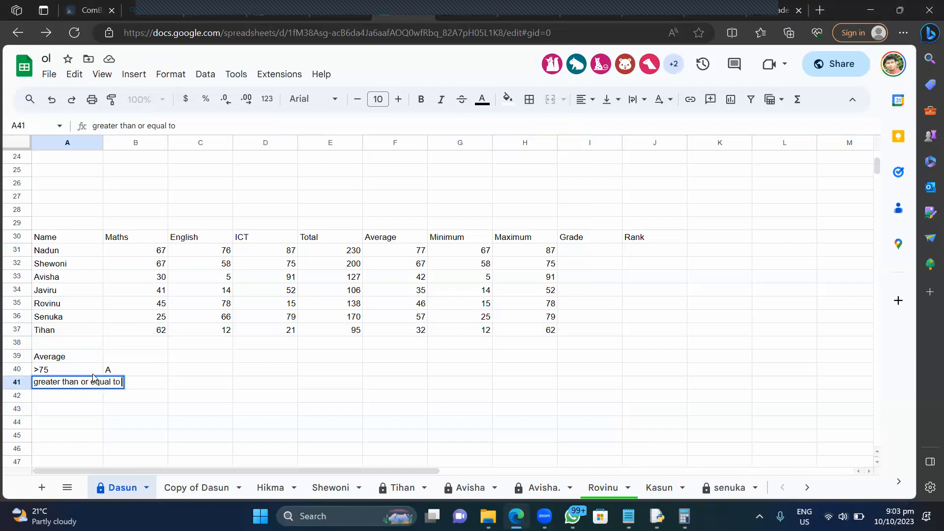
pyautogui.write(' 60')
pyautogui.press('Return')
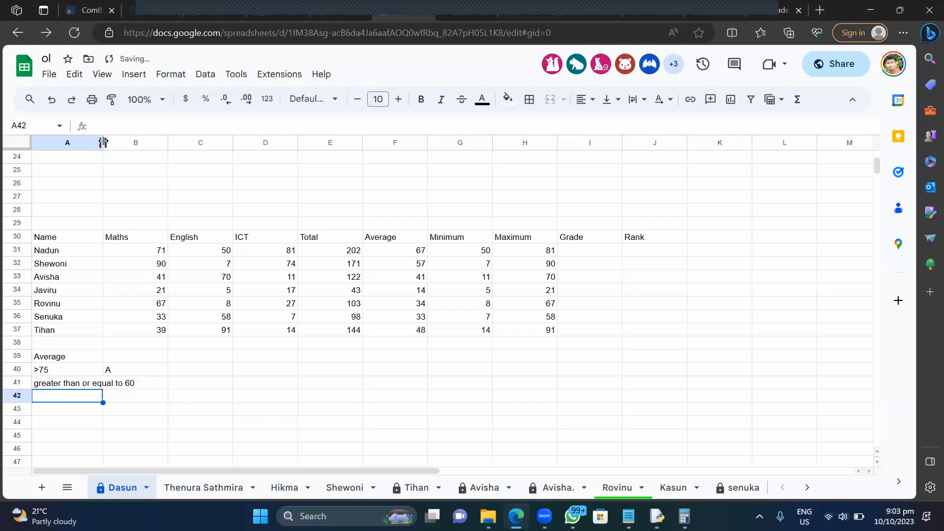
pyautogui.moveTo(101, 144); pyautogui.dragTo(92, 368)
# Copy the criterion text from A41 into A40 and edit it to "greater than or equal to 75".
pyautogui.click(95, 383)
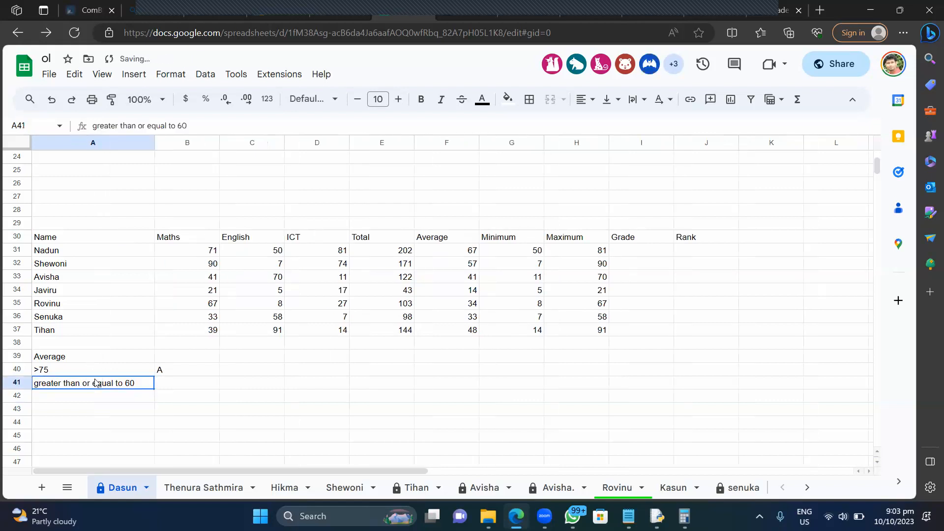
pyautogui.hotkey('ctrl', 'c')
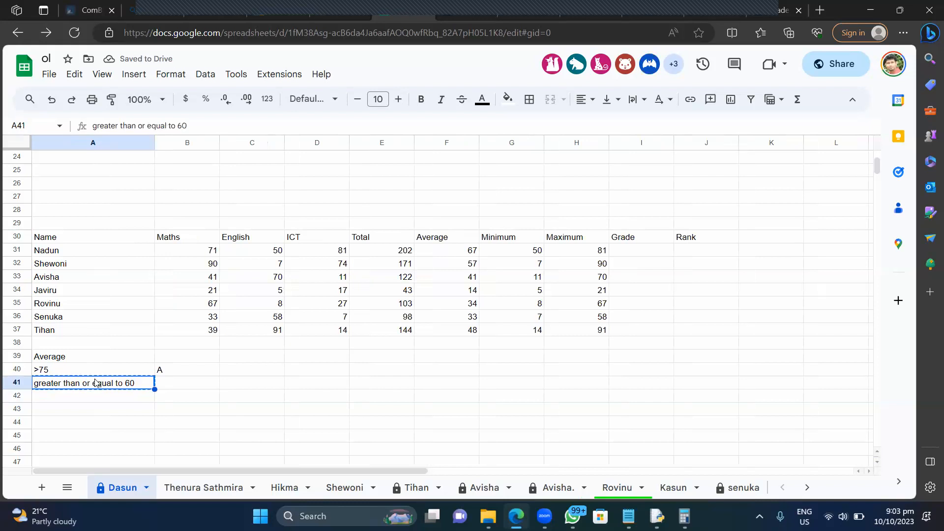
pyautogui.press('Up')
pyautogui.hotkey('ctrl', 'v')
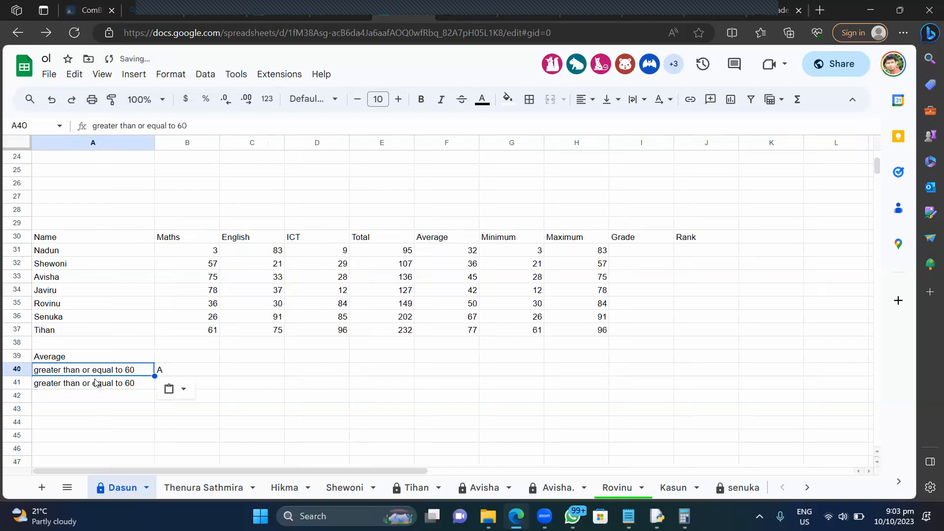
pyautogui.doubleClick(138, 369)
pyautogui.press('BackSpace')
pyautogui.press('BackSpace')
pyautogui.write('75')
pyautogui.press('Return')
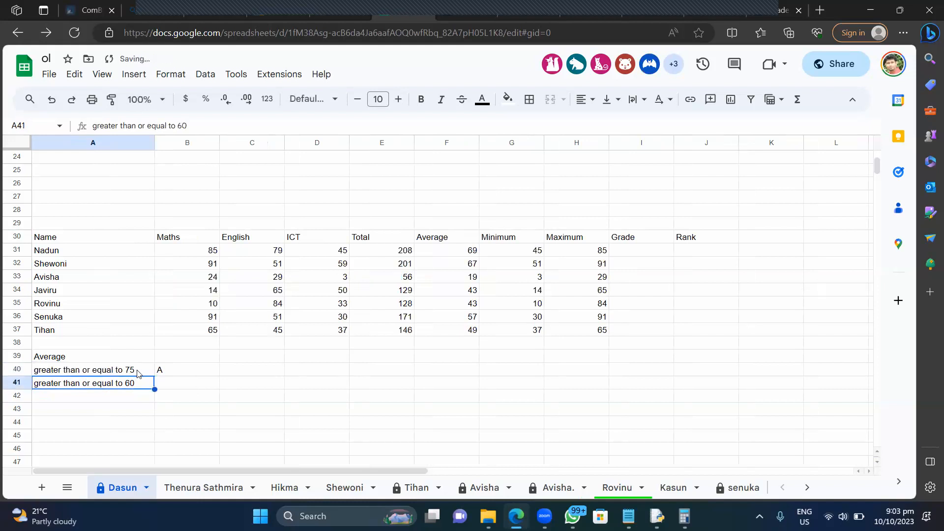
# Enter grade B in B41 for the 60 criterion.
pyautogui.click(178, 387)
pyautogui.write('B')
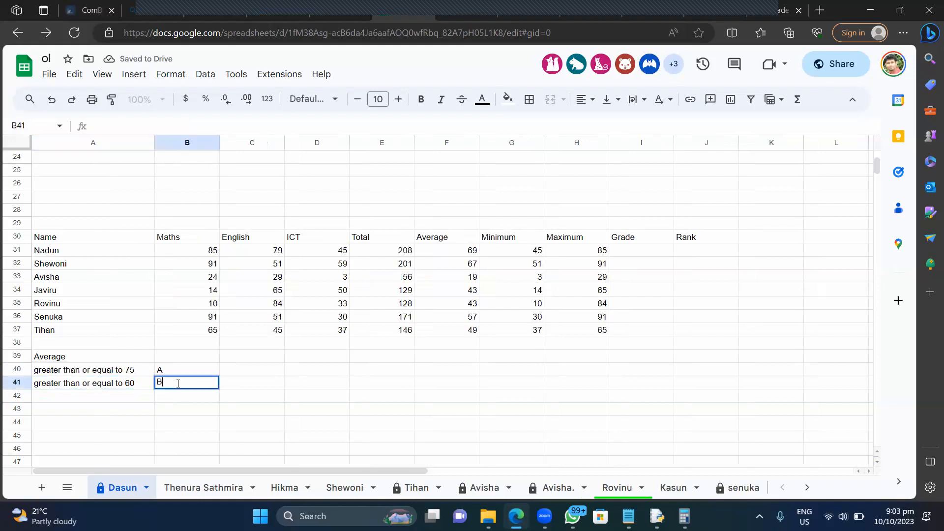
pyautogui.press('Return')
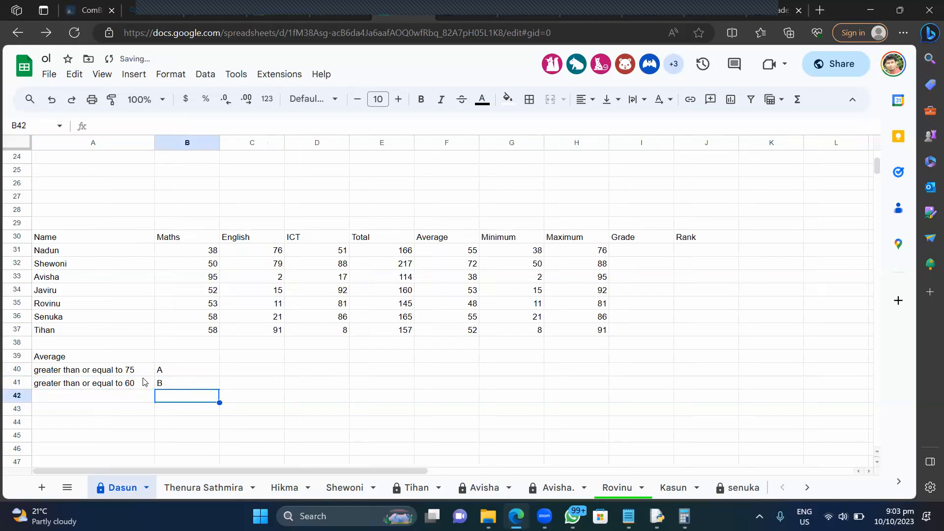
# Copy the two criterion rows with their grades in A40:B41.
pyautogui.moveTo(132, 318); pyautogui.dragTo(133, 331)
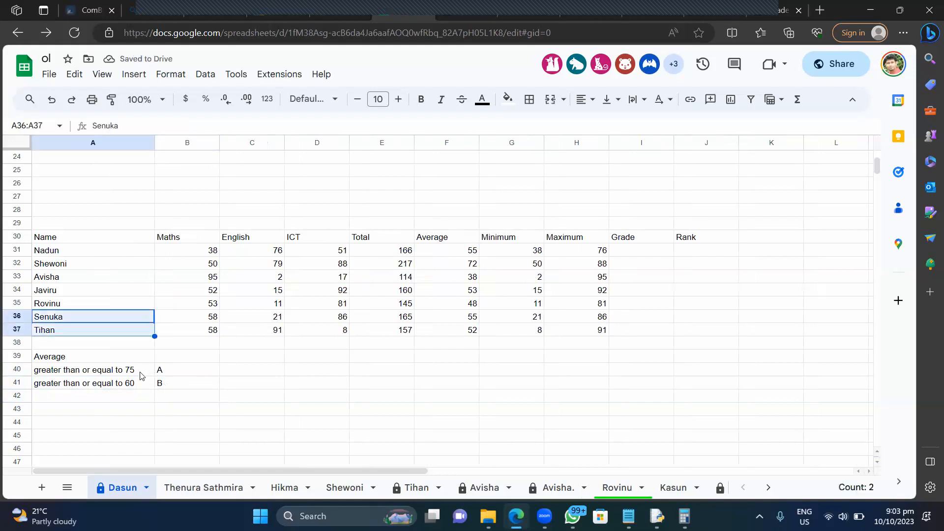
pyautogui.moveTo(141, 376); pyautogui.dragTo(172, 388)
pyautogui.hotkey('ctrl', 'c')
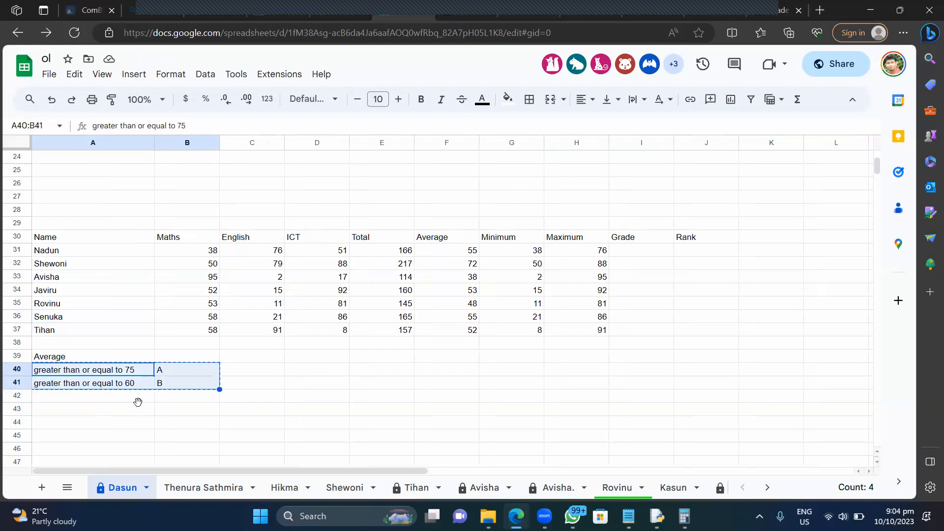
pyautogui.doubleClick(138, 398)
pyautogui.hotkey('ctrl', 'v')
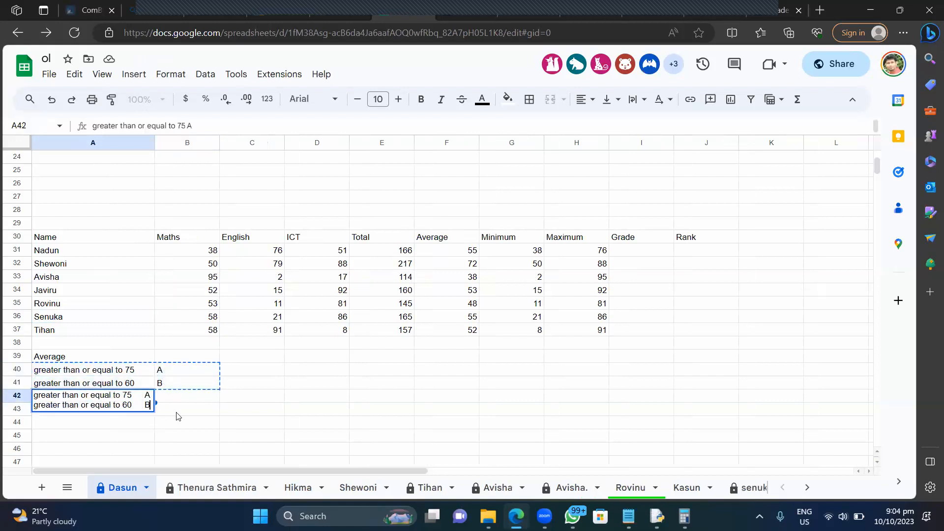
pyautogui.click(184, 418)
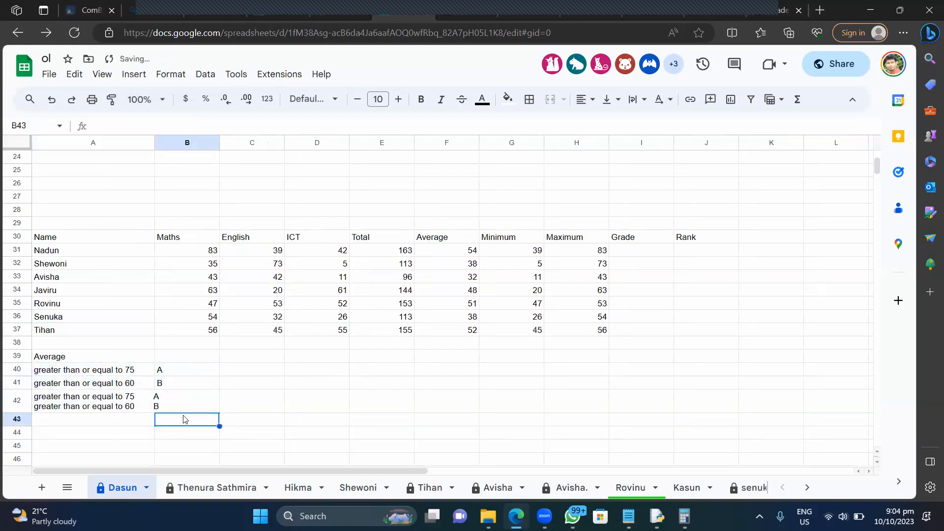
pyautogui.click(128, 398)
pyautogui.press('Delete')
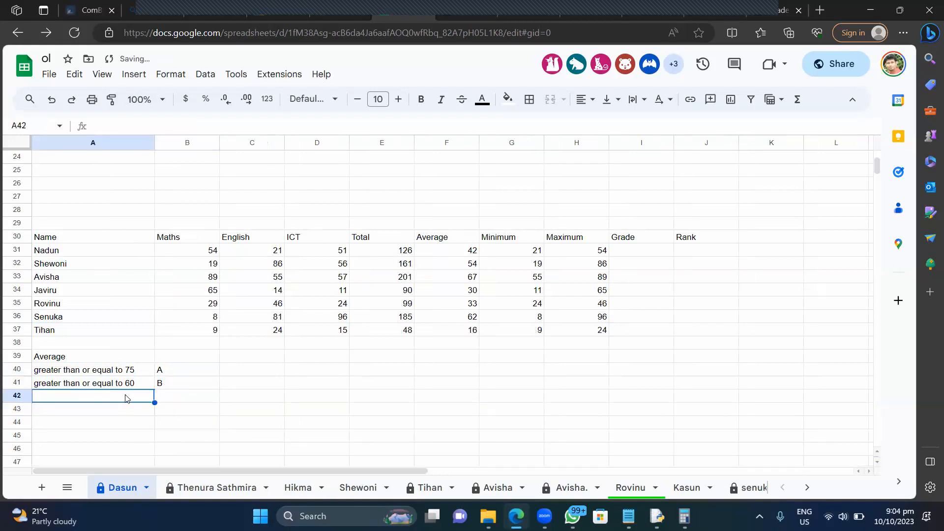
# Paste the copied rows into A42:B43 and change row 42 to "greater than or equal to 50" with grade C.
pyautogui.hotkey('ctrl', 'v')
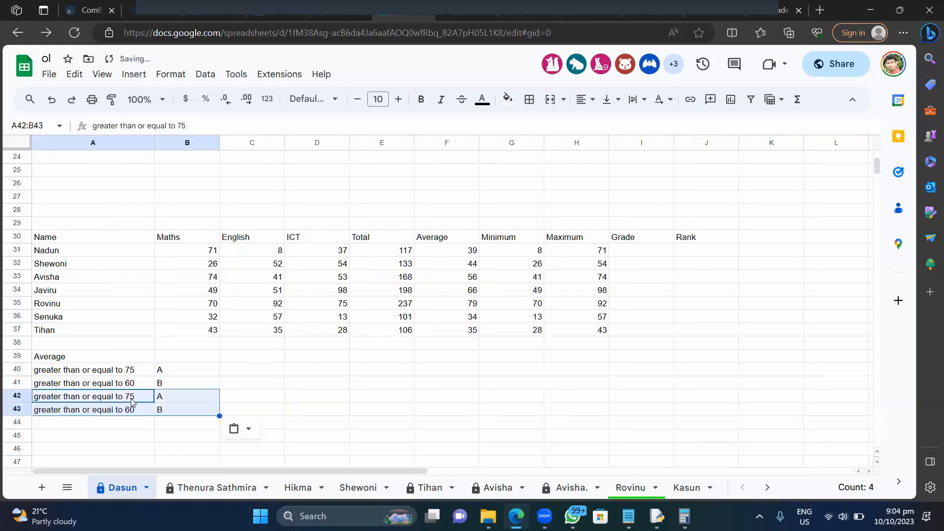
pyautogui.doubleClick(133, 397)
pyautogui.press('BackSpace')
pyautogui.press('BackSpace')
pyautogui.write('50')
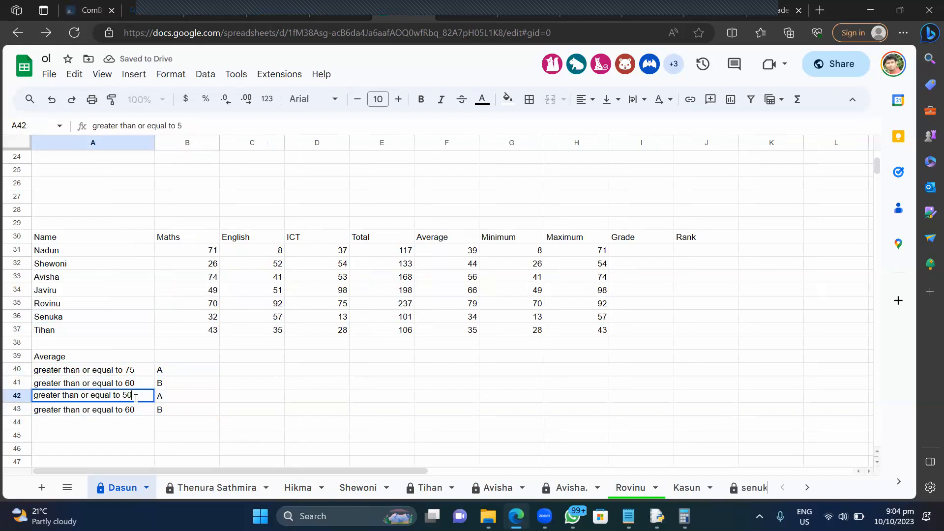
pyautogui.press('Return')
pyautogui.doubleClick(169, 397)
pyautogui.press('BackSpace')
pyautogui.write('C')
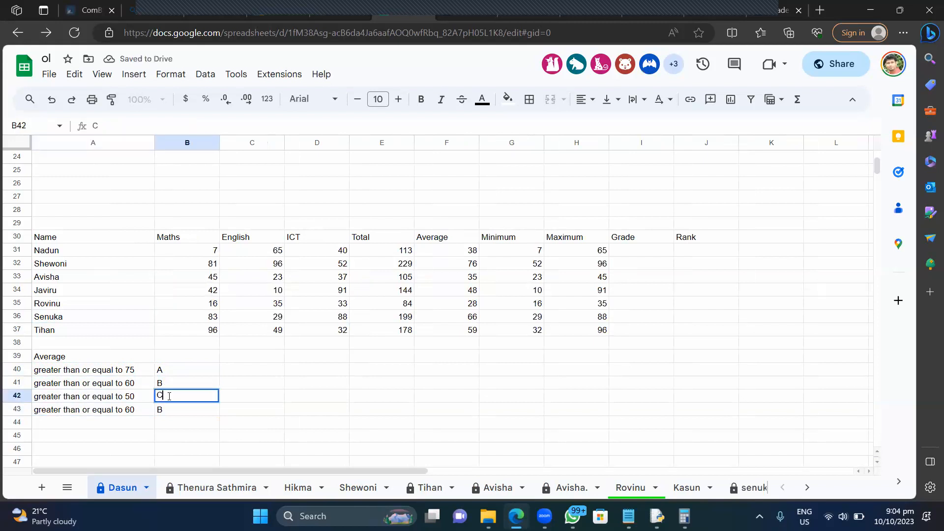
# Change row 43 to "greater than or equal to 40" with grade S.
pyautogui.doubleClick(146, 408)
pyautogui.press('BackSpace')
pyautogui.press('BackSpace')
pyautogui.write('40')
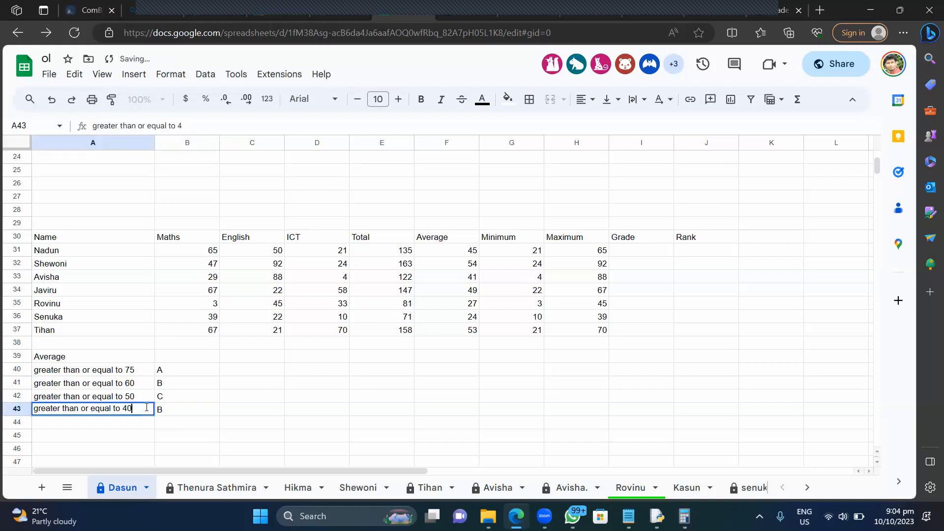
pyautogui.press('Tab')
pyautogui.write('S')
pyautogui.press('Return')
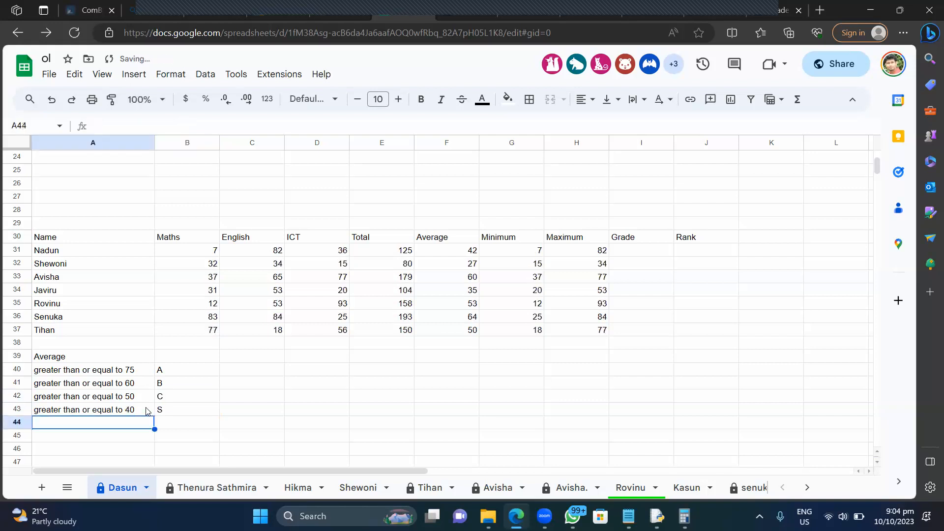
# Add the last criterion "less than 40" in A44 with grade F in B44.
pyautogui.write('les')
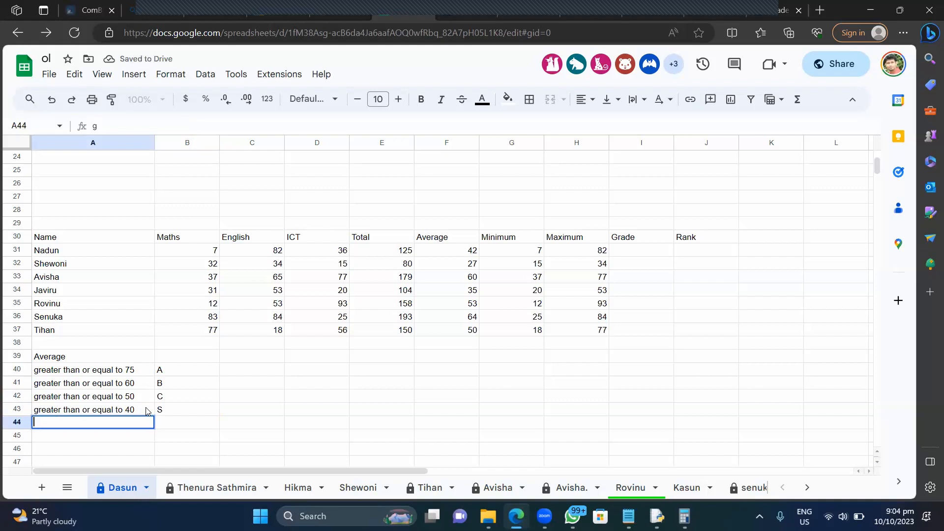
pyautogui.write('s than 40')
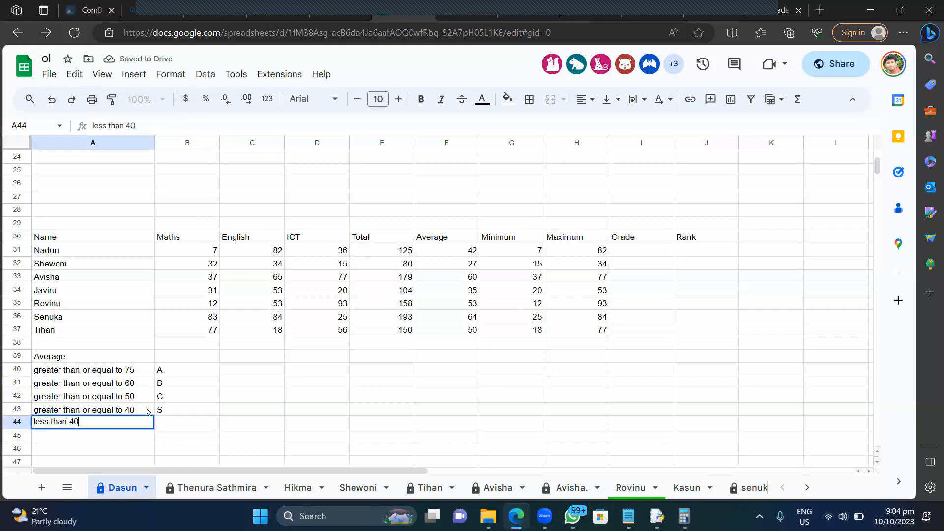
pyautogui.press('Tab')
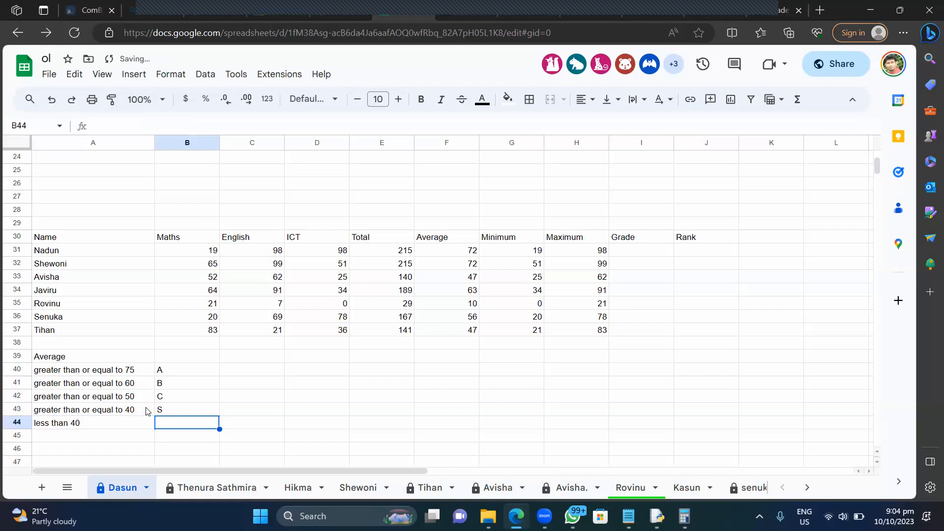
pyautogui.write('F')
pyautogui.press('Return')
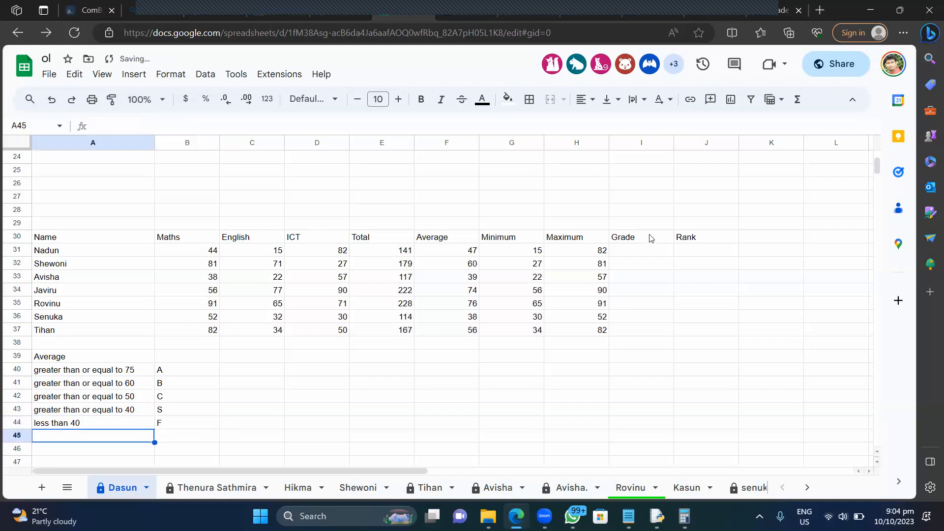
# Enter the formula =if(F31>=50,"Pass","Fail") in I31, the first cell under Grade.
pyautogui.click(641, 251)
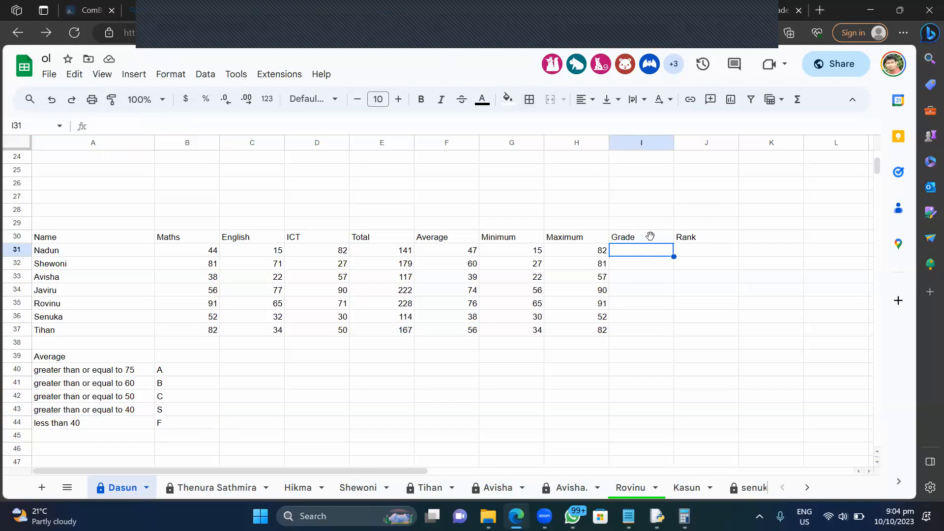
pyautogui.write('=if(')
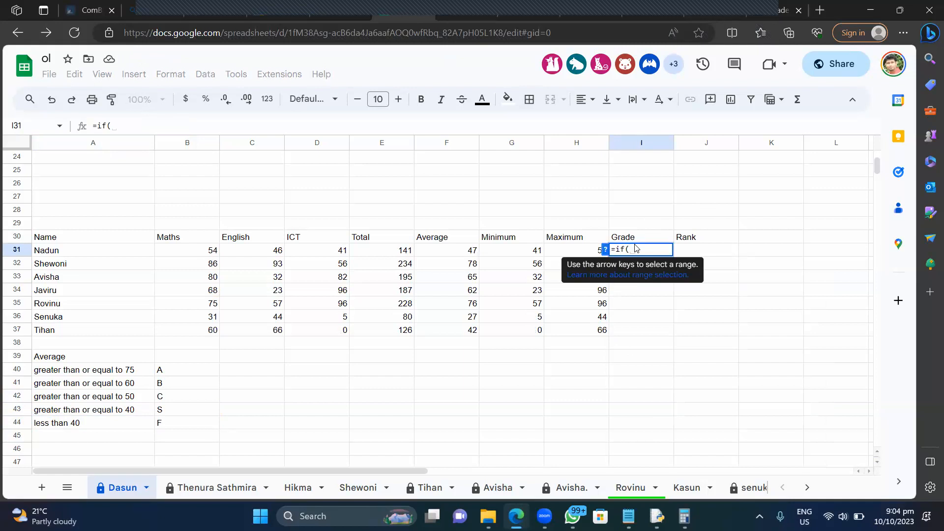
pyautogui.click(472, 252)
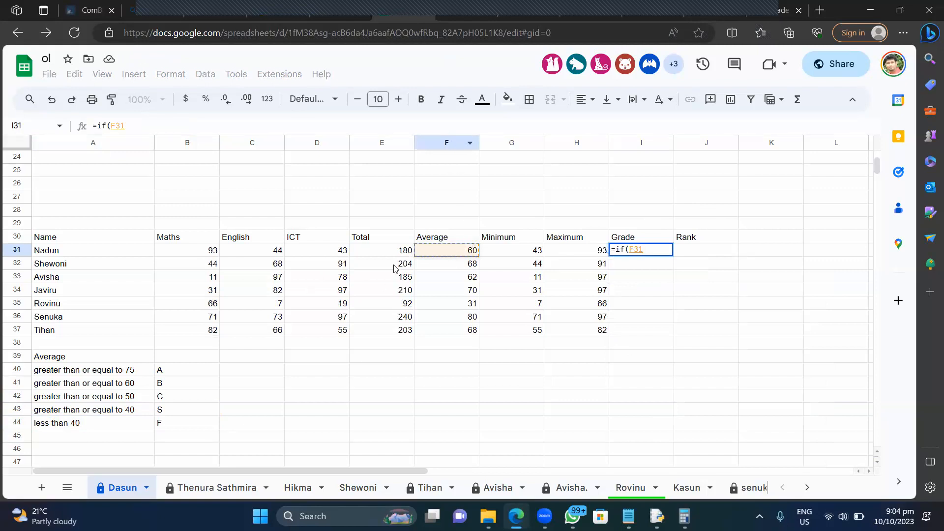
pyautogui.write('>')
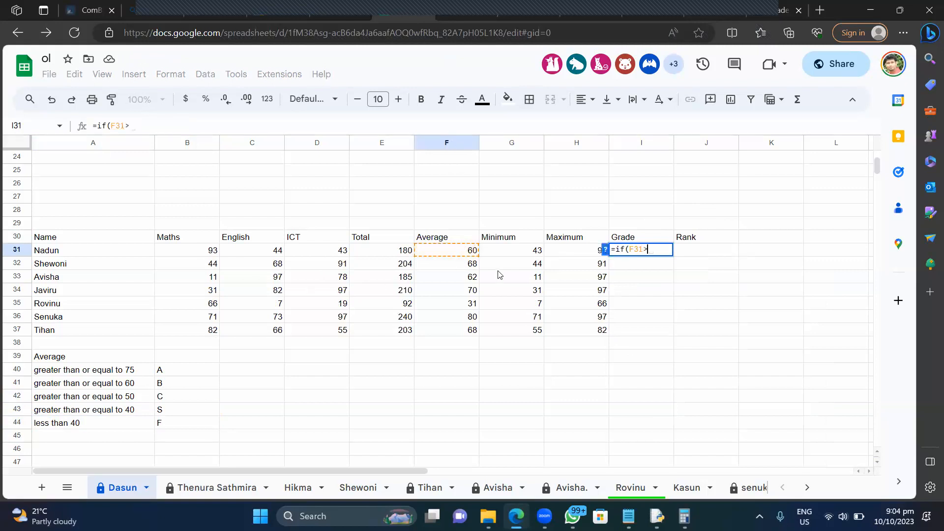
pyautogui.write('=50,"P')
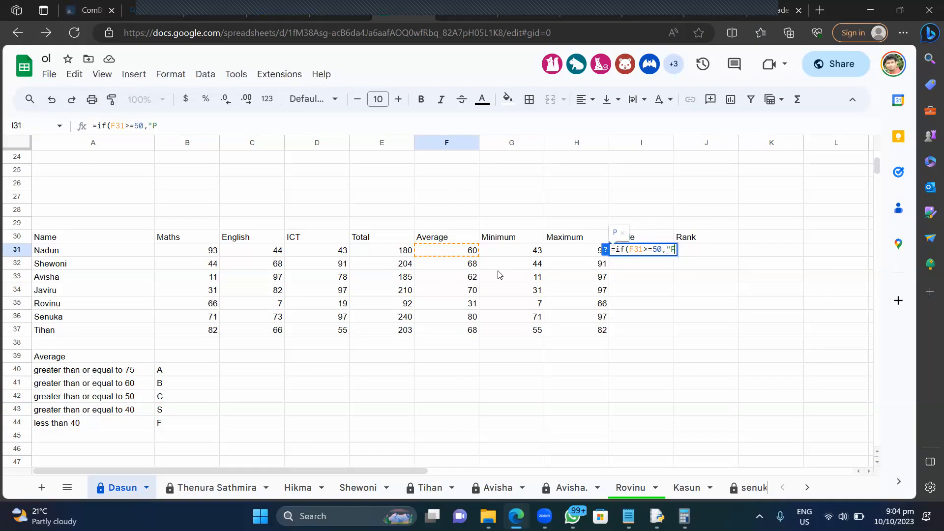
pyautogui.write('ass",')
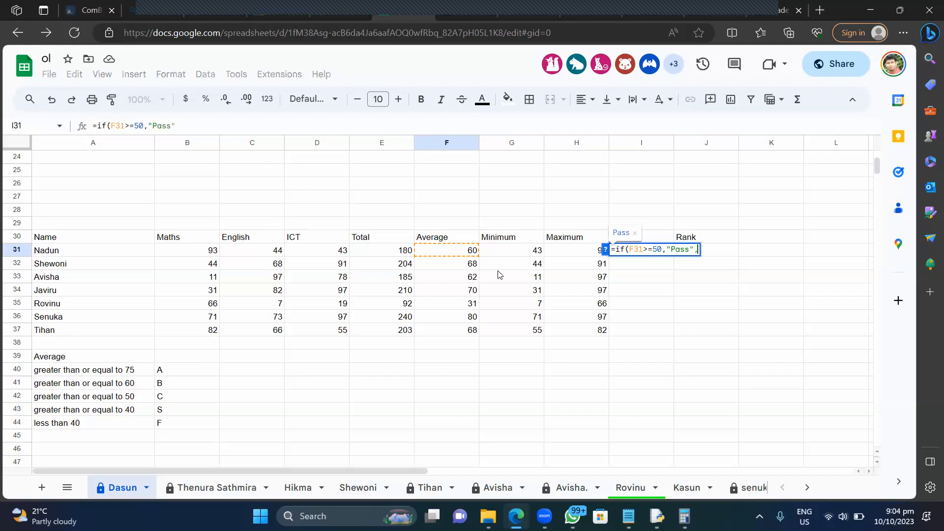
pyautogui.write('"Fa')
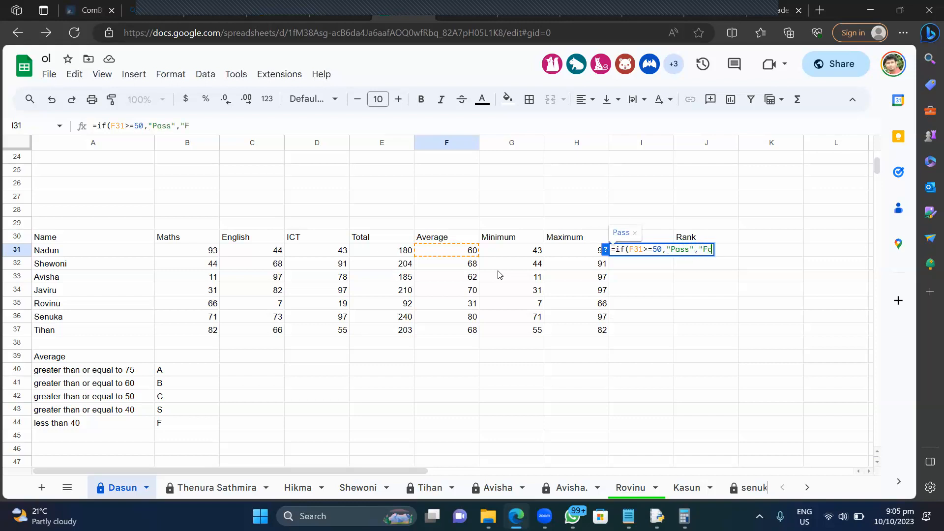
pyautogui.write('il")')
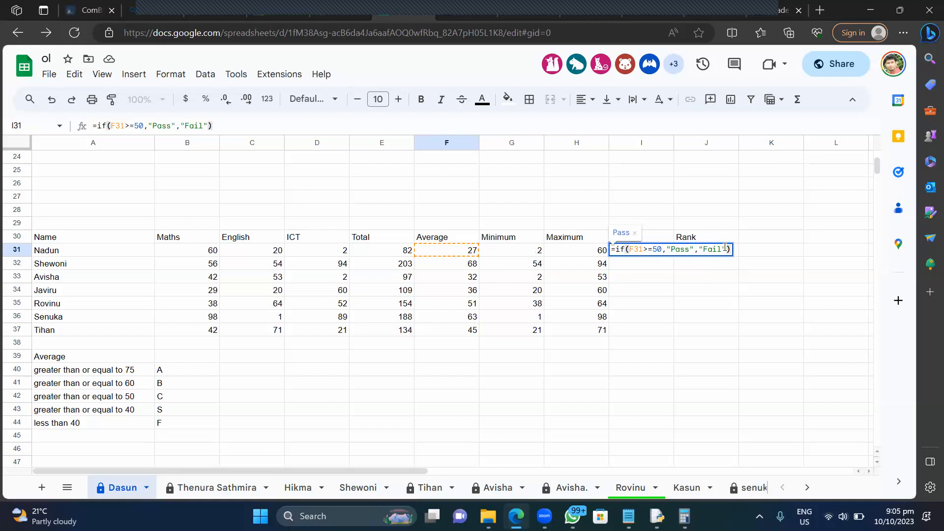
pyautogui.press('Return')
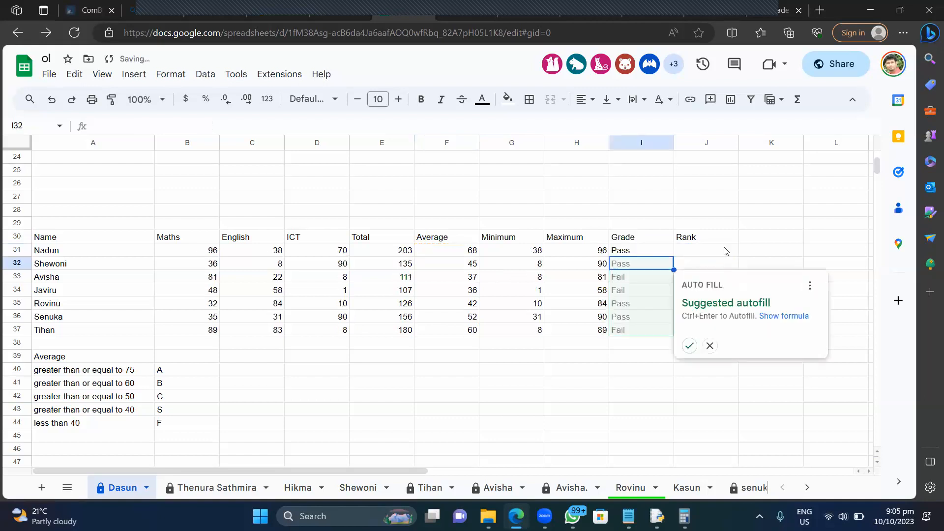
# Accept the suggested autofill of the Pass/Fail formula for I32:I37 and review the formula in I31.
pyautogui.click(690, 347)
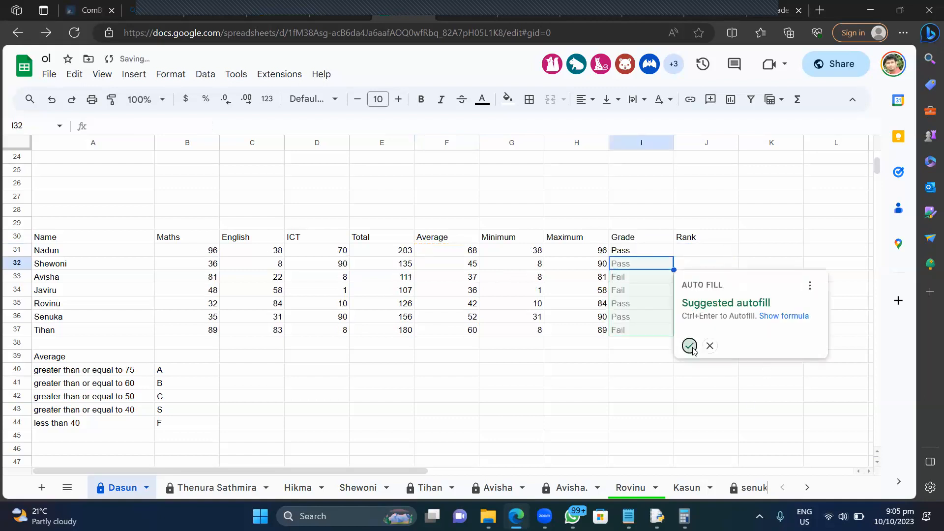
pyautogui.click(641, 255)
pyautogui.doubleClick(642, 254)
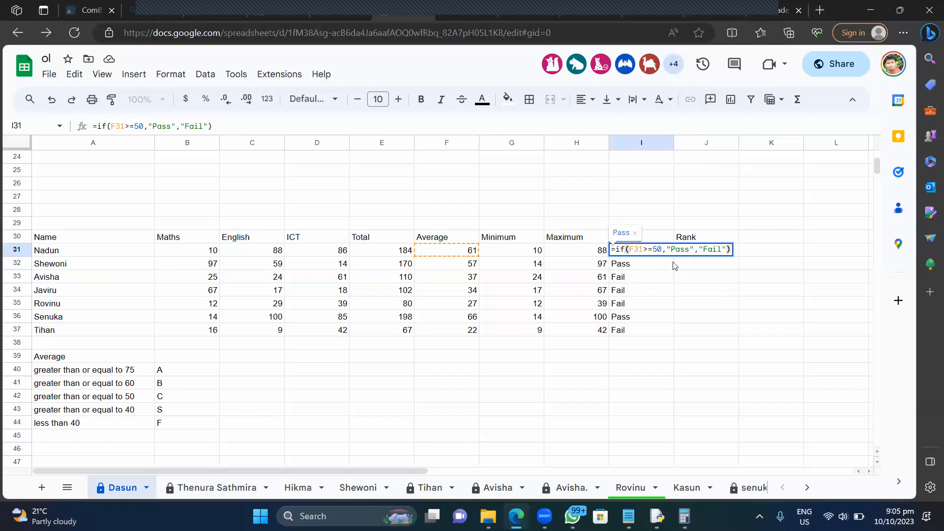
pyautogui.press('Return')
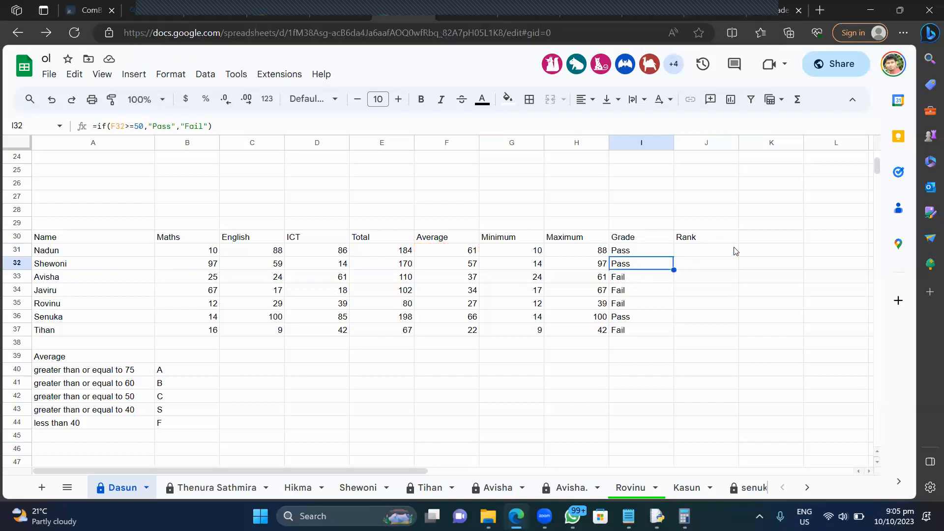
# Rewrite the formula in I32 so that it starts with =if(F32>=75,"A" in place of the Pass/Fail test.
pyautogui.doubleClick(651, 262)
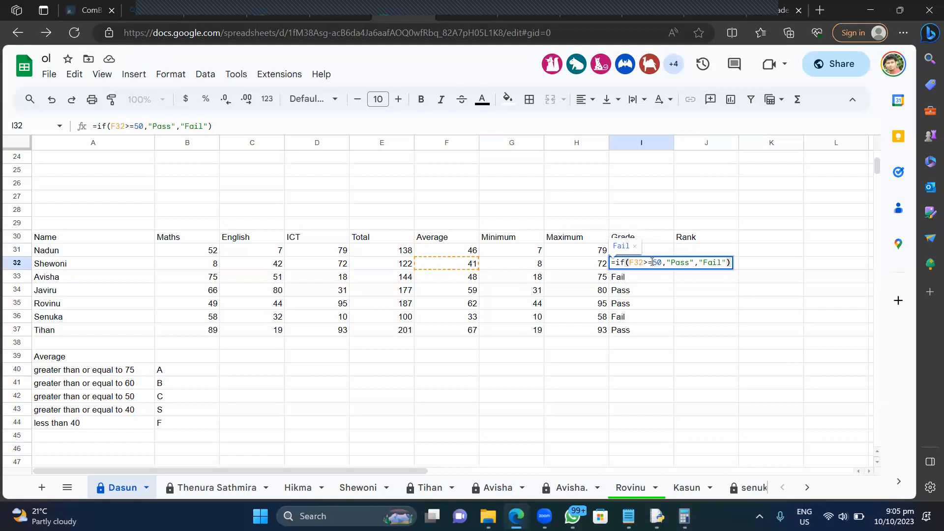
pyautogui.press('BackSpace')
pyautogui.press('BackSpace')
pyautogui.press('BackSpace')
pyautogui.press('BackSpace')
pyautogui.press('BackSpace')
pyautogui.press('BackSpace')
pyautogui.press('BackSpace')
pyautogui.press('BackSpace')
pyautogui.press('BackSpace')
pyautogui.press('BackSpace')
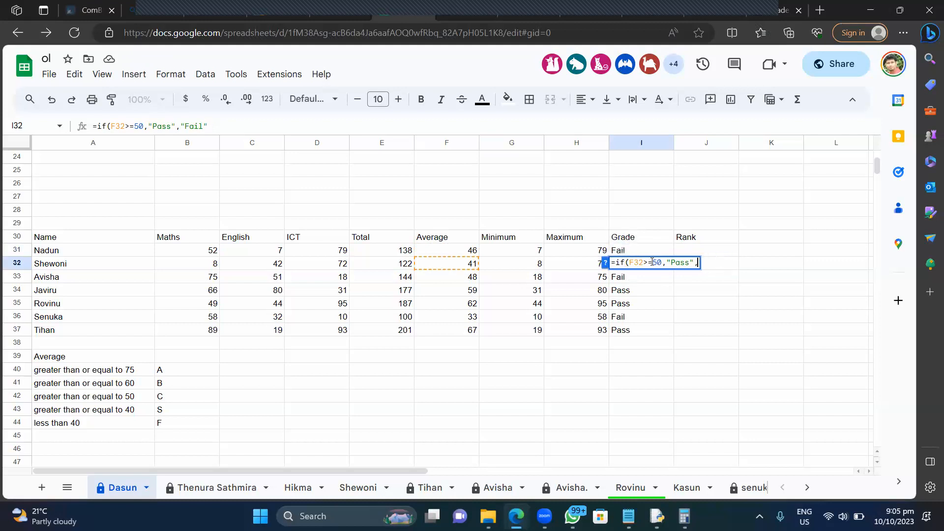
pyautogui.press('BackSpace')
pyautogui.press('BackSpace')
pyautogui.press('BackSpace')
pyautogui.press('BackSpace')
pyautogui.press('BackSpace')
pyautogui.press('BackSpace')
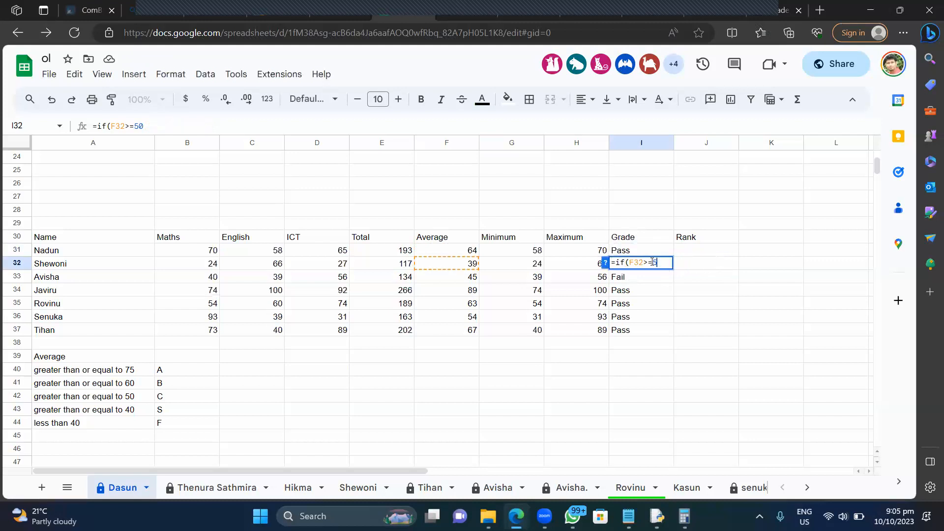
pyautogui.write('75,"A"')
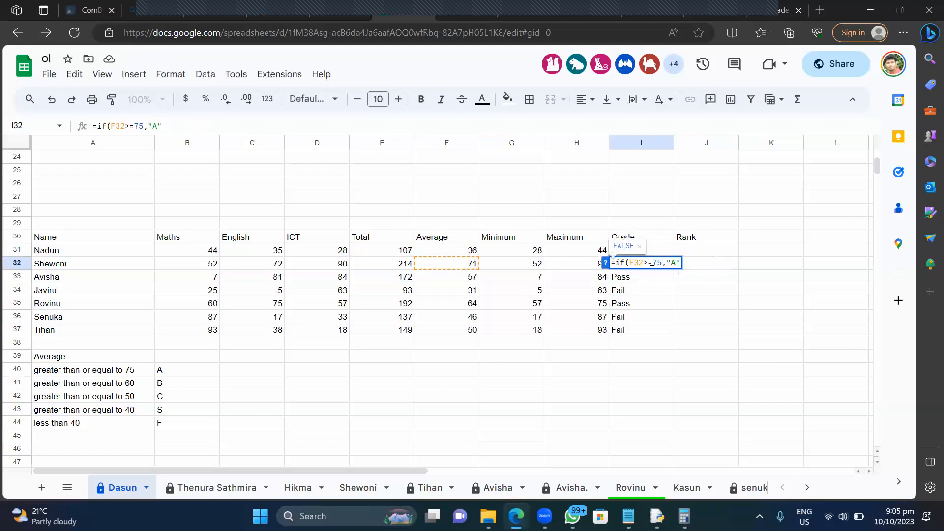
# Nest a second IF in the I32 formula that returns "B" when F32>=60.
pyautogui.write(',if(')
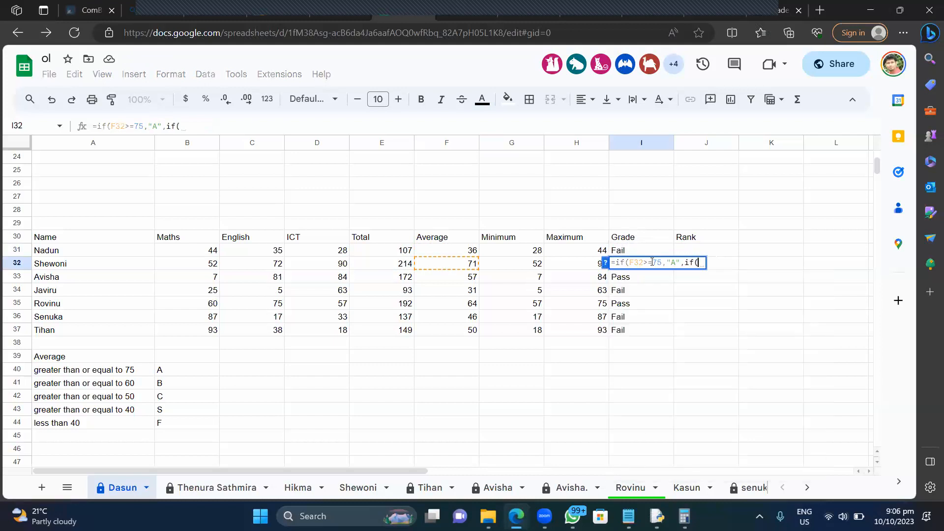
pyautogui.click(472, 264)
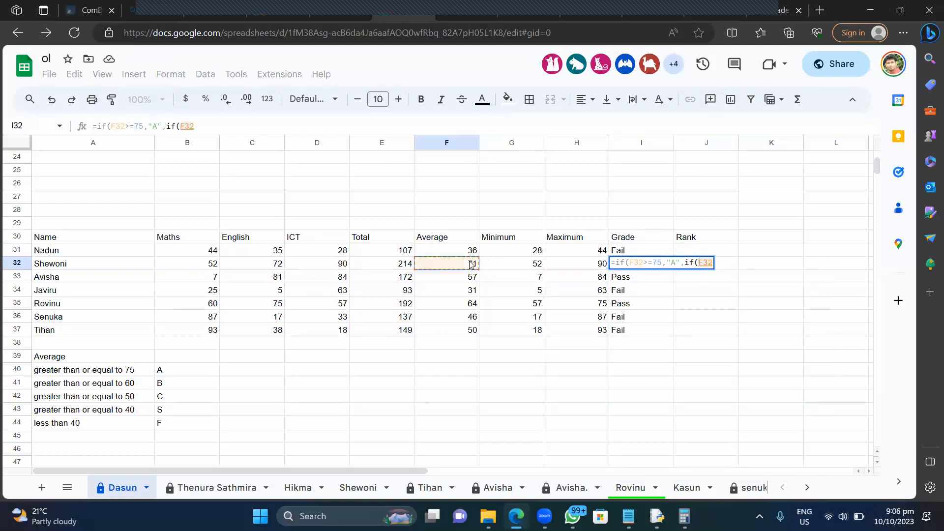
pyautogui.write('>')
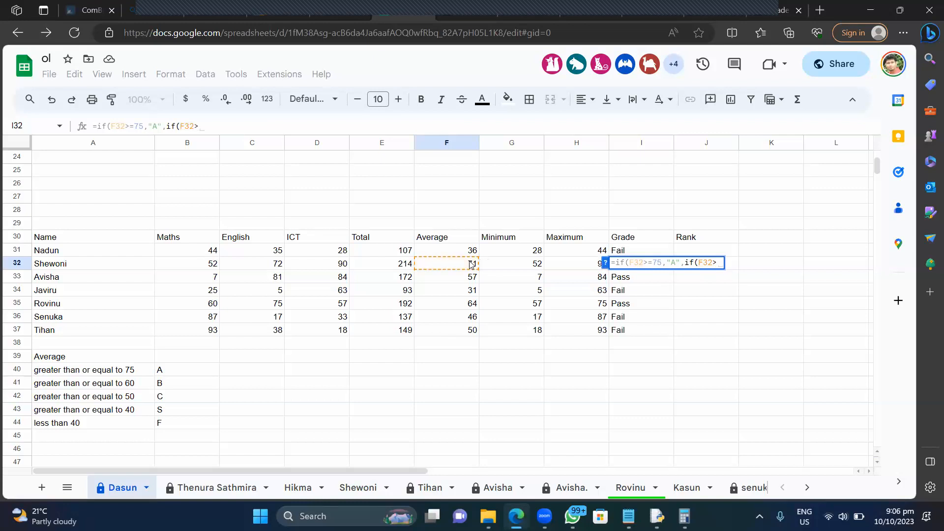
pyautogui.write('1=')
pyautogui.press('BackSpace')
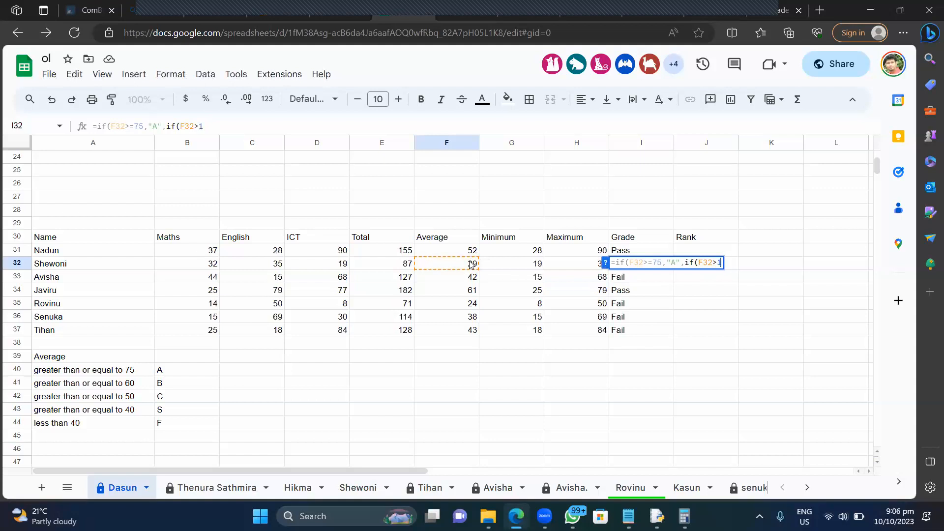
pyautogui.press('BackSpace')
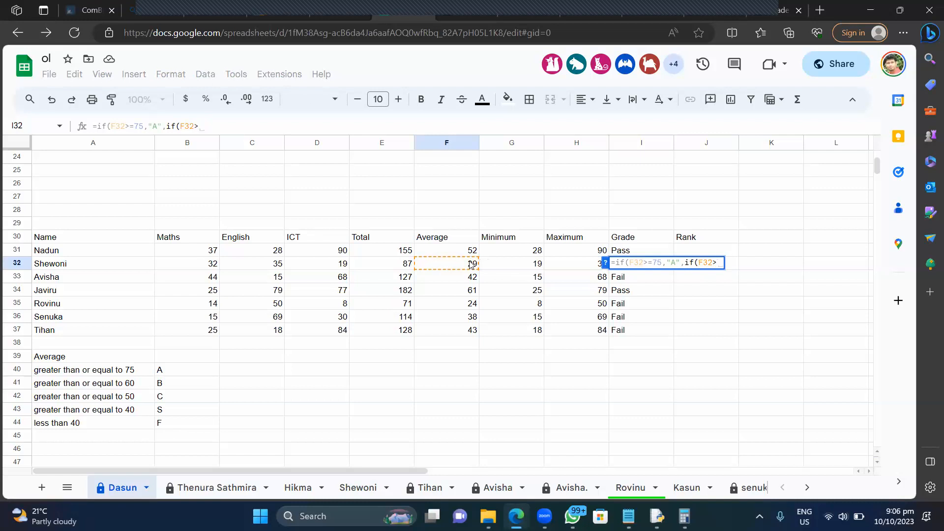
pyautogui.write('=60')
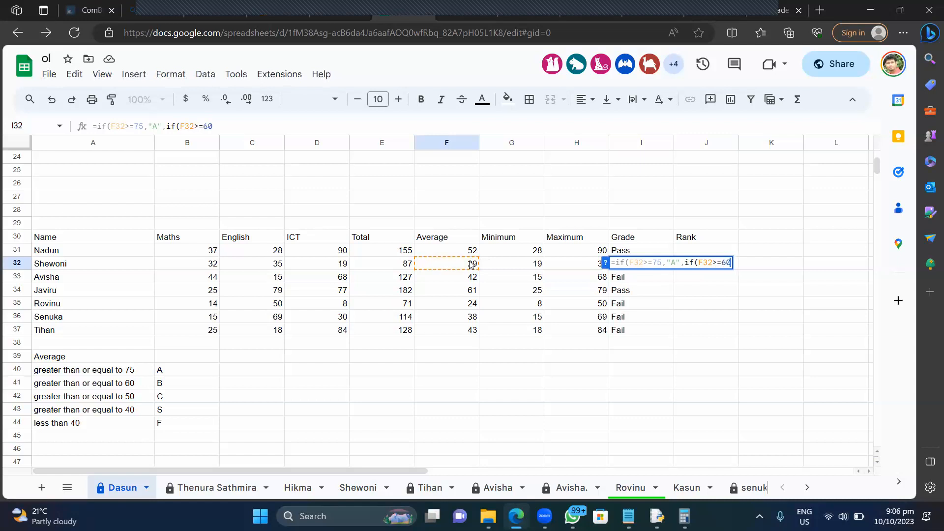
pyautogui.write(',')
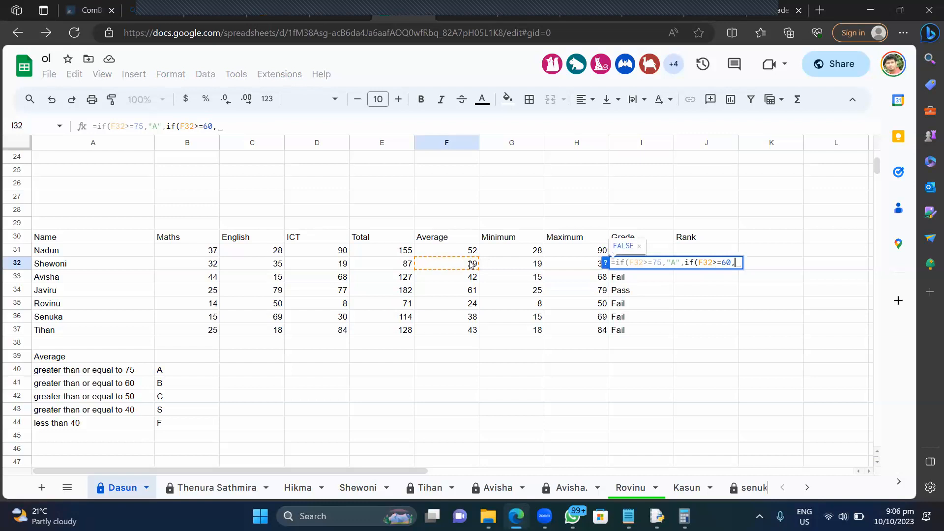
pyautogui.write('"')
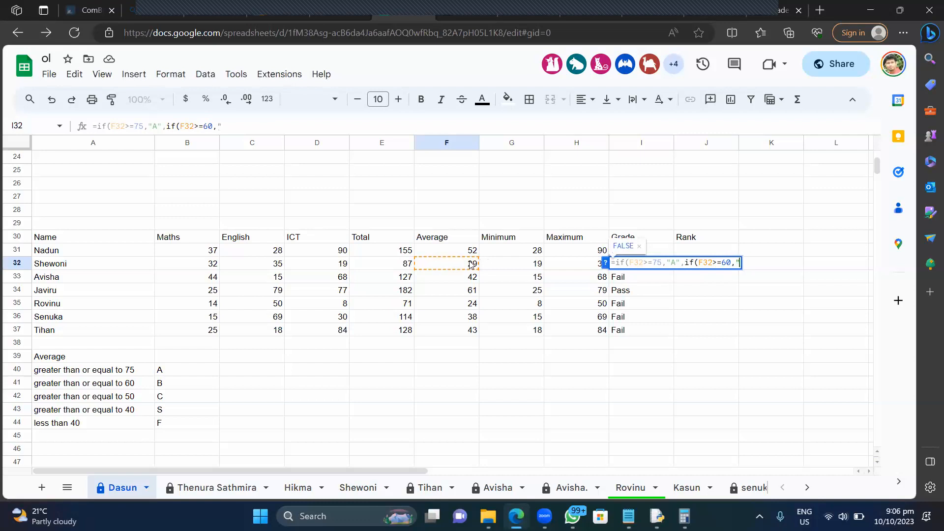
pyautogui.write('B"')
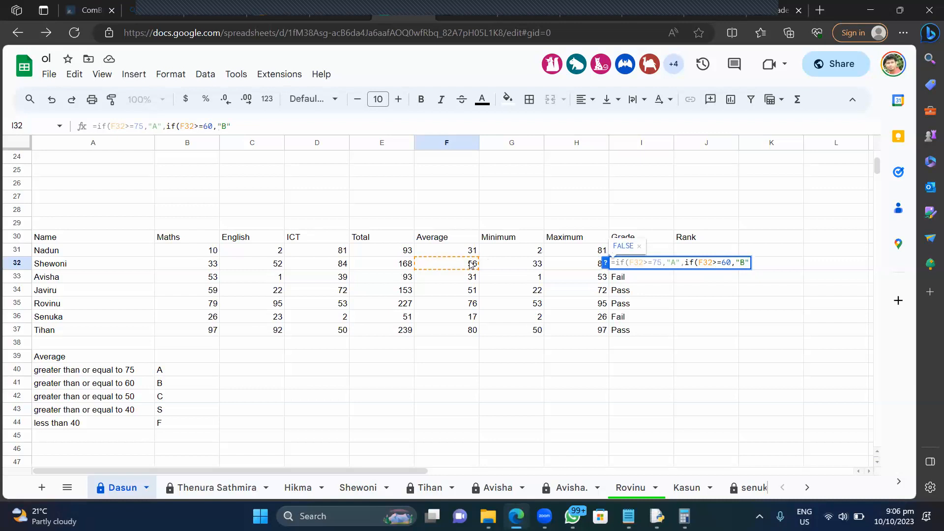
# Nest a third IF in the I32 formula that returns "C" when F32>=50.
pyautogui.write(',if(')
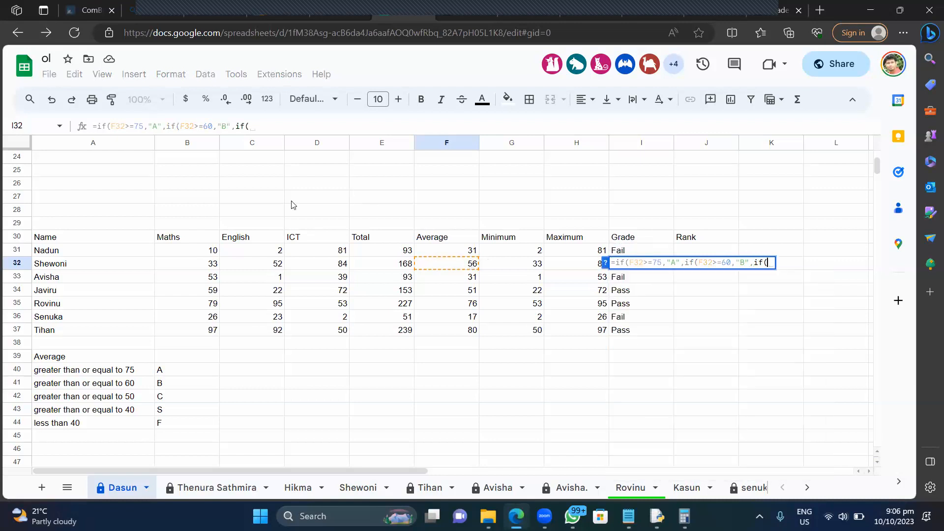
pyautogui.click(431, 268)
pyautogui.write('>')
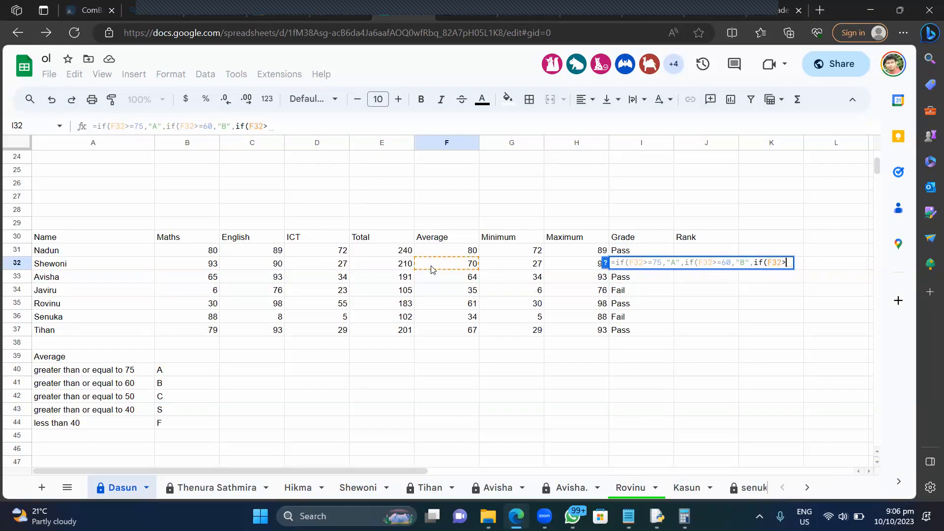
pyautogui.write('=50')
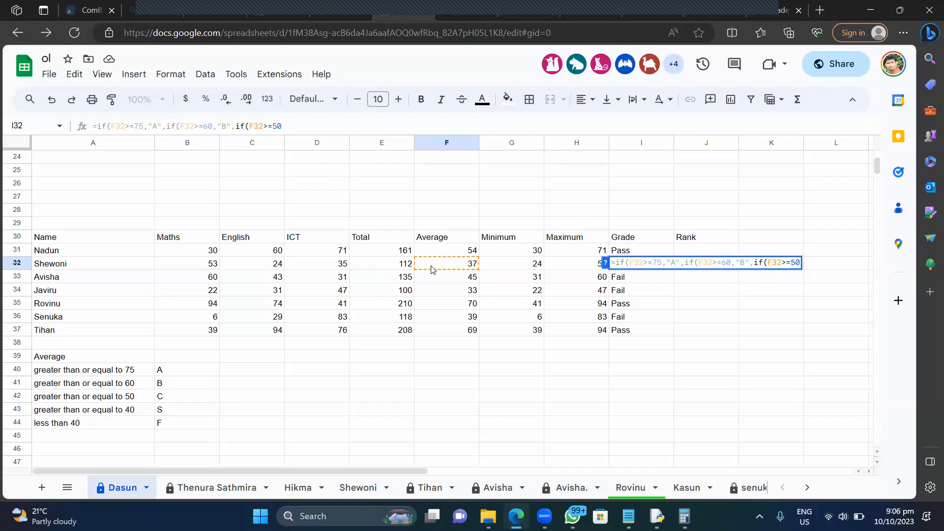
pyautogui.write(',')
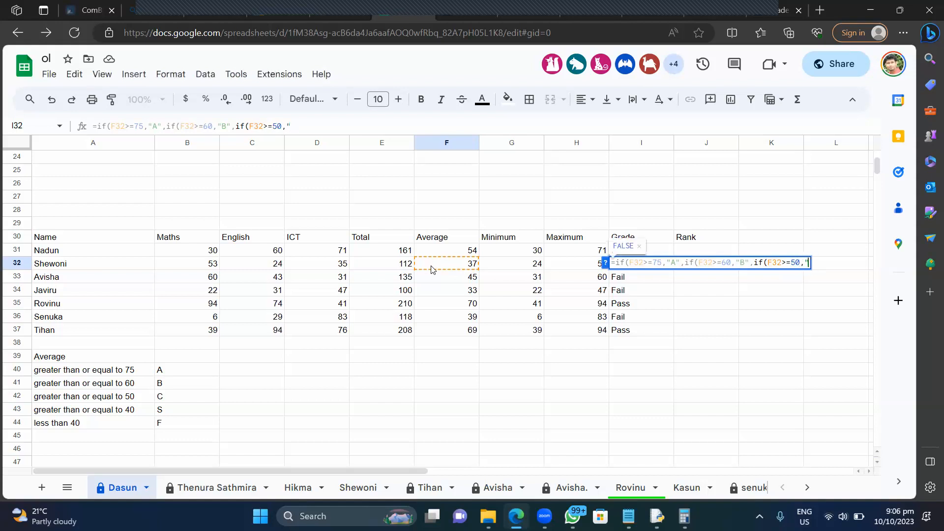
pyautogui.write('"C"')
# Nest a fourth IF in the I32 formula that returns "S" when F32>=40.
pyautogui.write(',if')
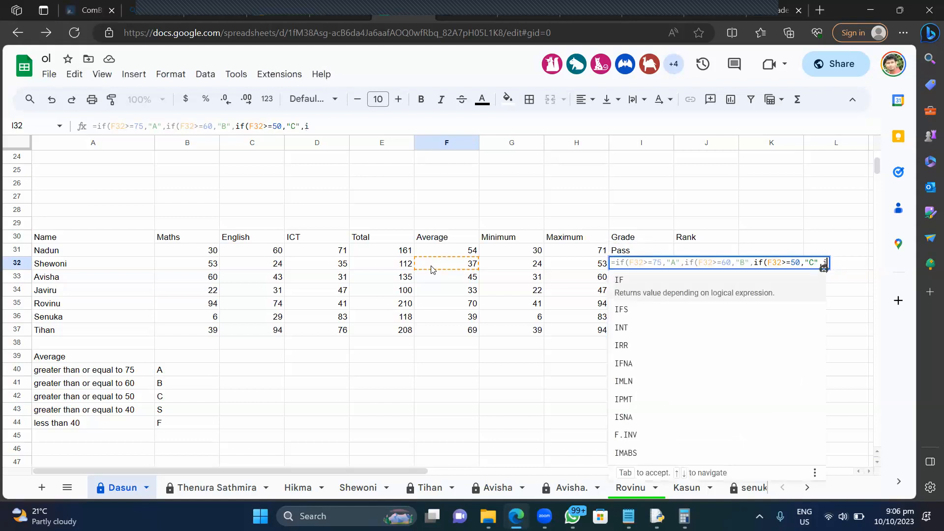
pyautogui.write('(')
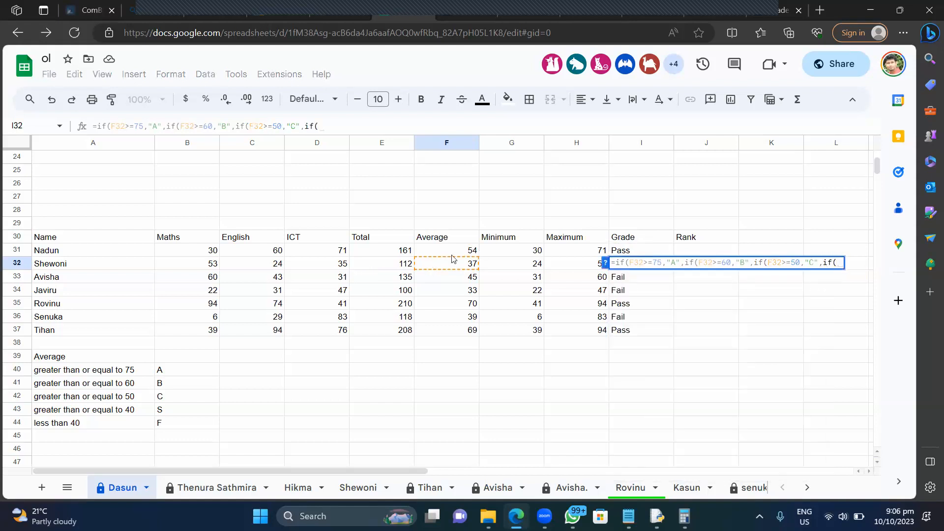
pyautogui.click(447, 263)
pyautogui.write('>=')
pyautogui.write('40')
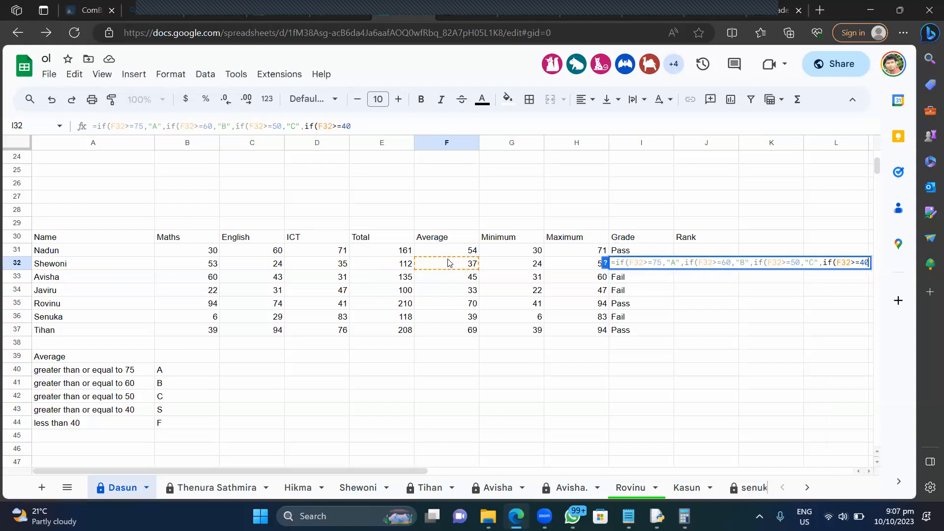
pyautogui.write(',"S"')
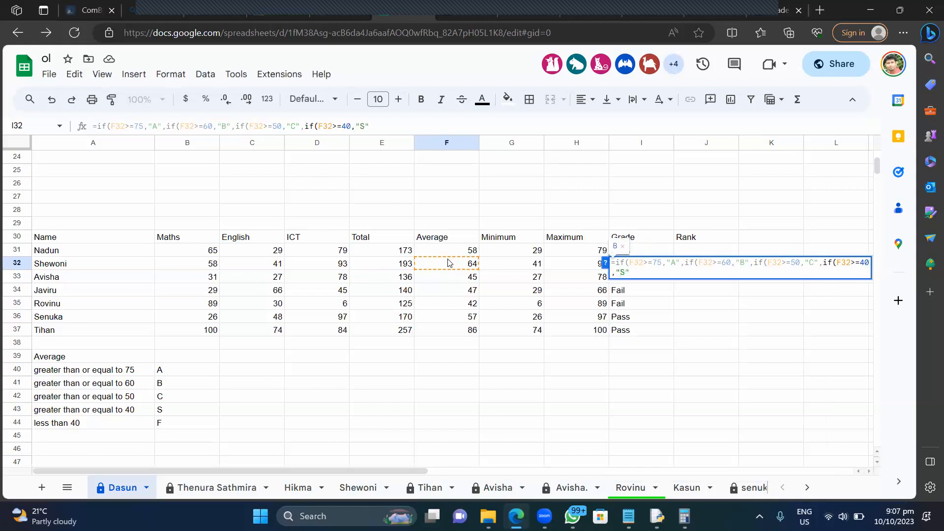
# Finish the nested IF formula in I32 with "F" as the fallback result and close all four IF functions.
pyautogui.write(',')
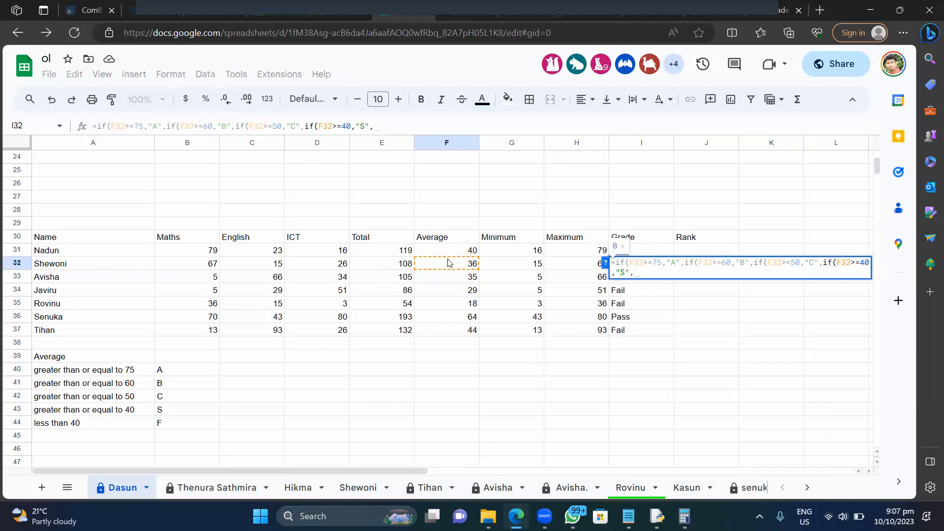
pyautogui.write('"')
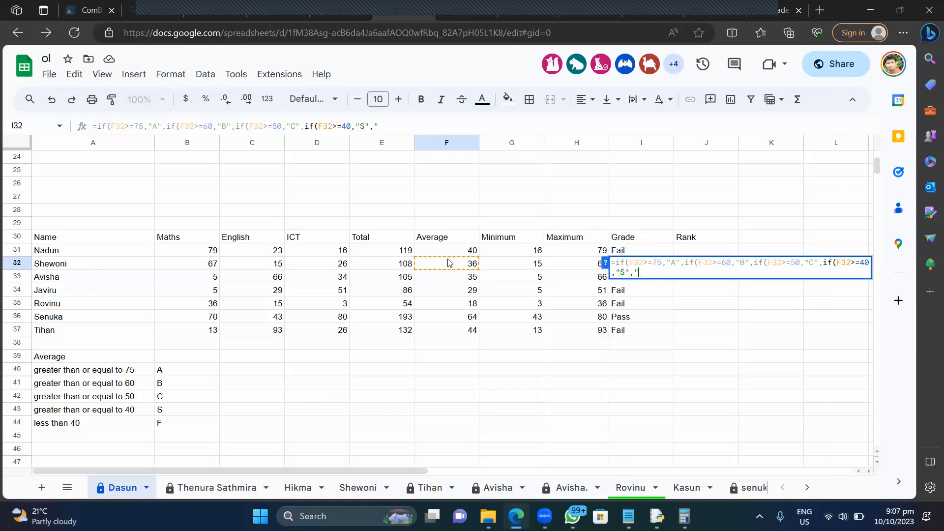
pyautogui.write('F"))))')
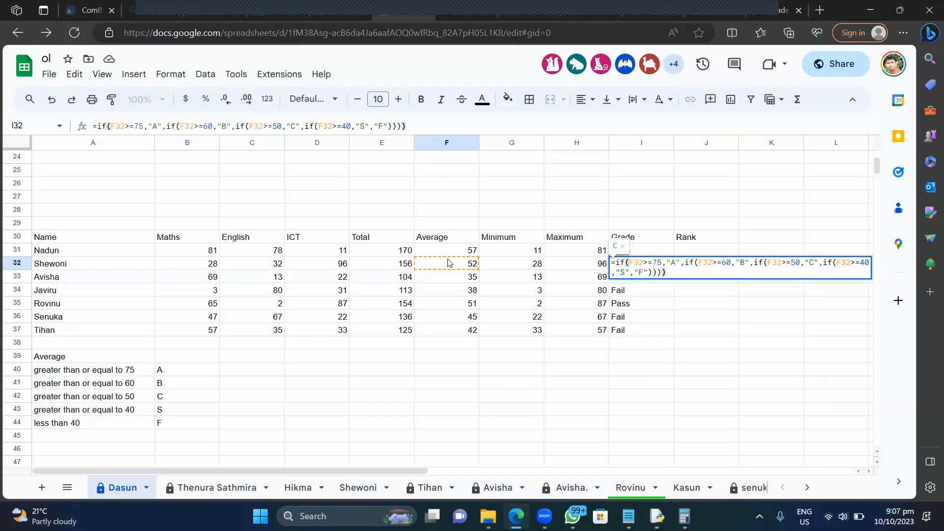
pyautogui.press('Return')
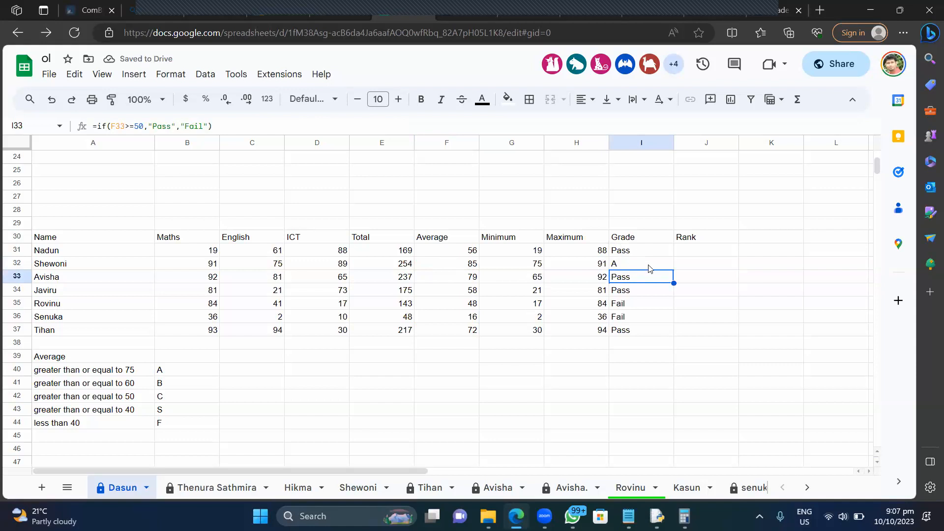
# Copy the nested grade formula from I32 down through I37 and up to I31.
pyautogui.click(668, 268)
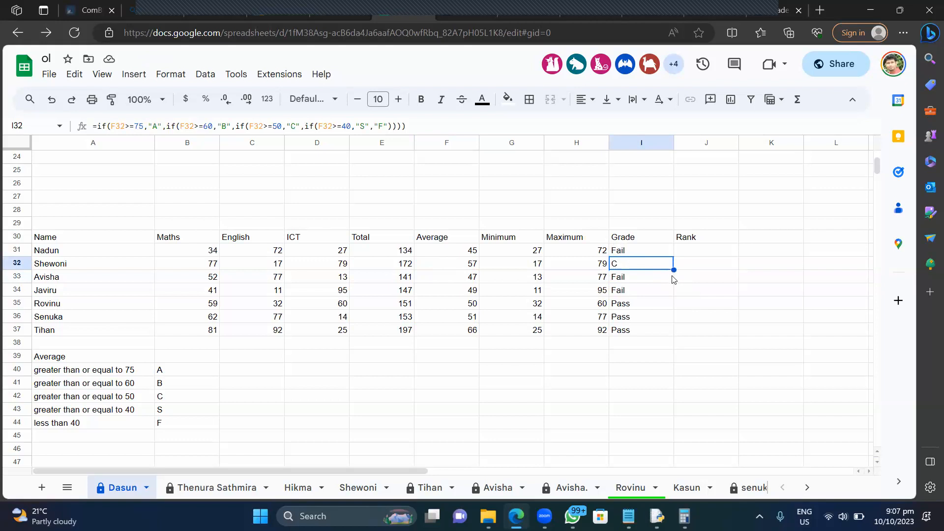
pyautogui.moveTo(673, 270); pyautogui.dragTo(676, 320)
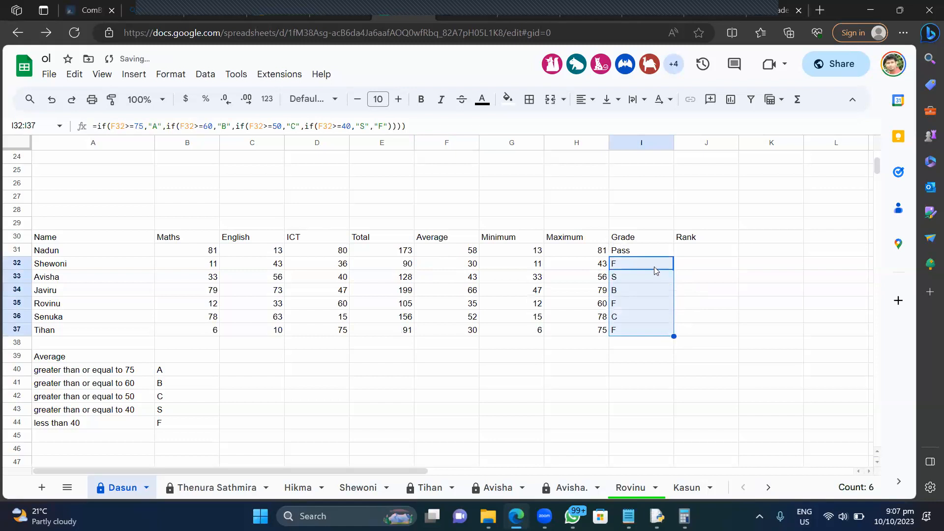
pyautogui.click(654, 263)
pyautogui.moveTo(673, 270); pyautogui.dragTo(673, 251)
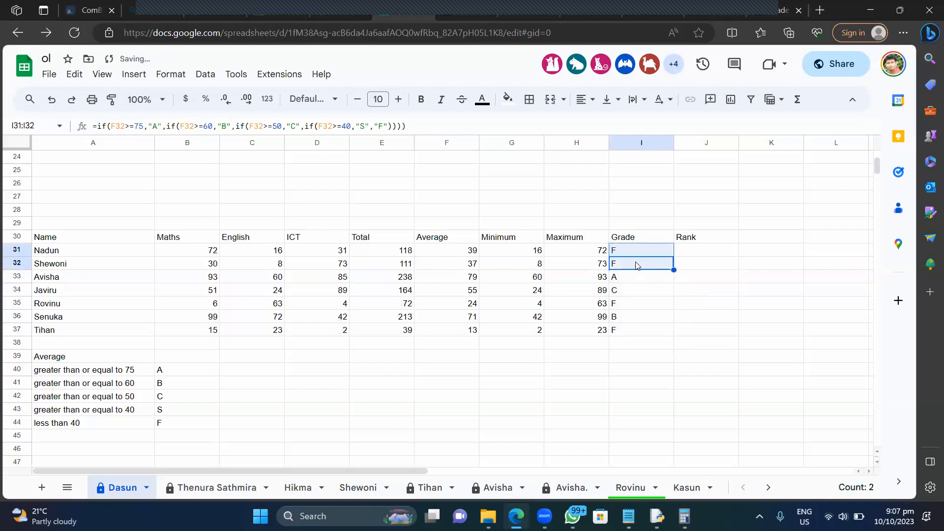
# Review the copied grade formulas in I35, I31 and I34 of the Grade column.
pyautogui.click(647, 304)
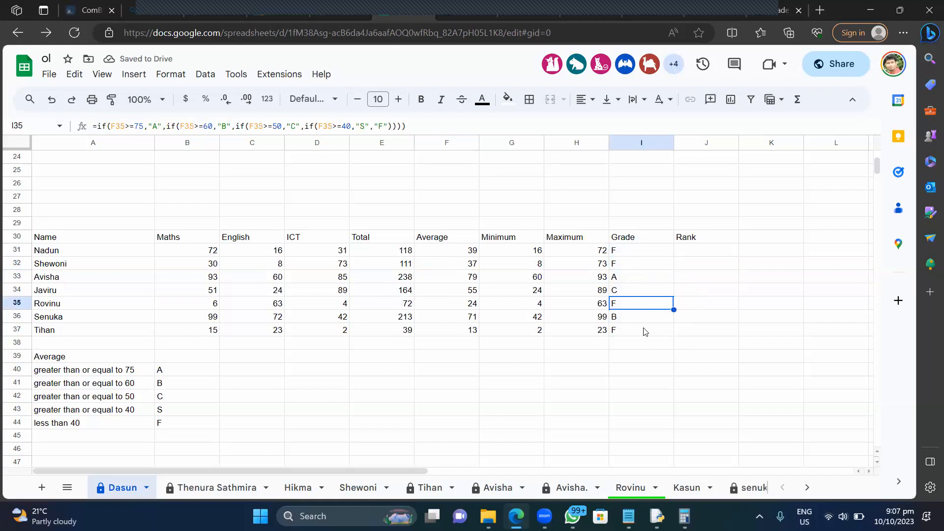
pyautogui.click(638, 250)
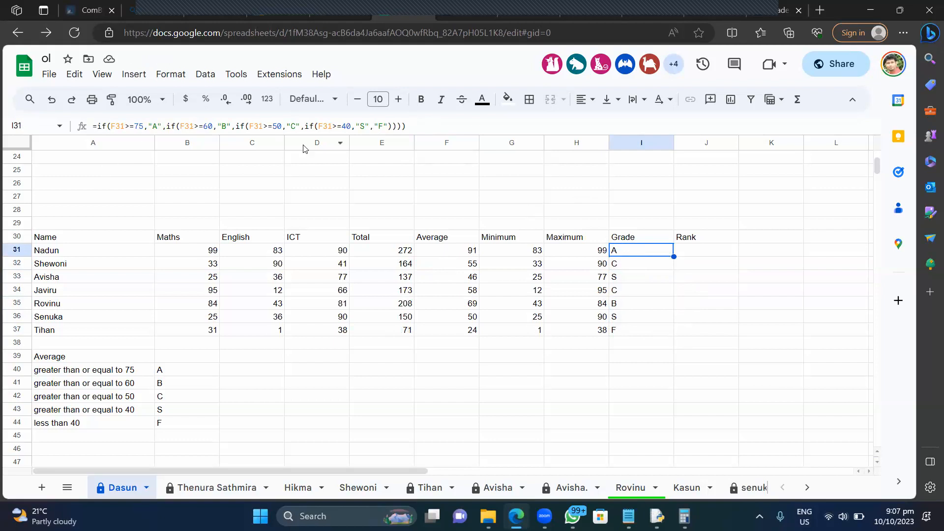
pyautogui.click(668, 293)
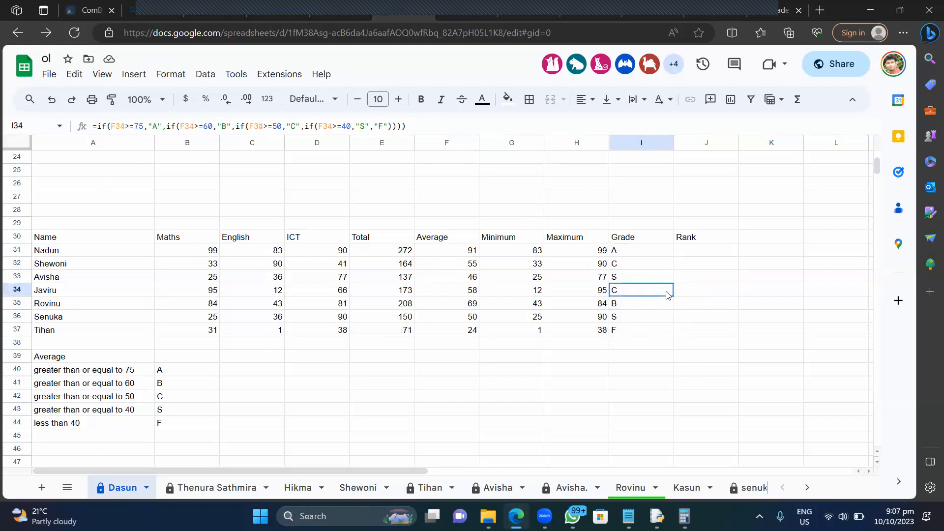
pyautogui.click(640, 254)
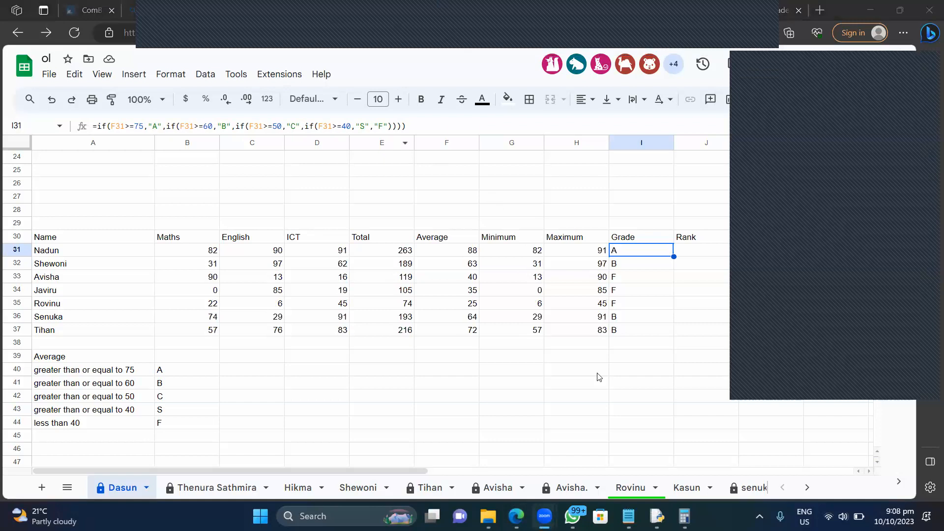
# Check the green-marked student sheet and the one following it for a marks table.
pyautogui.click(690, 492)
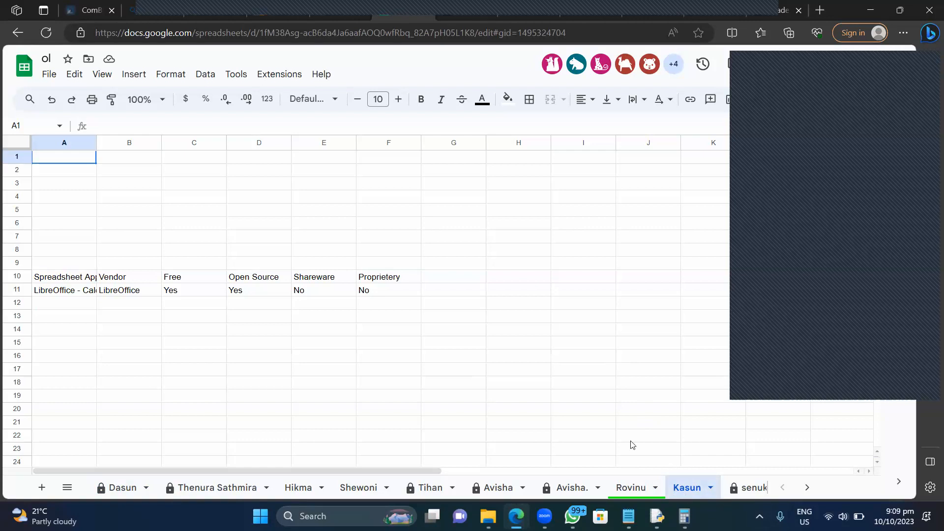
pyautogui.click(123, 487)
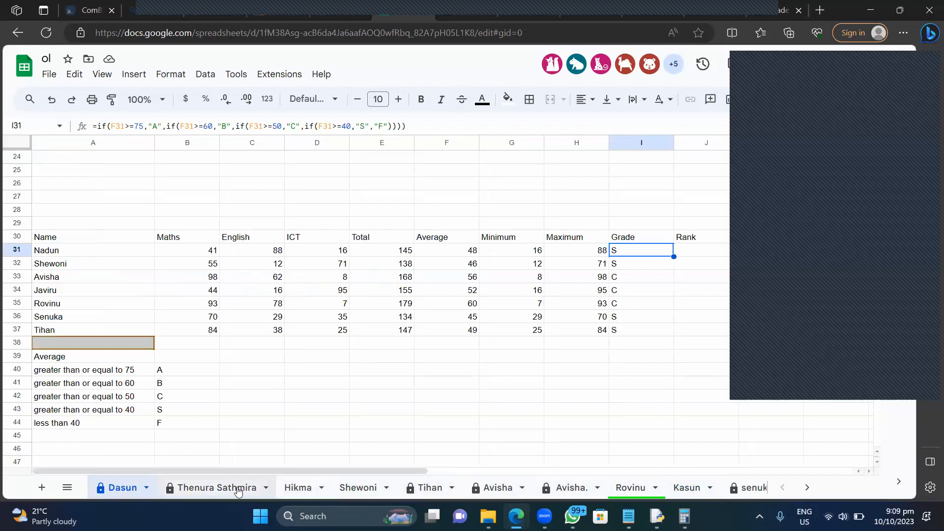
pyautogui.click(632, 490)
pyautogui.click(688, 492)
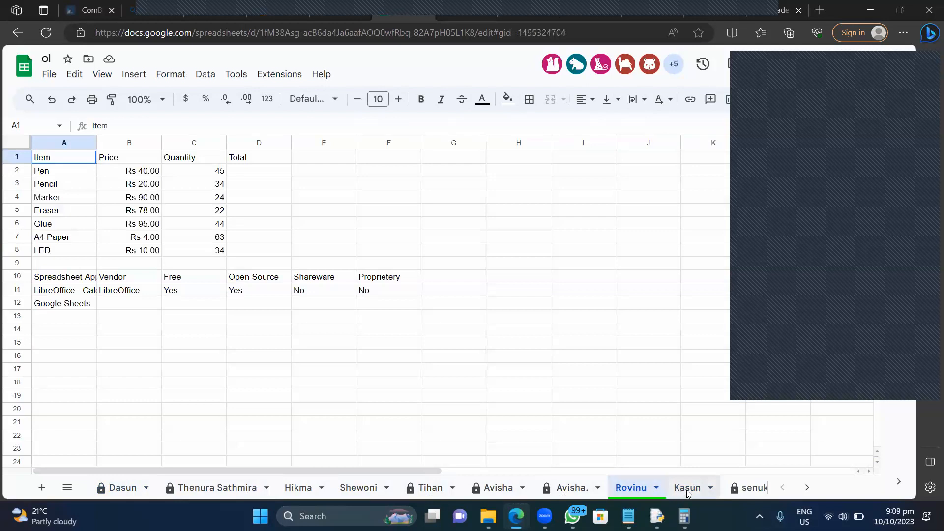
pyautogui.click(620, 490)
# Copy the marks table A30:H37 from the first sheet to A14 on the sheet following the green-marked one.
pyautogui.doubleClick(117, 488)
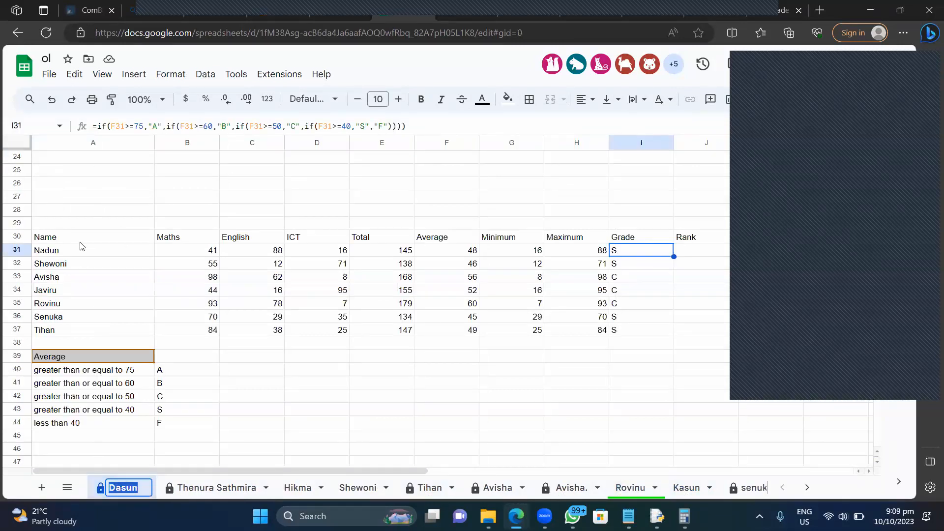
pyautogui.moveTo(88, 241); pyautogui.dragTo(554, 325)
pyautogui.hotkey('ctrl', 'c')
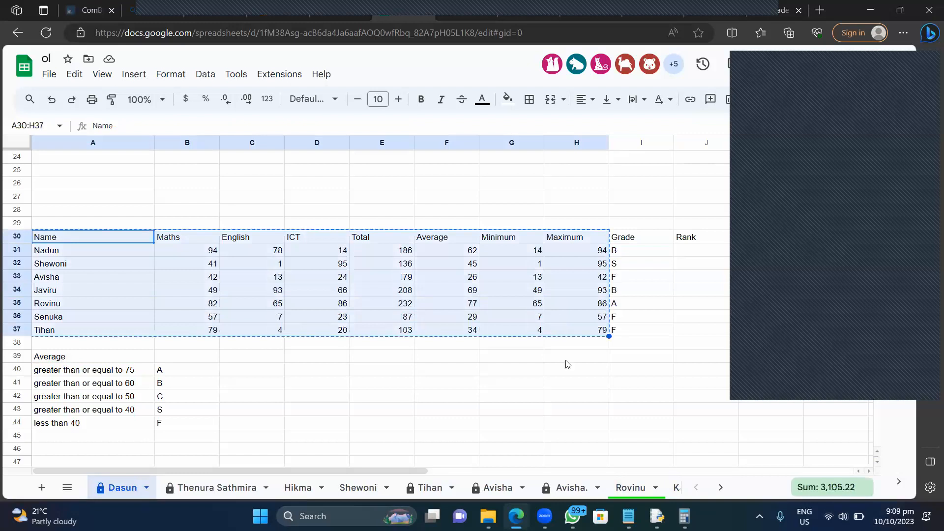
pyautogui.click(673, 489)
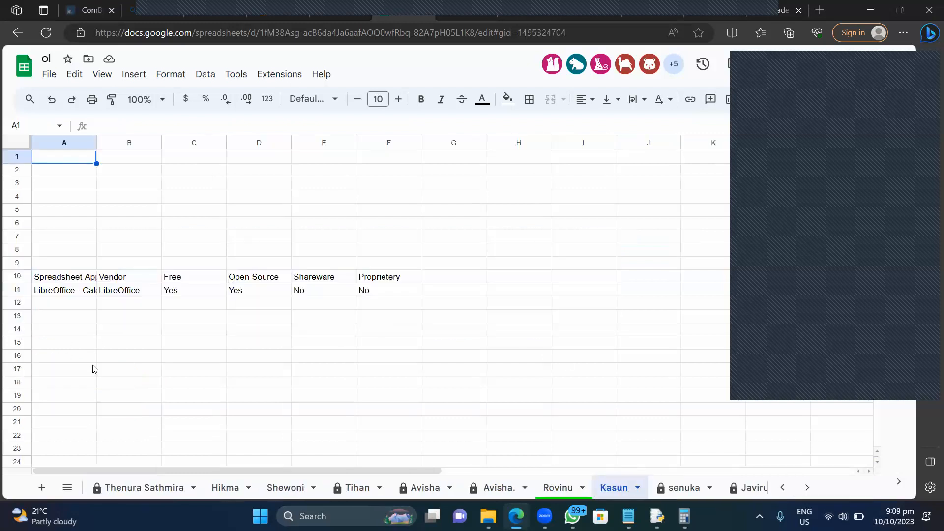
pyautogui.scroll(-5, 95, 368)
pyautogui.scroll(5, 95, 369)
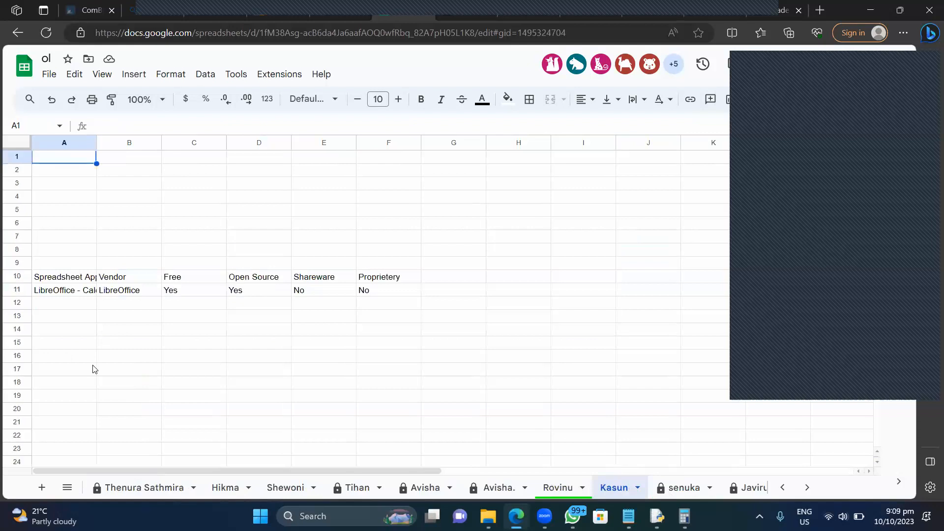
pyautogui.click(71, 334)
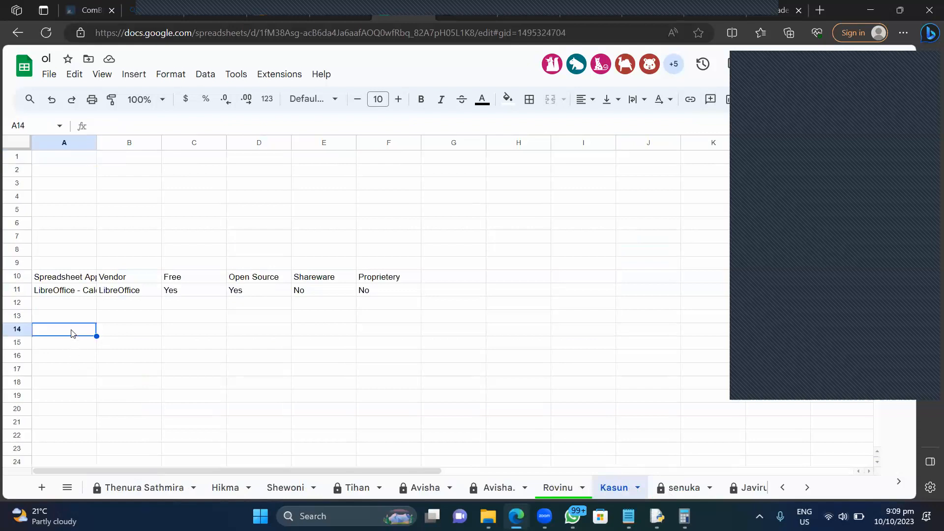
pyautogui.hotkey('ctrl', 'v')
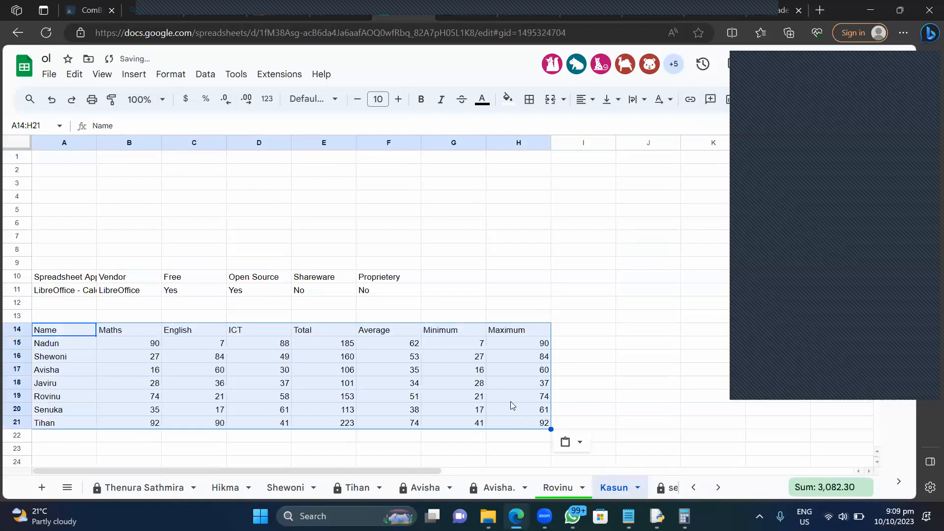
# Add the column headers Grade in I14 and Rank in J14 beside the pasted marks table.
pyautogui.click(582, 333)
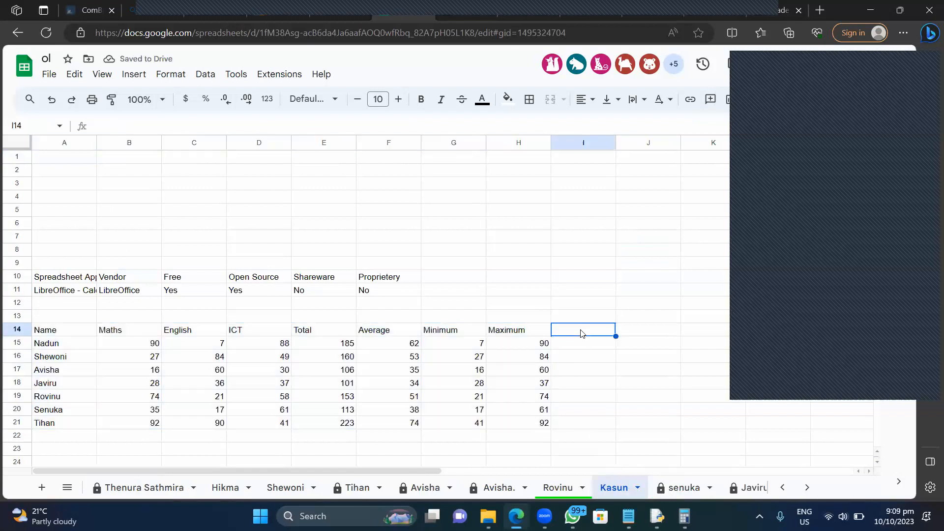
pyautogui.write('Grade')
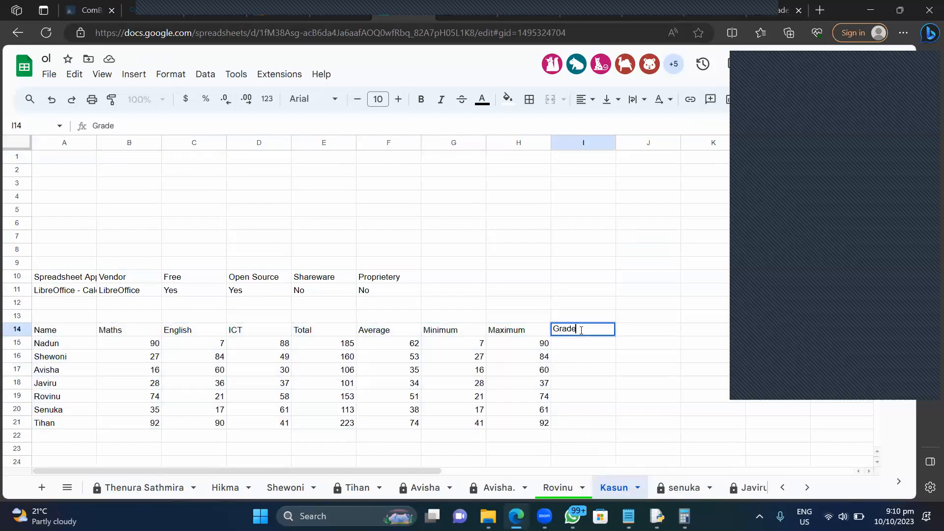
pyautogui.press('Tab')
pyautogui.write('Rank')
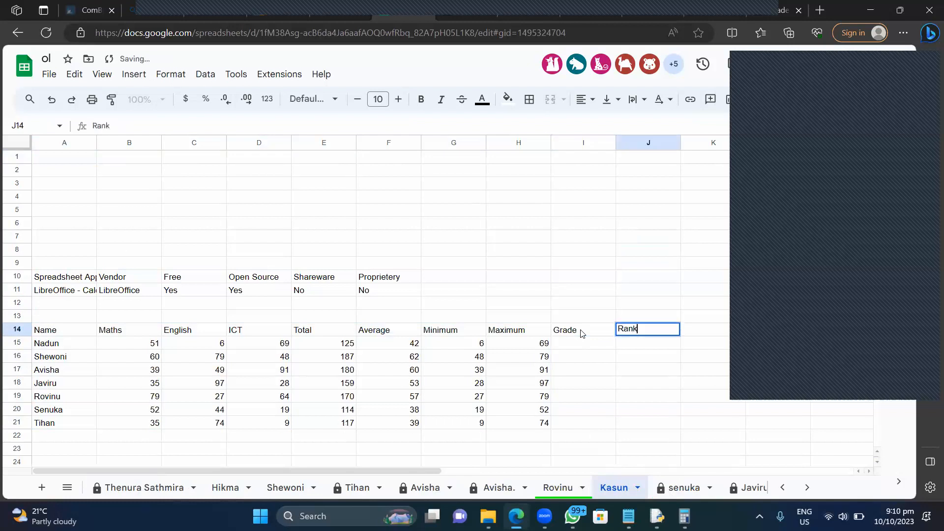
pyautogui.click(565, 290)
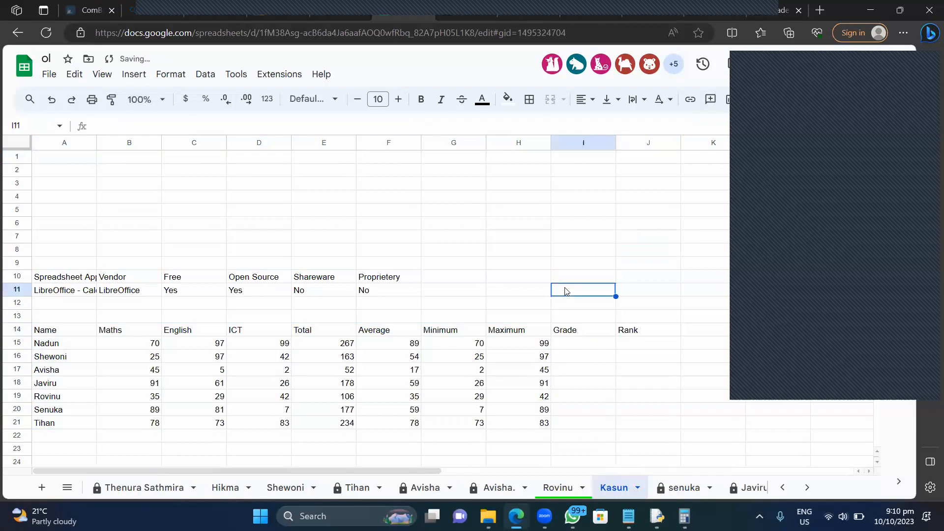
# Compare the pasted marks table with the original table and grading criteria on the first sheet.
pyautogui.scroll(-2, 565, 290)
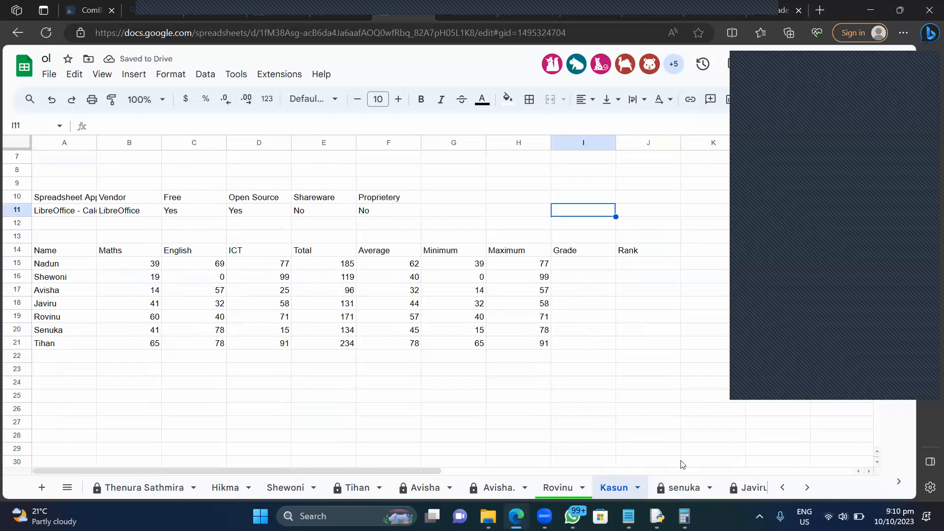
pyautogui.click(782, 488)
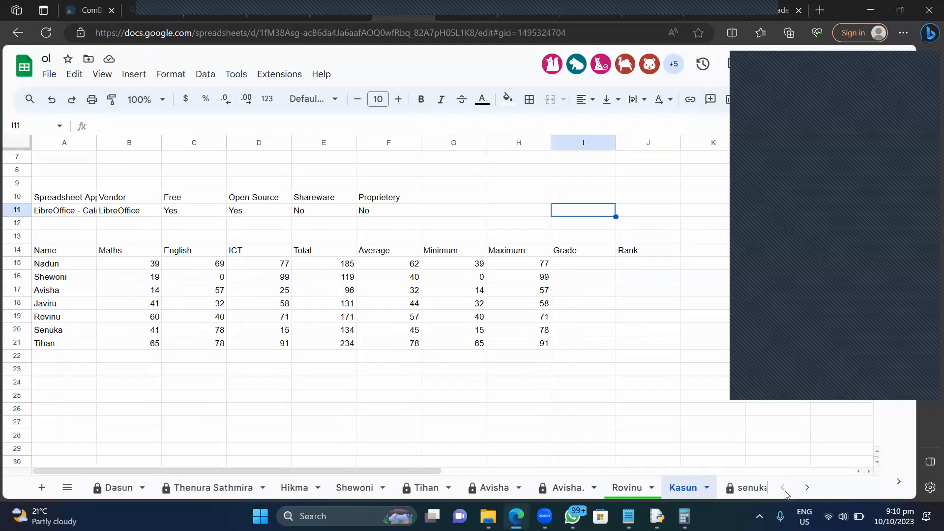
pyautogui.click(120, 489)
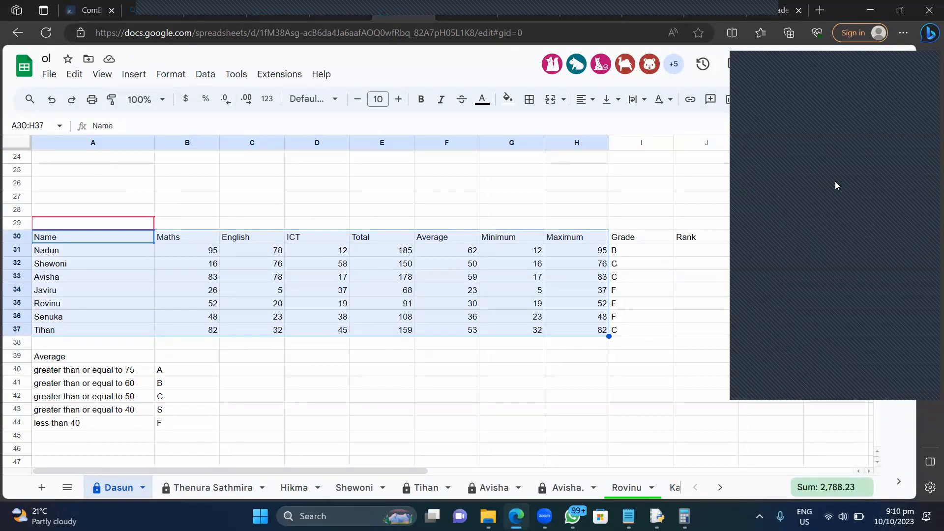
pyautogui.click(676, 492)
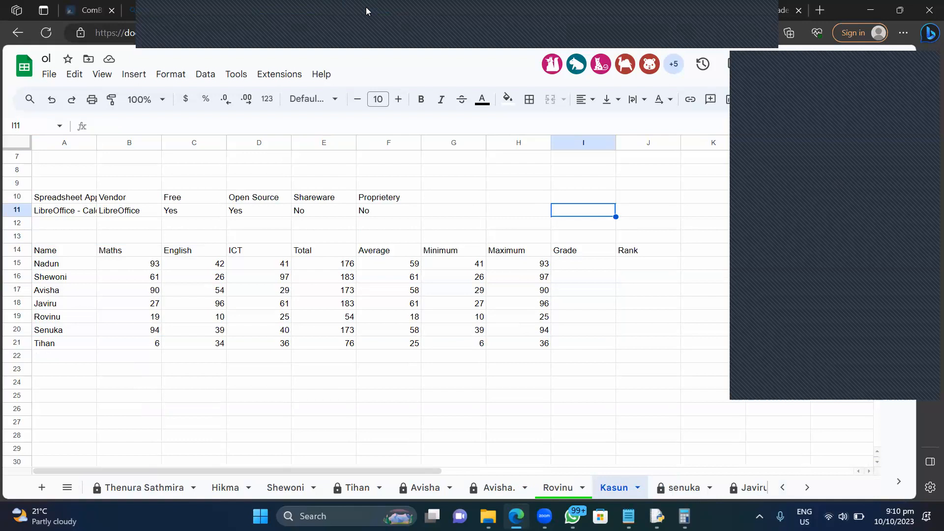
pyautogui.click(155, 15)
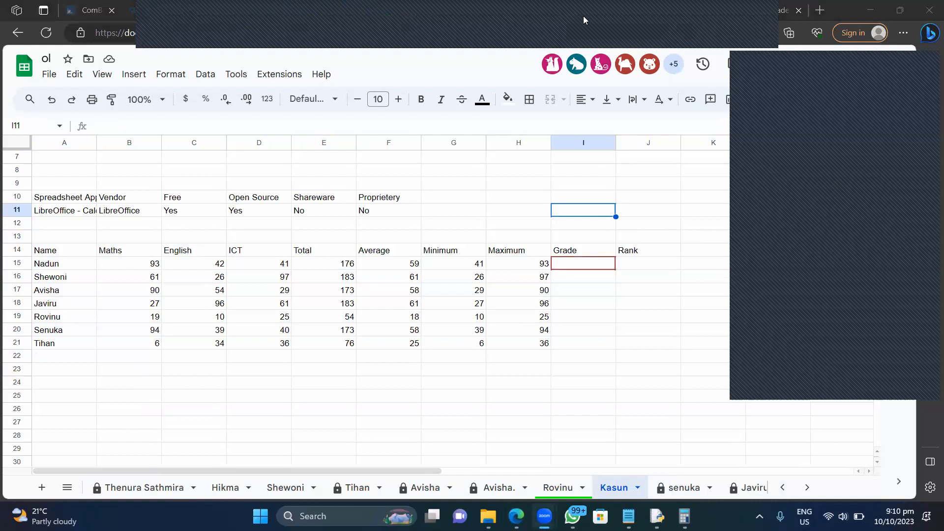
pyautogui.press('XF86AudioMute')
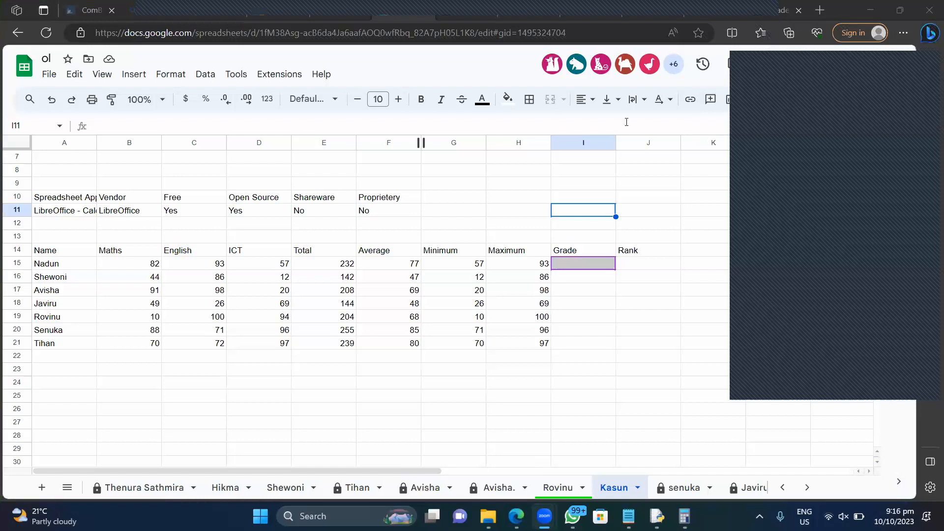
pyautogui.press('XF86AudioMute')
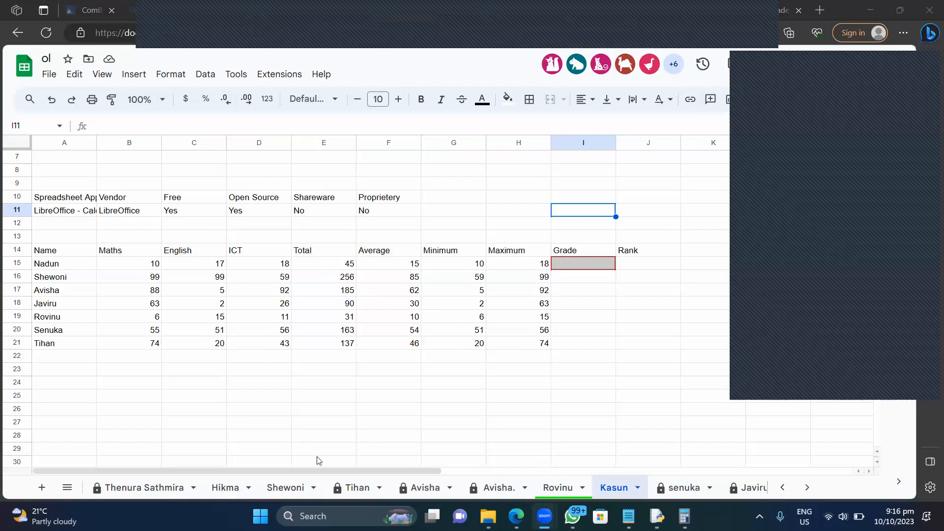
# On the first sheet, start a new table below the grading criteria with the header Name in A46.
pyautogui.click(782, 487)
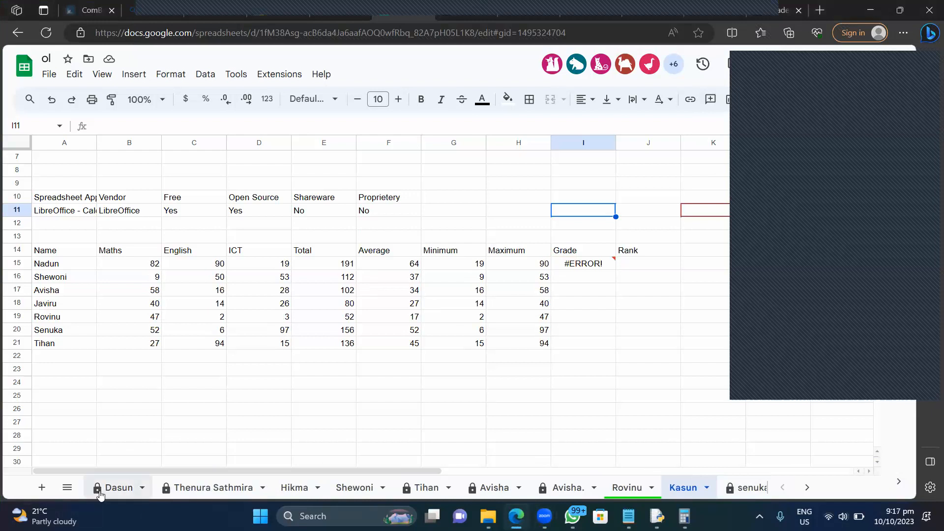
pyautogui.click(127, 489)
pyautogui.scroll(-3, 100, 338)
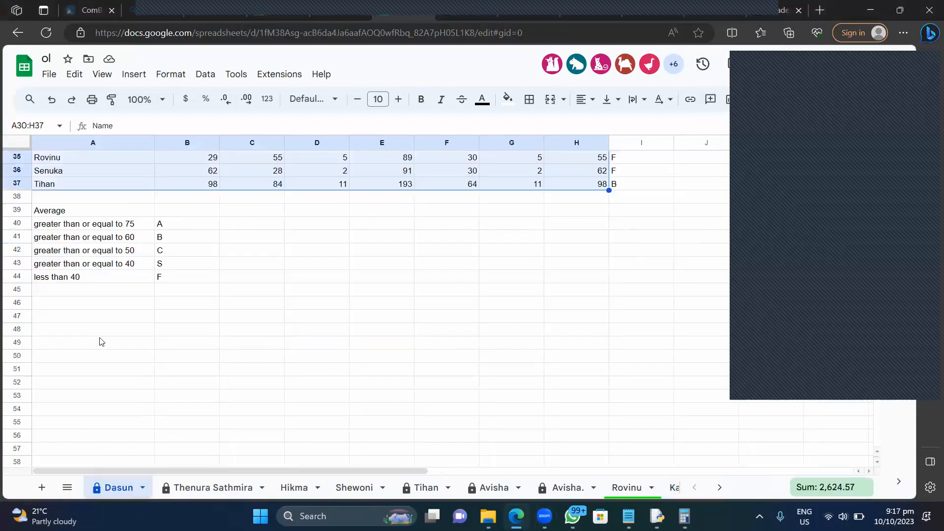
pyautogui.scroll(2, 100, 337)
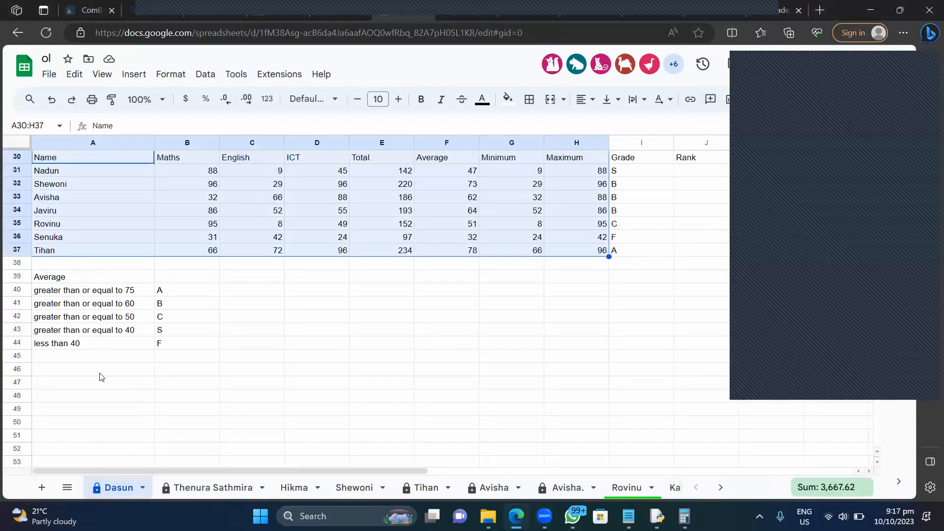
pyautogui.click(101, 372)
pyautogui.scroll(-2, 100, 377)
pyautogui.scroll(-1, 101, 377)
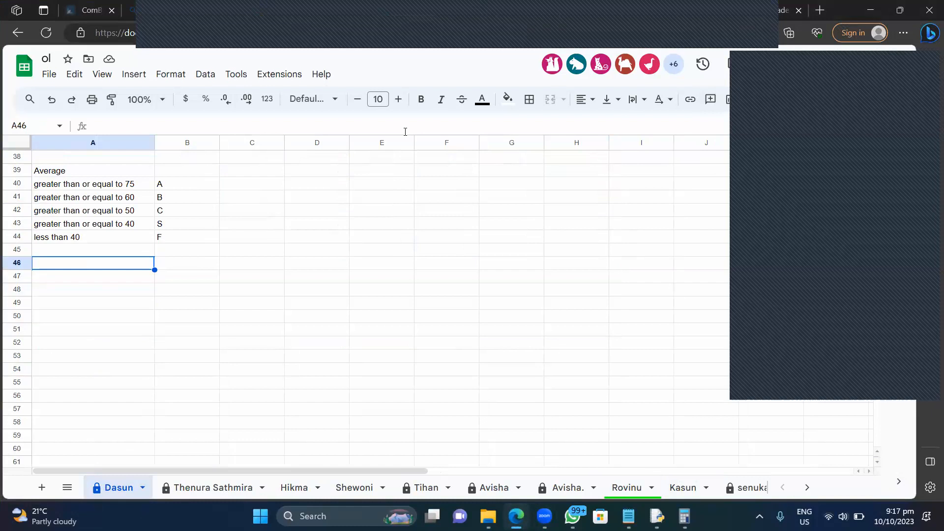
pyautogui.scroll(4, 282, 246)
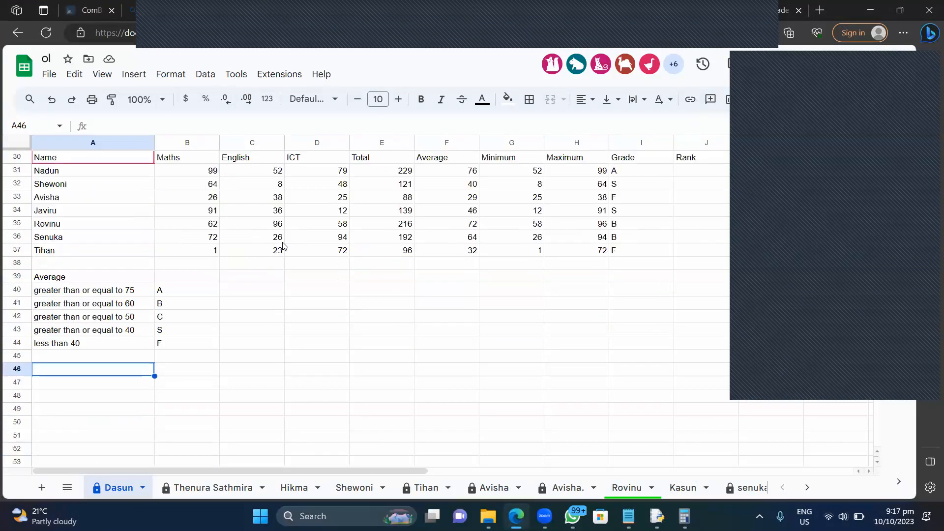
pyautogui.write('Name')
pyautogui.press('Tab')
pyautogui.write('K')
pyautogui.press('BackSpace')
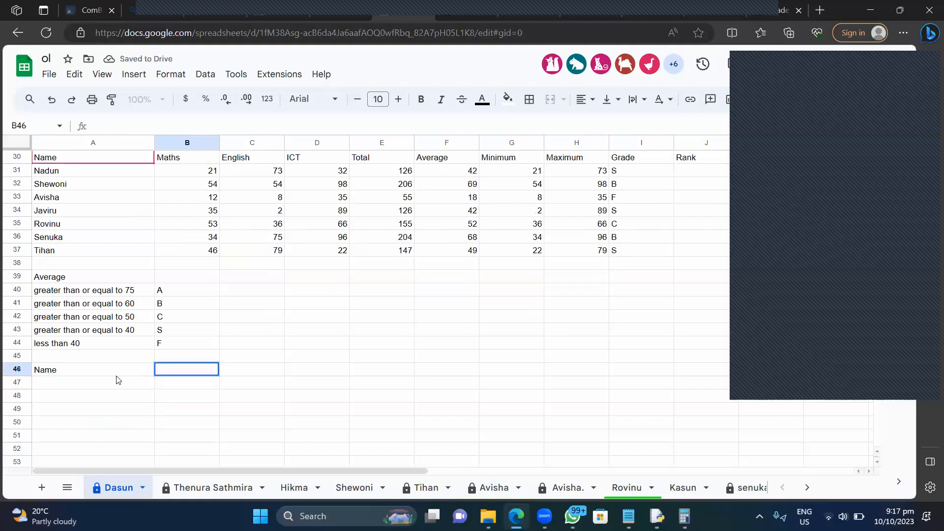
# List seven student names under the Name header in A47:A53.
pyautogui.click(116, 390)
pyautogui.write('Kasun')
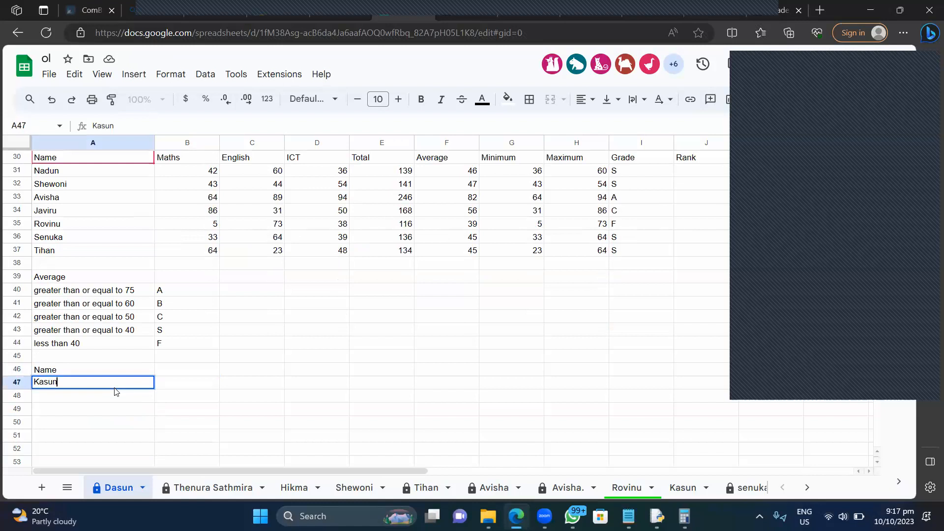
pyautogui.press('Return')
pyautogui.write('Gayan')
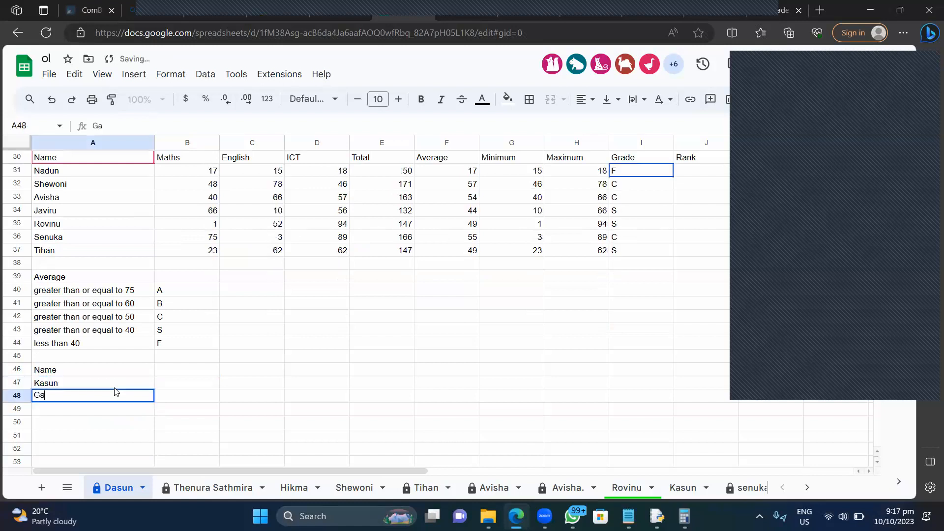
pyautogui.press('Return')
pyautogui.write('Sameer')
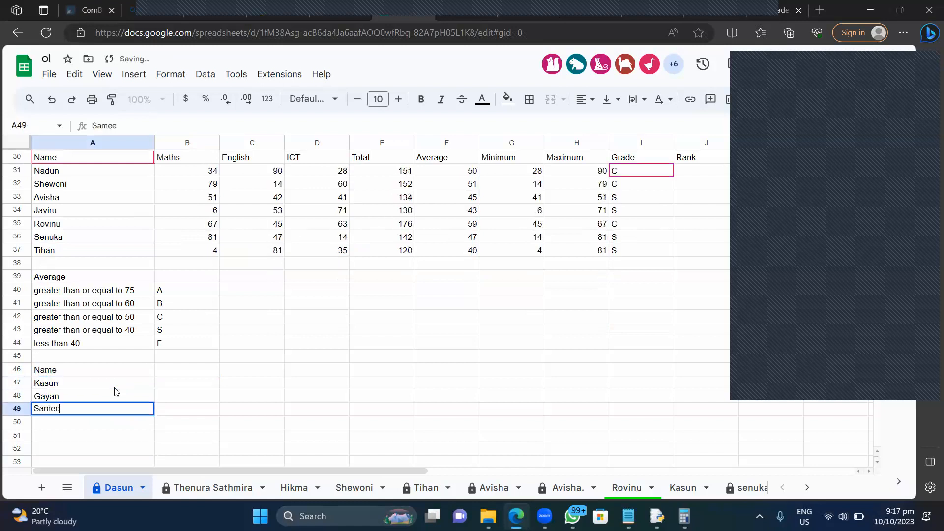
pyautogui.press('Return')
pyautogui.write('Avisha')
pyautogui.press('Return')
pyautogui.write('Javiru')
pyautogui.press('Return')
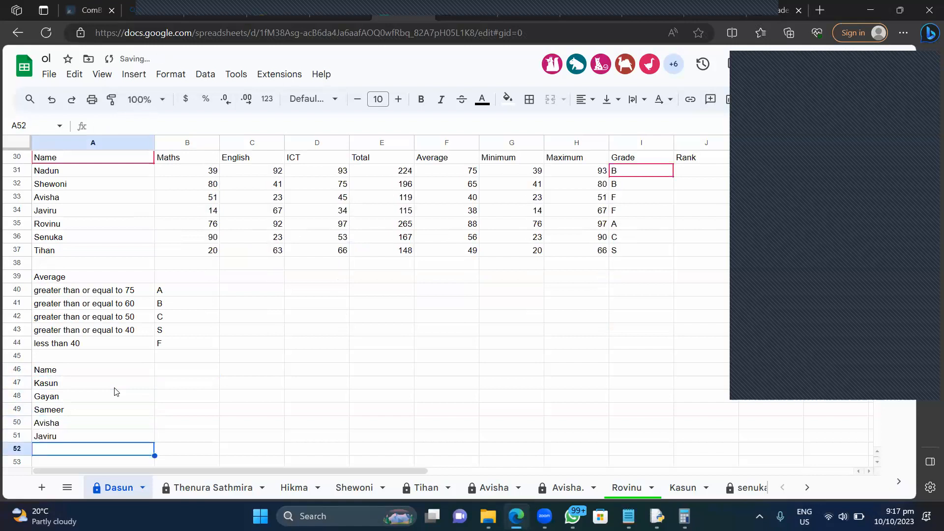
pyautogui.write('Isuru')
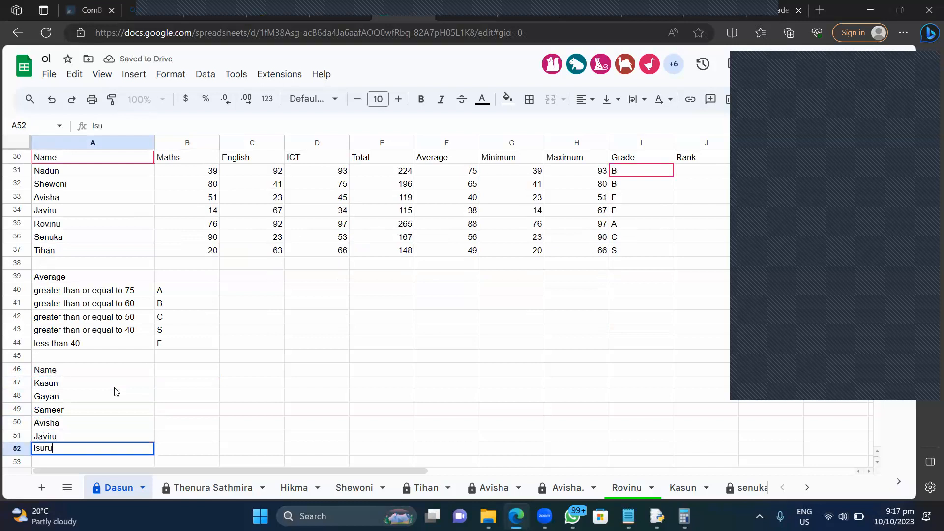
pyautogui.press('Return')
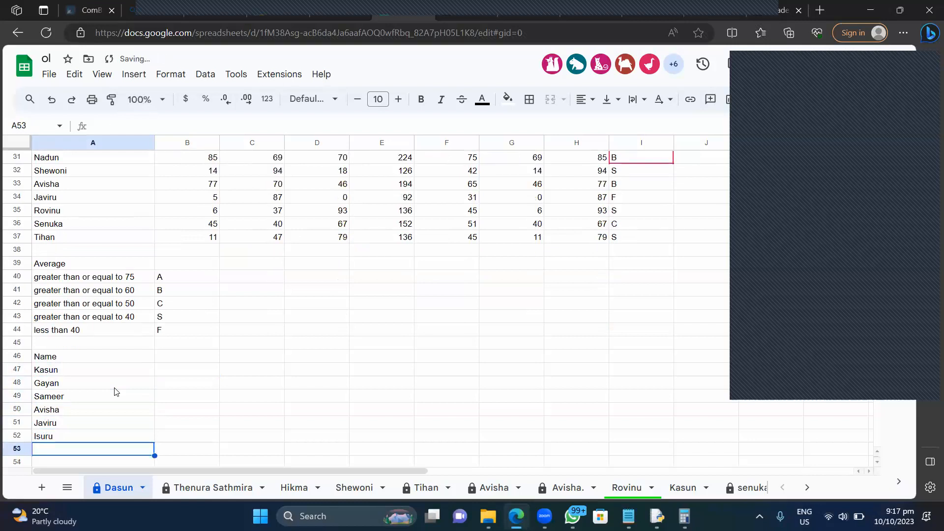
pyautogui.write('Bamandee')
pyautogui.press('Return')
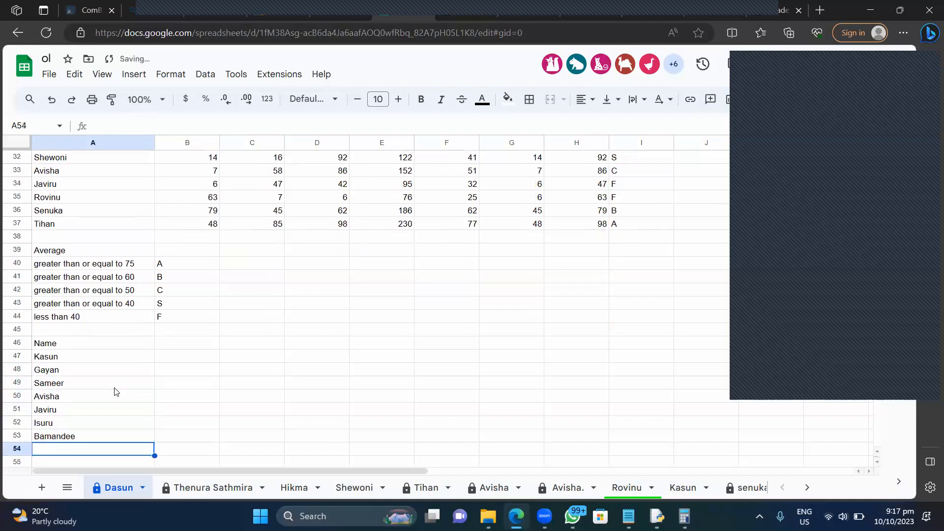
# Add the headers Maths, English, ICT, Total and Average in B46:F46 of the new table.
pyautogui.click(190, 343)
pyautogui.scroll(5, 192, 346)
pyautogui.scroll(-3, 192, 346)
pyautogui.scroll(-1, 191, 346)
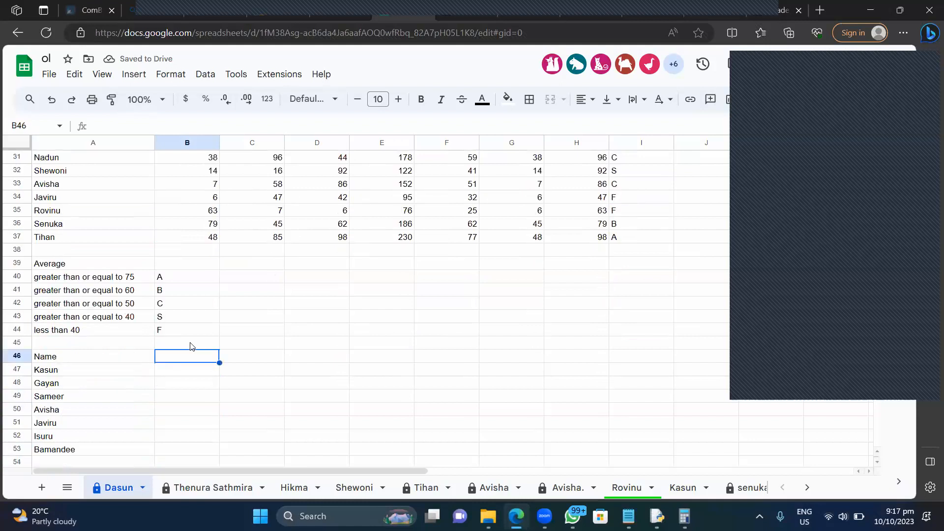
pyautogui.write('Maths')
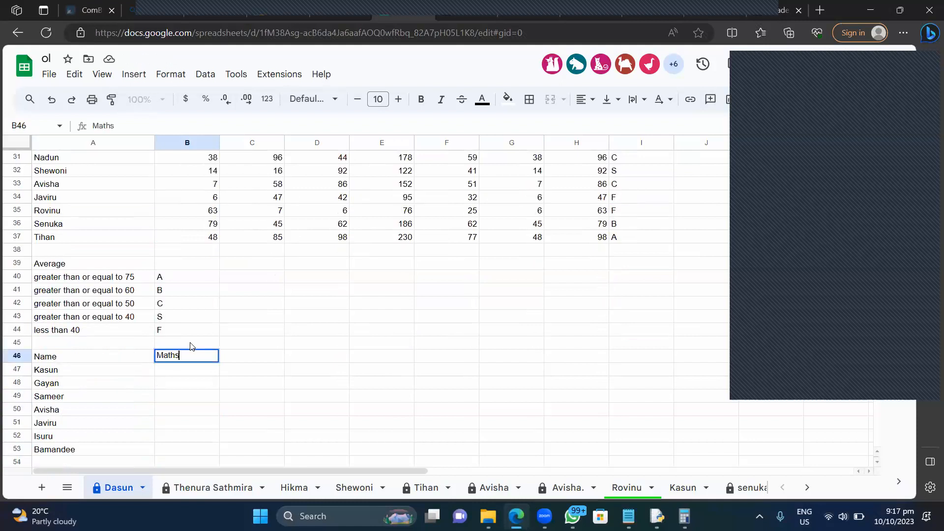
pyautogui.press('Tab')
pyautogui.write('English')
pyautogui.press('Tab')
pyautogui.write('ICT')
pyautogui.press('Tab')
pyautogui.write('Total')
pyautogui.press('Tab')
pyautogui.write('Average')
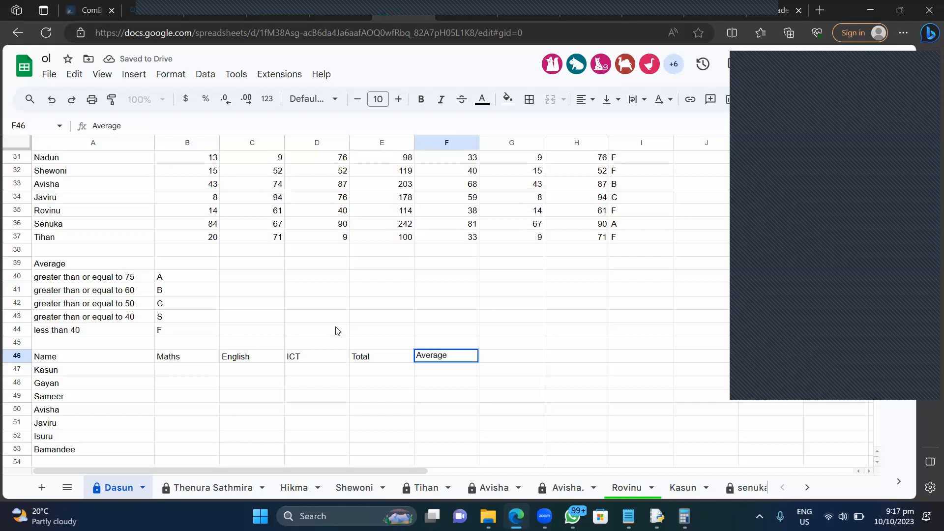
# Complete the header row with Minumum, Maximum, Grade and Rank in G46:J46, matching the columns of the table above.
pyautogui.click(337, 331)
pyautogui.scroll(3, 339, 330)
pyautogui.scroll(-3, 340, 329)
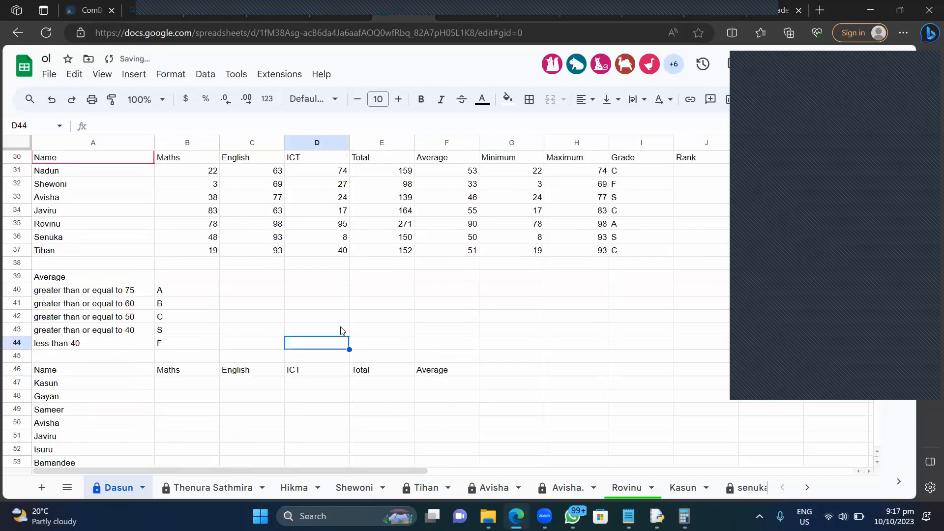
pyautogui.click(508, 373)
pyautogui.write('Minumum')
pyautogui.press('Tab')
pyautogui.write('Maximum')
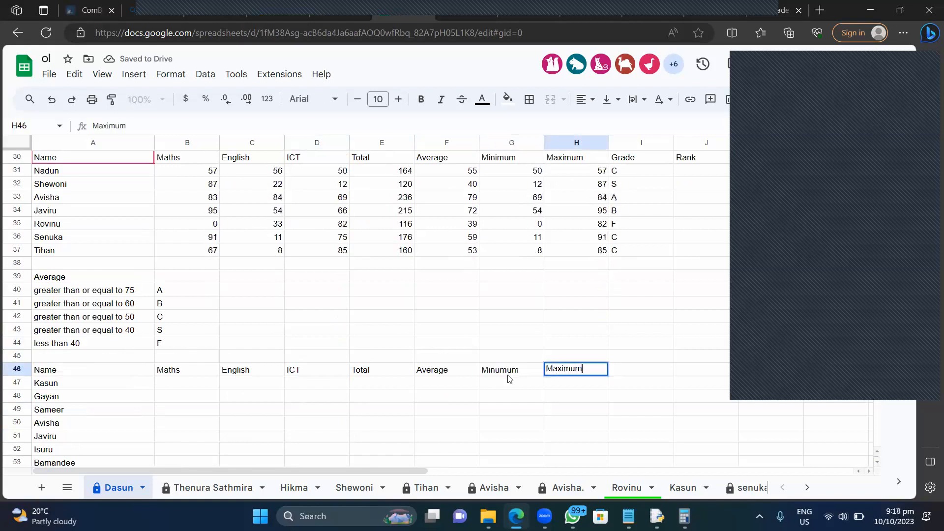
pyautogui.press('Tab')
pyautogui.write('Grade')
pyautogui.press('Tab')
pyautogui.write('Rank')
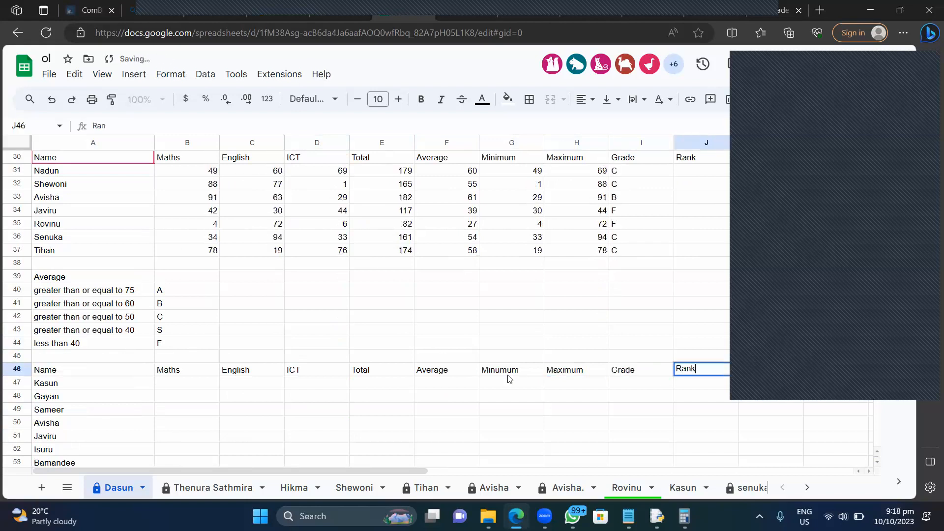
pyautogui.click(509, 379)
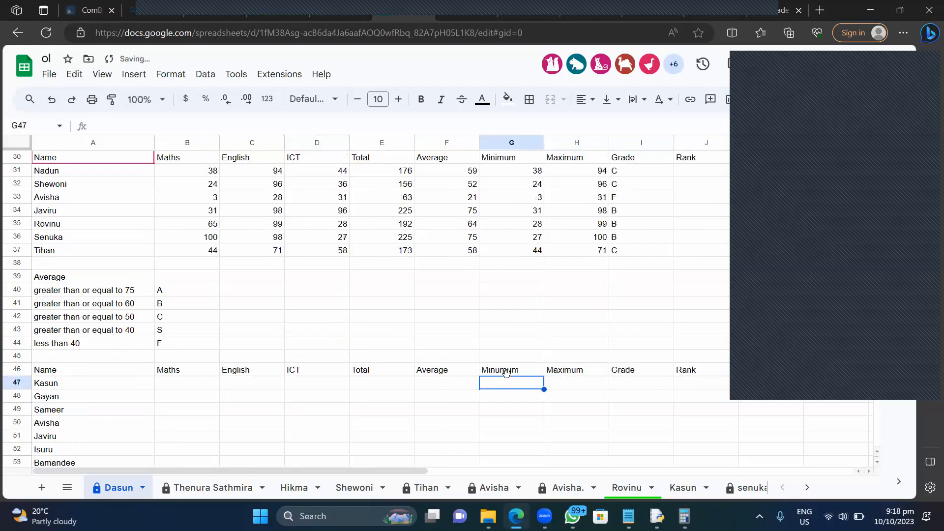
pyautogui.click(208, 388)
pyautogui.scroll(-3, 208, 389)
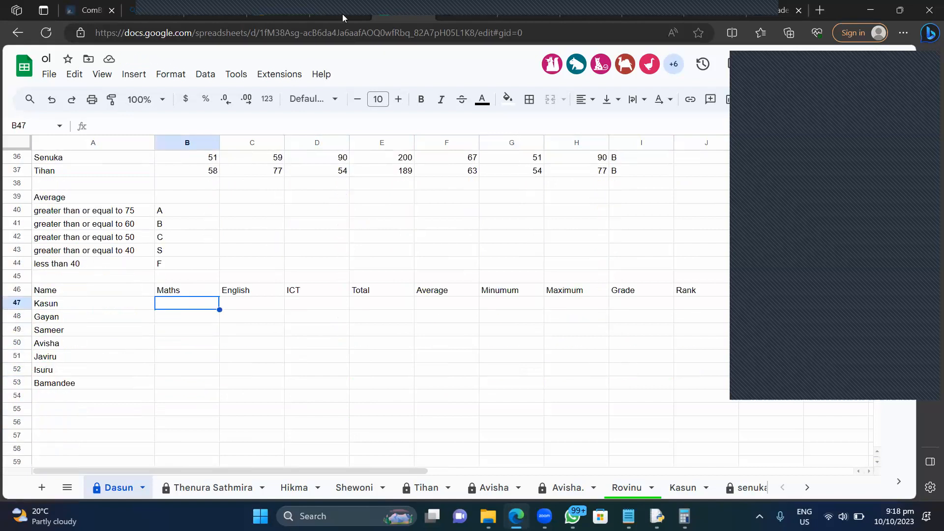
pyautogui.write('rand()')
pyautogui.press('BackSpace')
pyautogui.press('BackSpace')
pyautogui.press('BackSpace')
pyautogui.press('BackSpace')
pyautogui.press('BackSpace')
pyautogui.press('BackSpace')
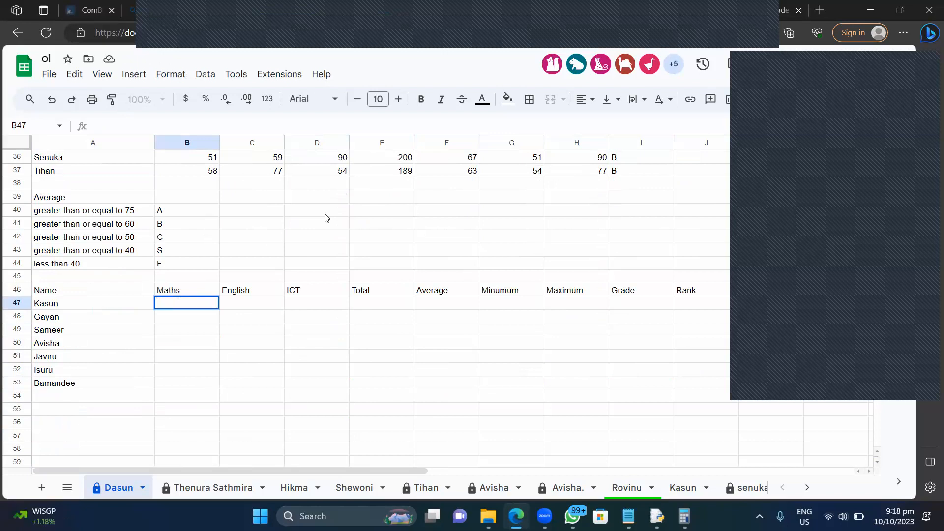
pyautogui.press('shift')
pyautogui.press('shift')
pyautogui.press('shift')
pyautogui.press('shift')
pyautogui.press('shift')
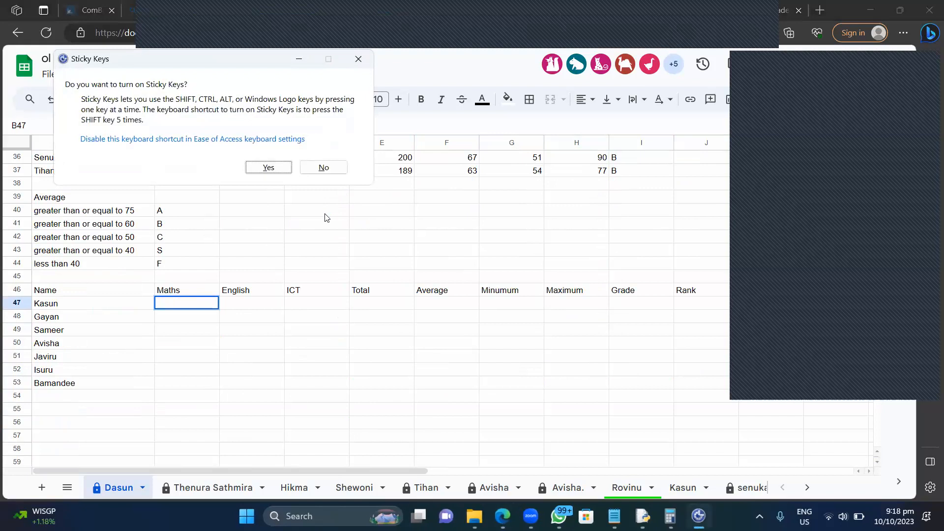
pyautogui.press('Escape')
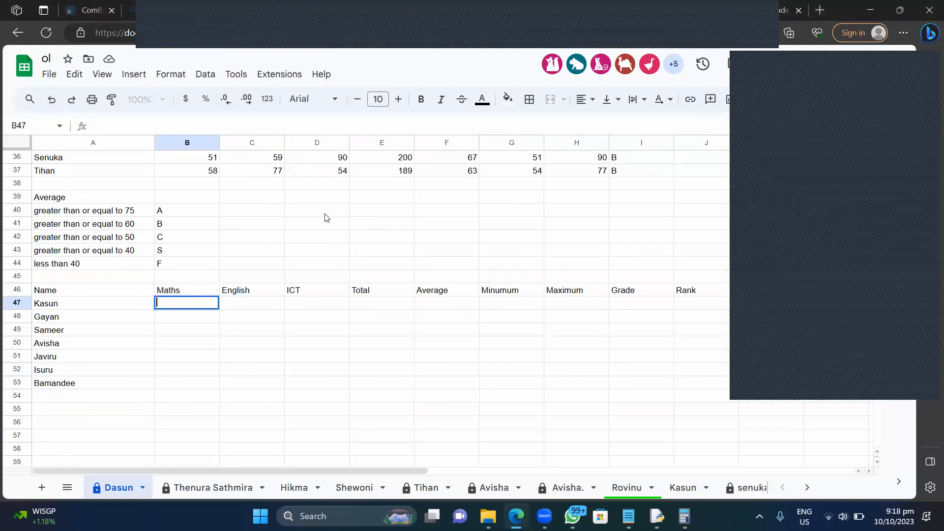
pyautogui.click(233, 358)
# Enter the formula =rand()*100 in B47 and autofill it down the Maths column to B53.
pyautogui.click(200, 309)
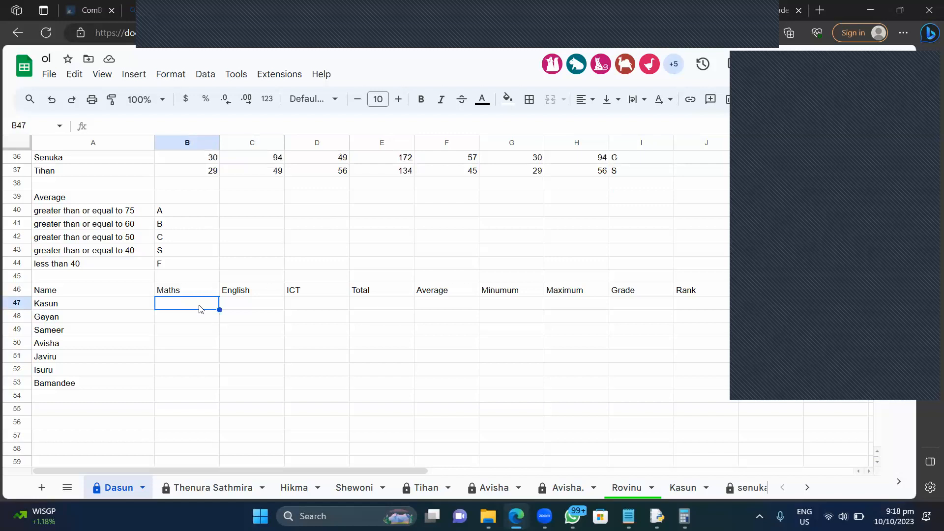
pyautogui.write('1=rand(')
pyautogui.click(161, 303)
pyautogui.press('BackSpace')
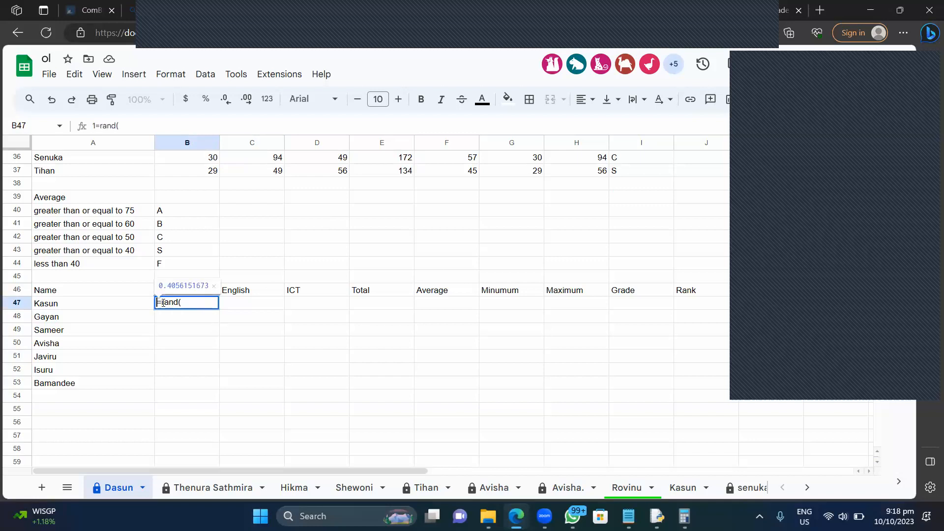
pyautogui.click(192, 302)
pyautogui.write(')')
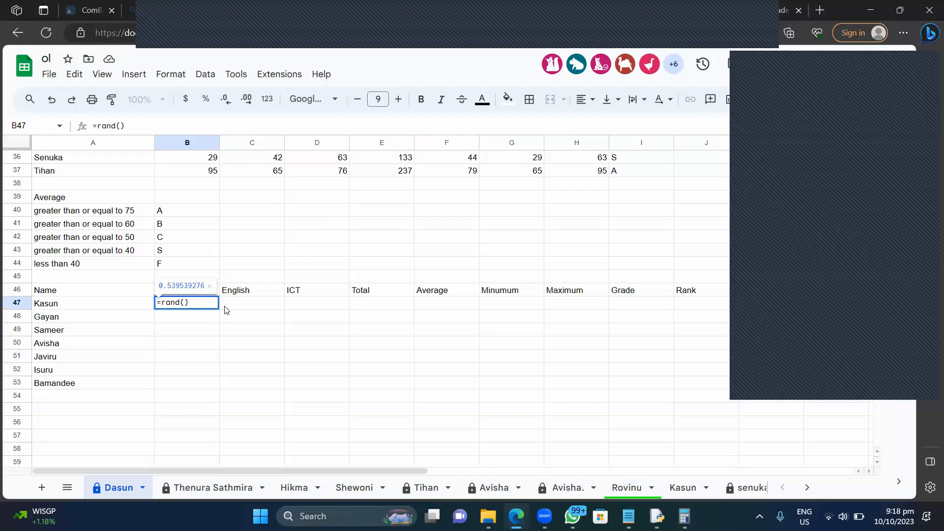
pyautogui.write('*100')
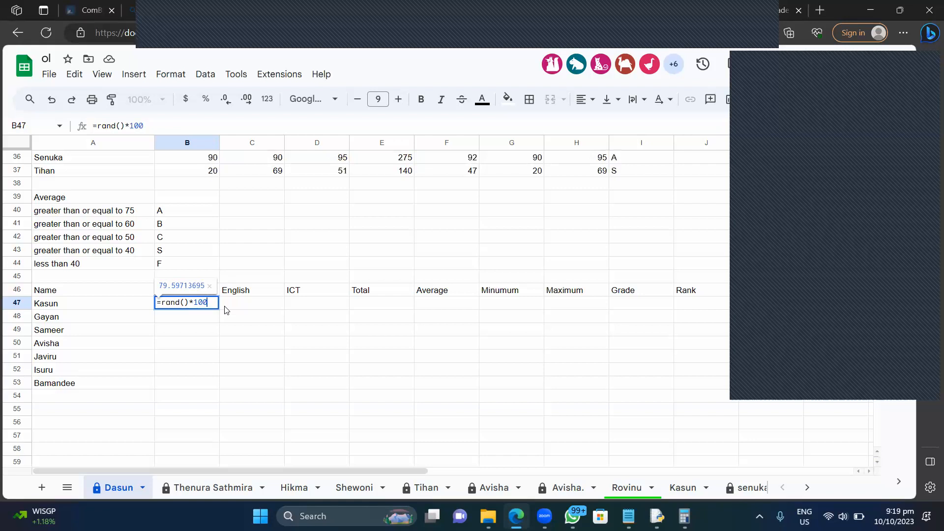
pyautogui.press('Return')
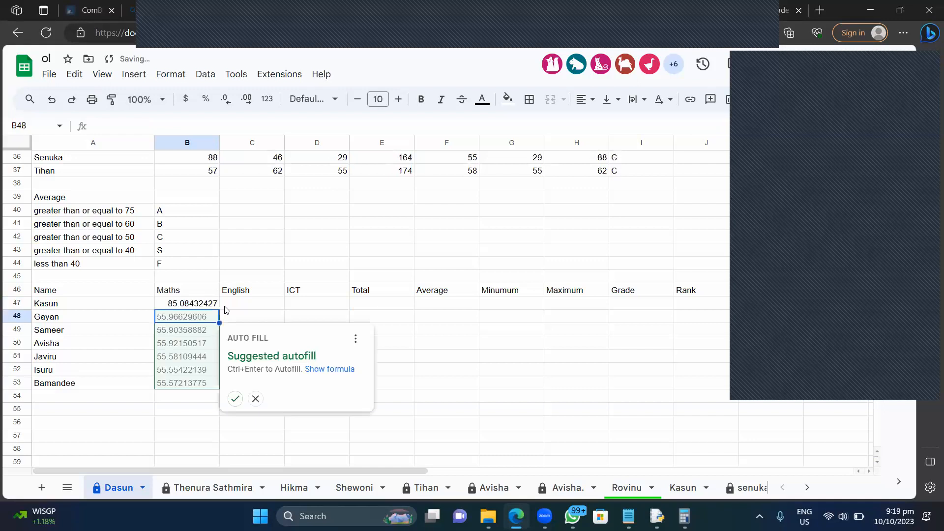
pyautogui.click(235, 398)
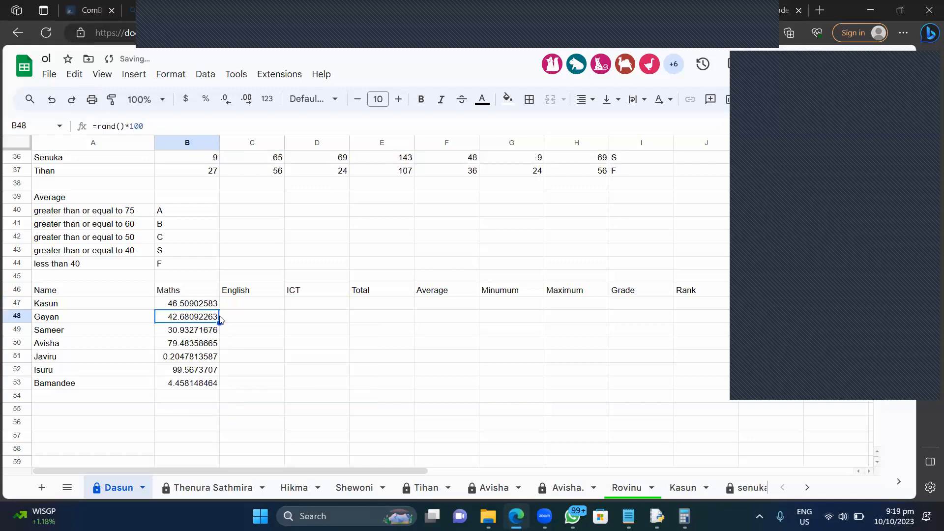
# Fill the random mark formula from B47 across to D47 and down to row 53 for English and ICT.
pyautogui.click(210, 301)
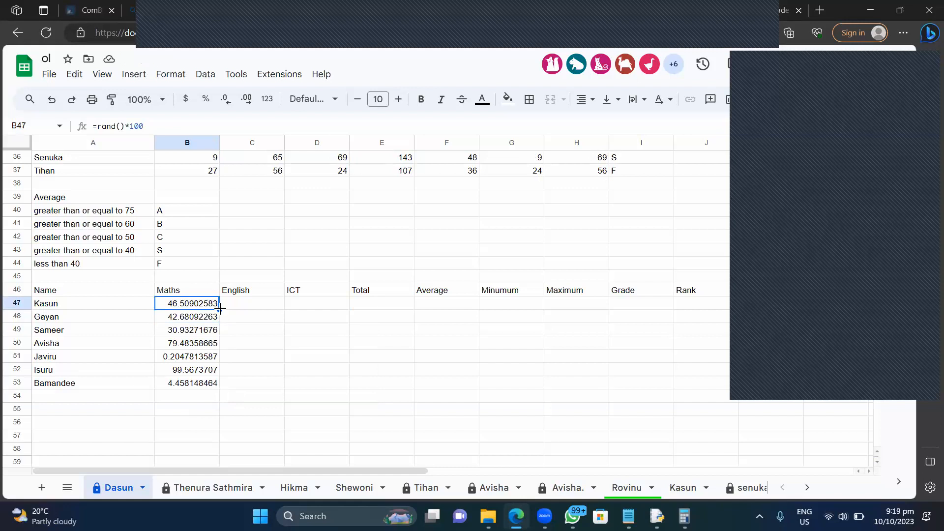
pyautogui.moveTo(220, 308); pyautogui.dragTo(351, 315)
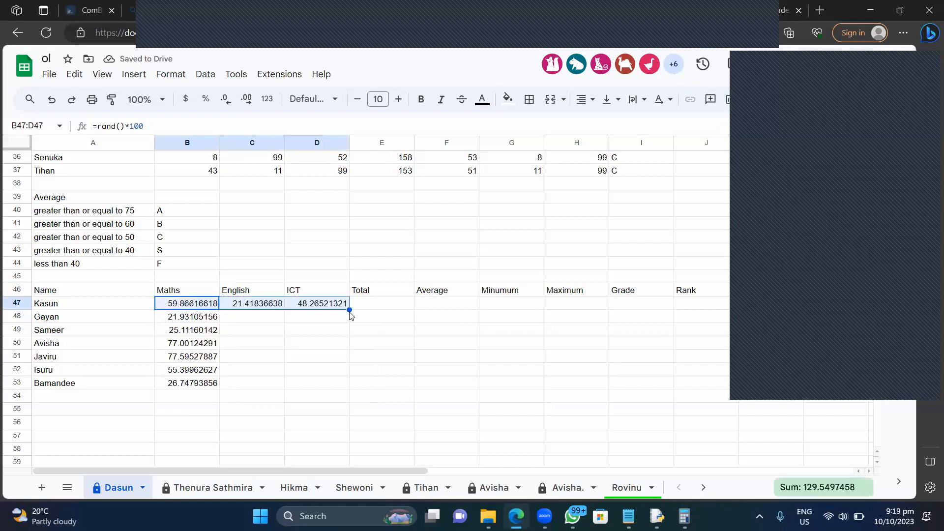
pyautogui.moveTo(349, 309); pyautogui.dragTo(348, 383)
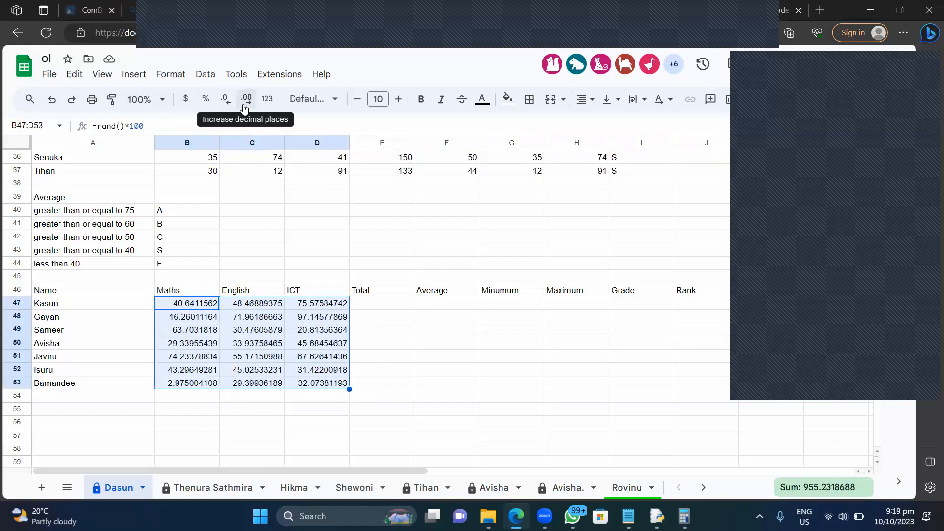
# Reduce the decimal places of the random marks in B47:D53 until they display as whole numbers.
pyautogui.click(225, 100)
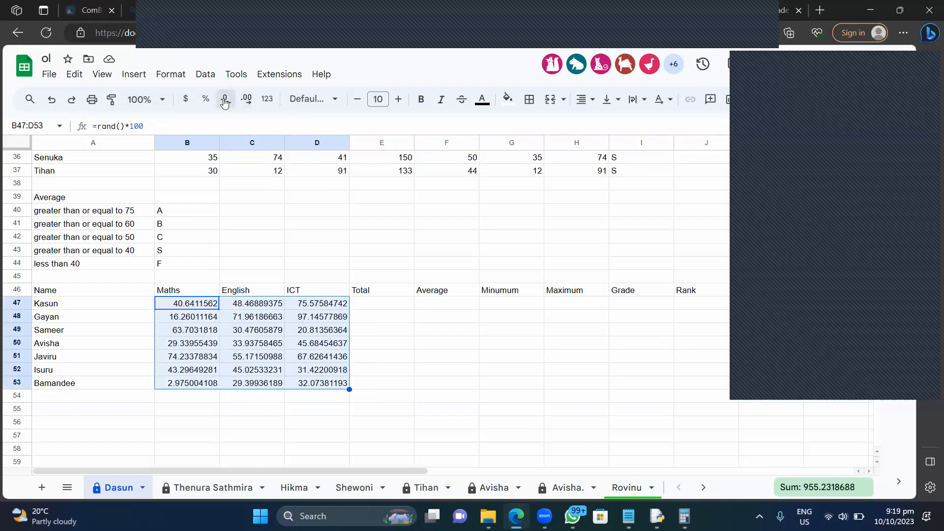
pyautogui.click(224, 100)
pyautogui.click(224, 100)
pyautogui.click(225, 99)
pyautogui.click(225, 100)
pyautogui.click(225, 100)
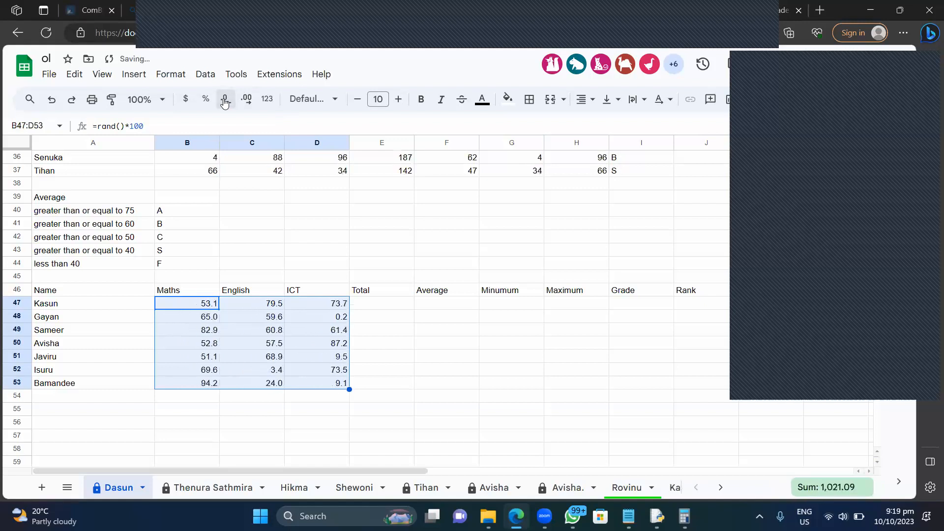
pyautogui.click(225, 100)
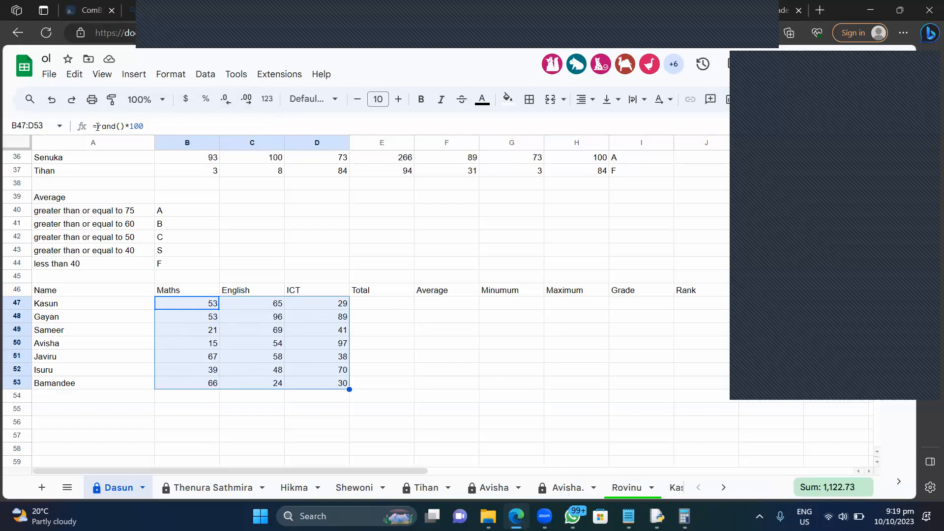
# Inspect the random mark formulas behind individual Maths, English and ICT cells of the new table.
pyautogui.click(331, 374)
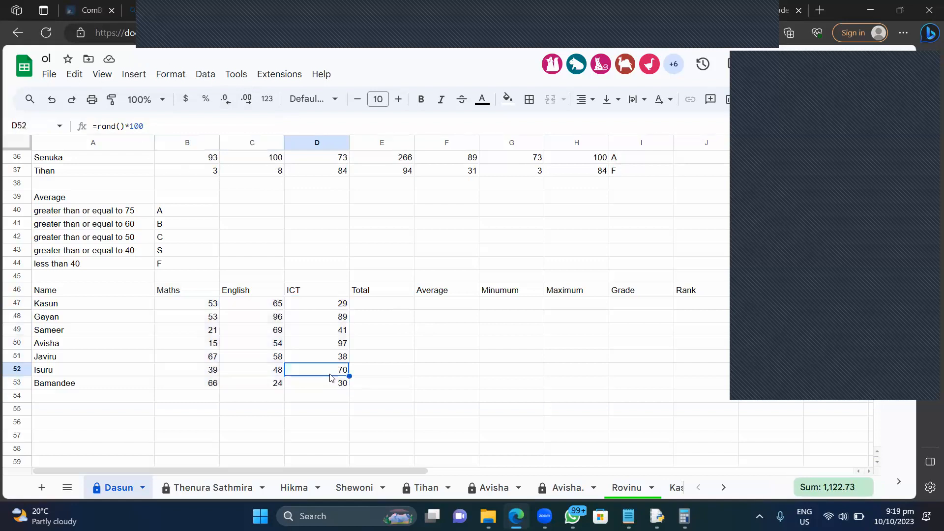
pyautogui.click(212, 305)
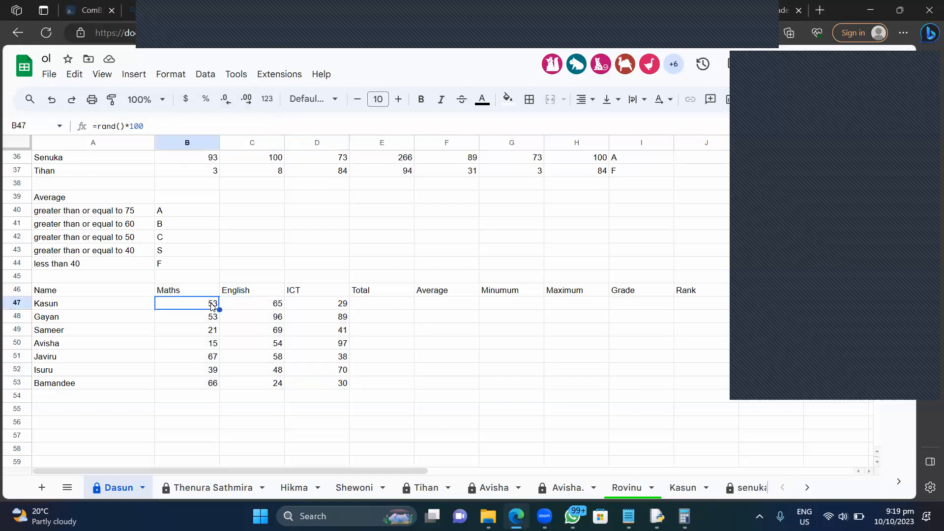
pyautogui.click(254, 347)
pyautogui.click(274, 306)
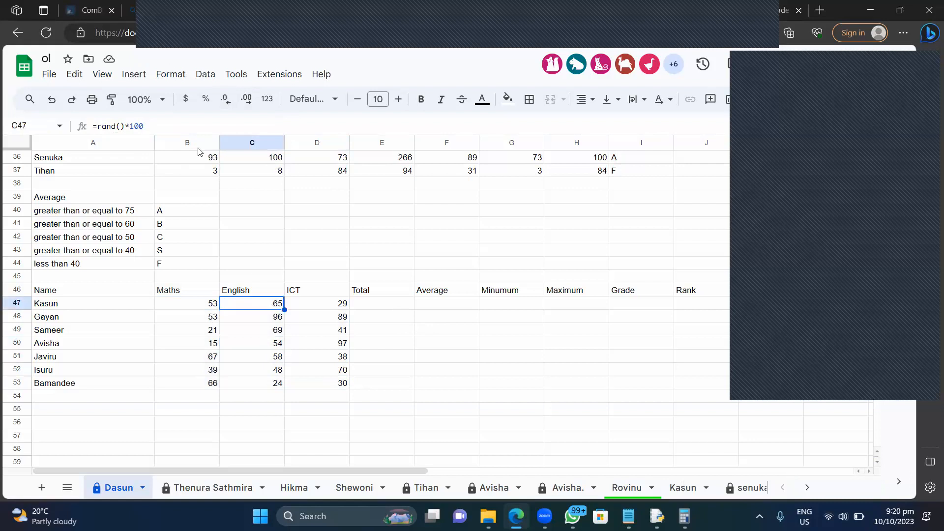
pyautogui.click(205, 306)
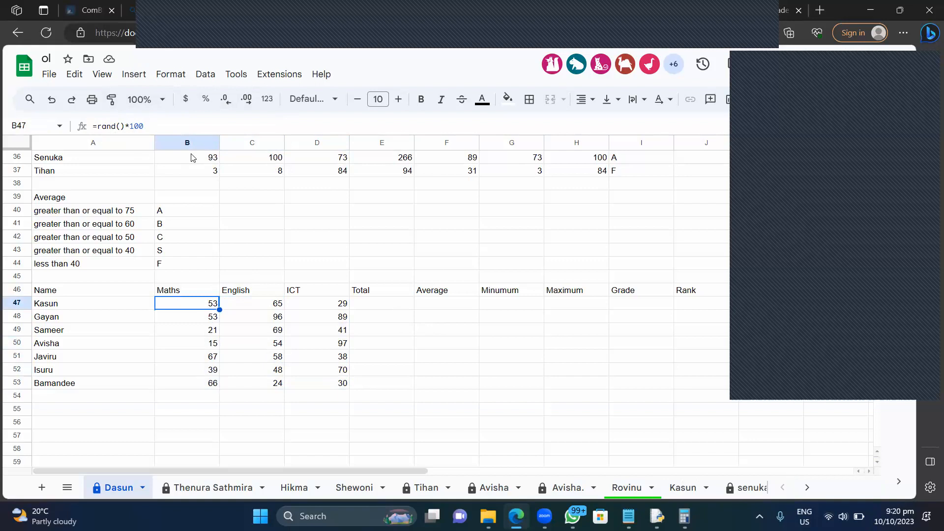
# Enter a SUM formula over B47:D47 in E47 and accept the suggested autofill down the Total column to E53.
pyautogui.click(396, 311)
pyautogui.write('=sum')
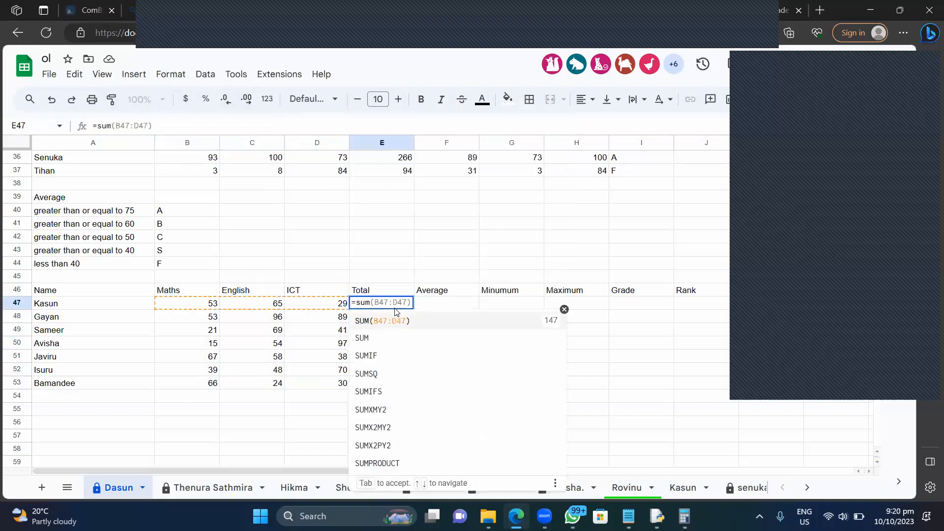
pyautogui.write('(')
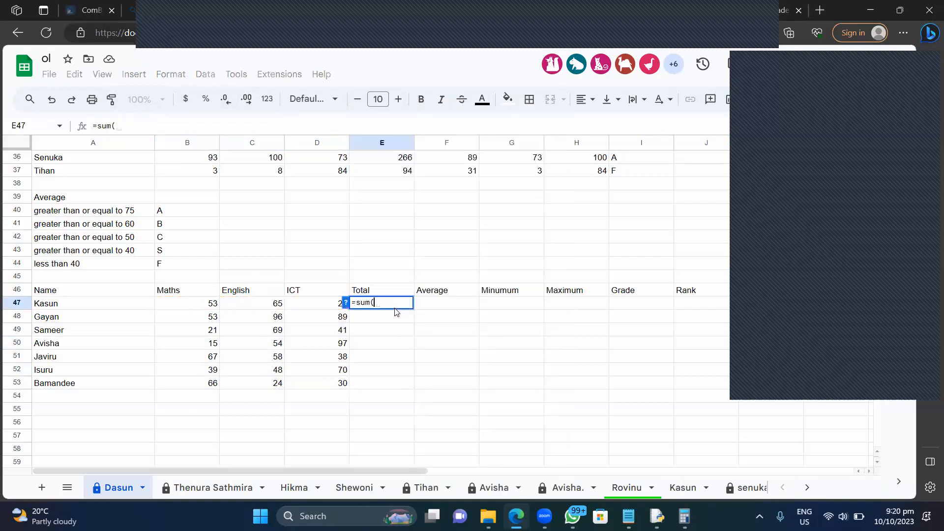
pyautogui.click(204, 306)
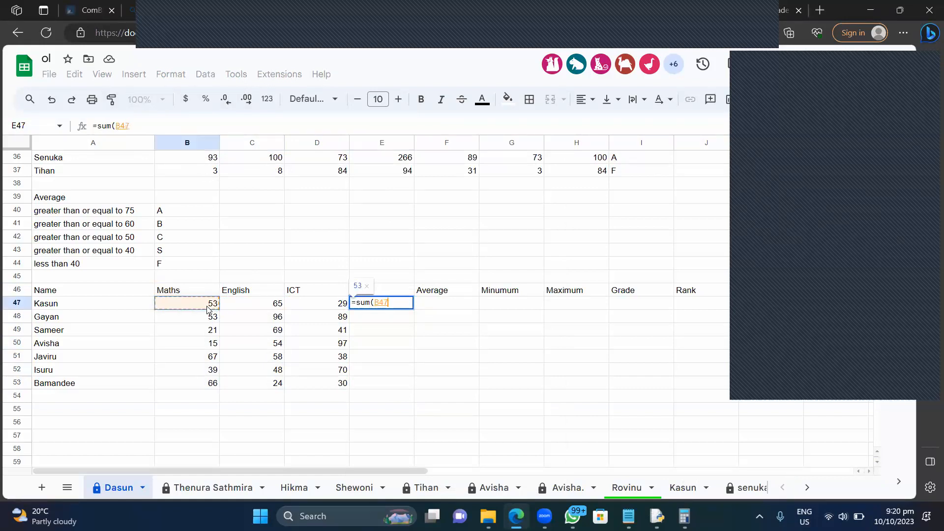
pyautogui.moveTo(207, 309); pyautogui.dragTo(312, 310)
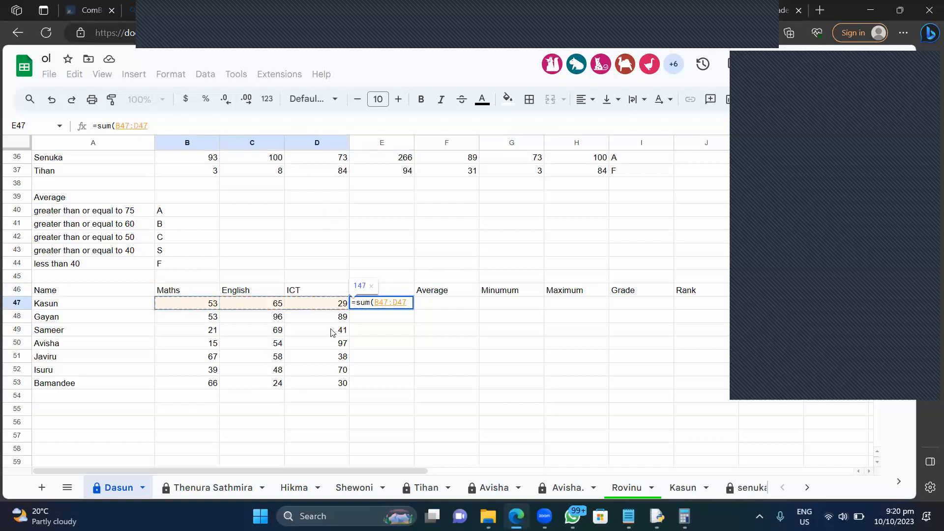
pyautogui.press('Return')
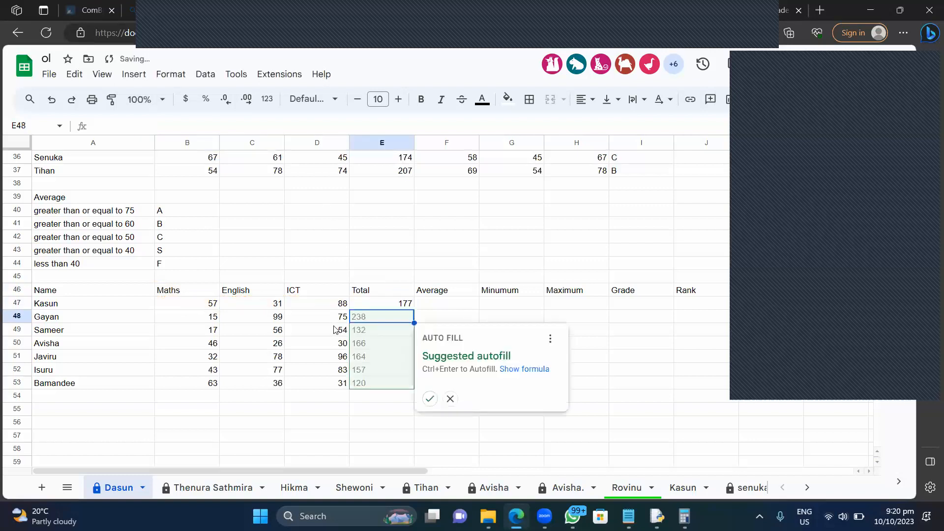
pyautogui.click(430, 399)
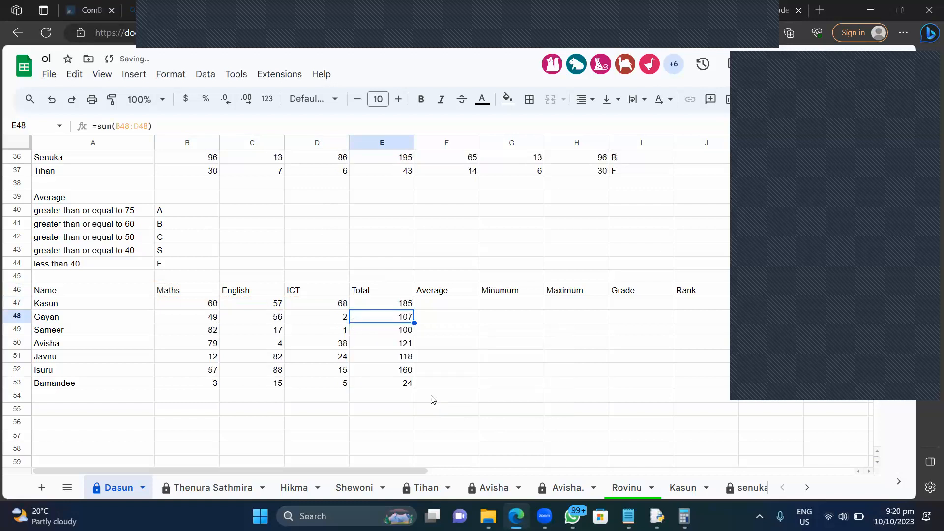
# Enter an AVERAGE formula over B47:D47 in F47 and accept the suggested autofill down the Average column to F53.
pyautogui.click(458, 303)
pyautogui.write('=average(')
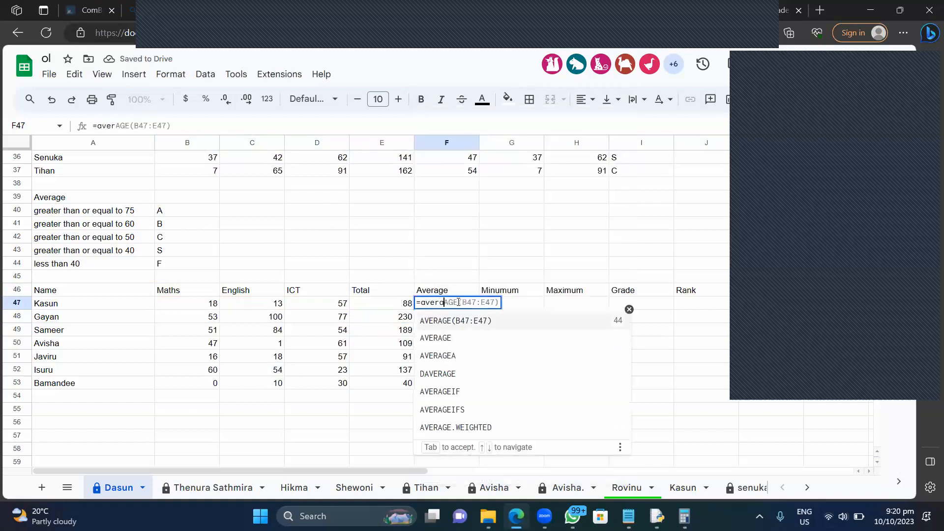
pyautogui.click(200, 307)
pyautogui.moveTo(200, 307); pyautogui.dragTo(343, 307)
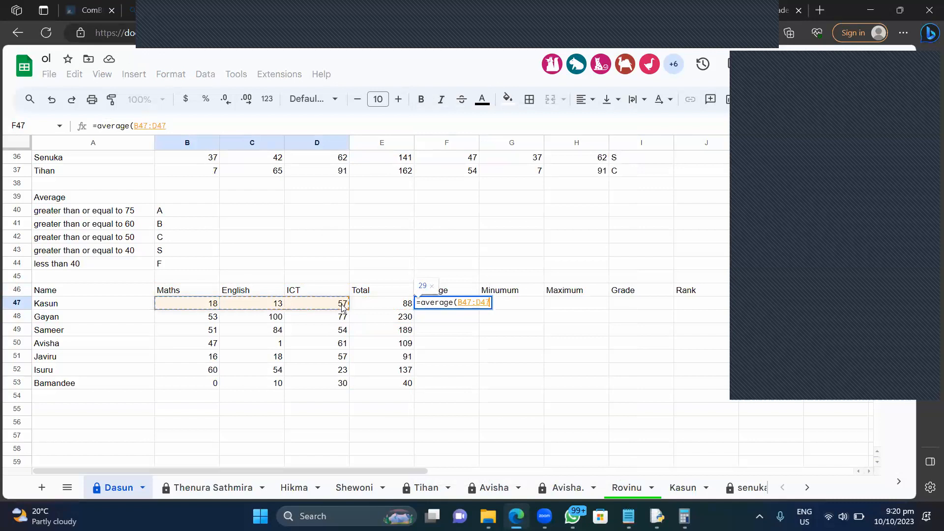
pyautogui.press('Return')
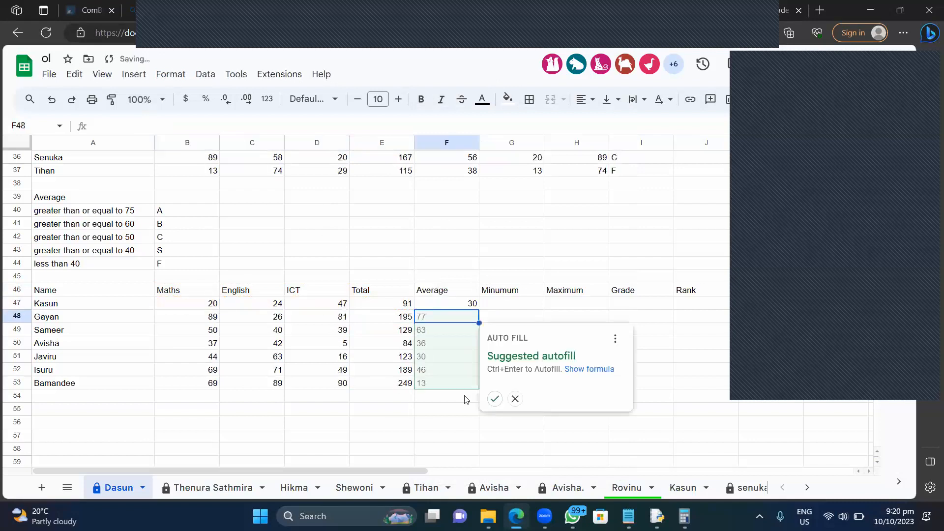
pyautogui.click(495, 406)
# Enter a MIN formula over B47:D47 in G47 and accept the suggested autofill down the Minumum column to G53.
pyautogui.click(522, 308)
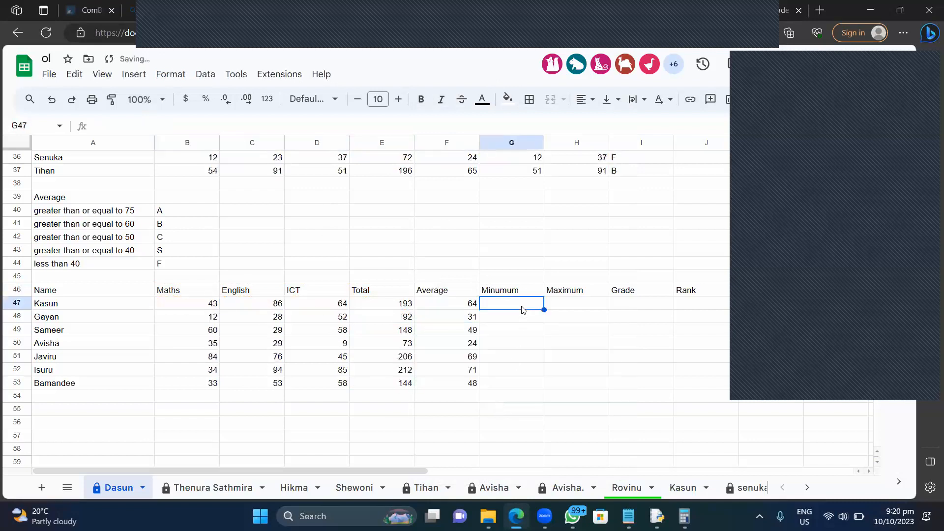
pyautogui.write('=min(')
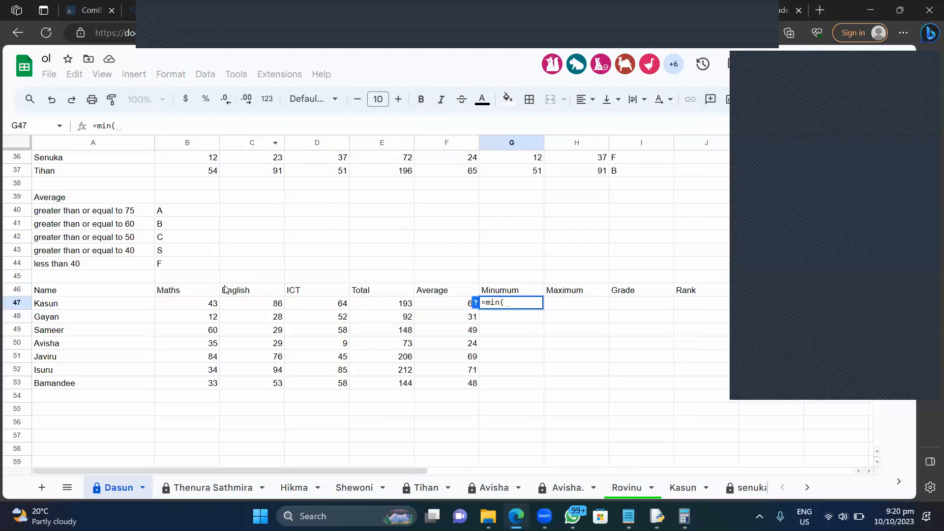
pyautogui.moveTo(204, 309); pyautogui.dragTo(341, 306)
pyautogui.press('Return')
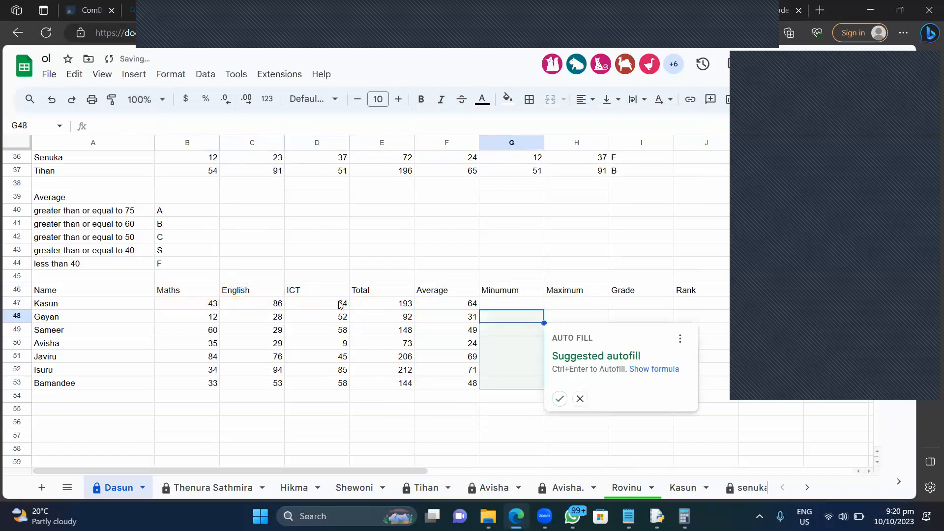
pyautogui.click(559, 401)
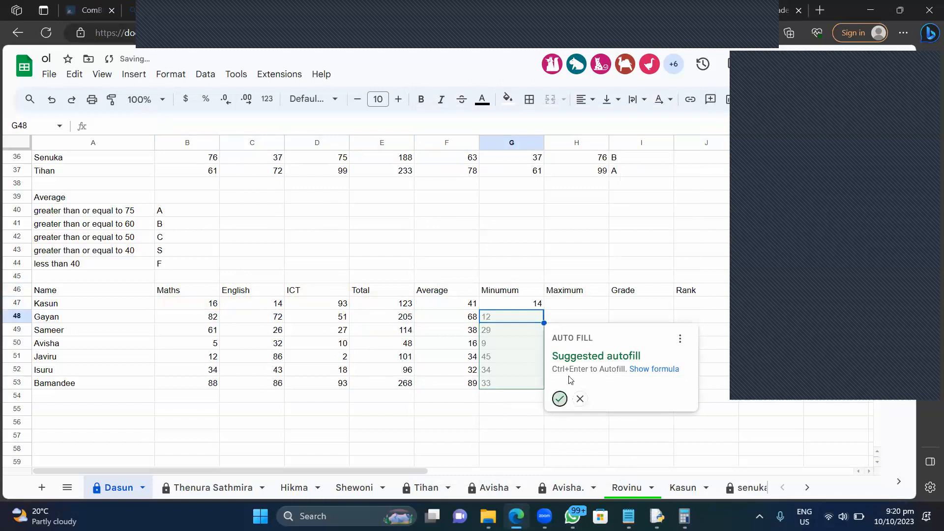
# Enter the formula =max(B47:D47) in H47 and accept the suggested autofill down the Maximum column to H53.
pyautogui.click(583, 305)
pyautogui.write('max(')
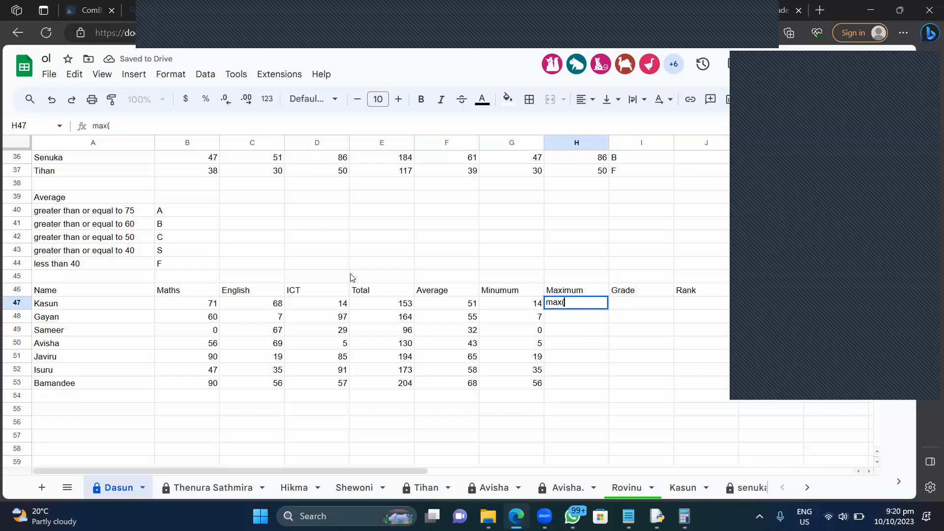
pyautogui.press('BackSpace')
pyautogui.press('BackSpace')
pyautogui.press('BackSpace')
pyautogui.press('BackSpace')
pyautogui.write('1')
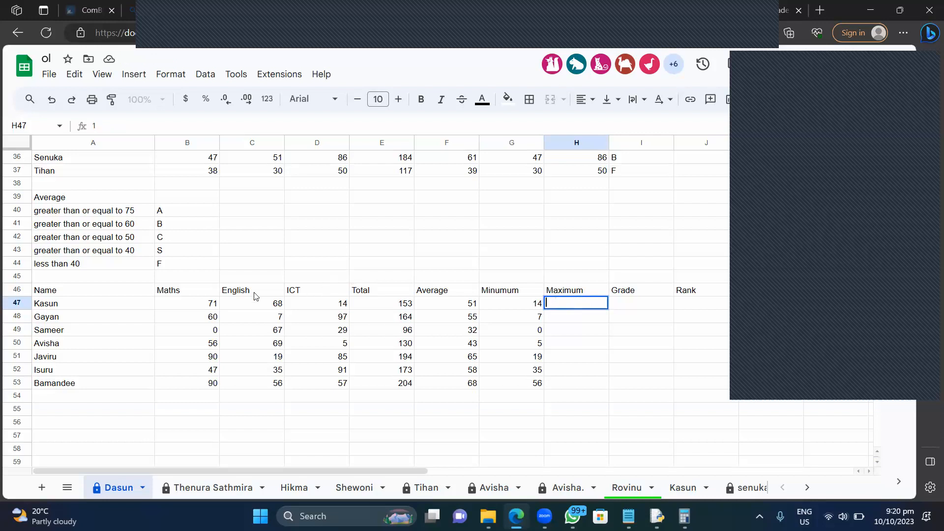
pyautogui.write('===')
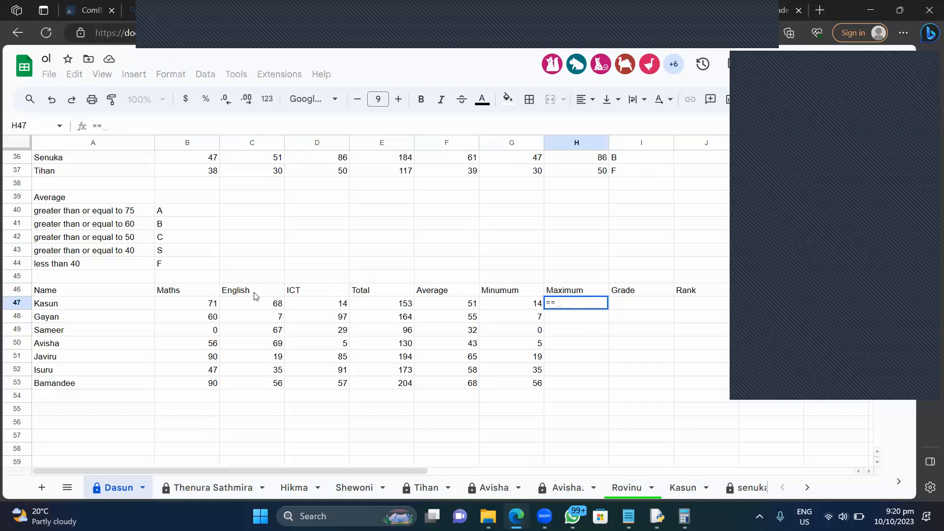
pyautogui.press('BackSpace')
pyautogui.write('max(')
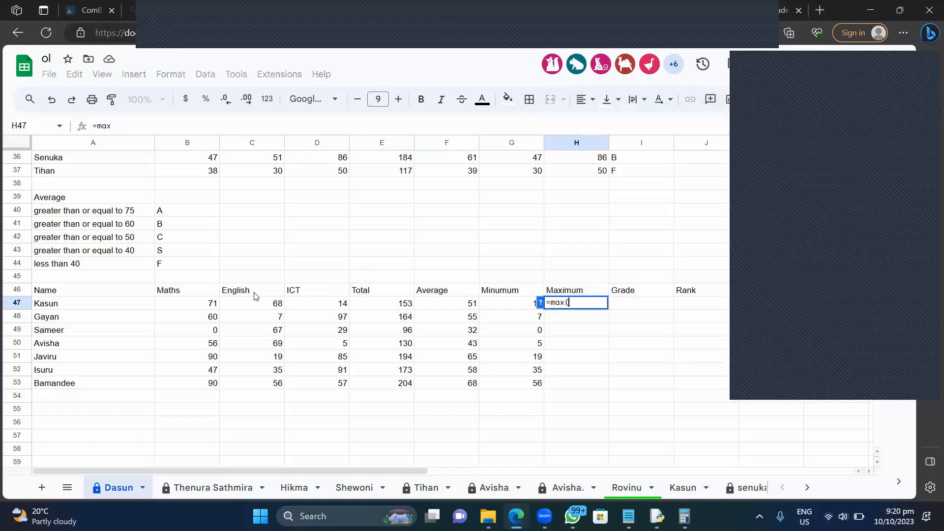
pyautogui.click(190, 308)
pyautogui.moveTo(190, 308); pyautogui.dragTo(323, 317)
pyautogui.write(')')
pyautogui.press('Return')
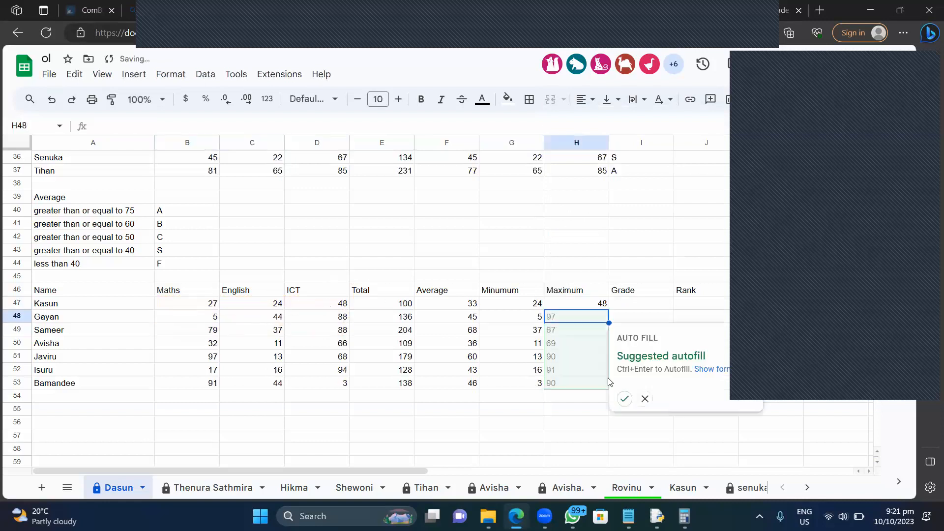
pyautogui.click(624, 399)
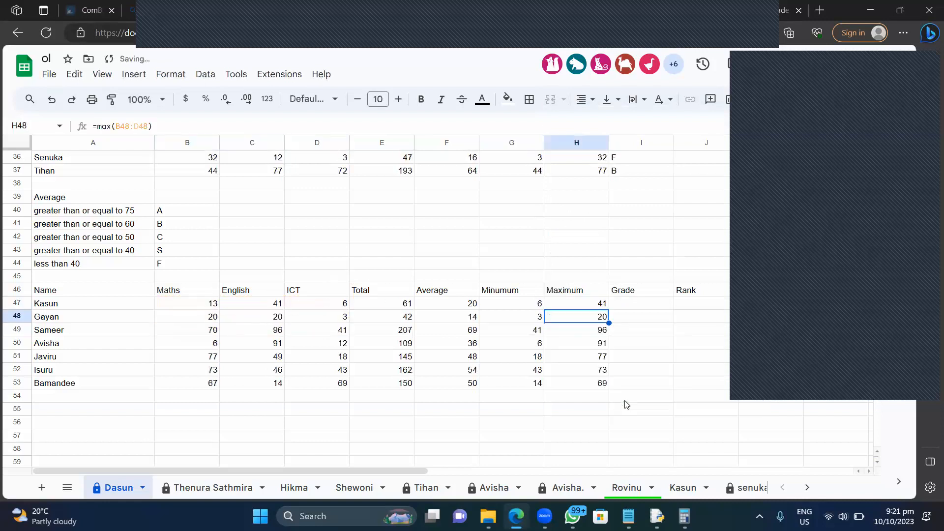
# Check the formulas behind the ICT, Maths and Total cells in row 47 of the new table.
pyautogui.click(652, 303)
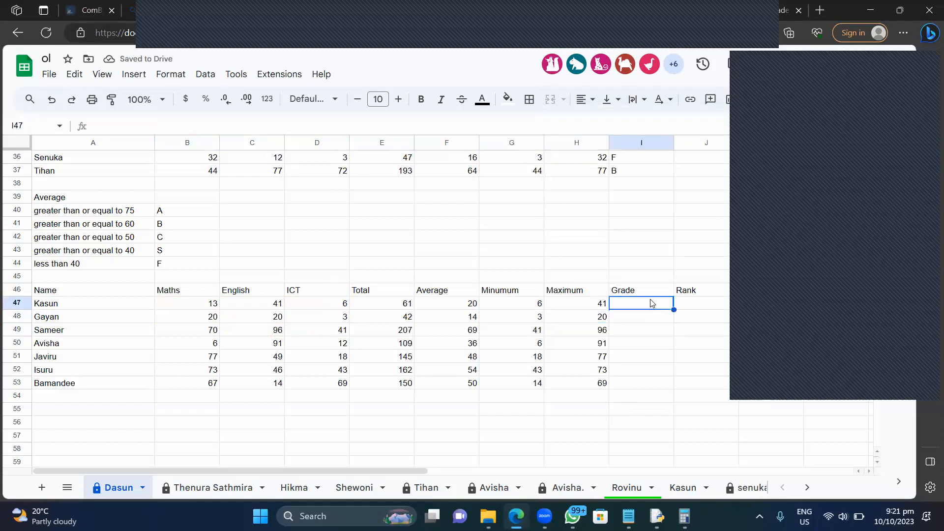
pyautogui.click(318, 308)
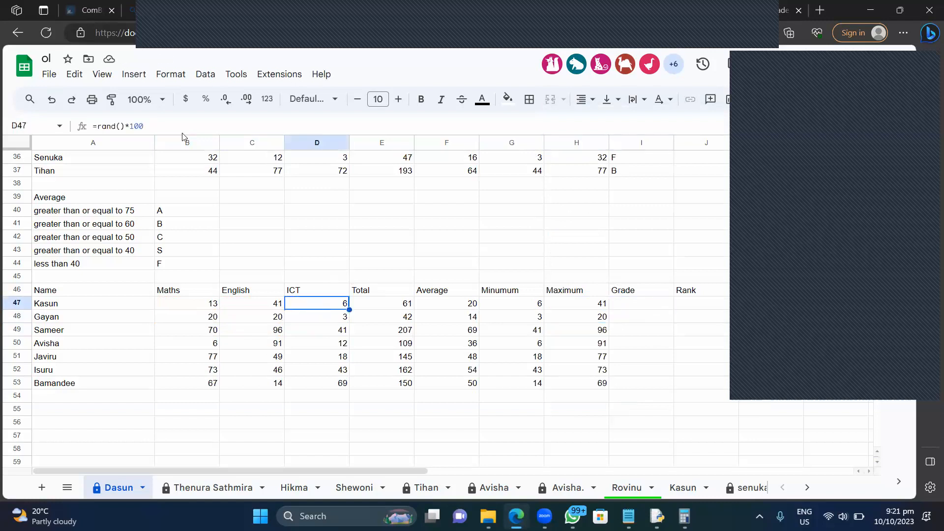
pyautogui.click(214, 304)
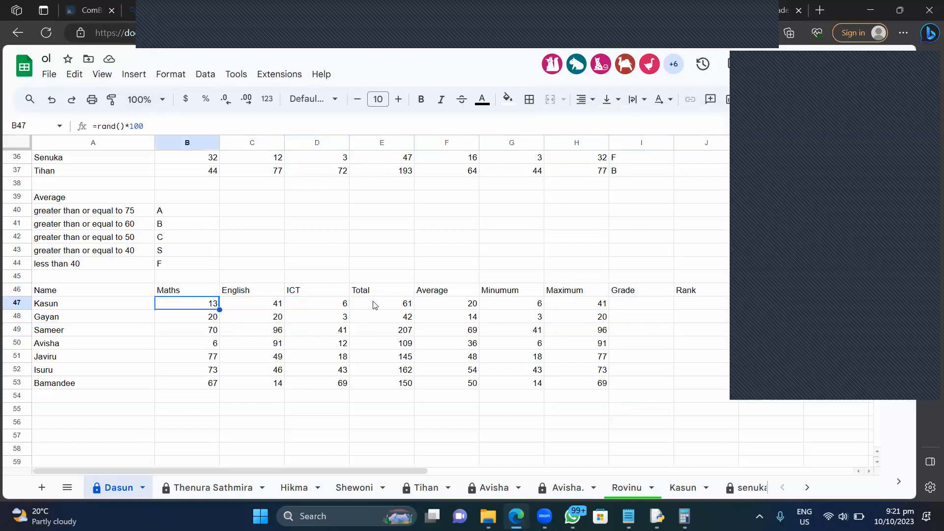
pyautogui.click(412, 305)
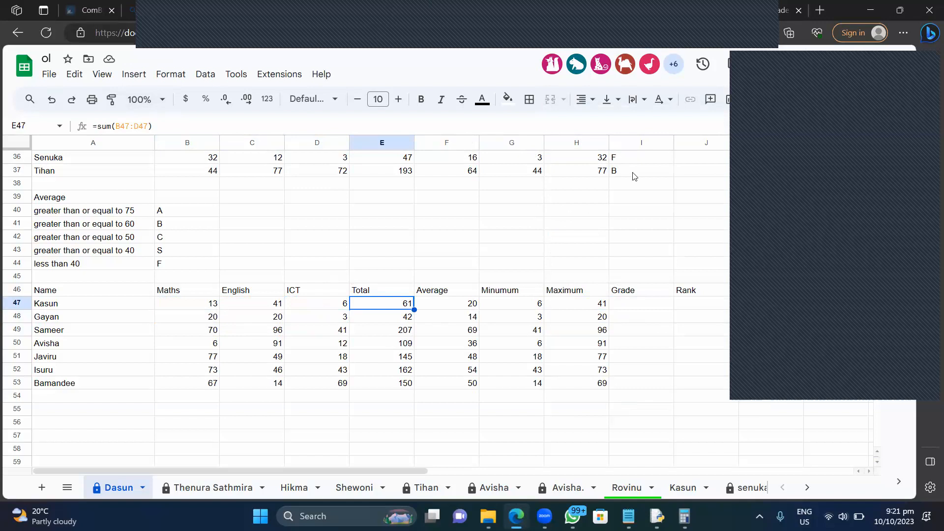
pyautogui.scroll(3, 634, 176)
pyautogui.scroll(-5, 635, 176)
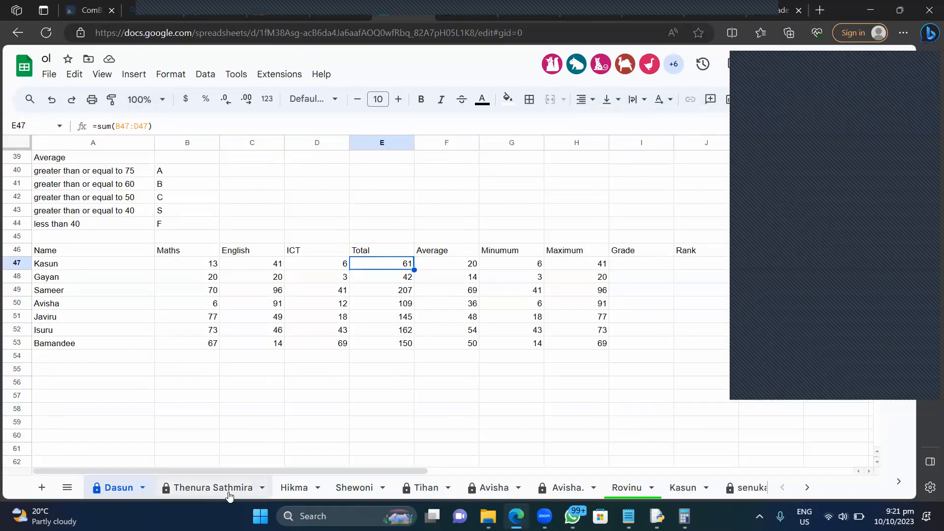
# Open the second sheet and review its marks table and the grading criteria below it.
pyautogui.click(227, 489)
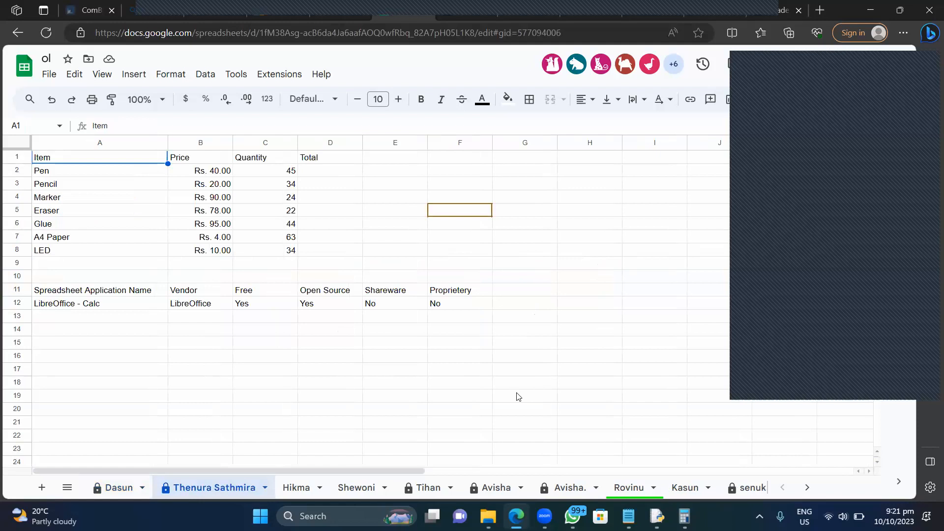
pyautogui.scroll(-5, 516, 396)
pyautogui.scroll(-5, 517, 397)
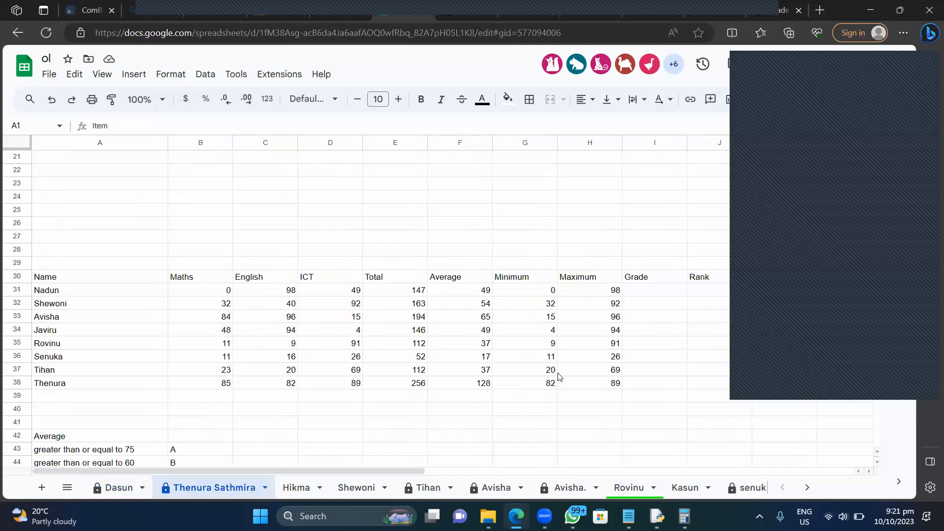
pyautogui.scroll(3, 557, 377)
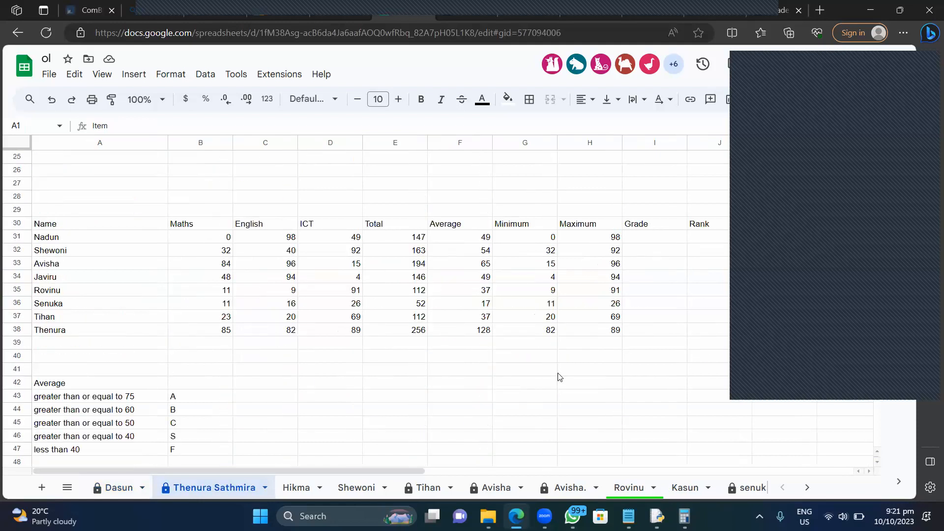
pyautogui.scroll(2, 559, 377)
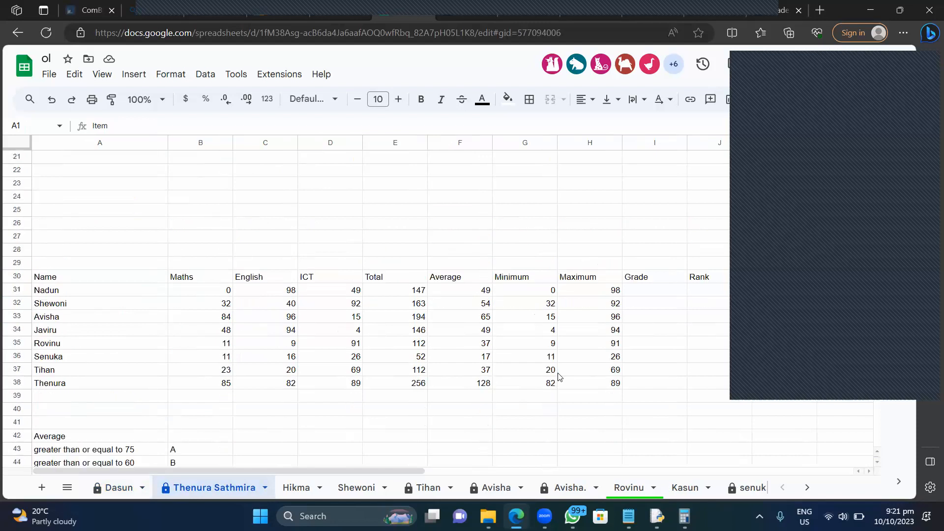
# Check the first Grade cell, I31, on the second sheet and review the sheet's tables and grading criteria.
pyautogui.click(659, 295)
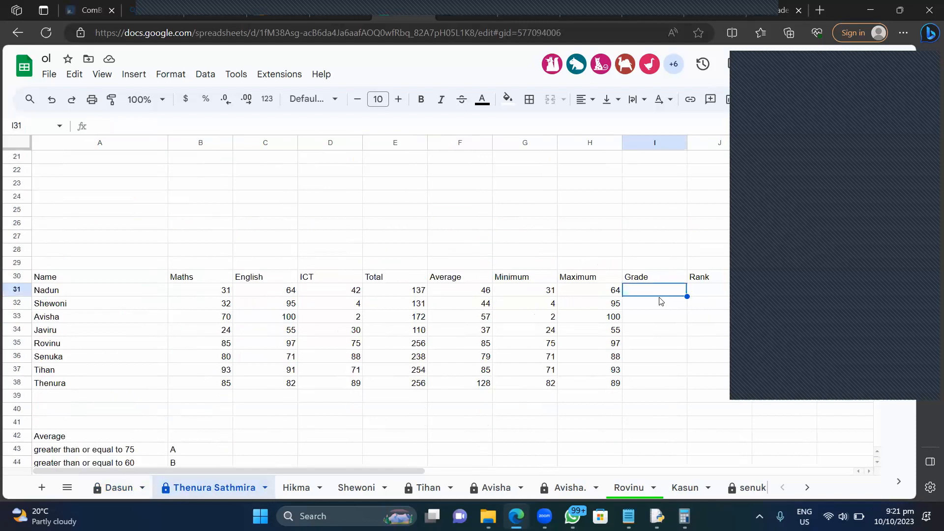
pyautogui.scroll(10, 660, 301)
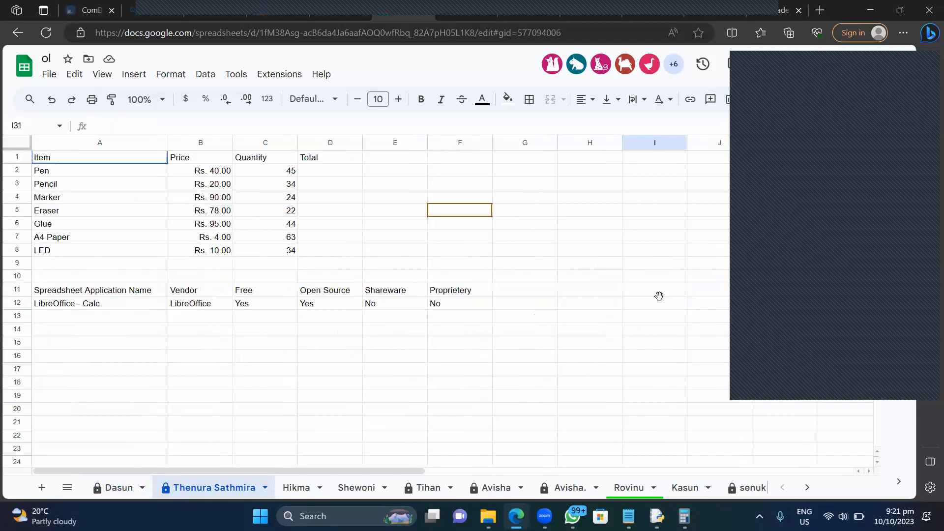
pyautogui.scroll(-11, 659, 297)
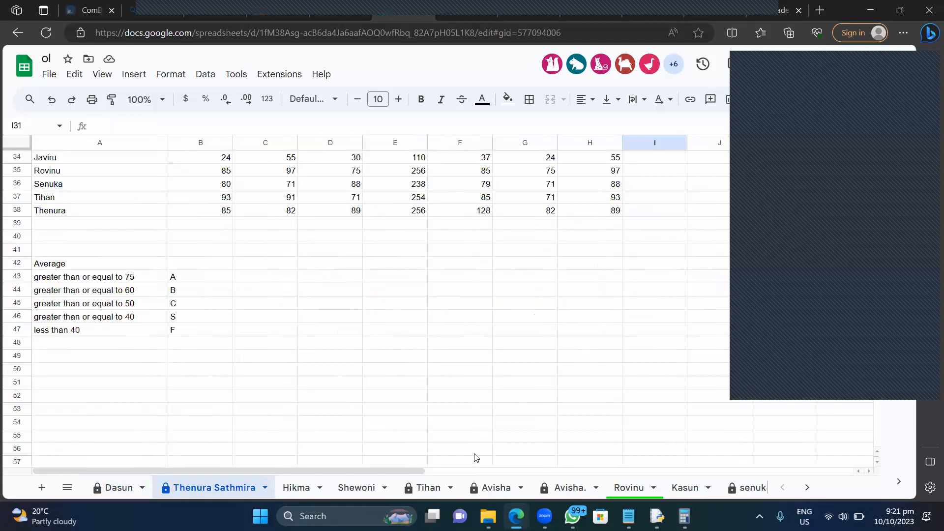
# Open the third sheet and check the Grade formula in I31 of its marks table.
pyautogui.click(309, 491)
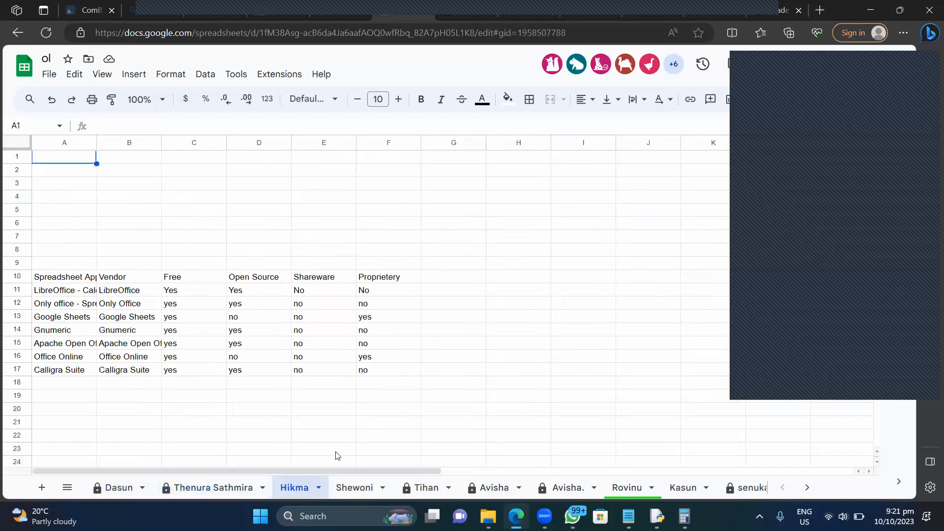
pyautogui.scroll(-6, 529, 300)
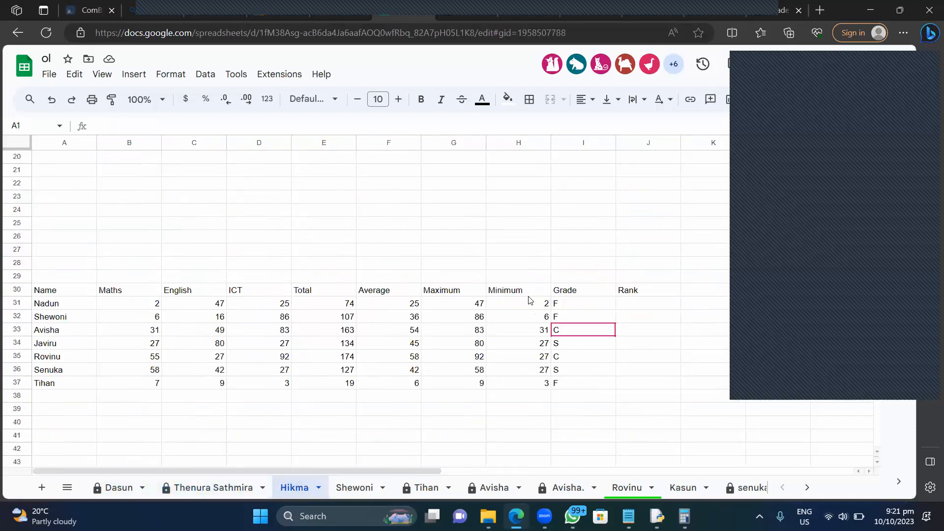
pyautogui.click(570, 294)
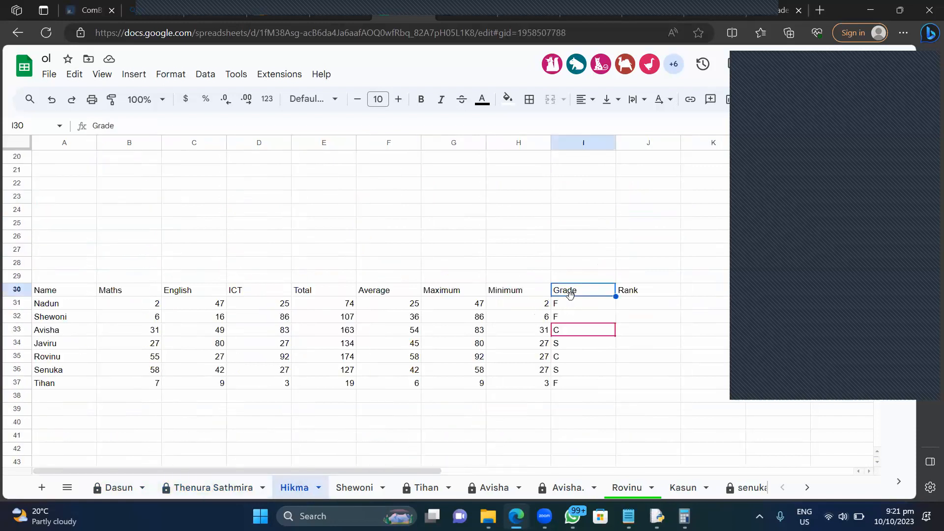
pyautogui.click(573, 307)
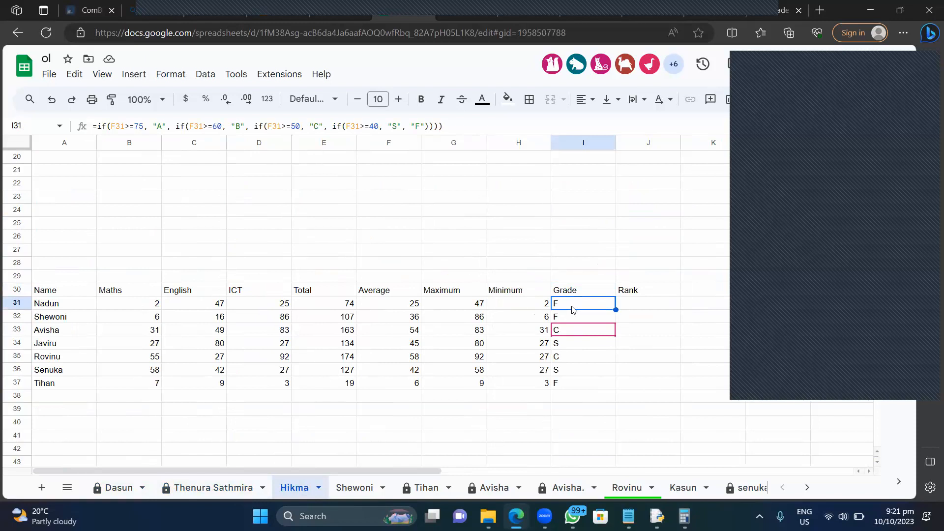
# Open the fourth sheet and check the Grade formula in I21 of its marks table.
pyautogui.click(369, 498)
pyautogui.scroll(-3, 564, 421)
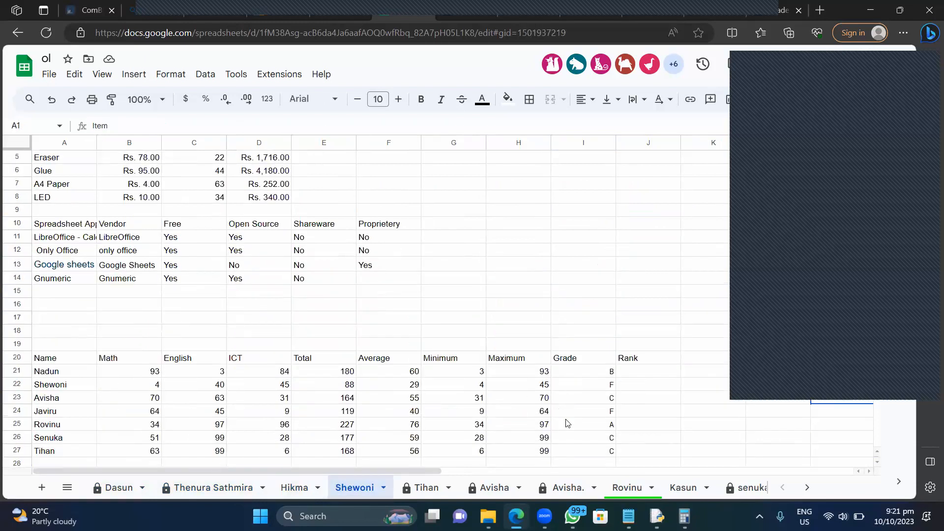
pyautogui.click(594, 347)
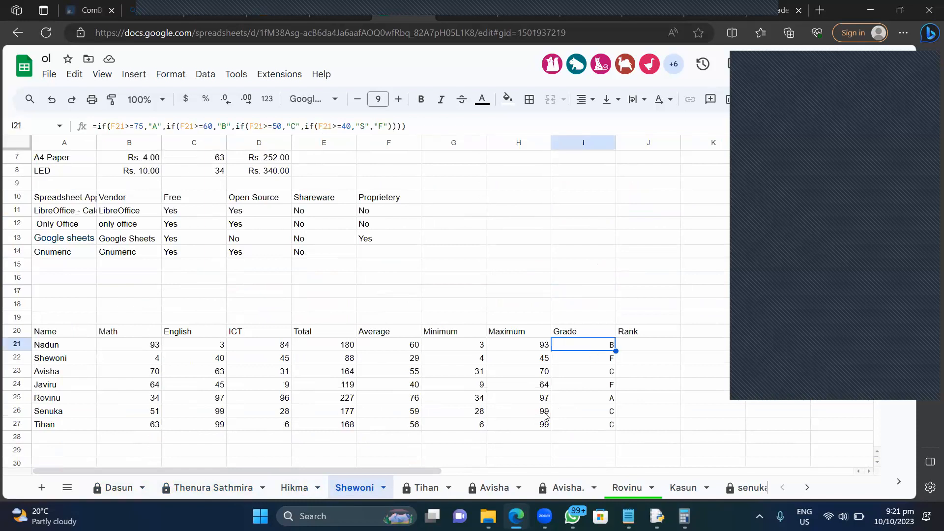
# Open the fifth sheet and check which row the Grade formula in I18 refers to.
pyautogui.click(410, 499)
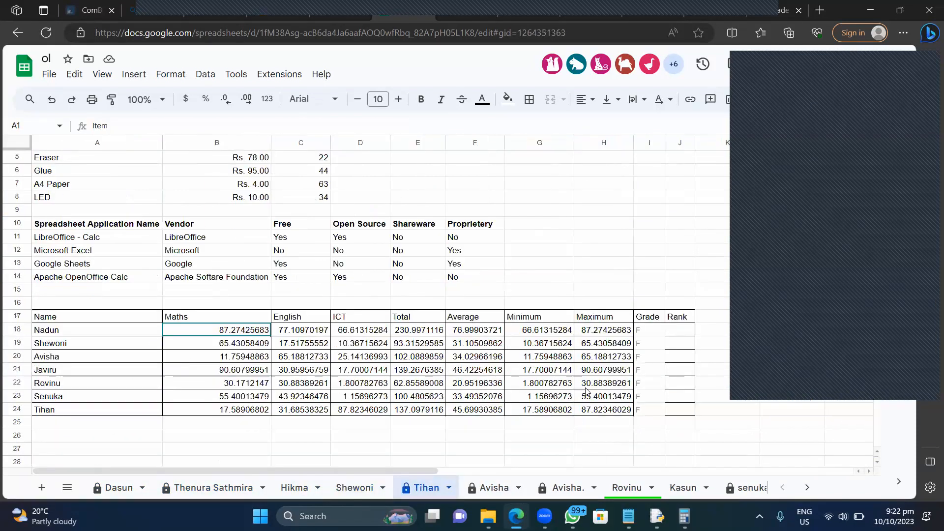
pyautogui.click(650, 333)
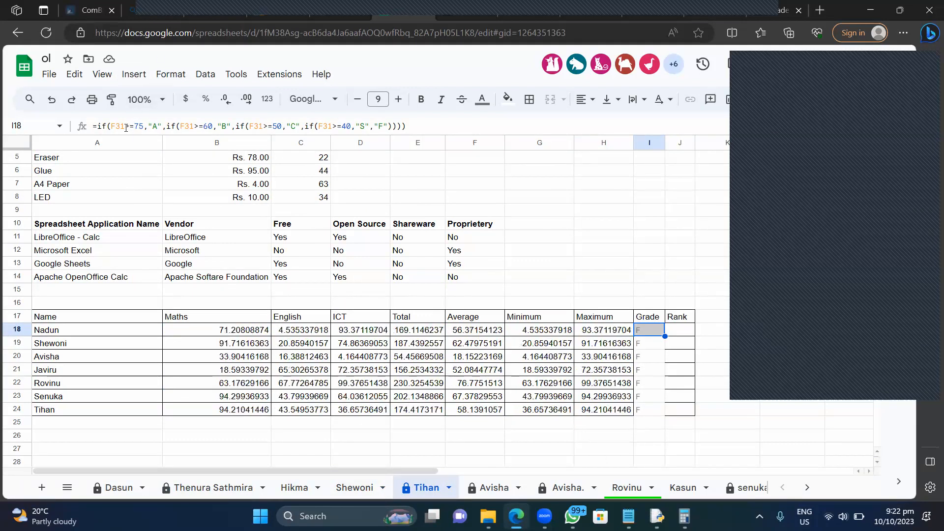
pyautogui.scroll(-5, 465, 447)
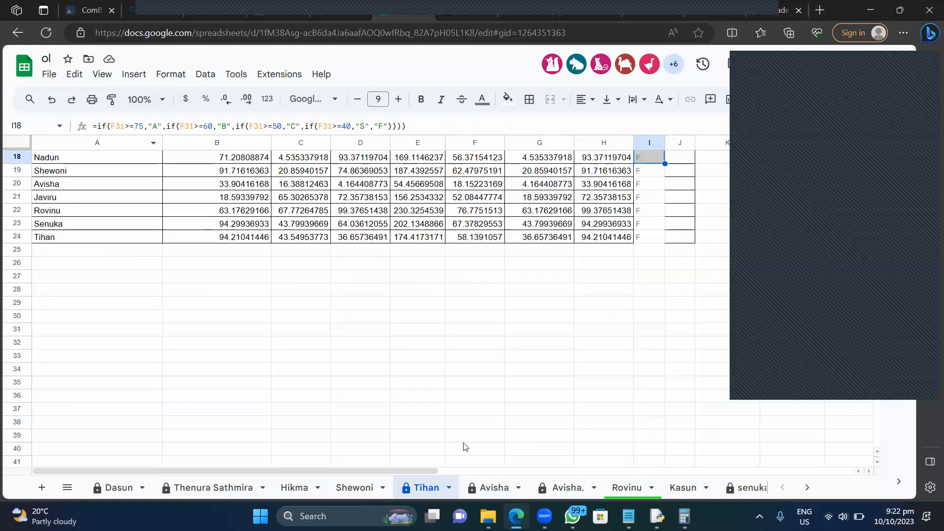
pyautogui.scroll(3, 449, 370)
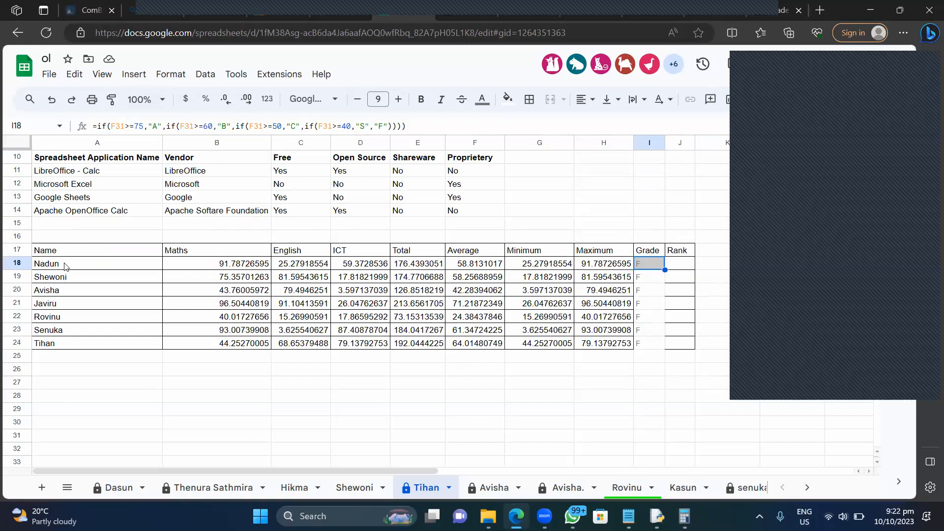
# Compare the Grade formulas on the fourth and third sheets with the one in I18 on the fifth sheet.
pyautogui.click(354, 487)
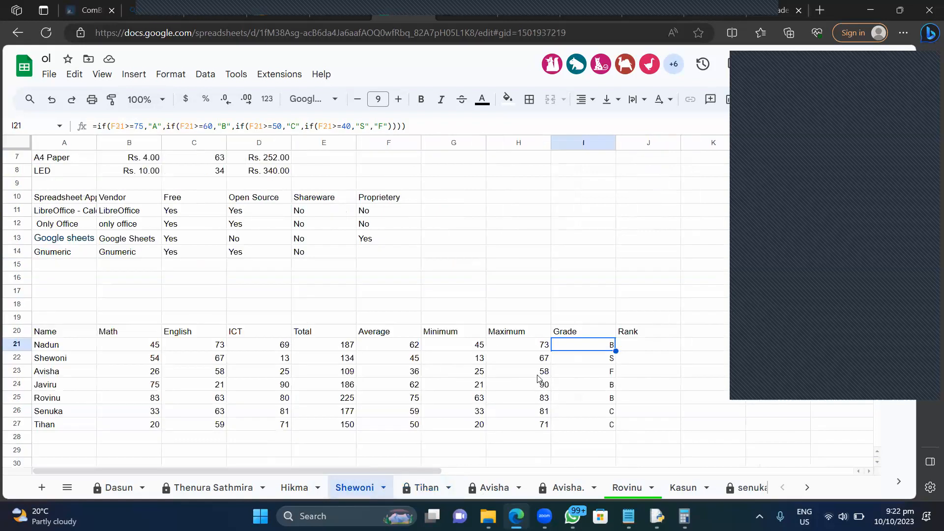
pyautogui.click(293, 490)
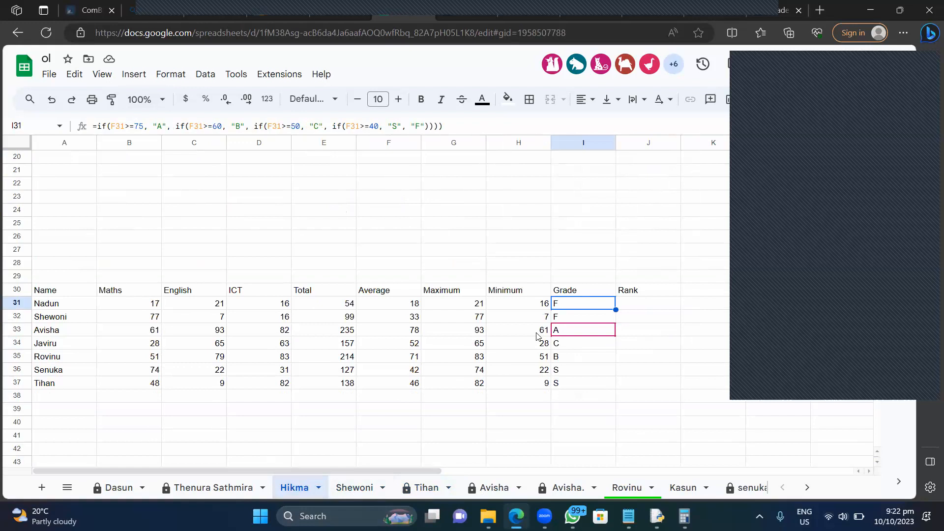
pyautogui.scroll(3, 537, 336)
pyautogui.scroll(-3, 538, 336)
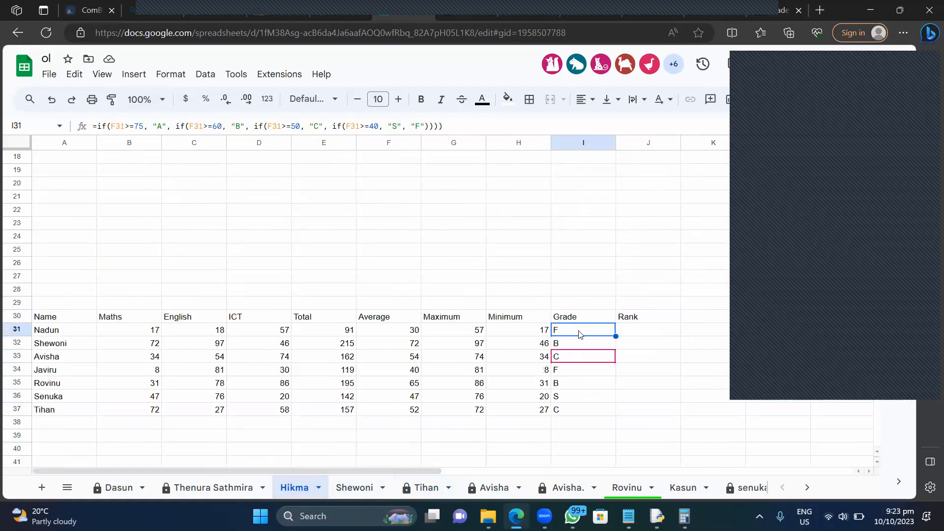
pyautogui.click(352, 487)
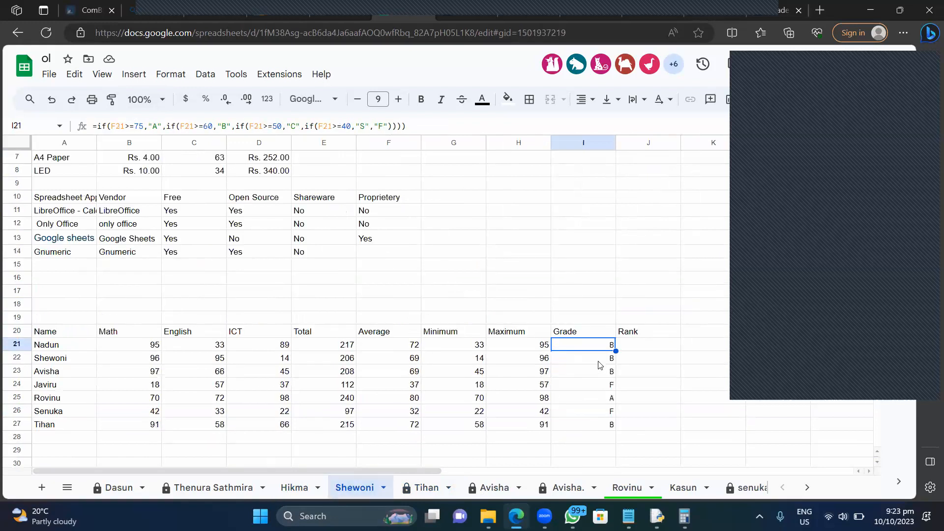
pyautogui.click(426, 487)
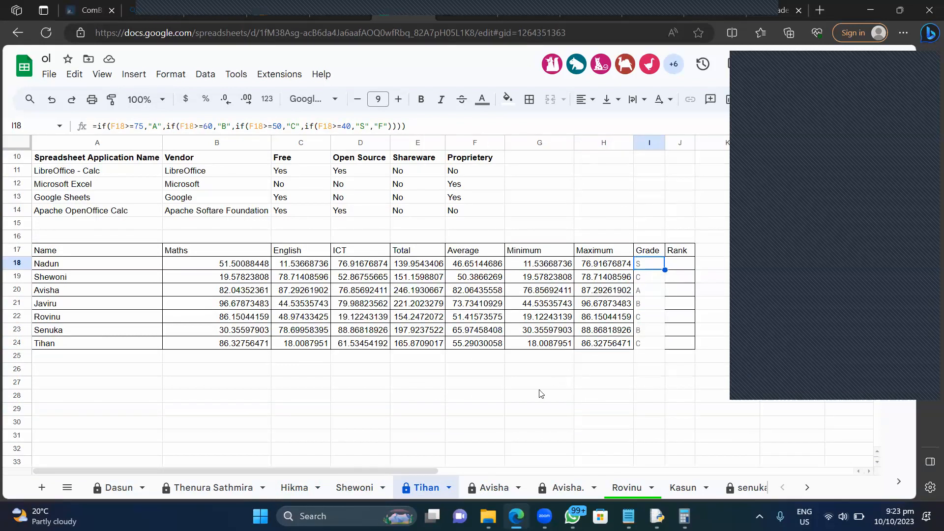
# Look for a marks table on the sixth sheet, and check the Grade formula in H14 on the seventh sheet.
pyautogui.click(494, 487)
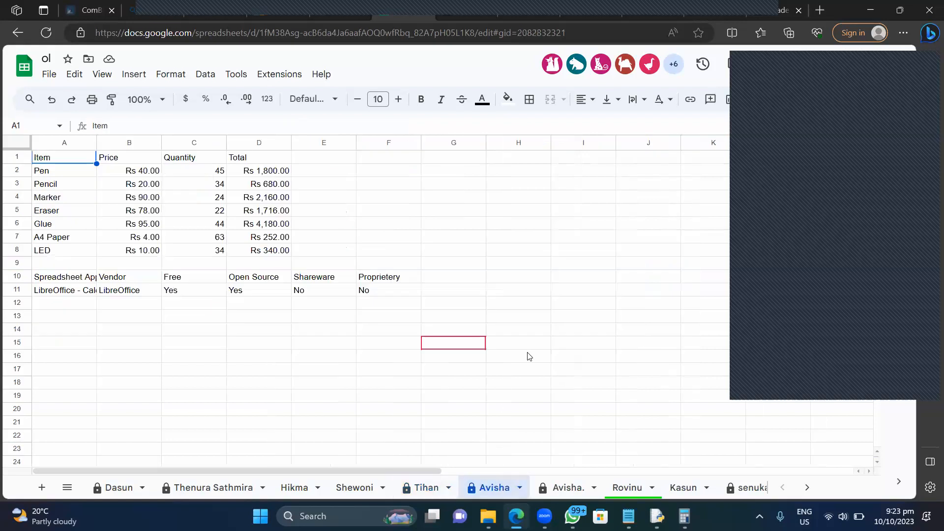
pyautogui.scroll(-7, 507, 297)
pyautogui.scroll(7, 508, 297)
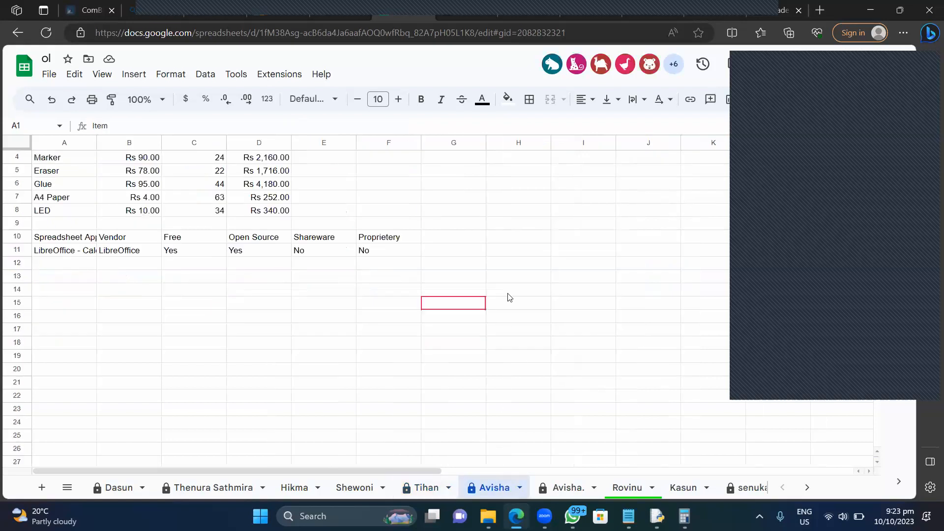
pyautogui.scroll(-7, 507, 297)
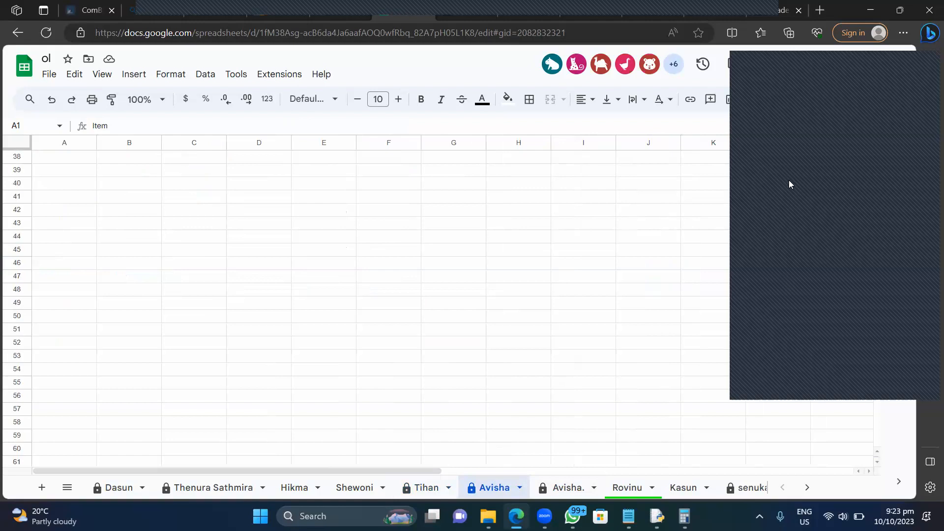
pyautogui.click(557, 486)
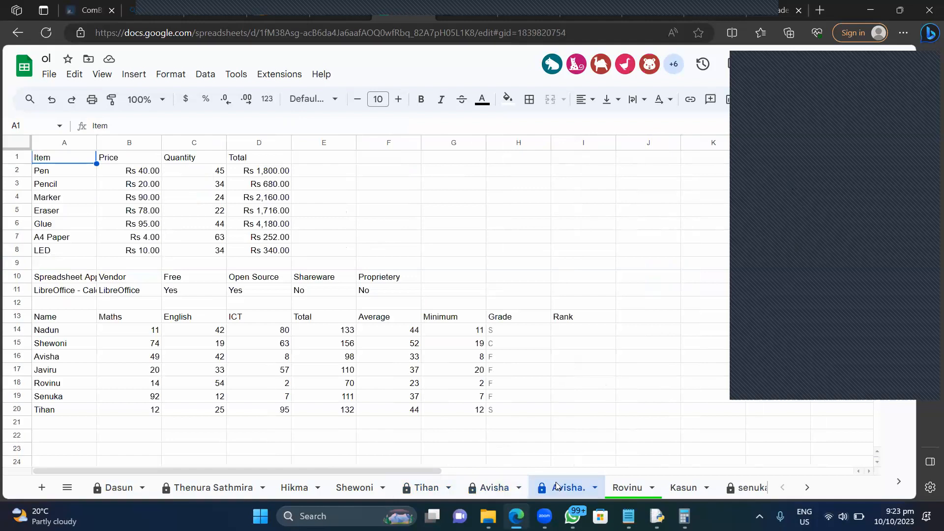
pyautogui.click(501, 333)
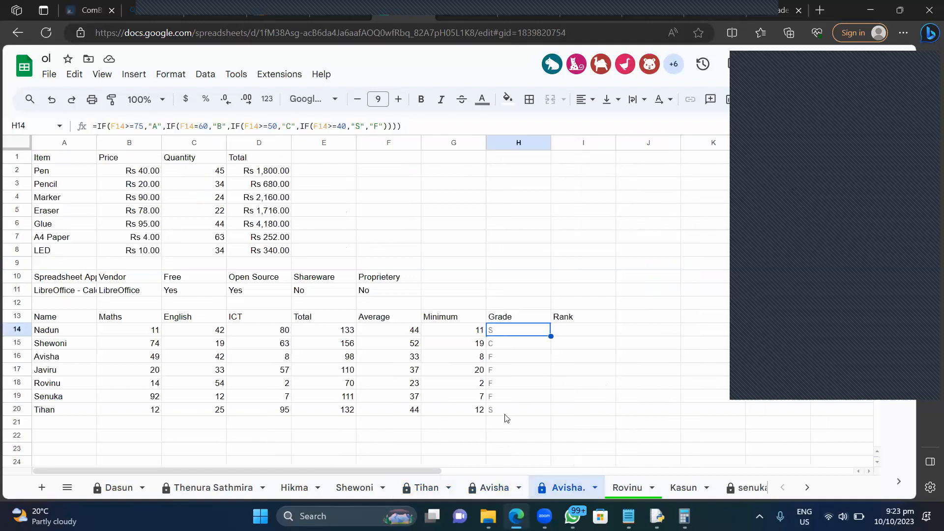
# Check the Grade formulas in I36 on the eighth sheet and in I15 on the ninth sheet.
pyautogui.click(631, 486)
pyautogui.scroll(-3, 569, 341)
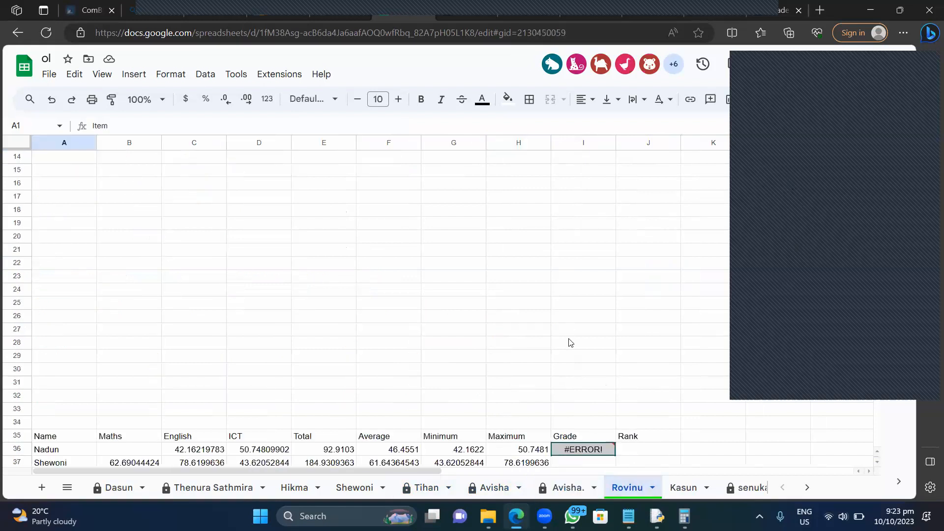
pyautogui.scroll(-3, 570, 342)
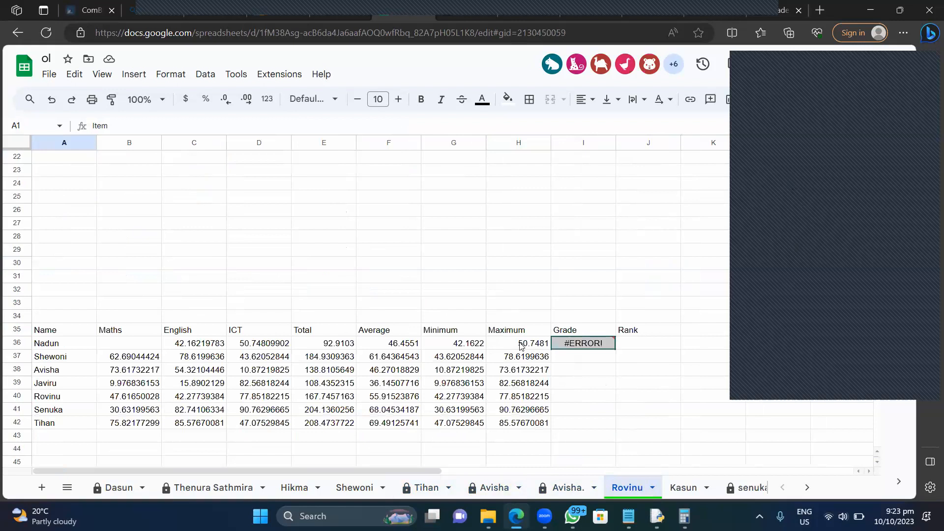
pyautogui.click(522, 345)
pyautogui.click(568, 343)
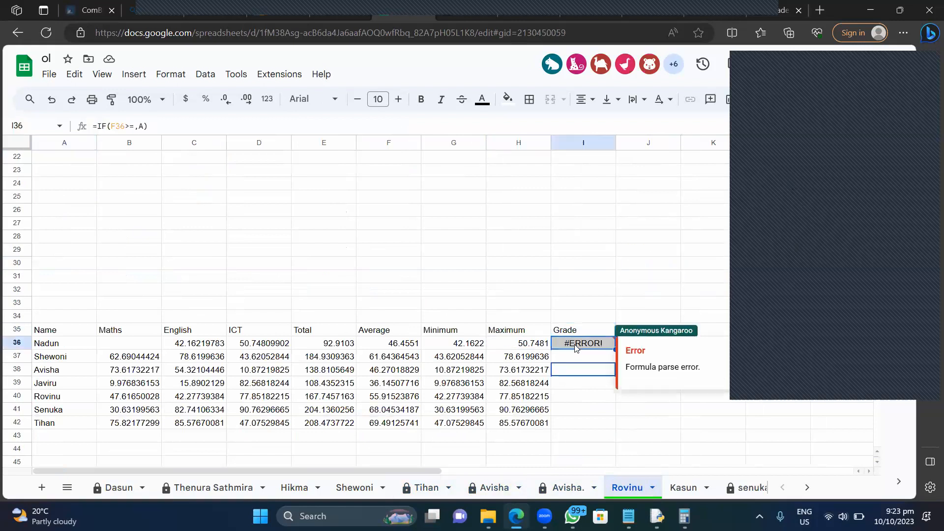
pyautogui.click(674, 485)
pyautogui.click(567, 264)
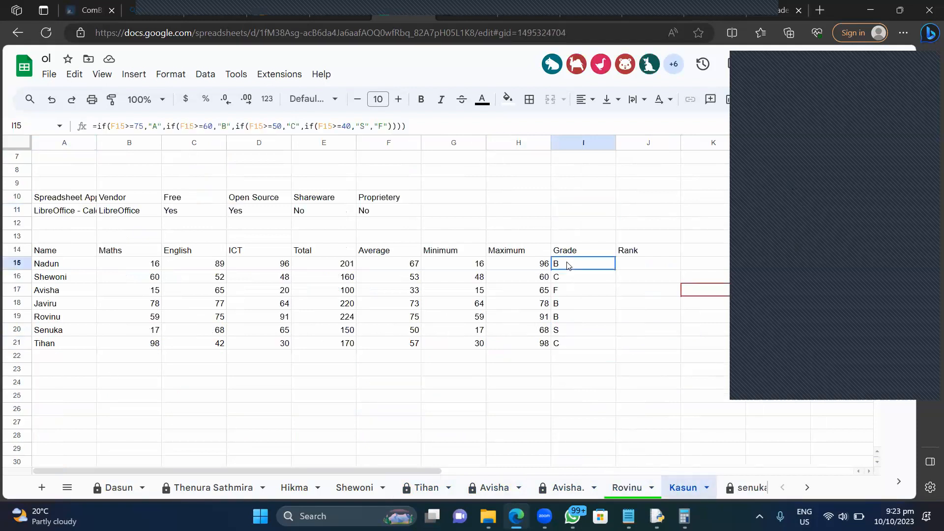
# Open the tenth sheet and check its Grade formulas in I21 and I19 and its Average formula in F19.
pyautogui.click(740, 494)
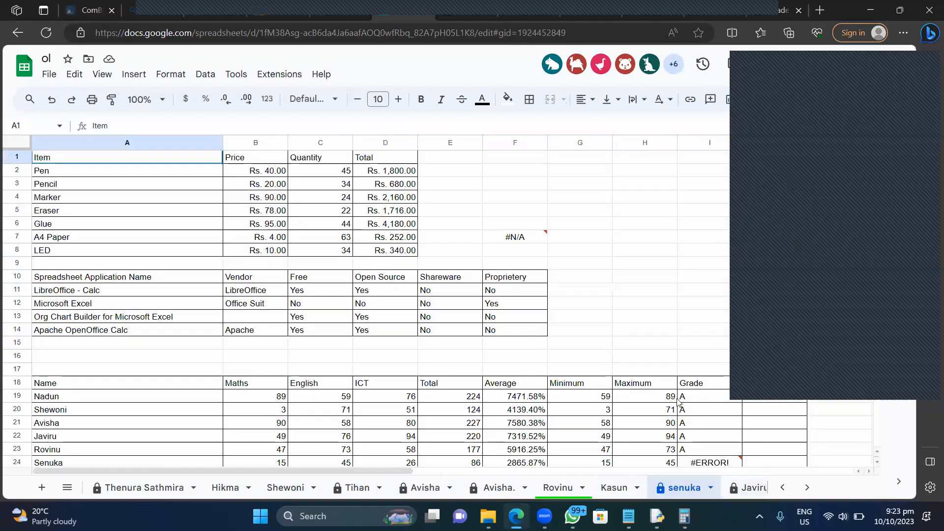
pyautogui.click(708, 422)
pyautogui.scroll(-2, 708, 419)
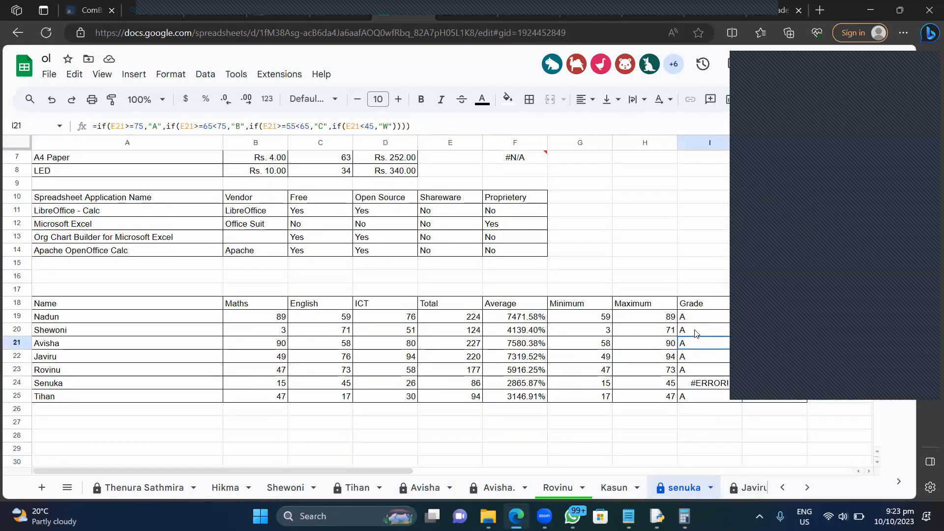
pyautogui.click(702, 319)
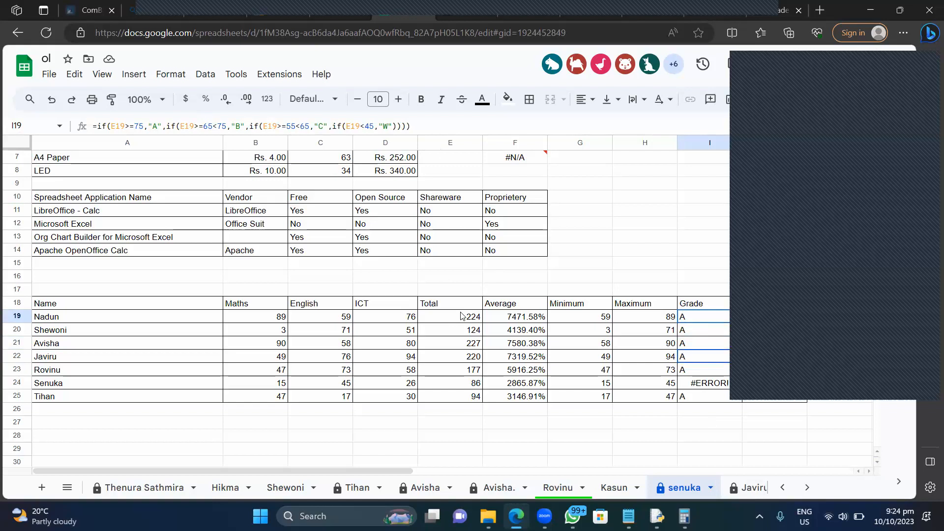
pyautogui.click(518, 318)
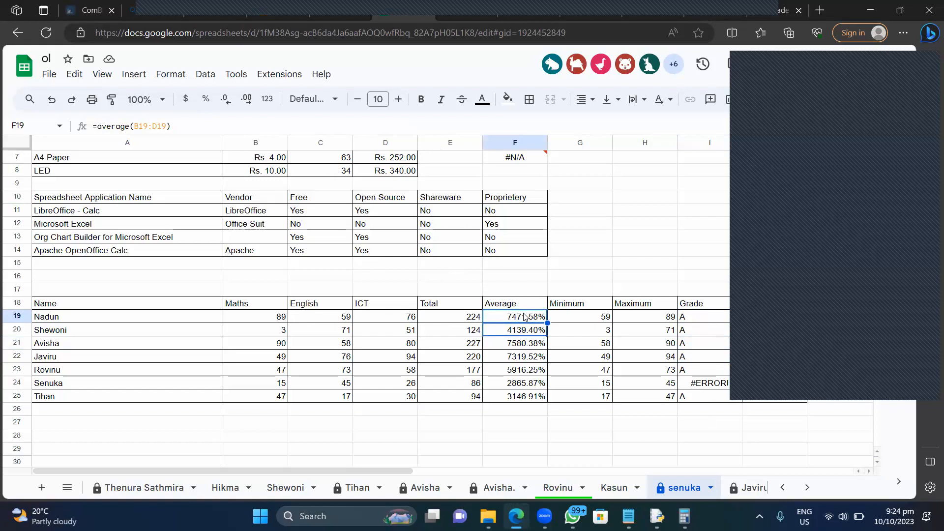
# Format the Average value in F19 as a percentage with no decimal places.
pyautogui.click(211, 99)
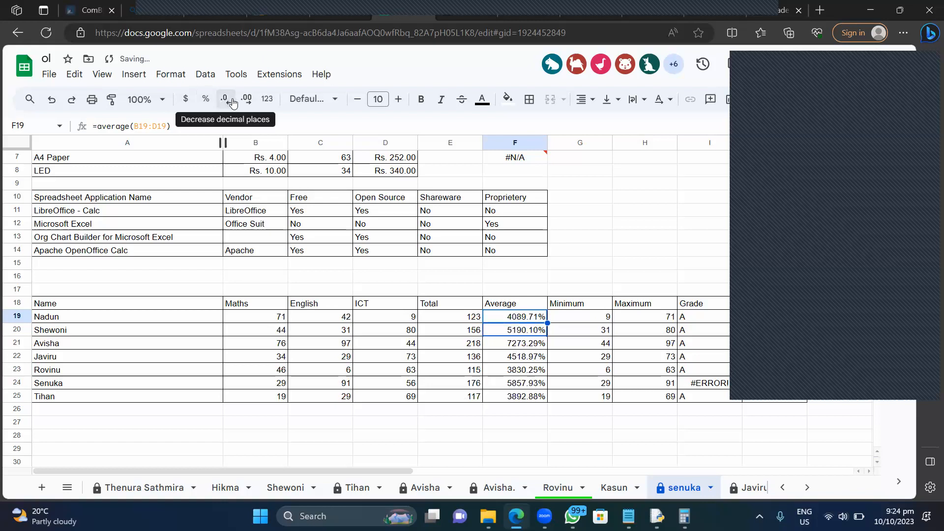
pyautogui.click(233, 100)
pyautogui.click(233, 101)
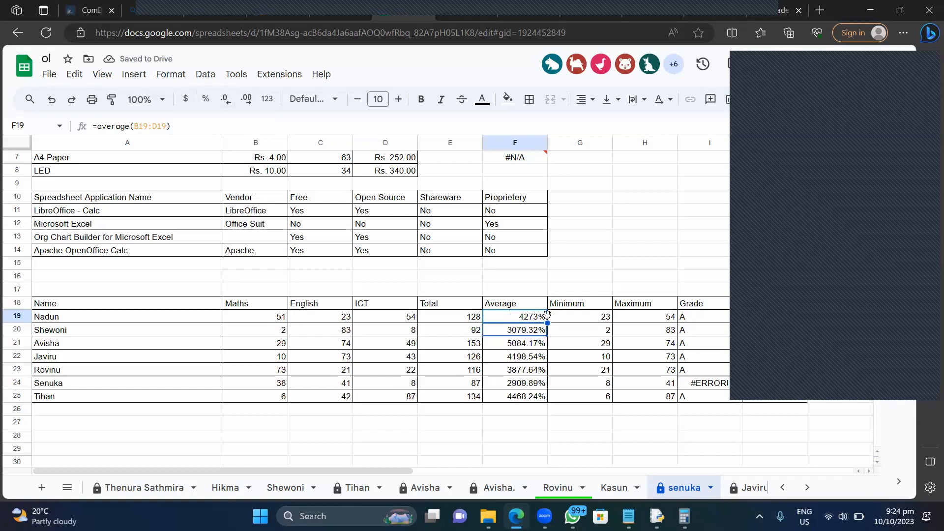
# Format the Average values in F19:F25 on the tenth sheet with the Number format.
pyautogui.moveTo(523, 399); pyautogui.dragTo(518, 323)
pyautogui.rightClick(518, 323)
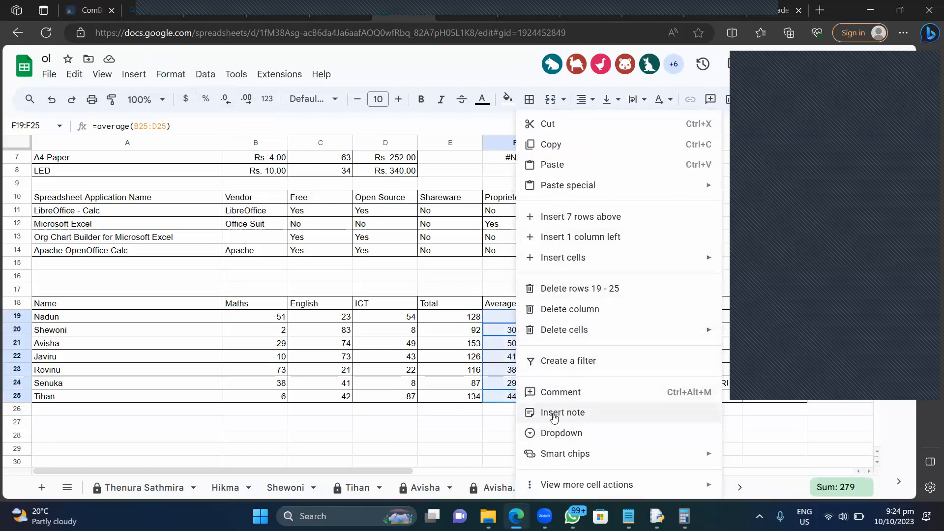
pyautogui.click(211, 78)
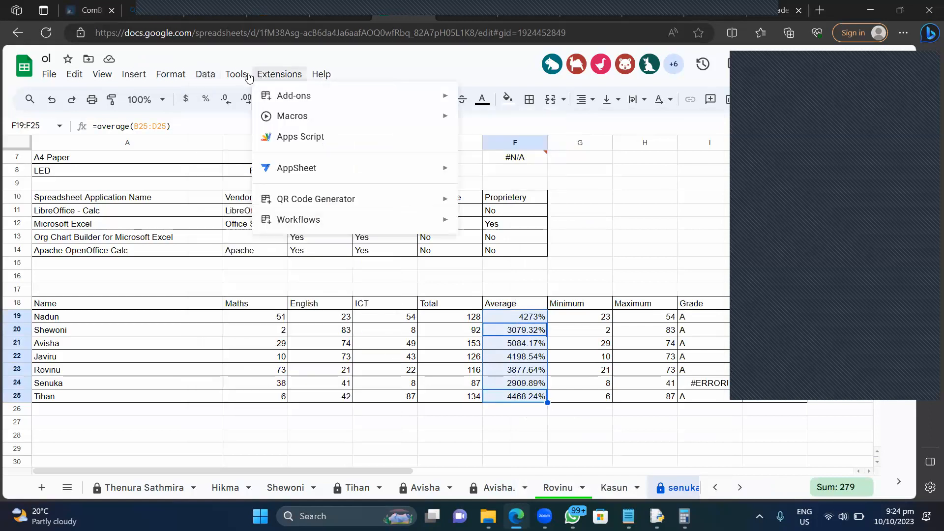
pyautogui.moveTo(131, 78)
pyautogui.moveTo(164, 76)
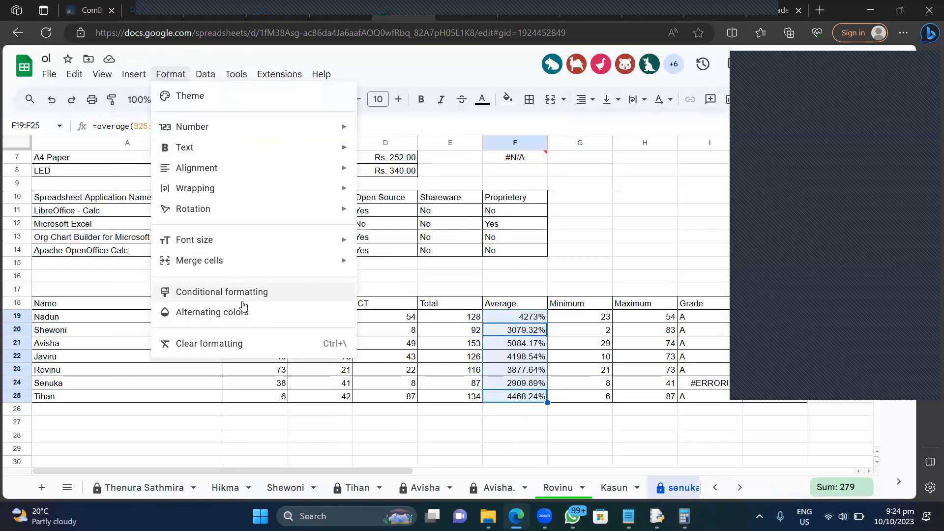
pyautogui.moveTo(233, 246)
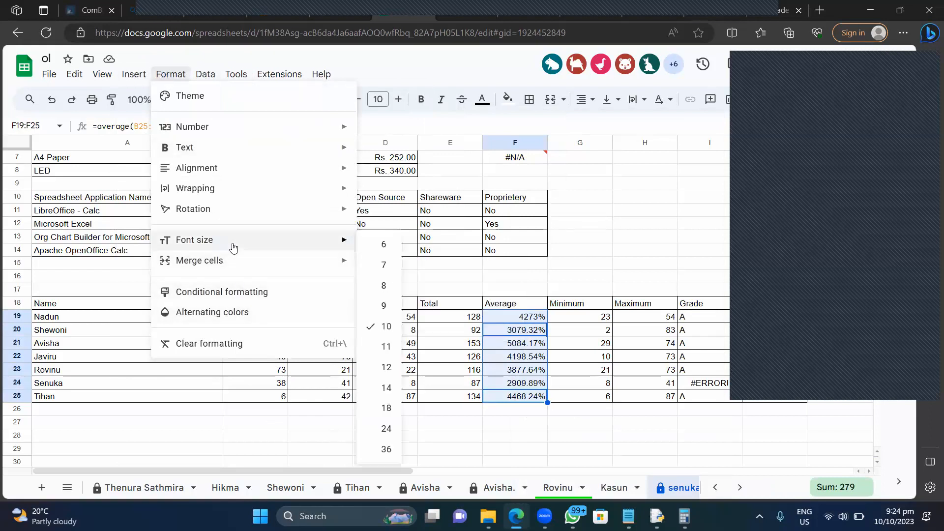
pyautogui.moveTo(222, 129)
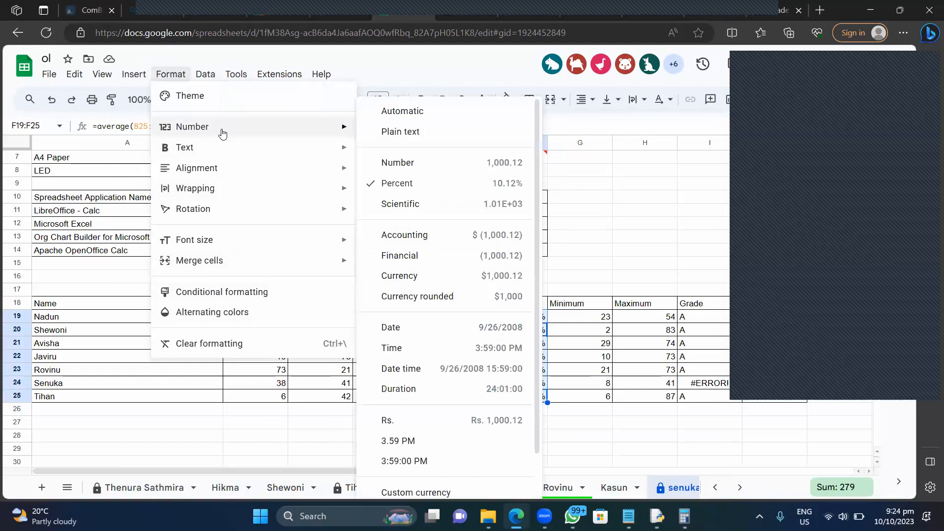
pyautogui.click(402, 174)
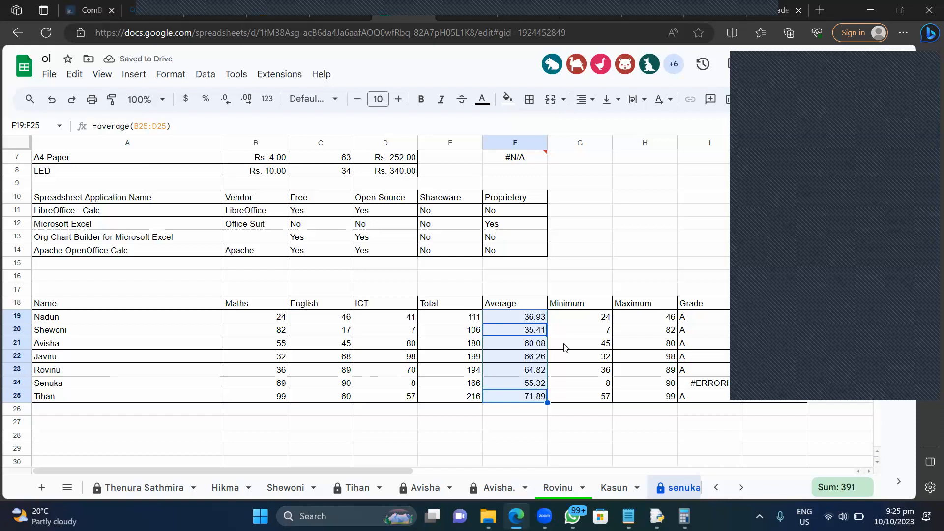
# Check the Average formula in F19 and the Grade formula in I19 on the tenth sheet.
pyautogui.click(535, 319)
pyautogui.scroll(2, 534, 317)
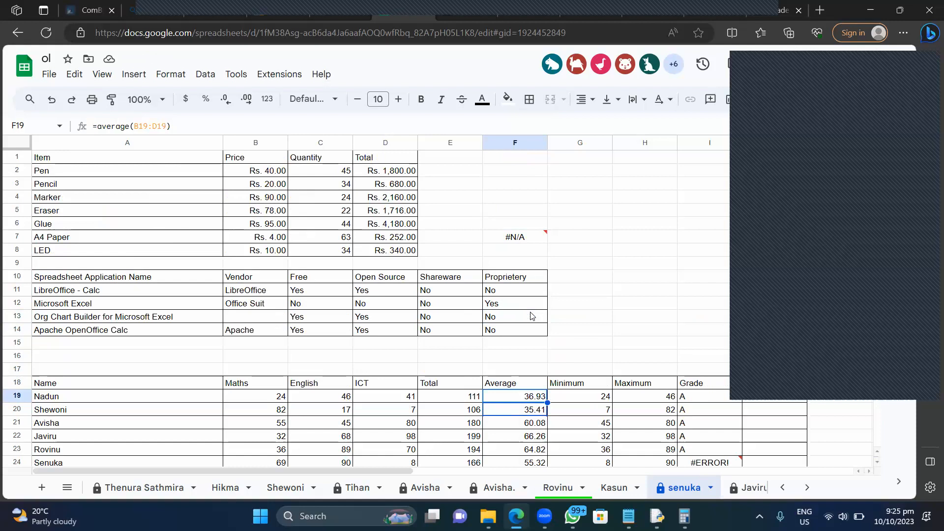
pyautogui.scroll(-1, 531, 317)
pyautogui.click(699, 343)
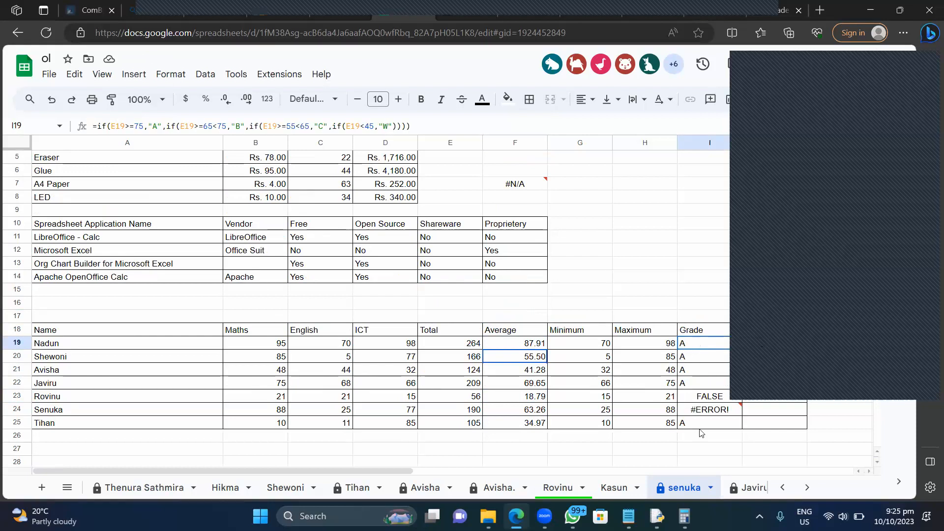
# Open the eleventh sheet and check the Grade formula in I23 of its marks table.
pyautogui.click(737, 484)
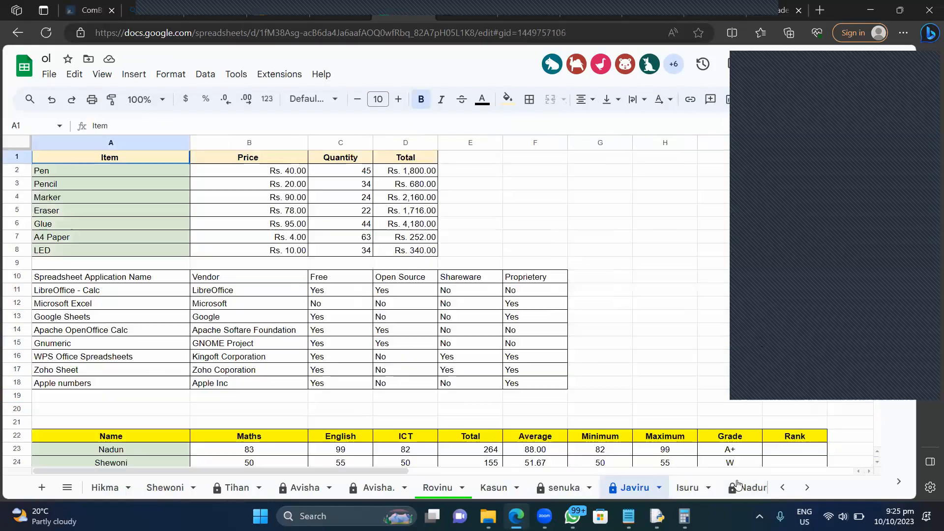
pyautogui.scroll(-3, 653, 367)
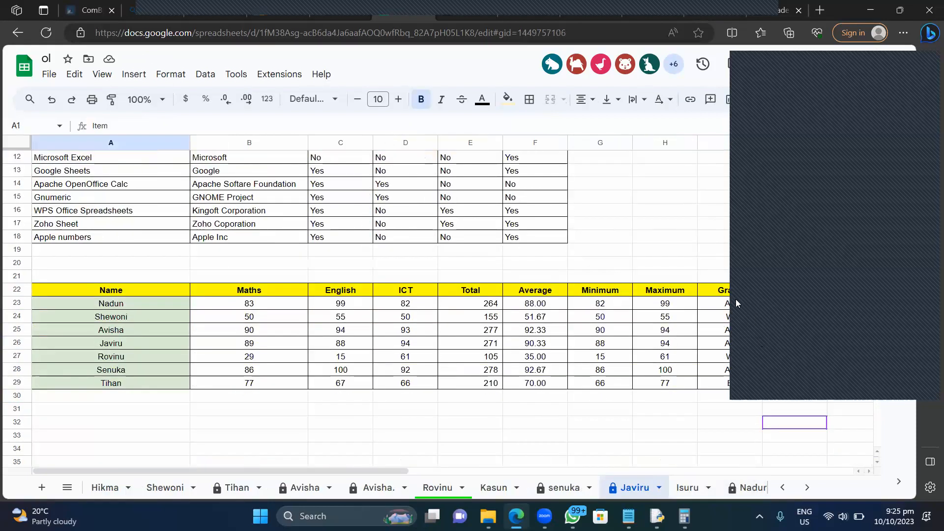
pyautogui.click(720, 302)
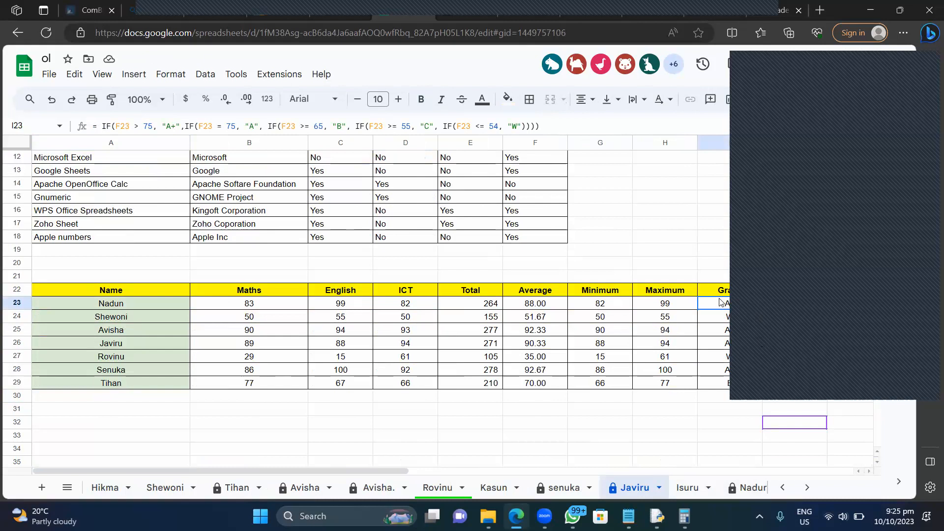
# Open the twelfth sheet and look through it for a marks table.
pyautogui.click(690, 495)
pyautogui.scroll(-6, 654, 393)
pyautogui.scroll(6, 654, 393)
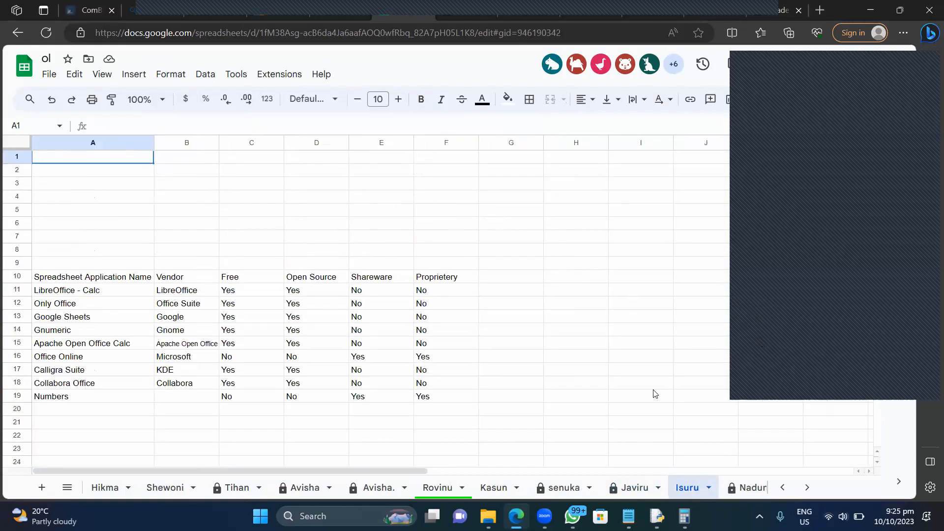
pyautogui.scroll(-12, 654, 394)
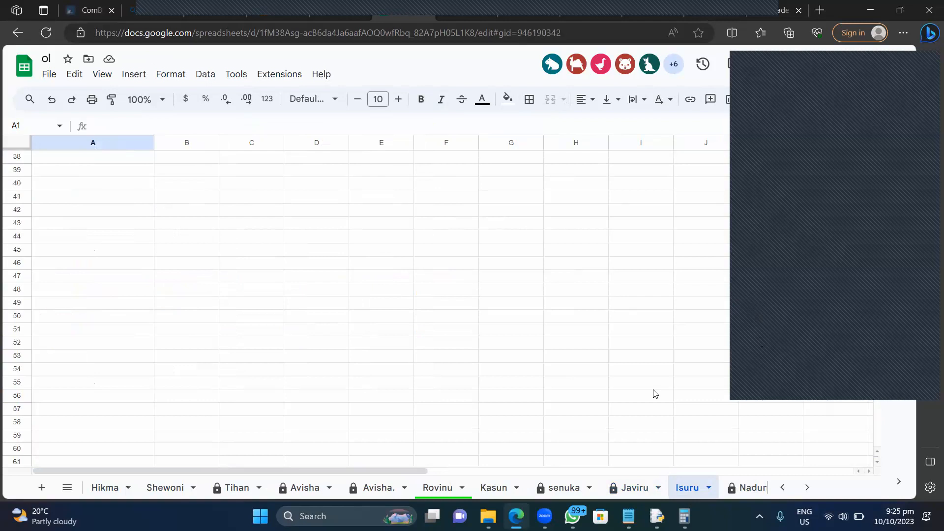
pyautogui.scroll(12, 653, 393)
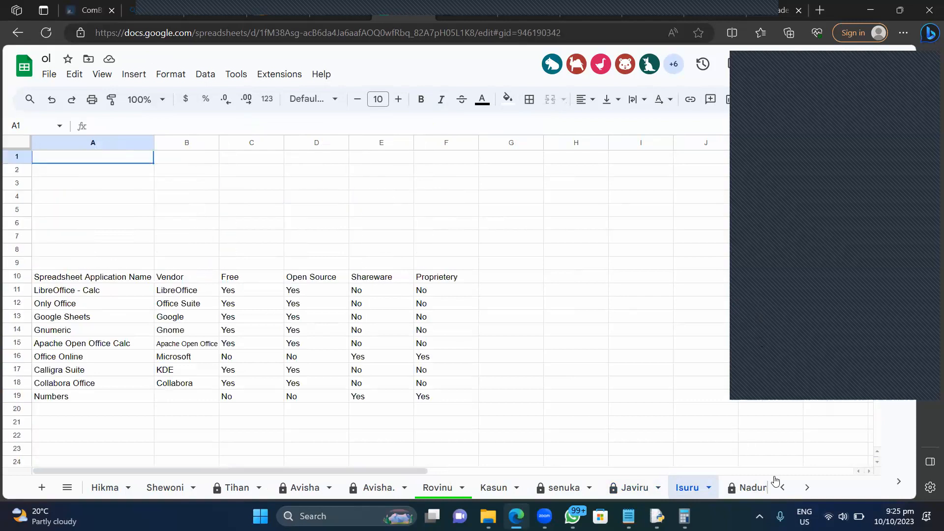
# Review the marks table on the thirteenth sheet and look for one on the last sheet.
pyautogui.click(742, 489)
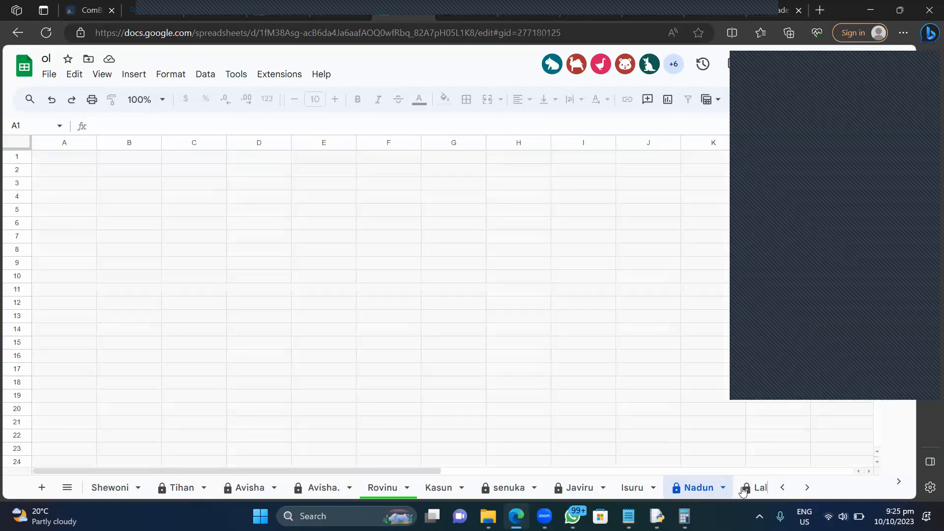
pyautogui.scroll(-5, 622, 368)
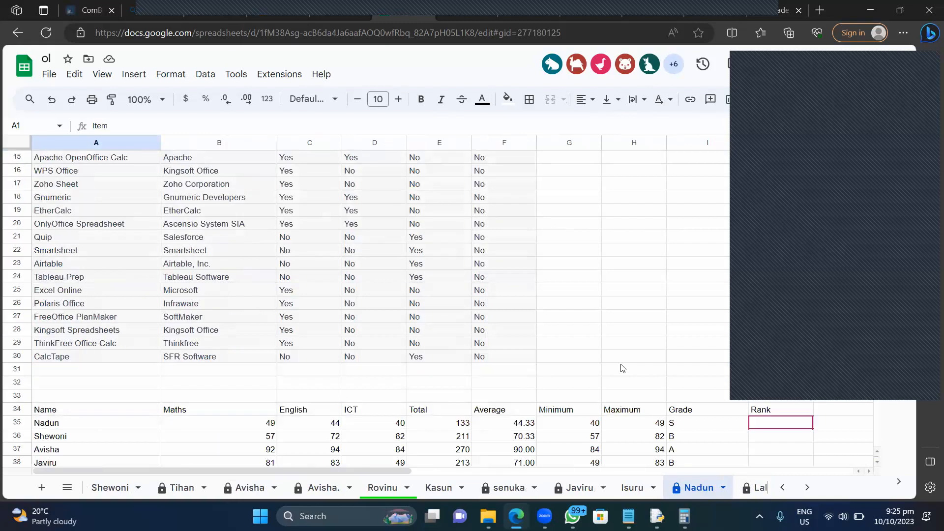
pyautogui.scroll(-4, 622, 368)
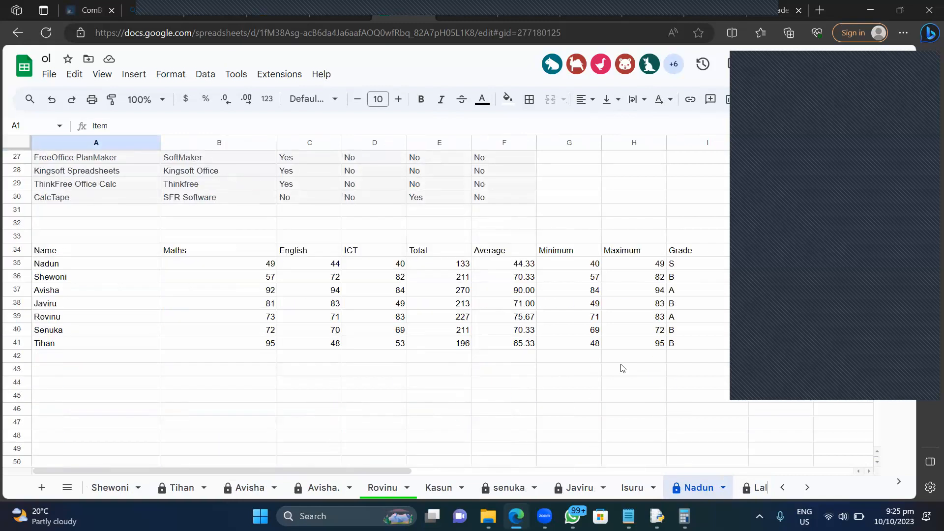
pyautogui.click(752, 487)
pyautogui.scroll(-3, 689, 420)
pyautogui.scroll(-5, 688, 420)
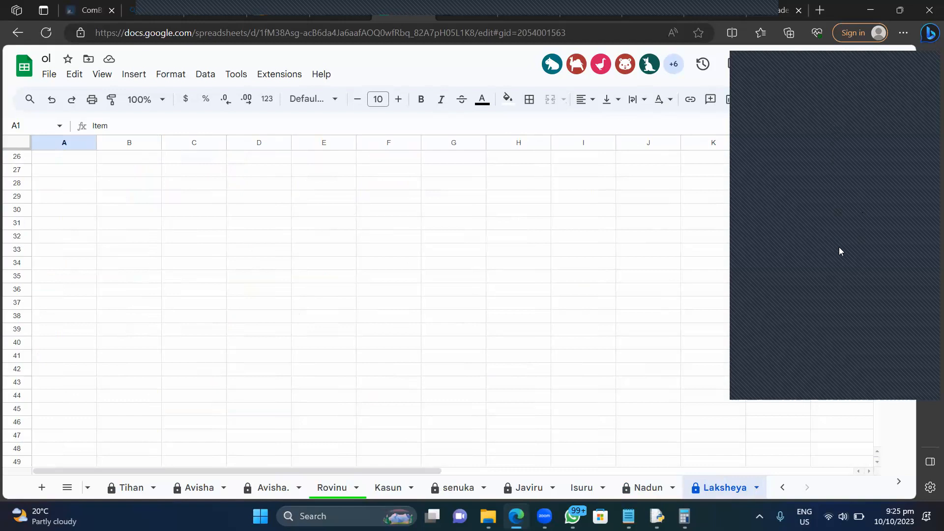
pyautogui.click(927, 68)
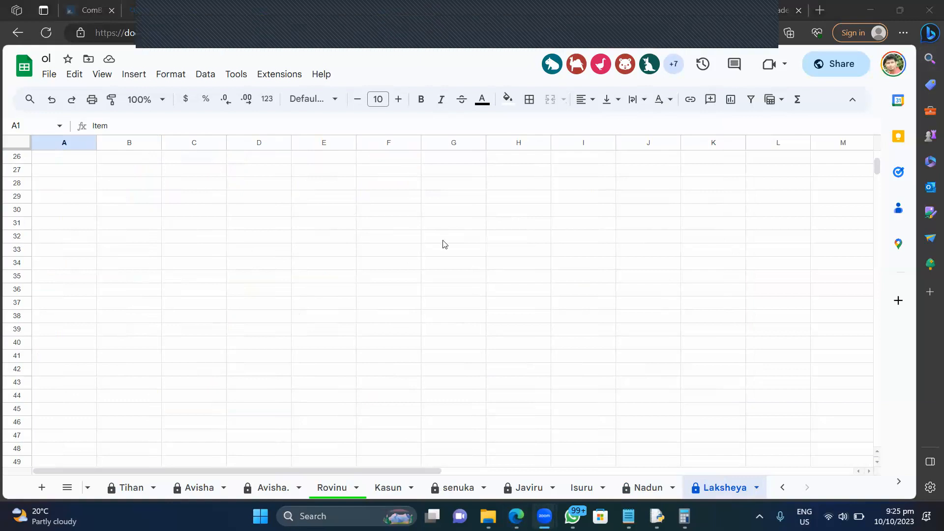
pyautogui.click(582, 488)
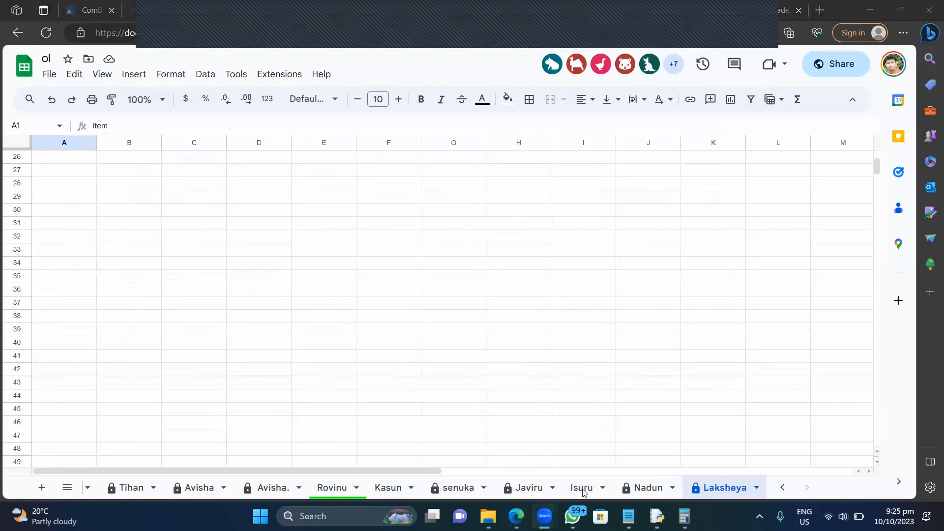
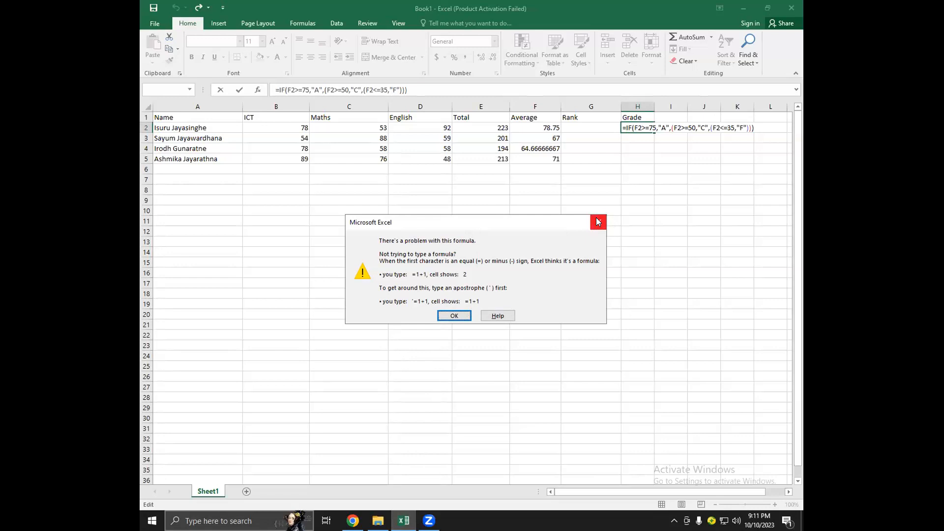
# Close the formula error alert and return to editing the Grade formula in H2 of the Excel workbook.
pyautogui.click(598, 222)
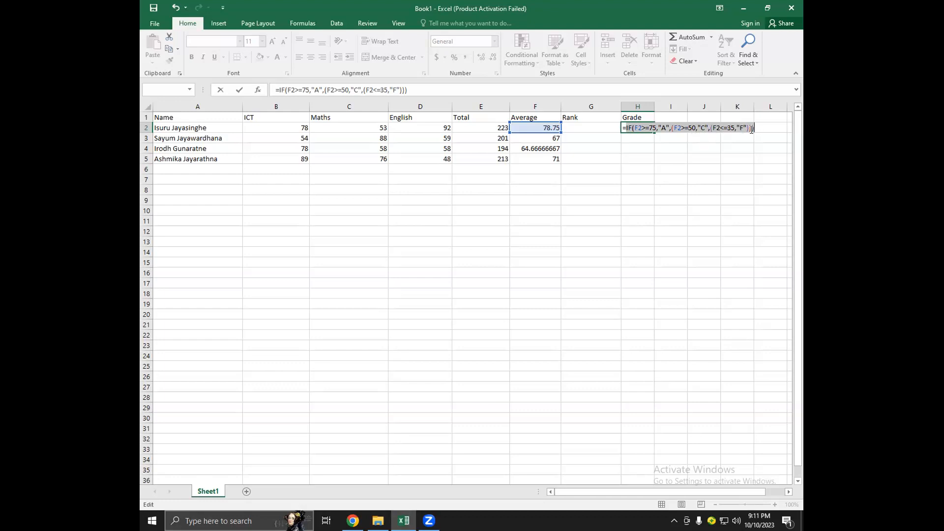
# Insert the missing IF functions so the Grade formula in H2 reads =IF(F2>=75,"A",IF(F2>=50,"C",IF(F2<=35,"F"))).
pyautogui.click(670, 128)
pyautogui.click(672, 129)
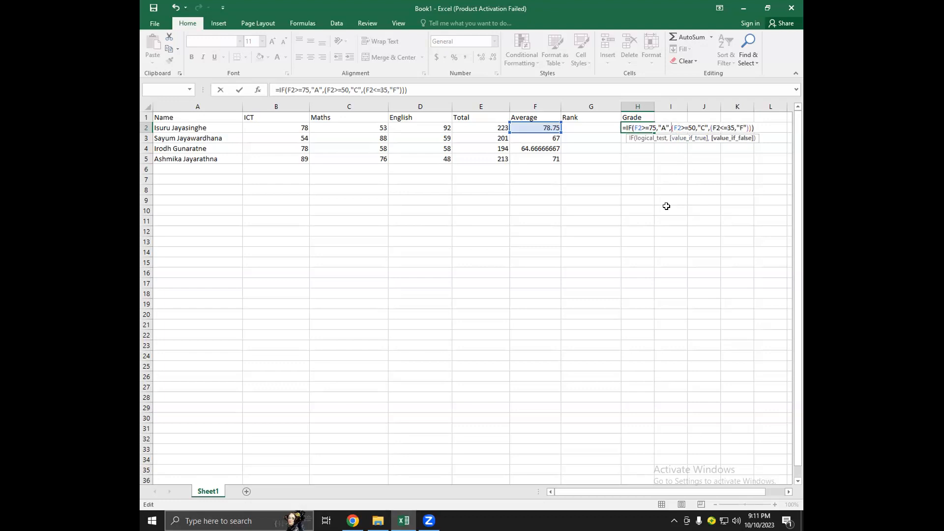
pyautogui.write('IF')
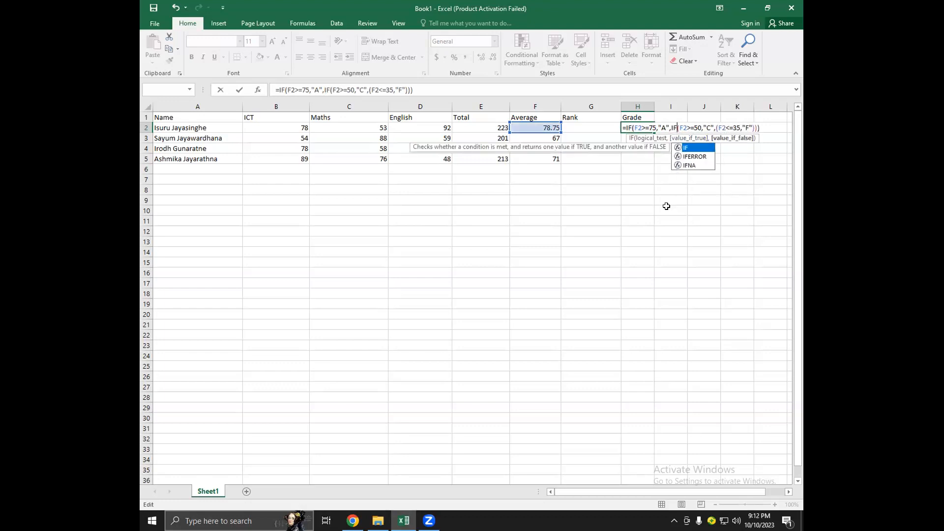
pyautogui.click(714, 127)
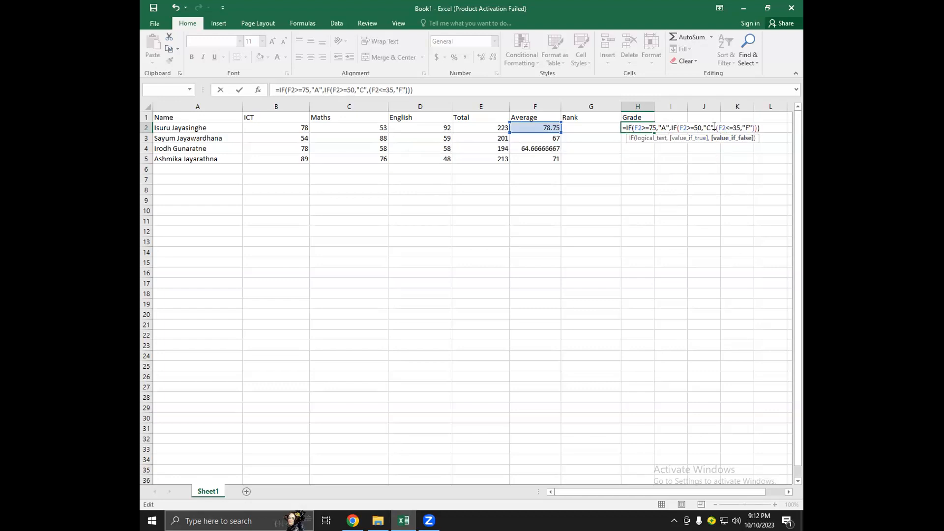
pyautogui.click(716, 128)
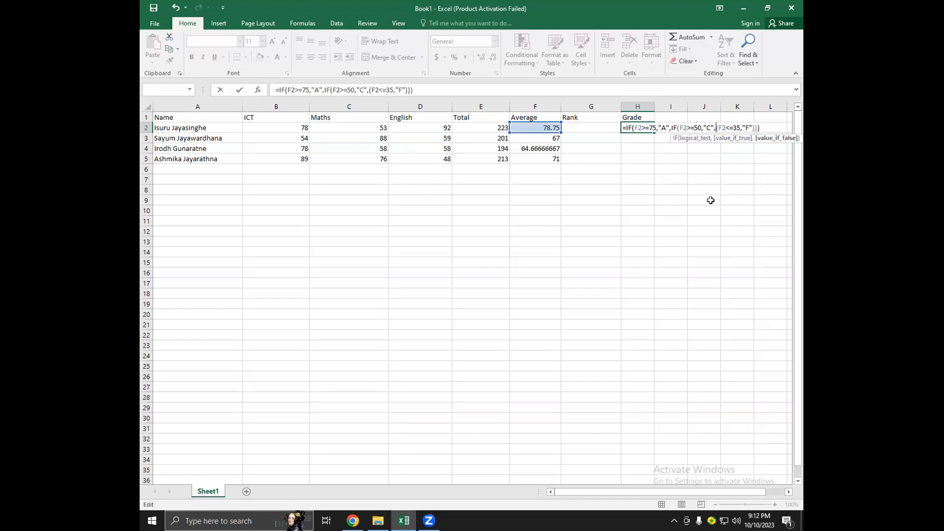
pyautogui.write('IF')
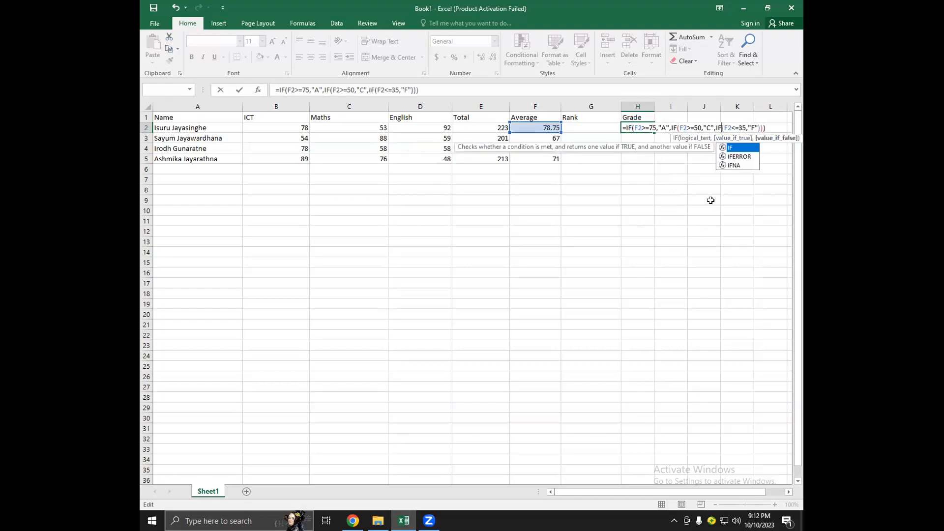
pyautogui.press('Return')
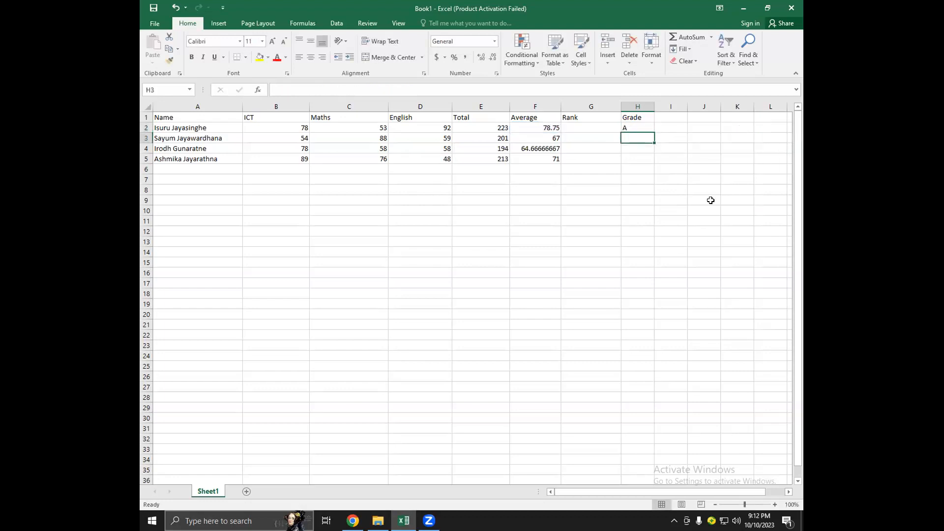
pyautogui.click(625, 128)
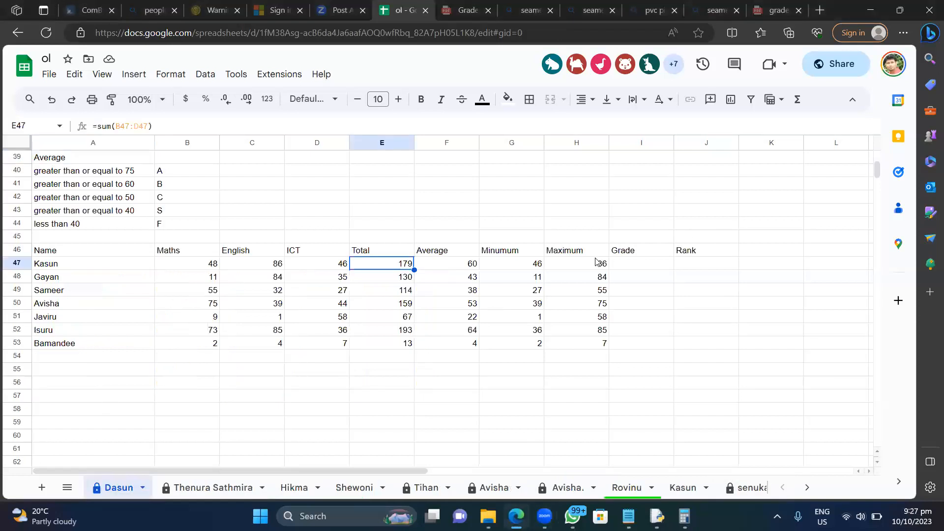
# In Google Sheets, examine the Maximum, Minimum, Average and Grade formulas in the two marks tables.
pyautogui.click(595, 260)
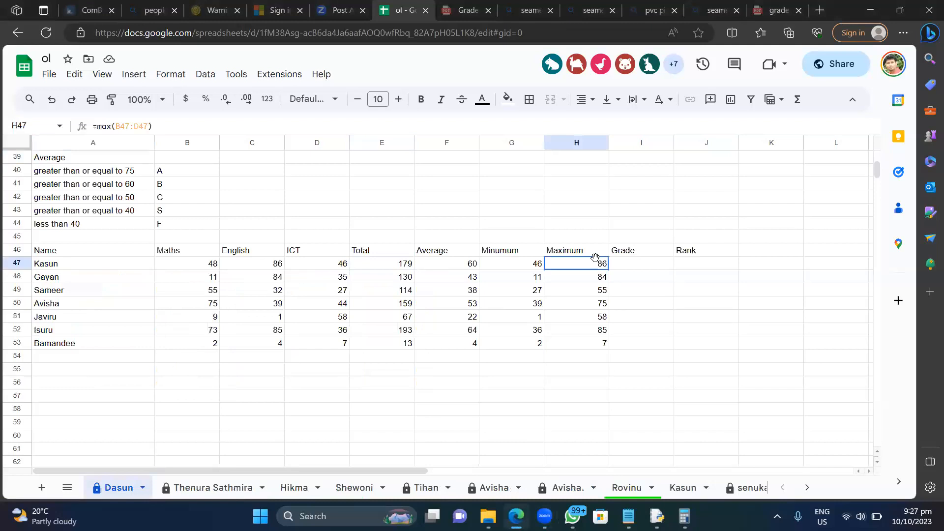
pyautogui.press('Left')
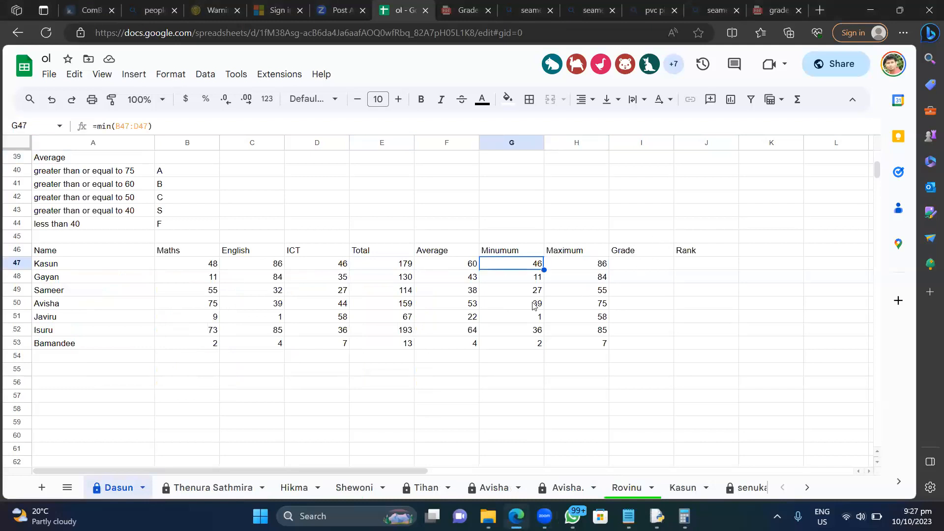
pyautogui.scroll(-2, 537, 363)
pyautogui.scroll(5, 538, 361)
pyautogui.scroll(3, 537, 363)
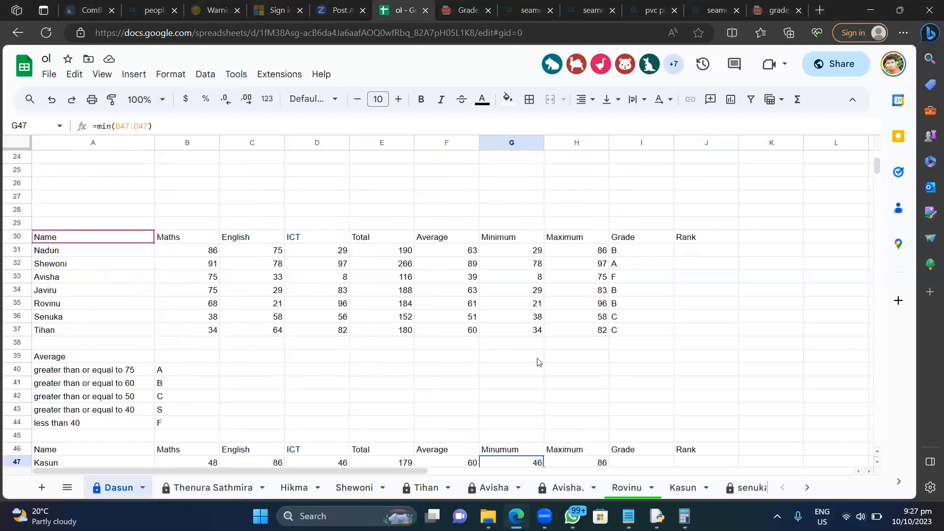
pyautogui.rightClick(537, 362)
pyautogui.click(431, 281)
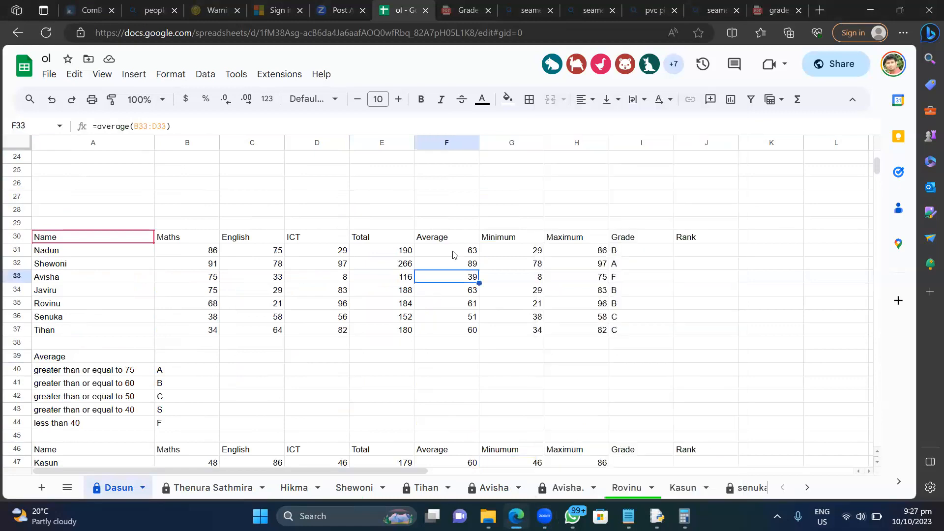
pyautogui.hotkey('alt', 'Tab')
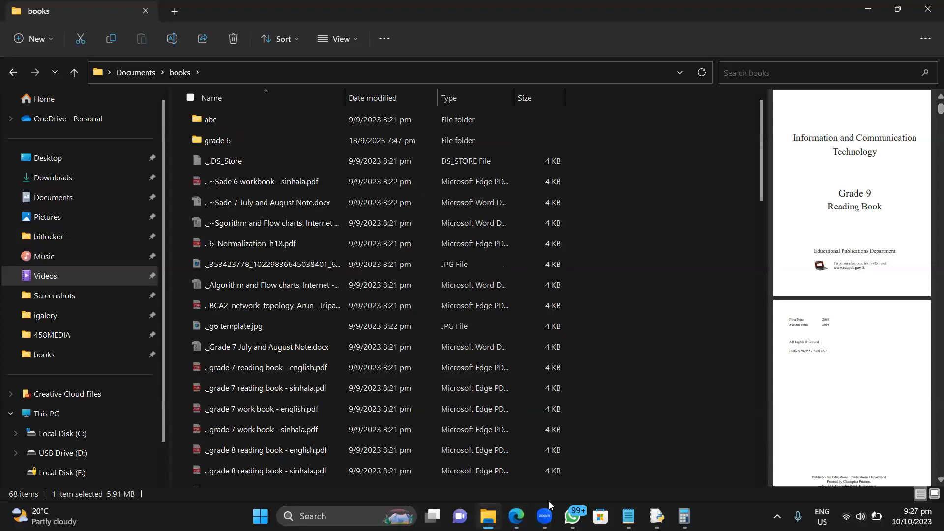
pyautogui.click(516, 516)
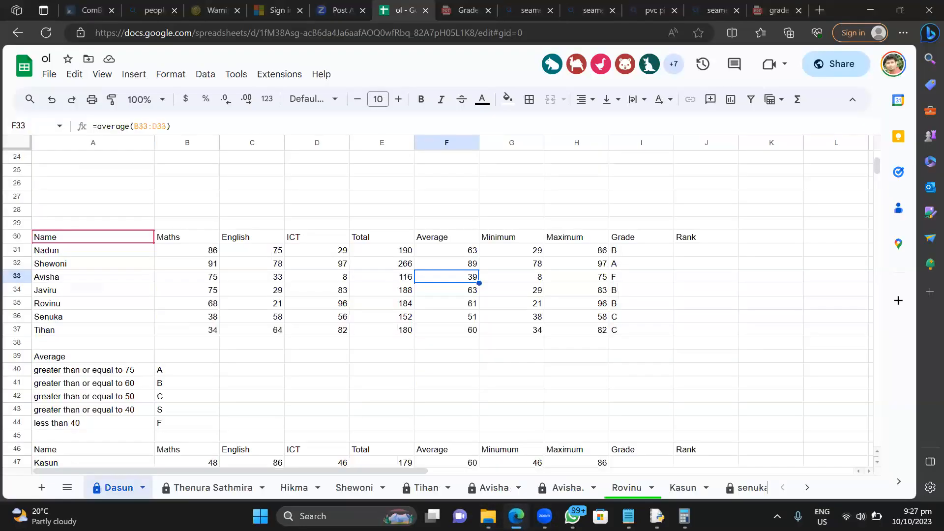
pyautogui.click(494, 241)
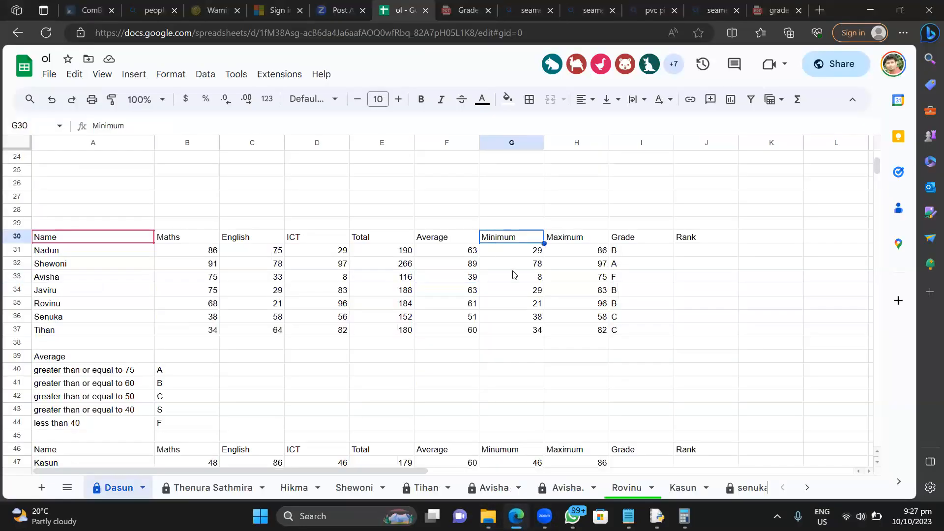
pyautogui.click(613, 254)
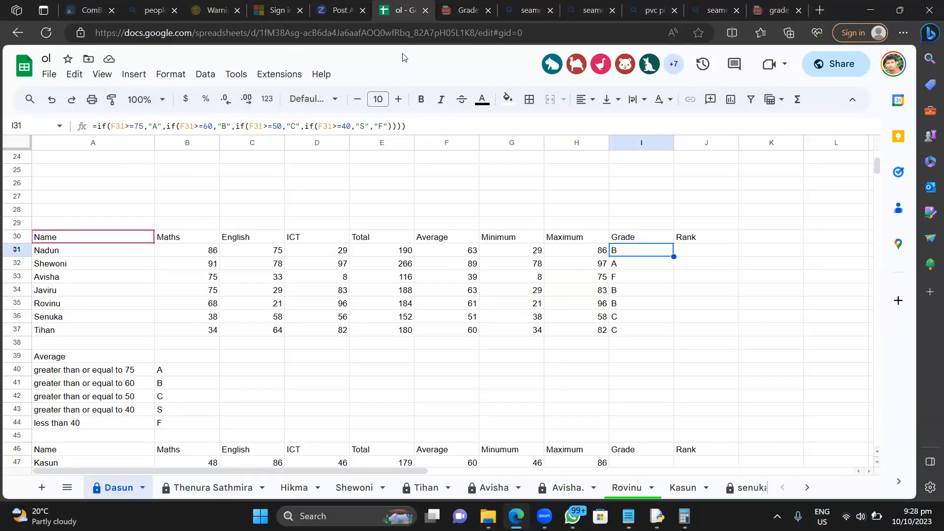
# Try ranking the first student by total in J31 with =rank(E31,E31:E37), and undo the entry.
pyautogui.click(706, 256)
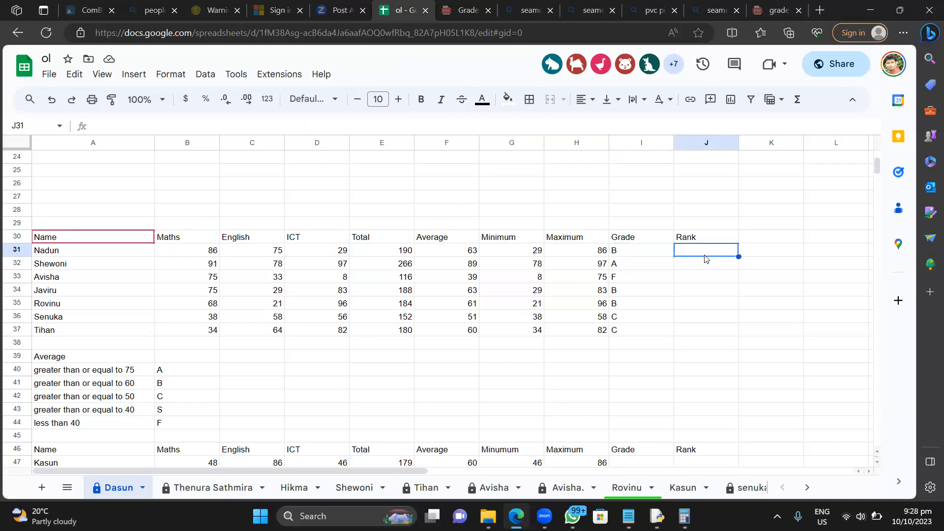
pyautogui.write('=rank(')
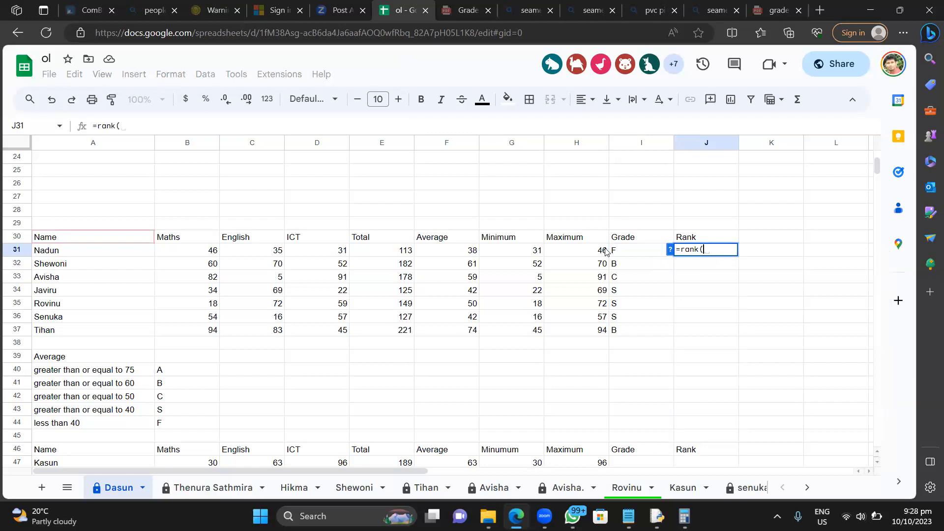
pyautogui.click(399, 256)
pyautogui.write(',')
pyautogui.moveTo(400, 256); pyautogui.dragTo(401, 340)
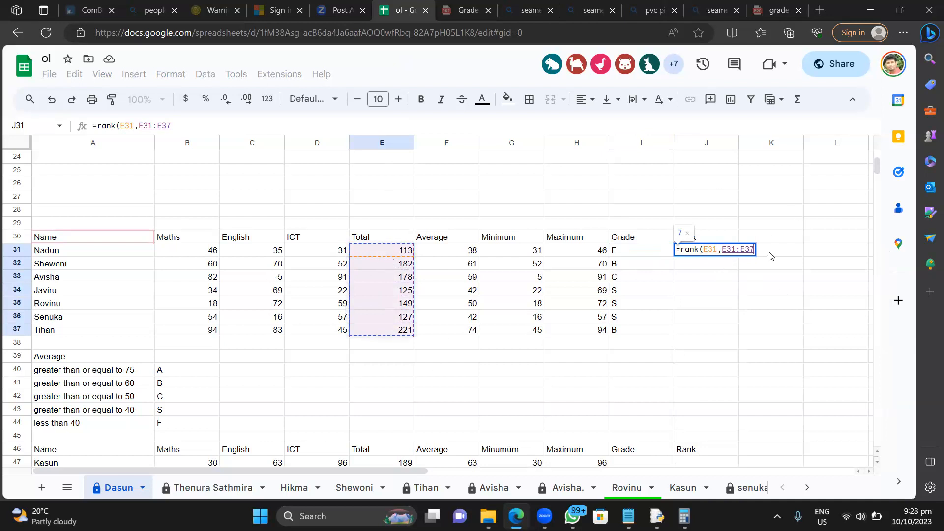
pyautogui.write(')')
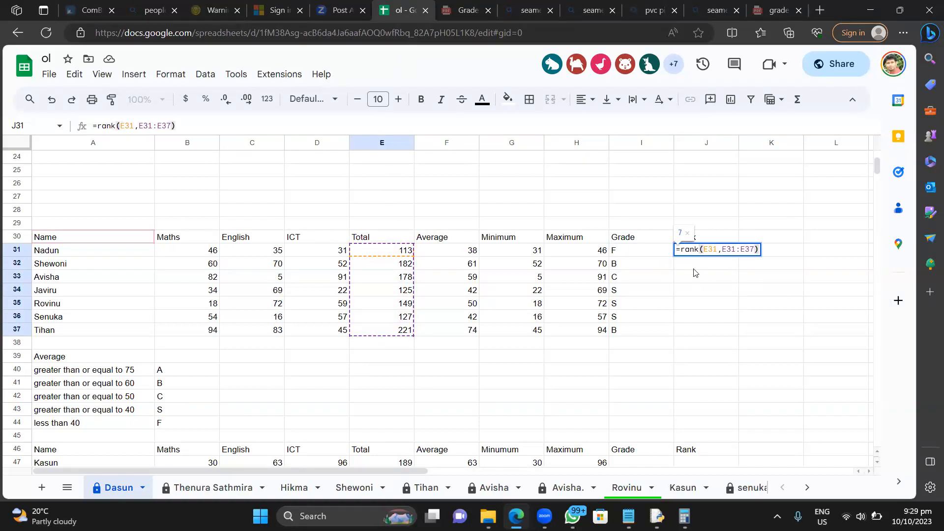
pyautogui.press('Return')
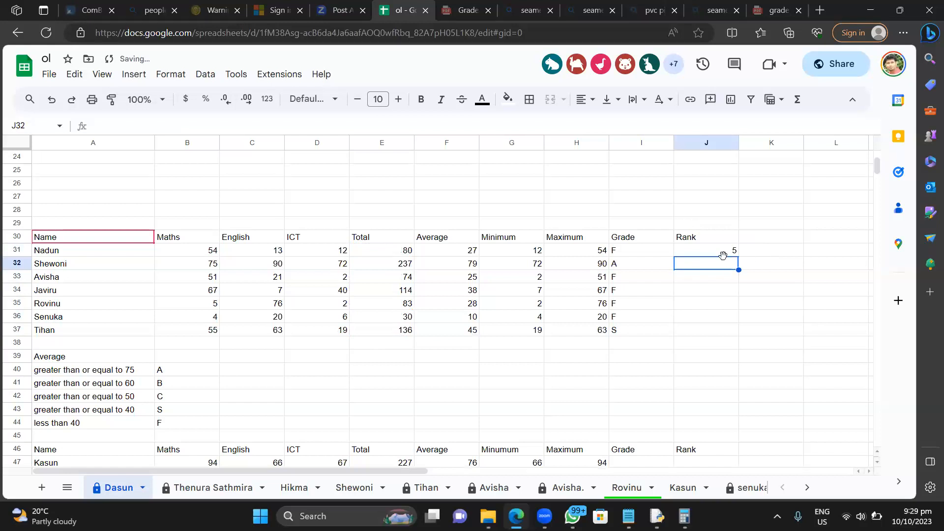
pyautogui.hotkey('ctrl', 'z')
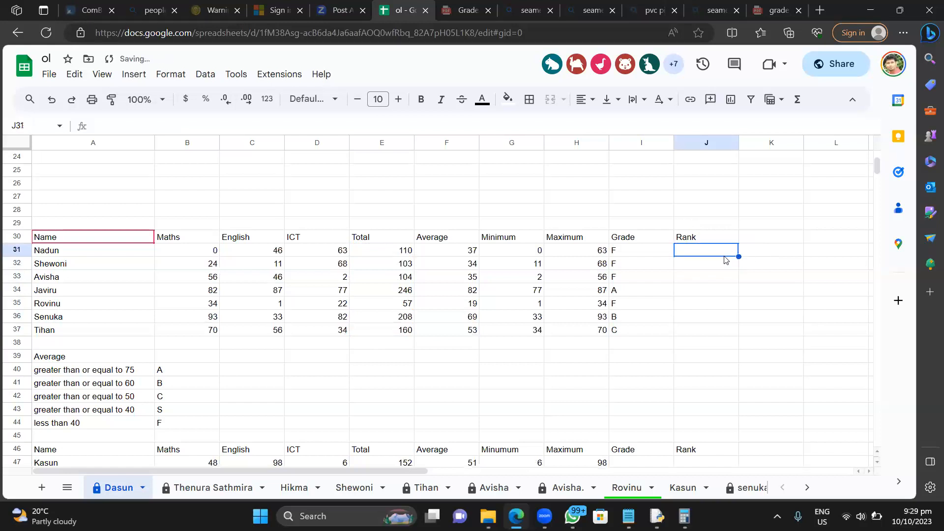
pyautogui.click(756, 317)
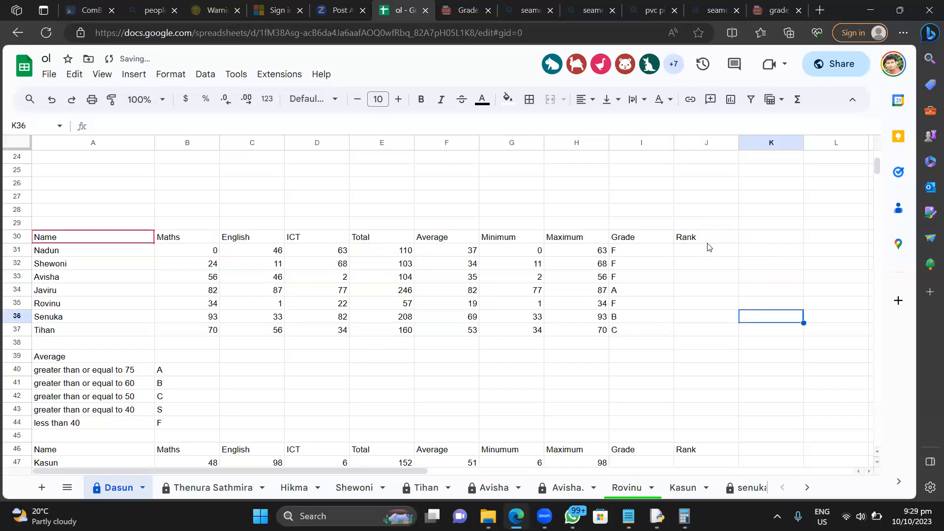
# Rank the first student by average in J31 with the formula =rank(F31,F31:F37).
pyautogui.click(705, 251)
pyautogui.write('=')
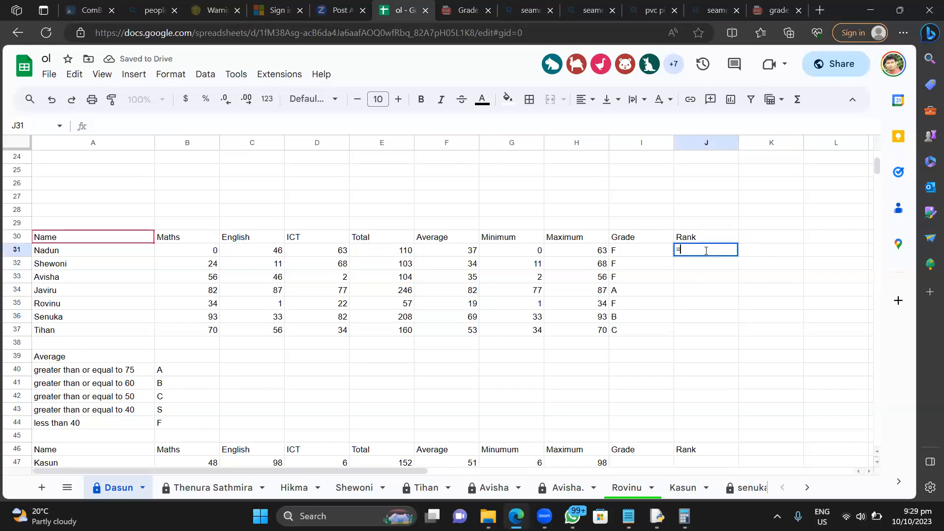
pyautogui.write('rank(')
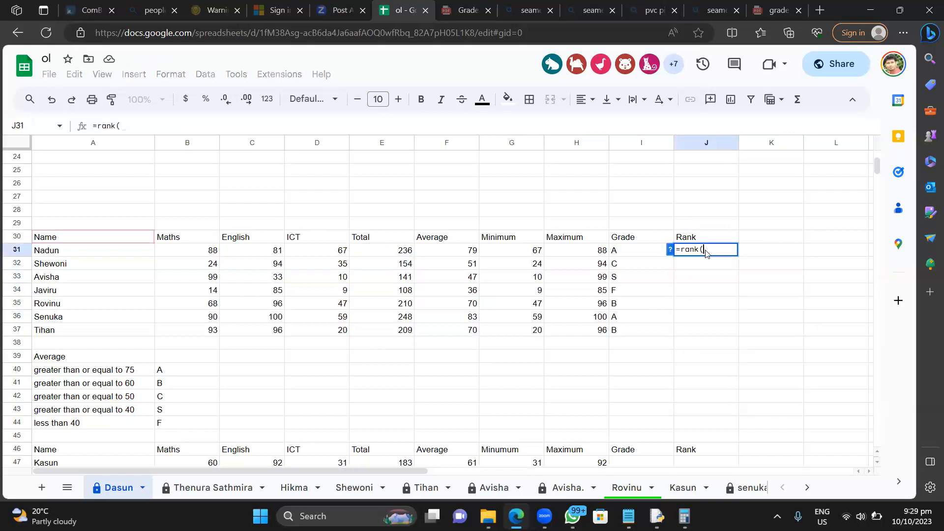
pyautogui.click(467, 254)
pyautogui.write(',')
pyautogui.moveTo(461, 252); pyautogui.dragTo(458, 333)
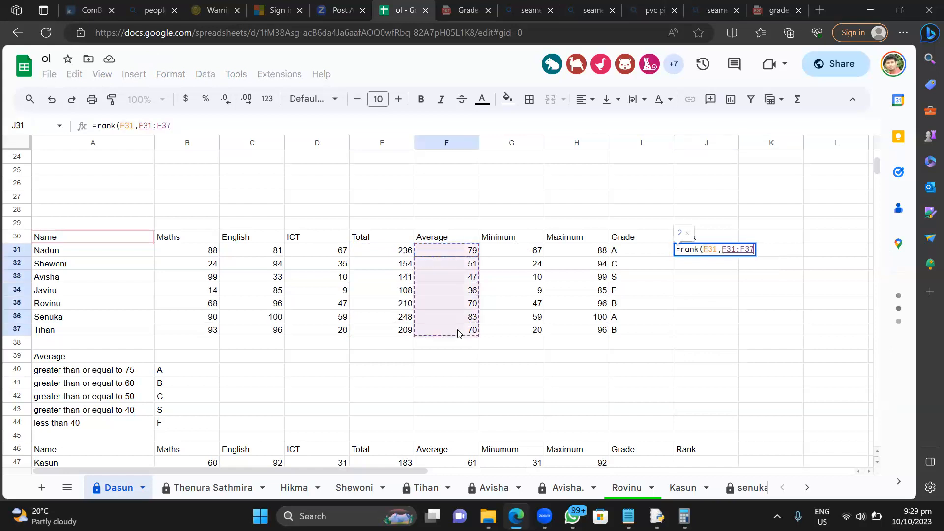
pyautogui.write(')')
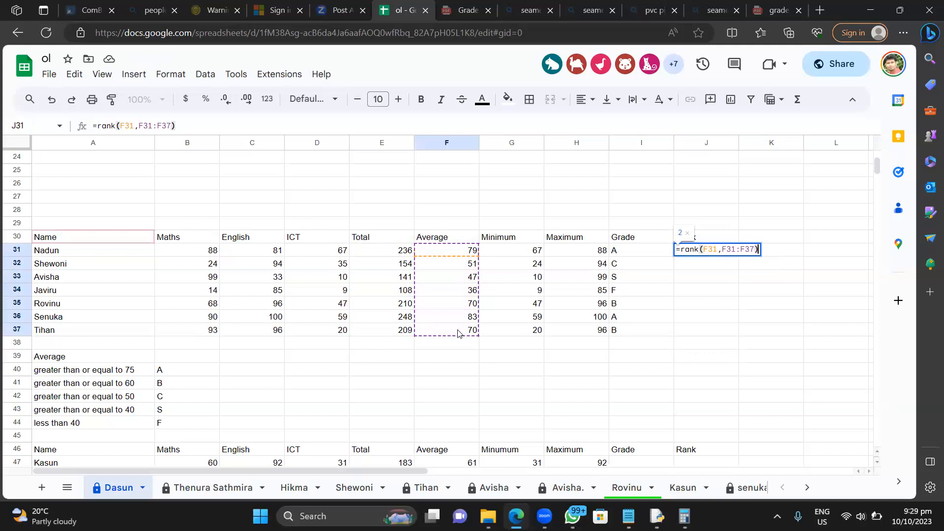
pyautogui.press('Return')
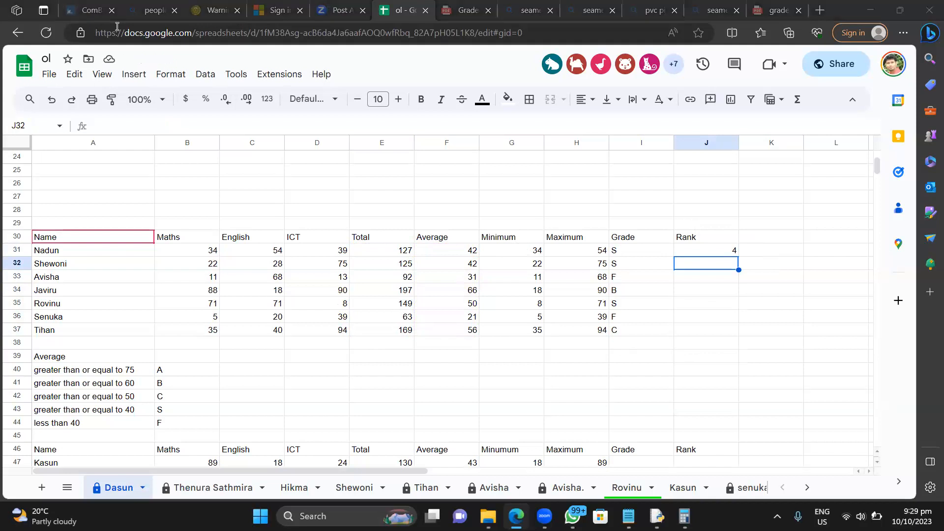
# Examine the Grade and Rank columns of the marks tables on the individual students' sheets.
pyautogui.press('XF86AudioMute')
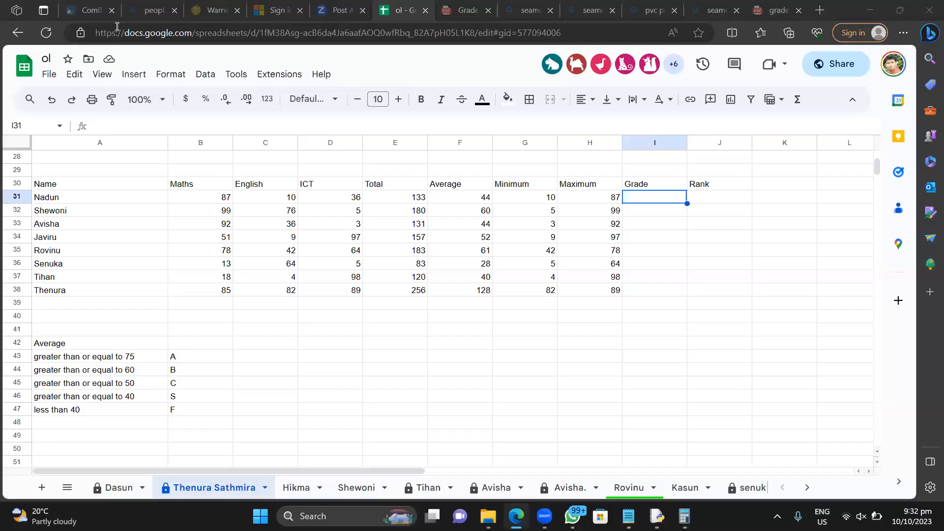
pyautogui.click(294, 488)
pyautogui.press('XF86AudioMute')
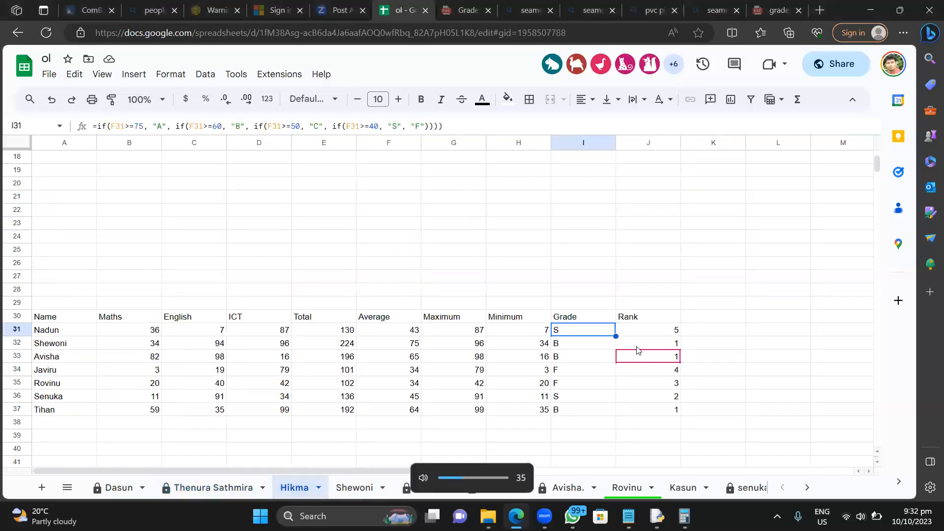
pyautogui.click(671, 346)
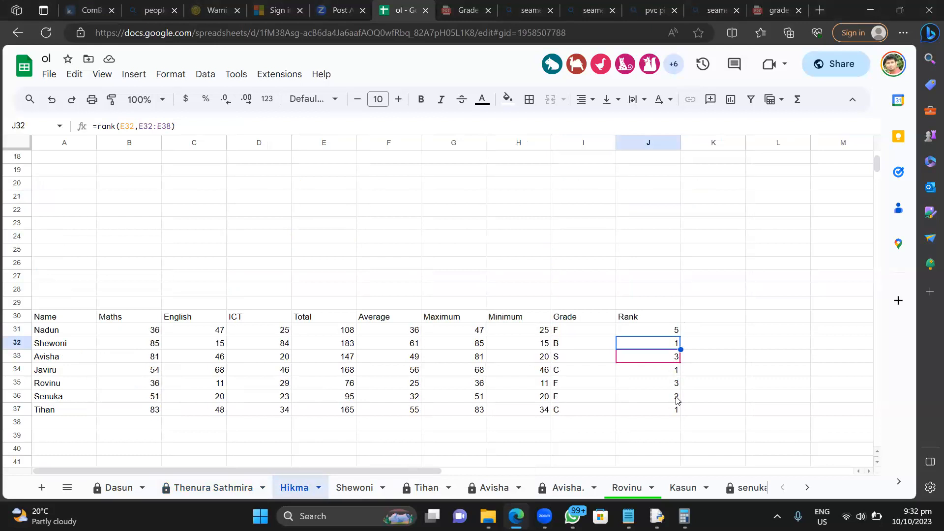
pyautogui.click(362, 488)
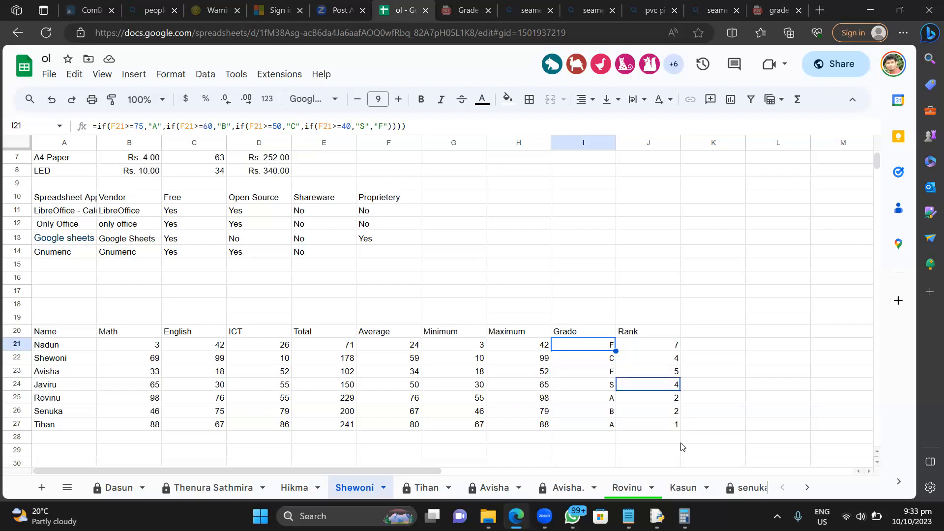
pyautogui.click(436, 487)
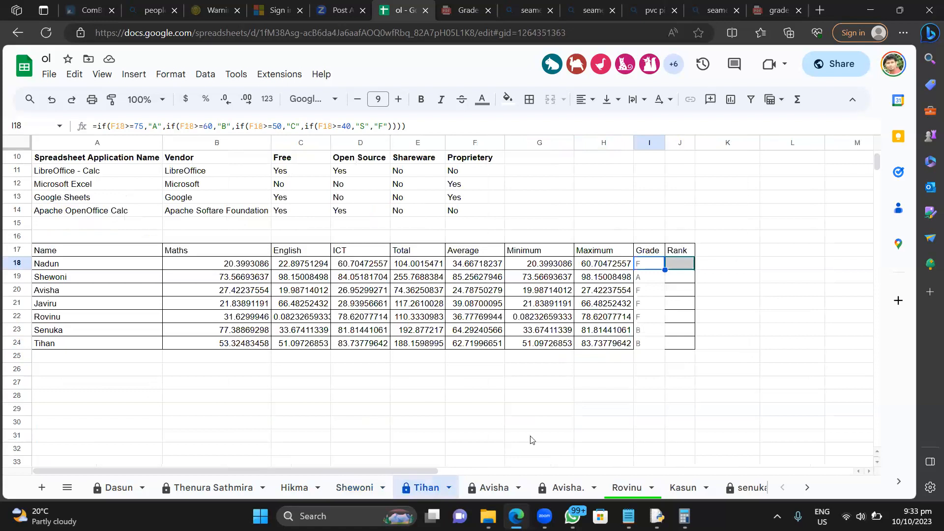
pyautogui.click(489, 494)
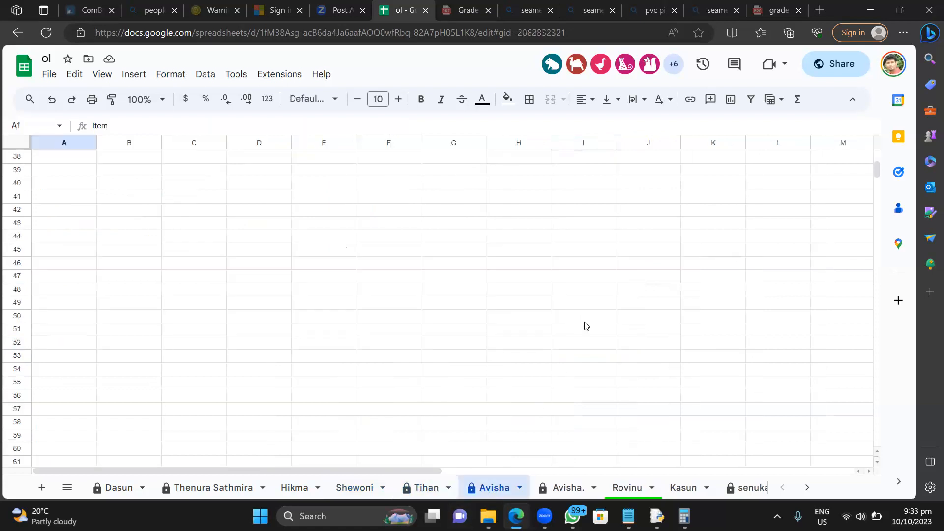
pyautogui.click(569, 483)
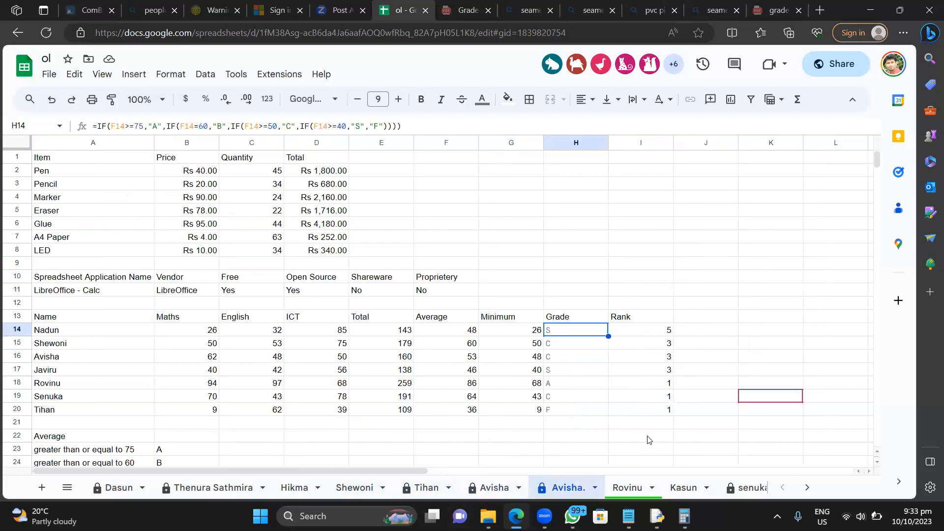
pyautogui.click(628, 488)
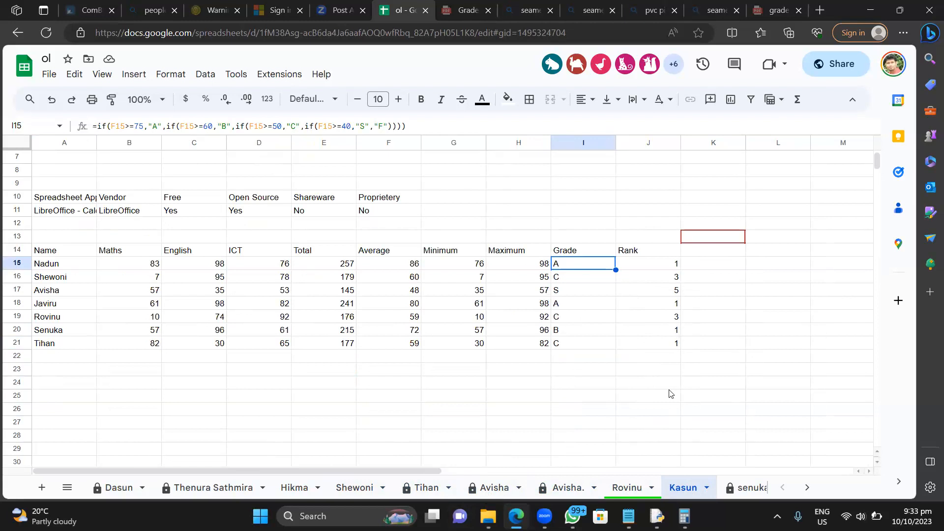
# Open the next student's sheet and remove the extra <75 from the "B" condition of the grade formula in I19.
pyautogui.click(739, 488)
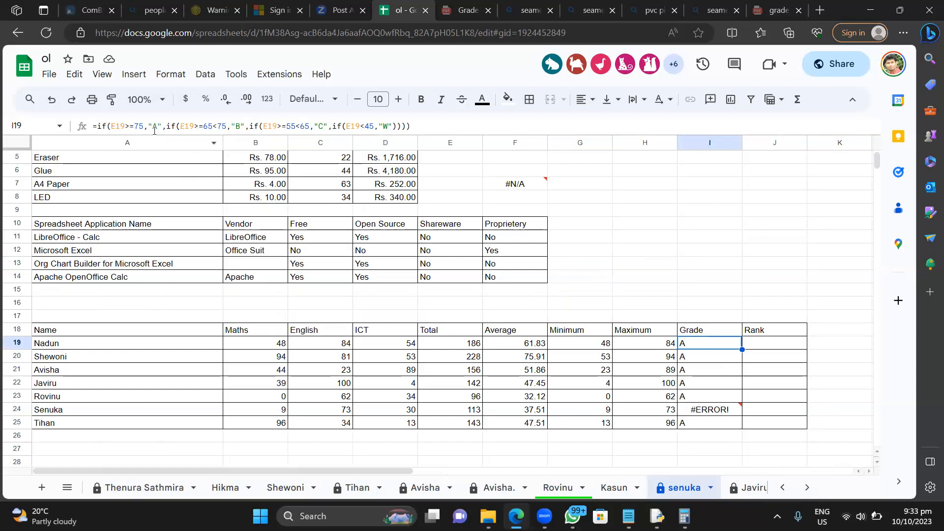
pyautogui.click(227, 126)
pyautogui.press('BackSpace')
pyautogui.press('BackSpace')
pyautogui.press('BackSpace')
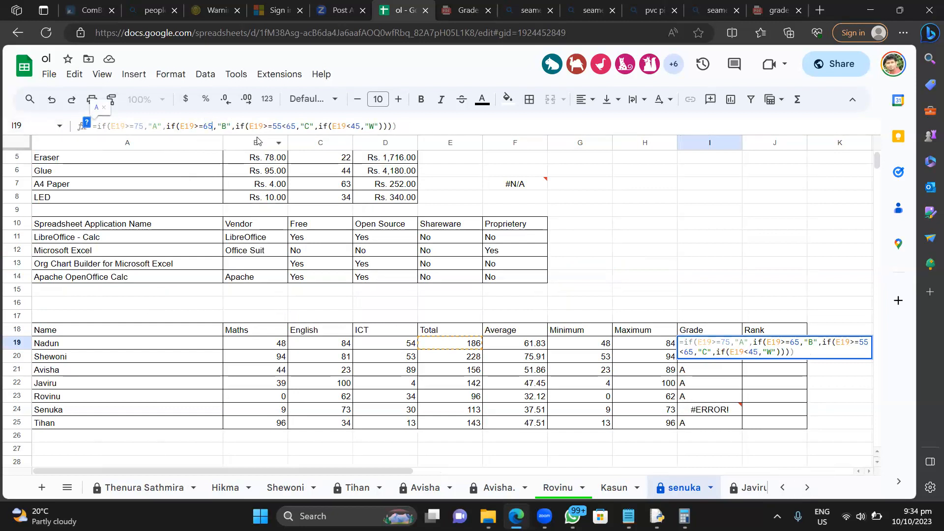
# Remove the extra <65 from the "C" condition of the I19 grade formula, leaving E19>=55.
pyautogui.click(286, 126)
pyautogui.press('Delete')
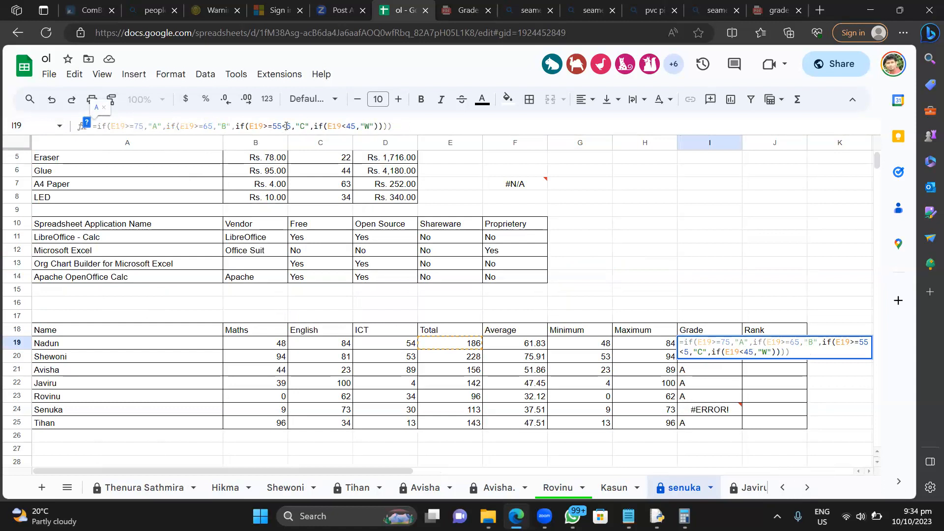
pyautogui.press('pagedown')
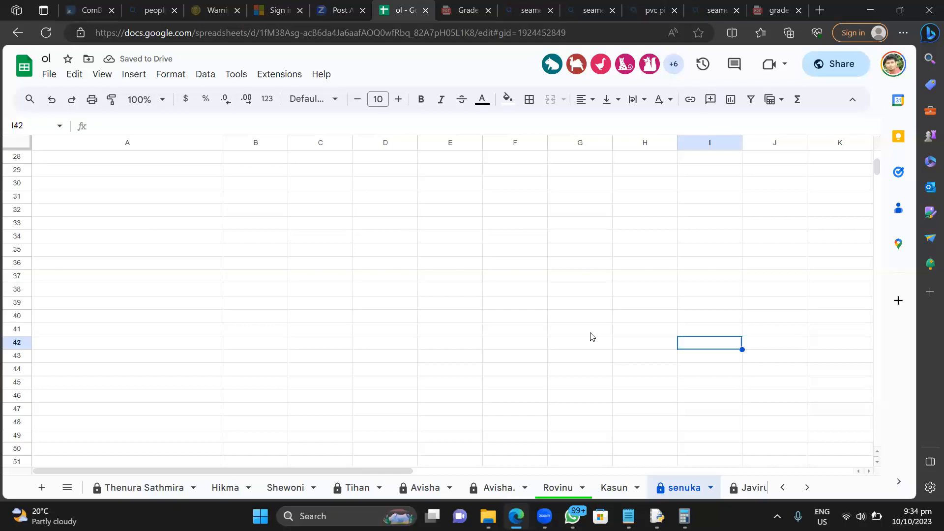
pyautogui.scroll(9, 591, 337)
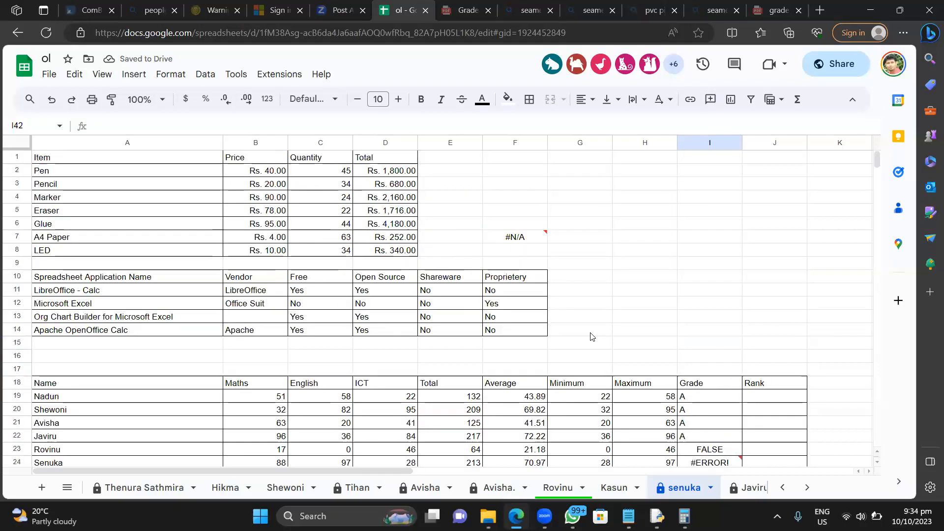
pyautogui.click(700, 399)
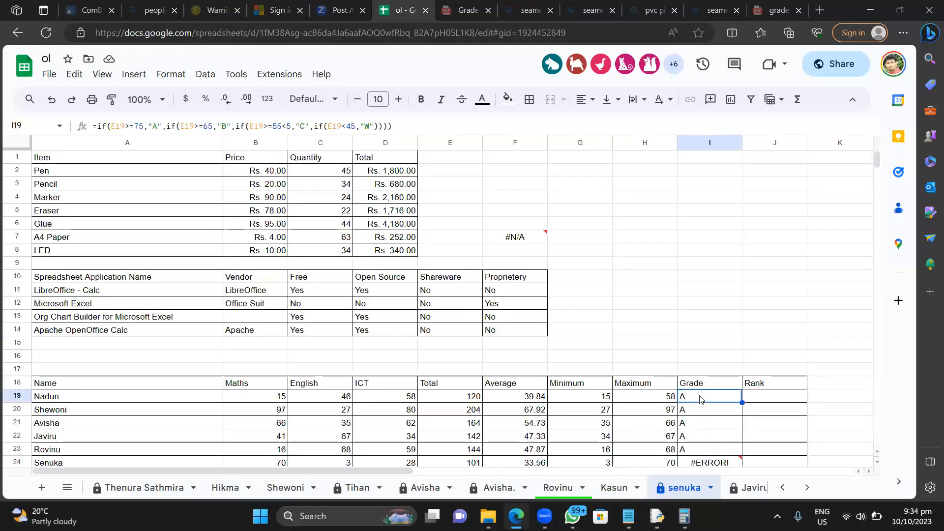
pyautogui.click(290, 127)
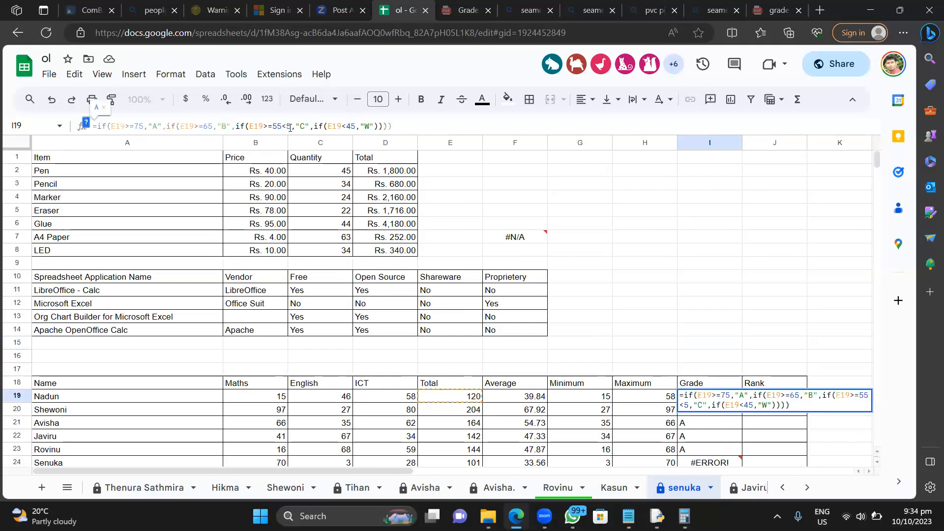
pyautogui.press('BackSpace')
pyautogui.press('BackSpace')
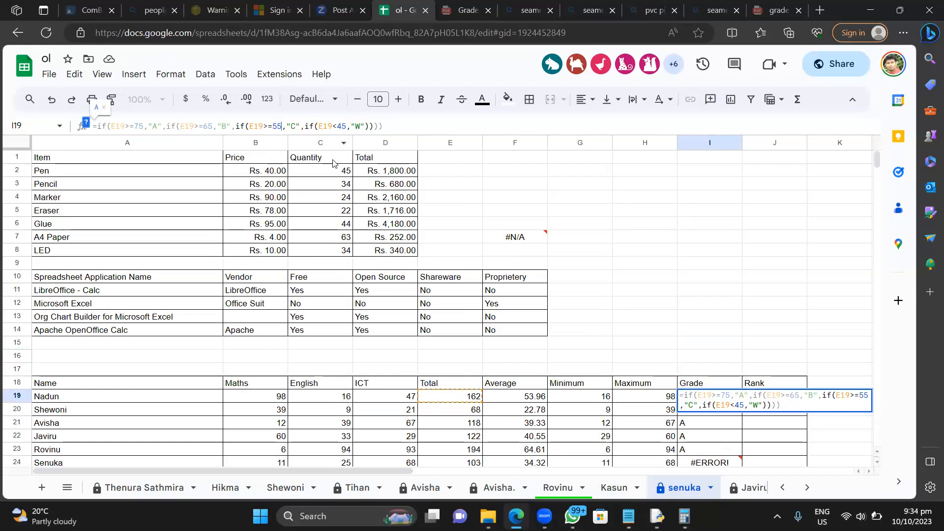
# Change the innermost condition of the I19 grade formula to if(E19>45,"S","W").
pyautogui.click(339, 127)
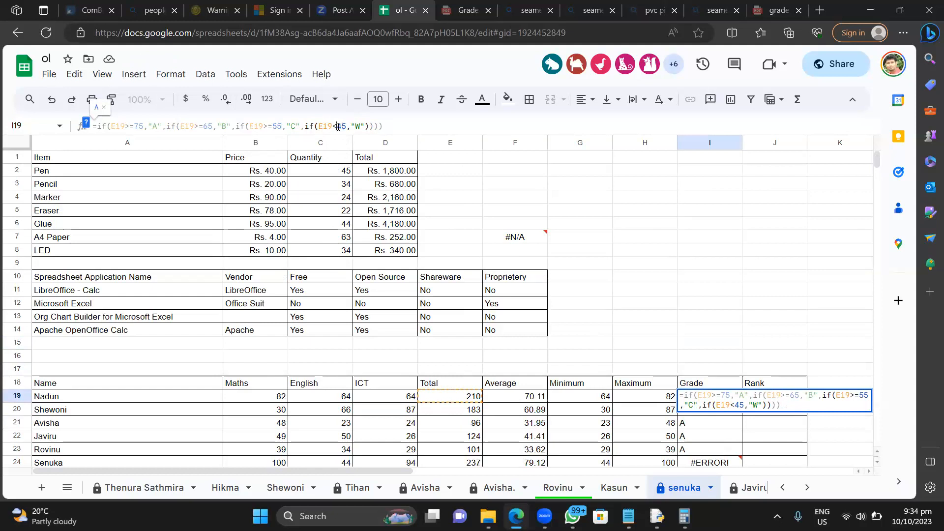
pyautogui.press('BackSpace')
pyautogui.write('>')
pyautogui.doubleClick(358, 127)
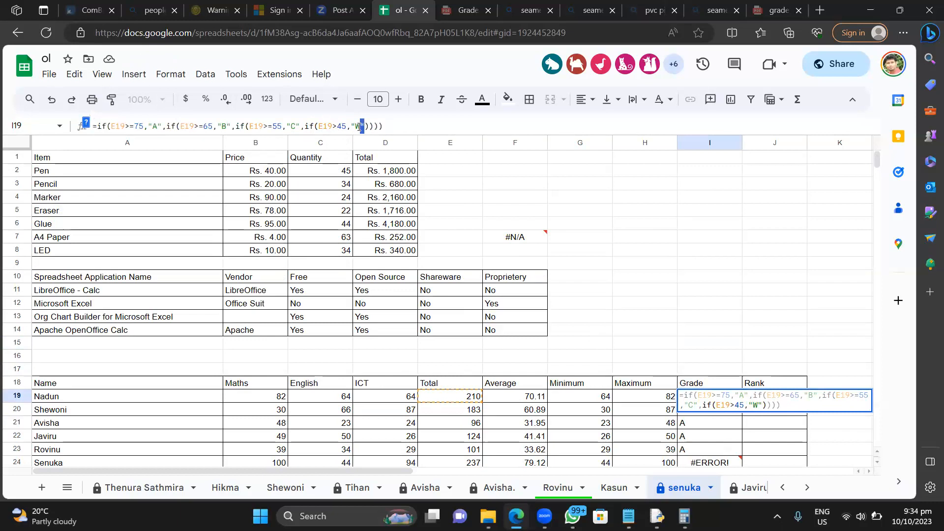
pyautogui.click(358, 124)
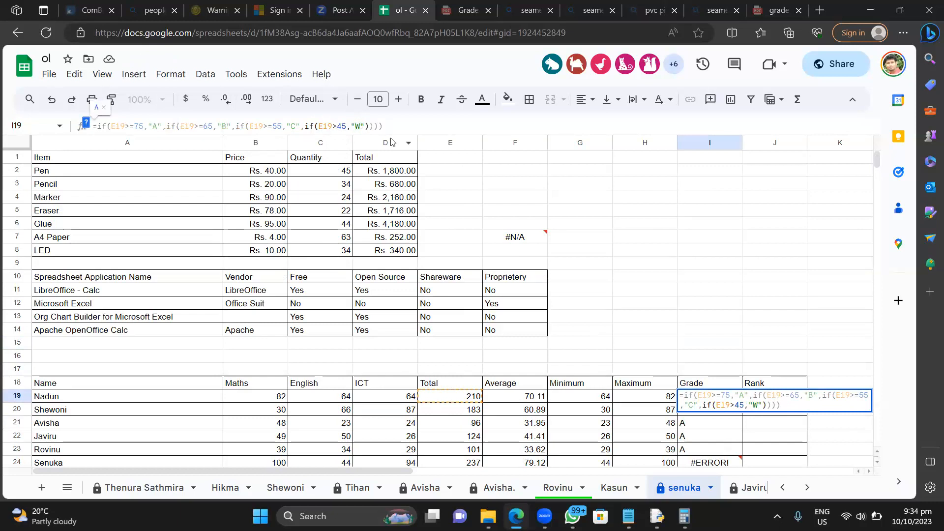
pyautogui.press('BackSpace')
pyautogui.write('S","W"')
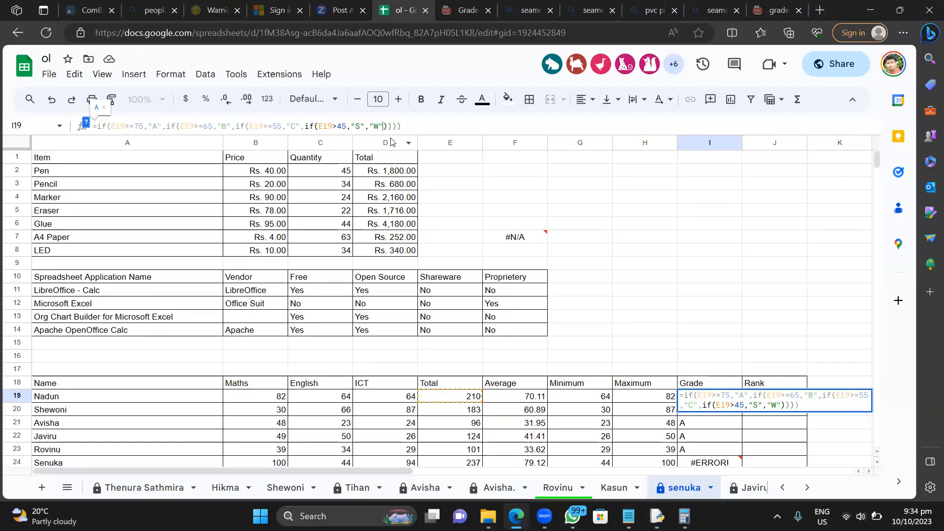
pyautogui.press('Return')
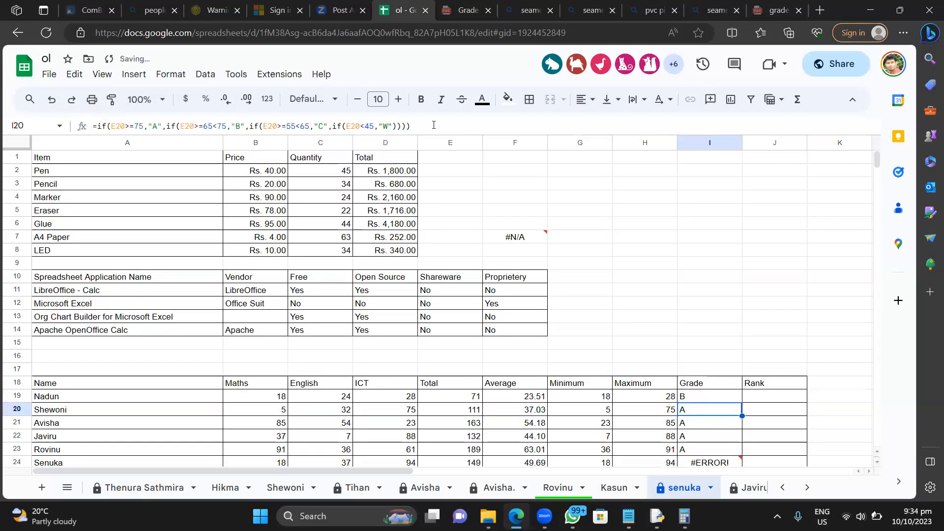
# Copy the total-based grade formula from I19 down through I25.
pyautogui.click(719, 398)
pyautogui.scroll(-2, 719, 398)
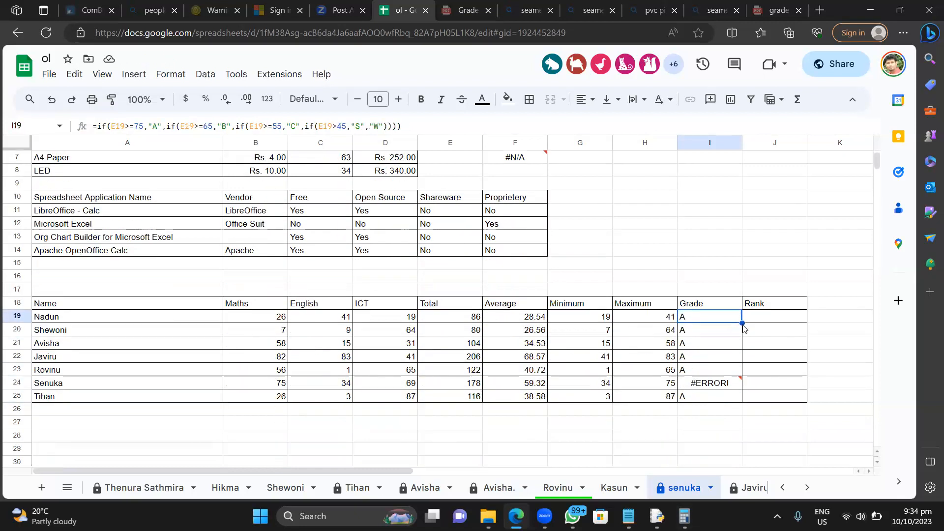
pyautogui.moveTo(742, 324); pyautogui.dragTo(739, 397)
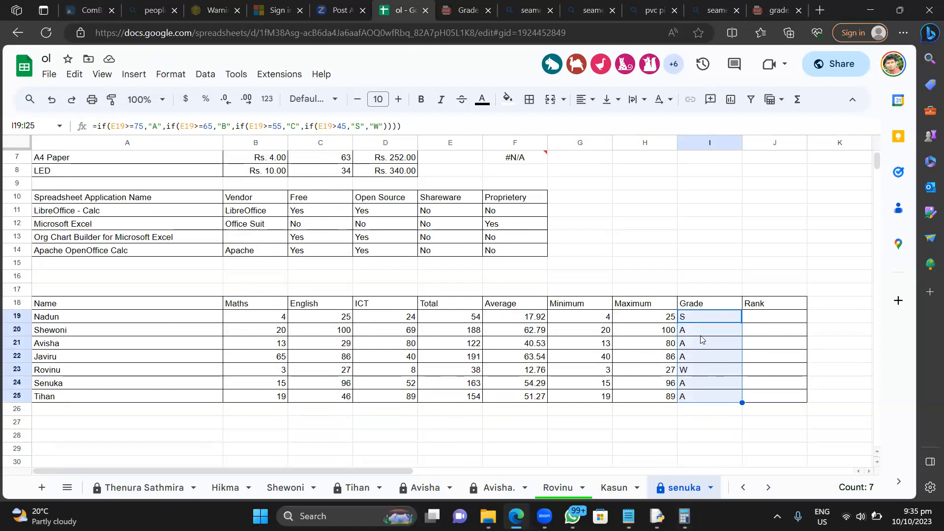
# Replace all four E19 references in the I19 grade formula with F19, so that grading uses the average.
pyautogui.click(701, 318)
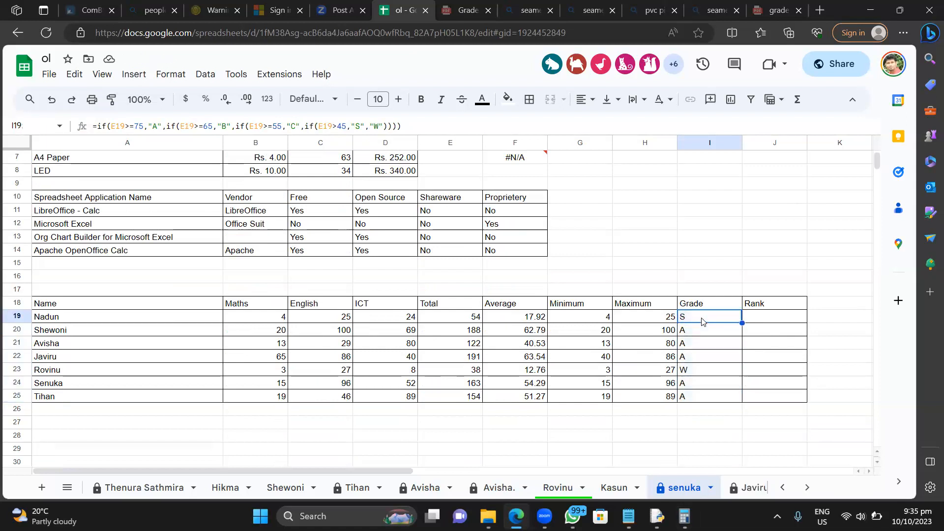
pyautogui.doubleClick(701, 318)
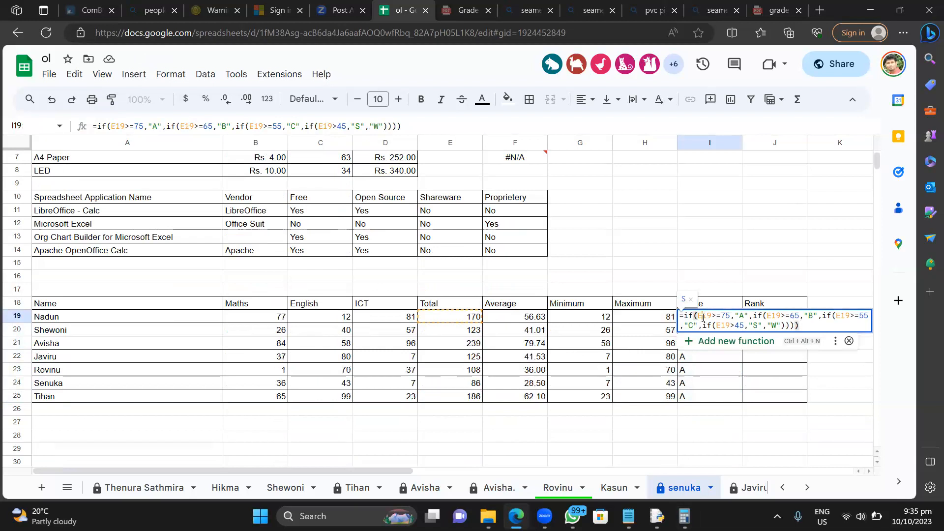
pyautogui.click(703, 317)
pyautogui.press('BackSpace')
pyautogui.write('F')
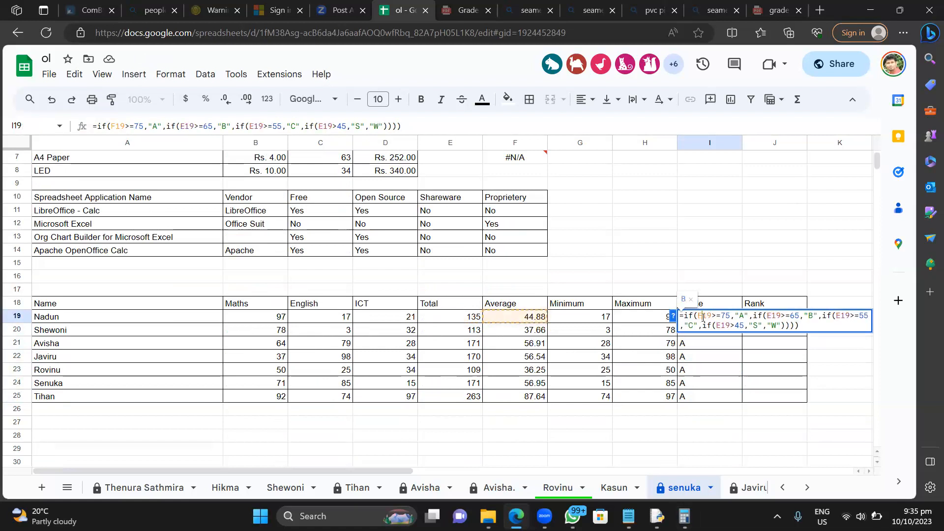
pyautogui.click(771, 315)
pyautogui.press('BackSpace')
pyautogui.write('F')
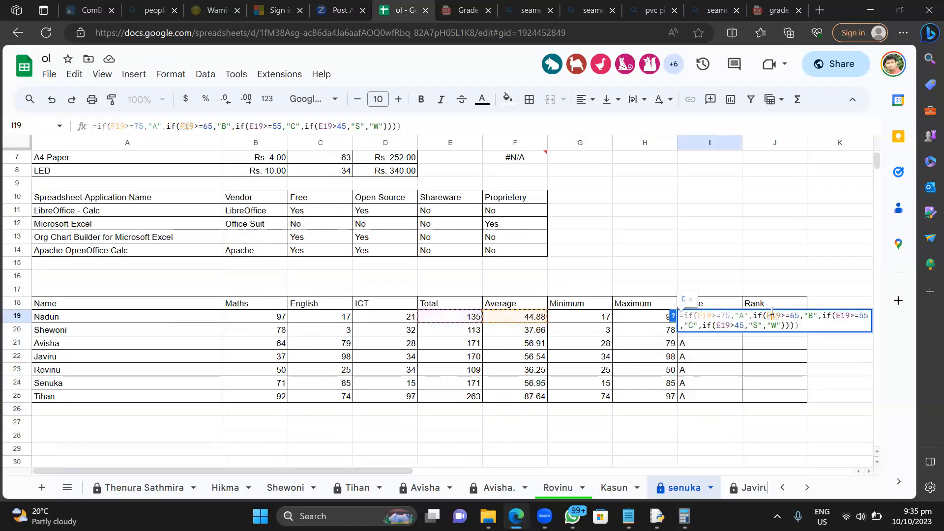
pyautogui.click(842, 315)
pyautogui.press('BackSpace')
pyautogui.write('F')
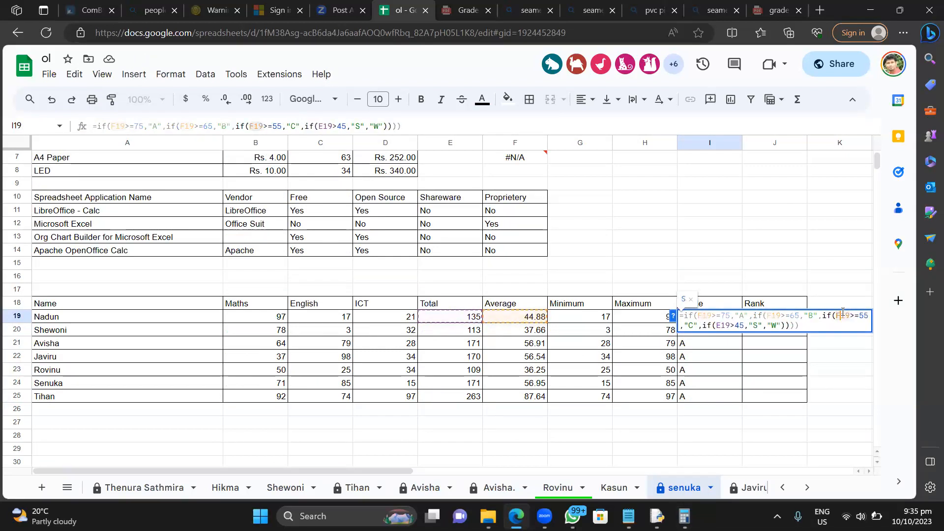
pyautogui.click(721, 326)
pyautogui.press('BackSpace')
pyautogui.write('F')
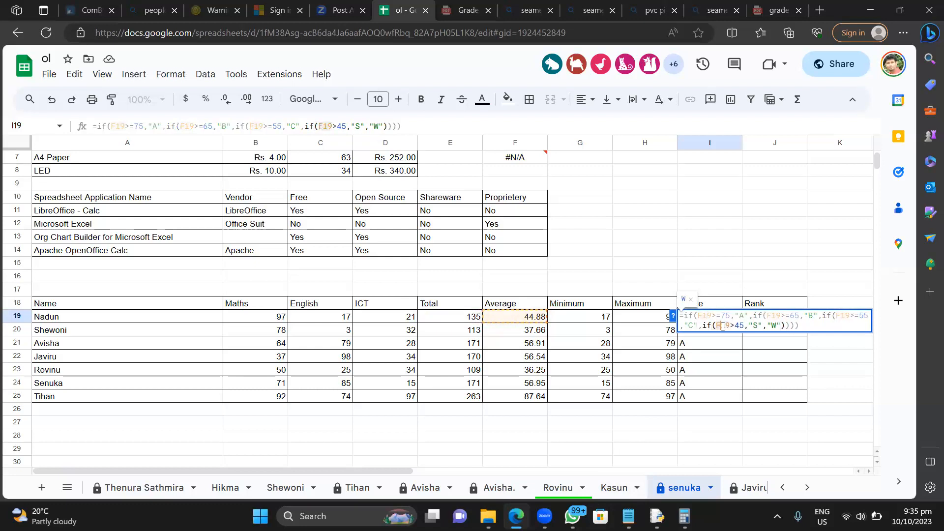
pyautogui.press('Return')
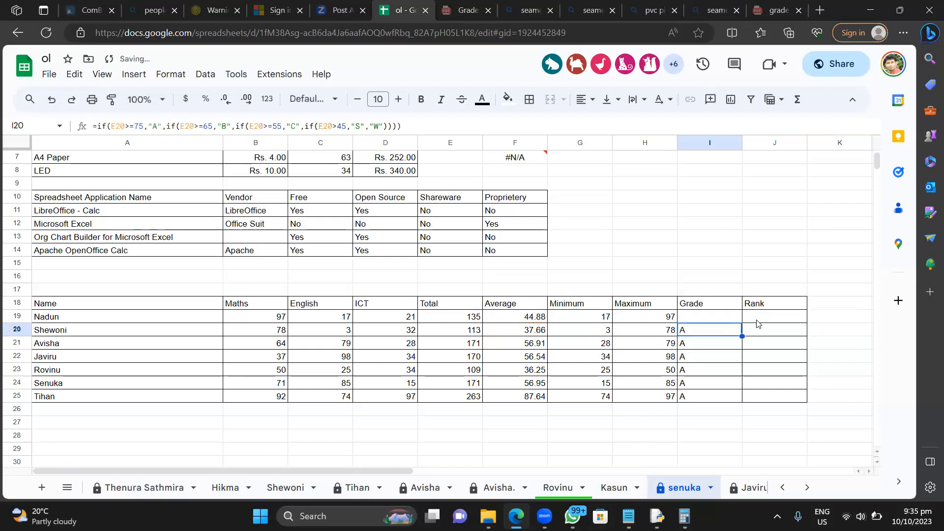
# Fill the average-based grade formula from I19 down to I25, and check the copied formula and the Rank column.
pyautogui.click(735, 317)
pyautogui.moveTo(742, 323); pyautogui.dragTo(742, 401)
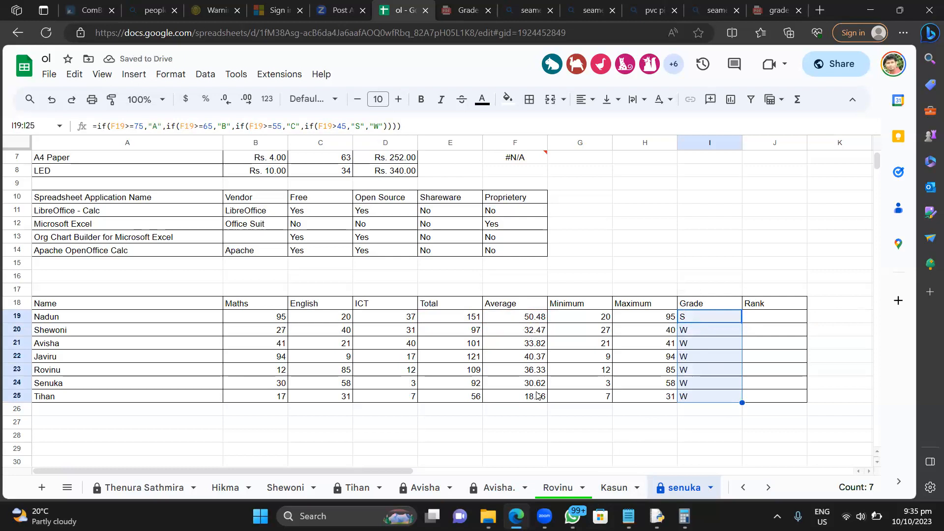
pyautogui.click(642, 440)
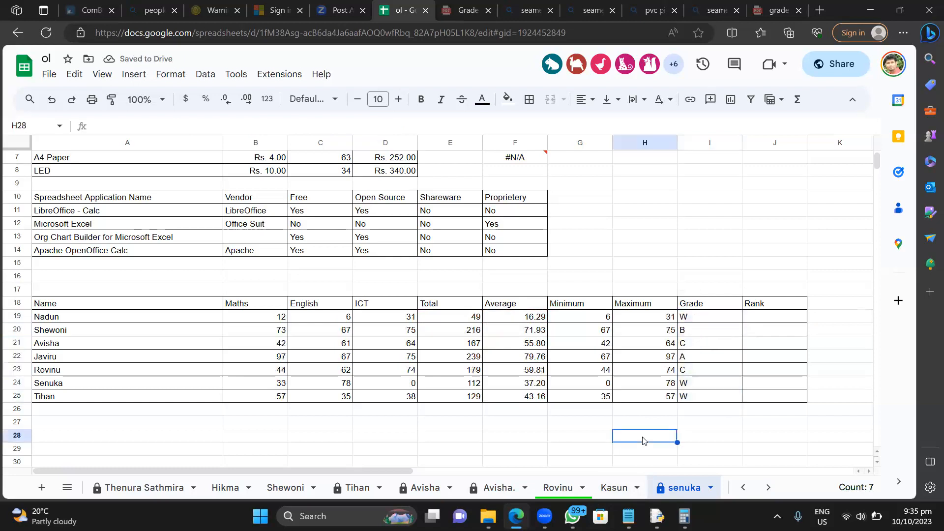
pyautogui.click(705, 362)
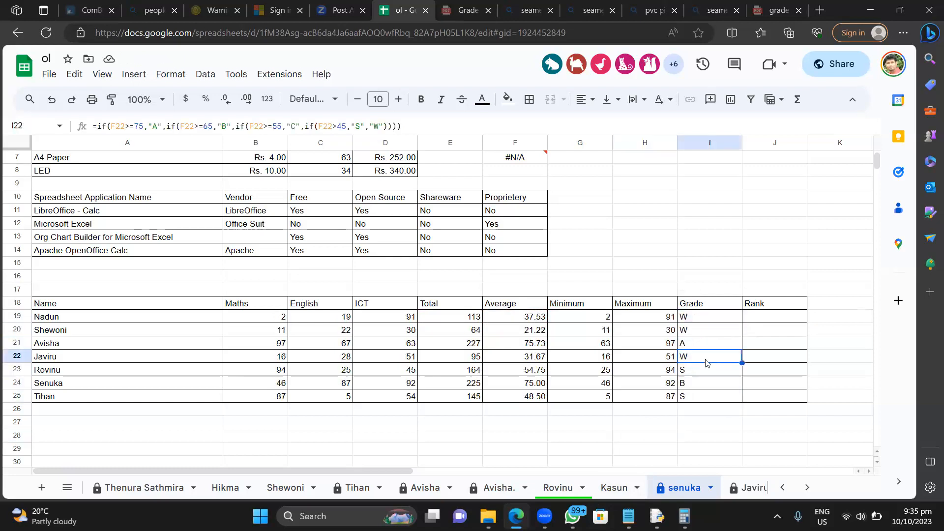
pyautogui.click(763, 323)
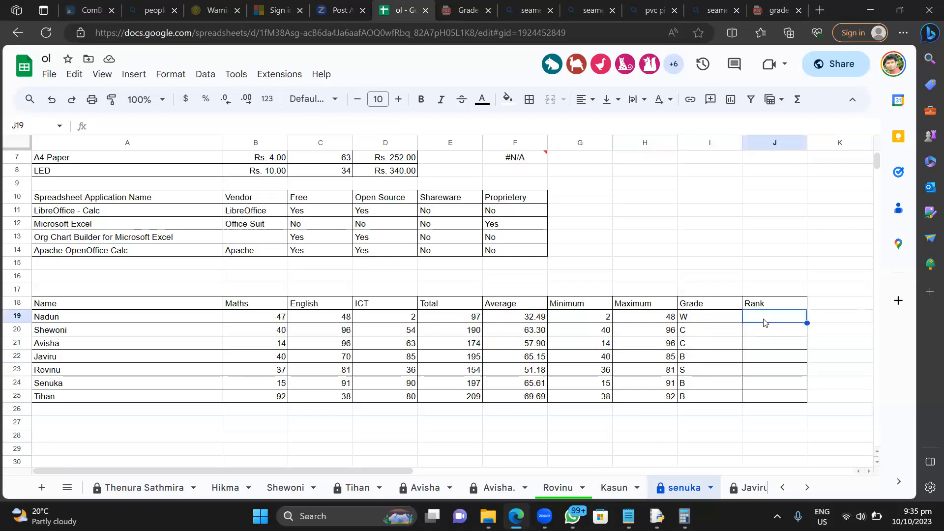
# Examine the RANK formulas throughout the Rank column of the marks table on the following student's sheet.
pyautogui.click(743, 488)
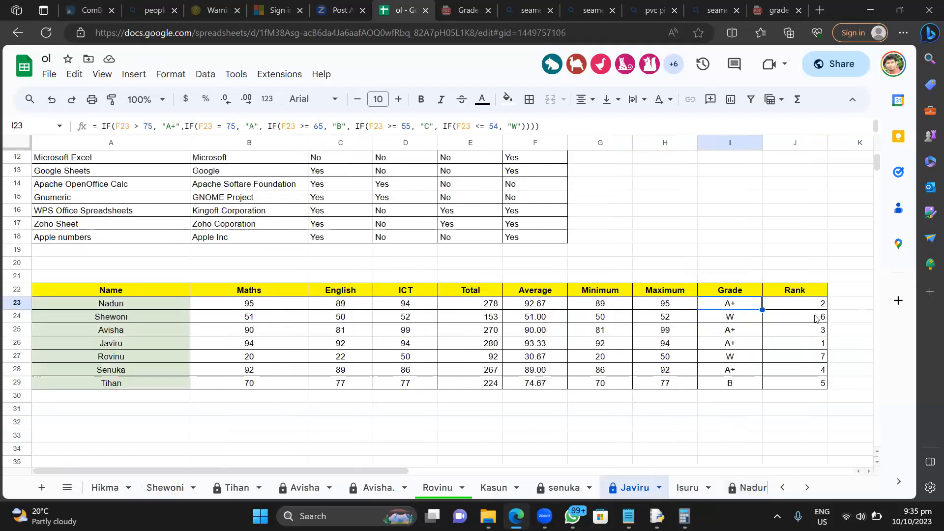
pyautogui.click(808, 332)
pyautogui.click(807, 294)
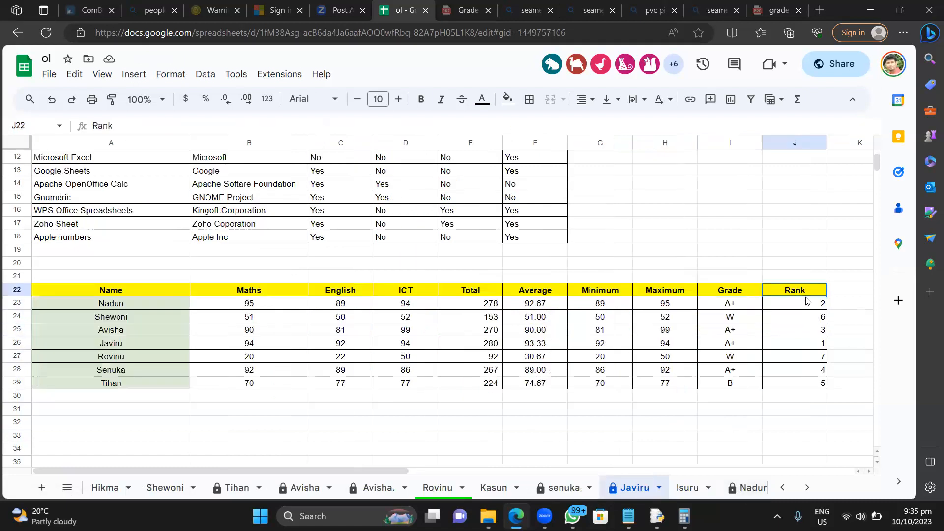
pyautogui.click(809, 307)
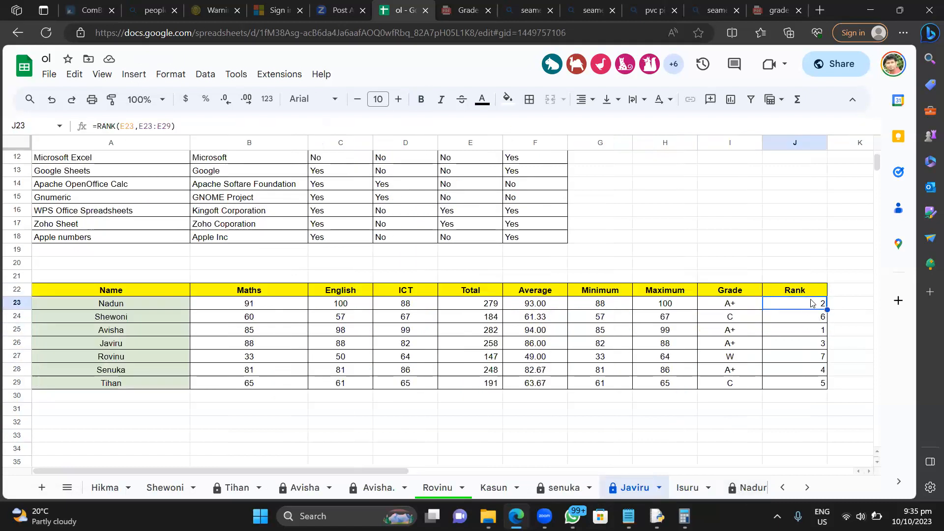
pyautogui.click(817, 332)
pyautogui.click(822, 358)
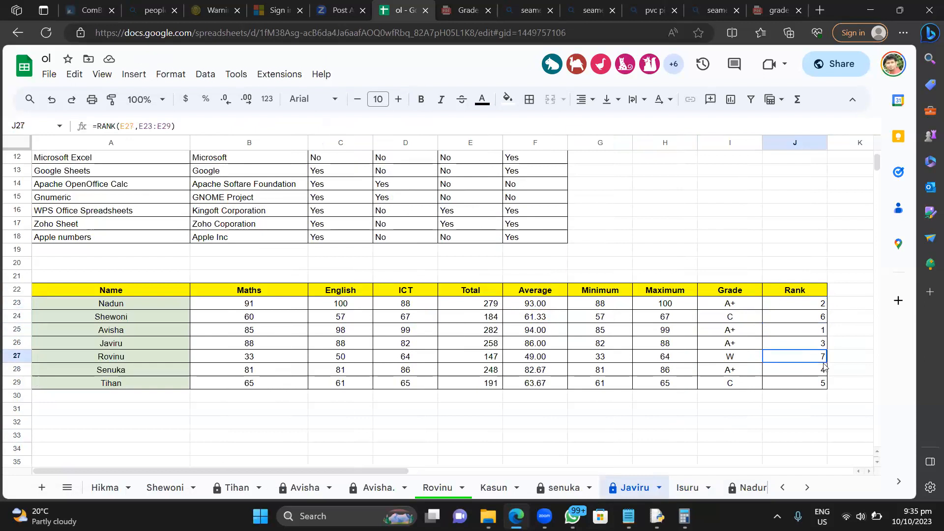
pyautogui.click(826, 385)
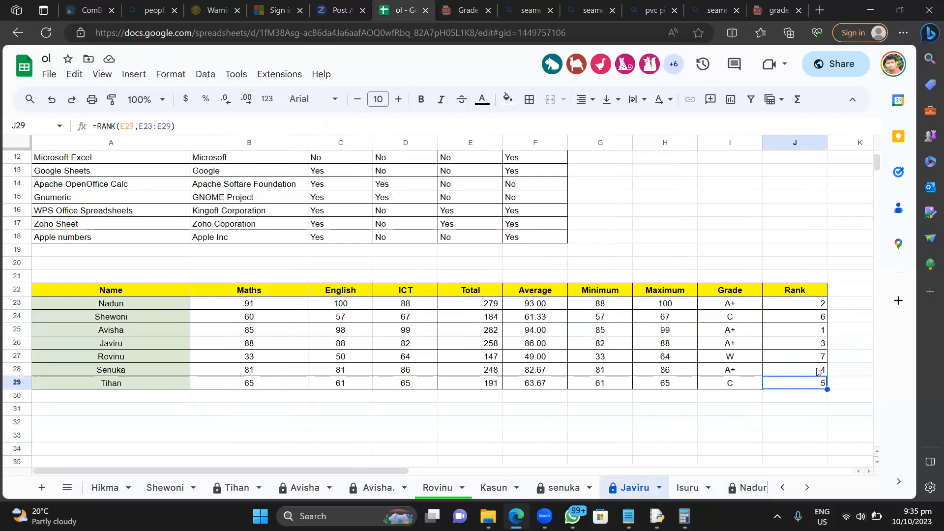
pyautogui.click(818, 371)
pyautogui.click(809, 324)
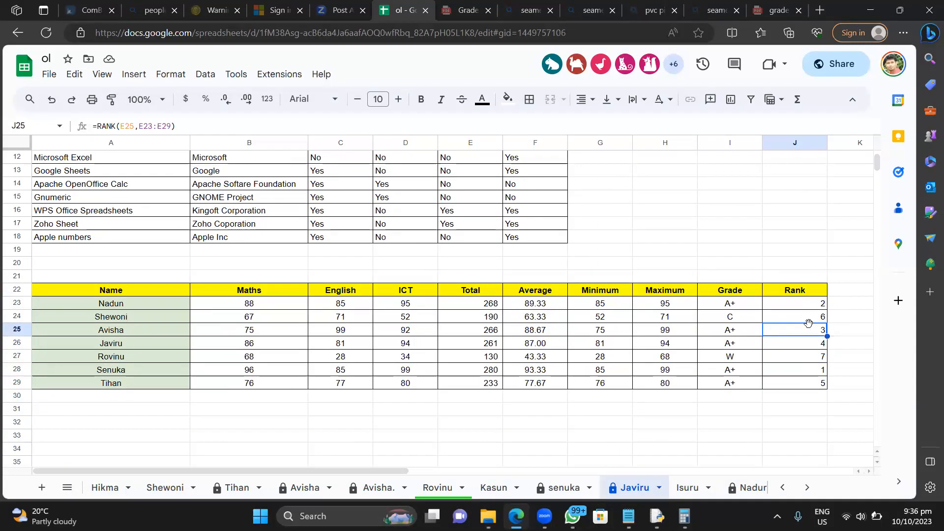
pyautogui.click(810, 302)
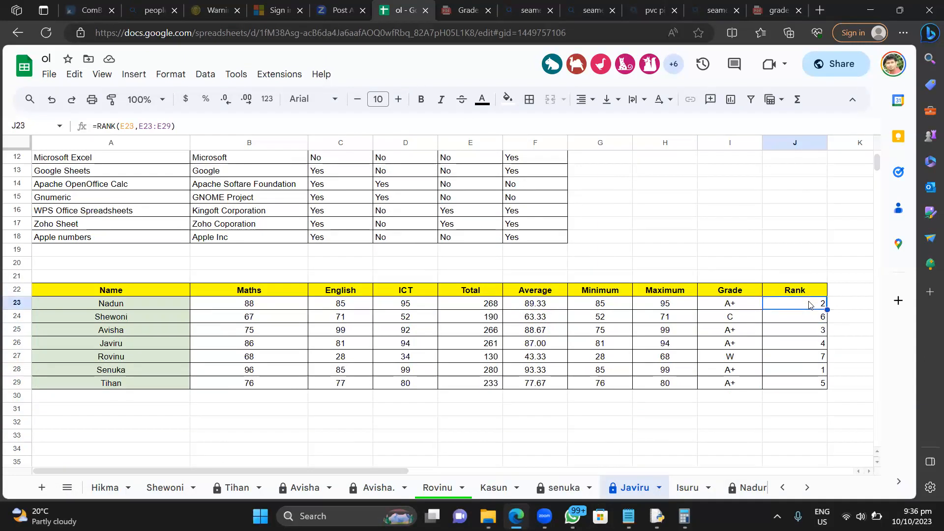
pyautogui.click(810, 332)
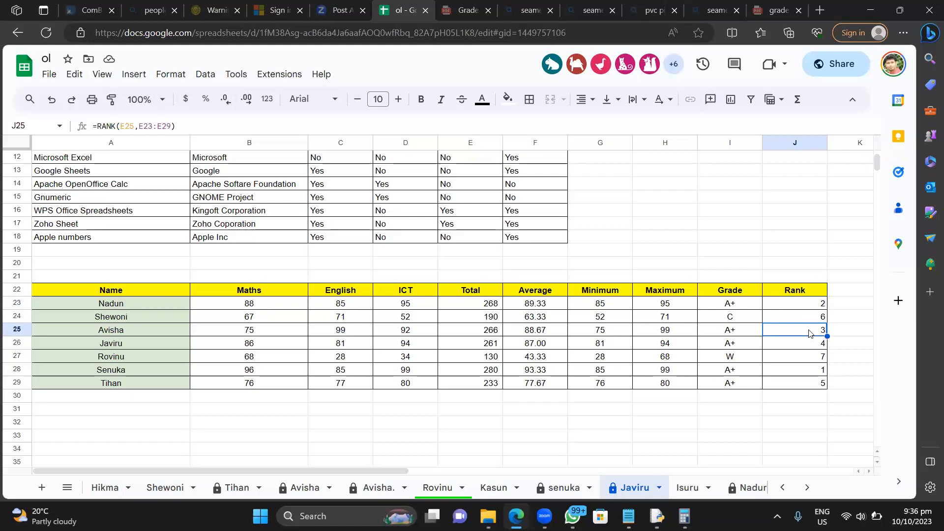
pyautogui.click(809, 356)
pyautogui.click(806, 376)
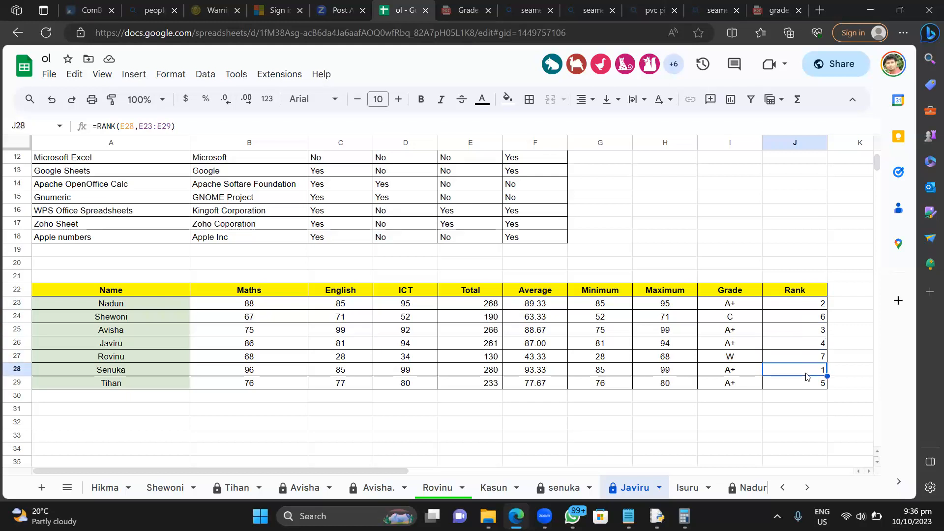
# Check the RANK formulas in J23, J24 and J29 of the current sheet's marks table.
pyautogui.click(797, 307)
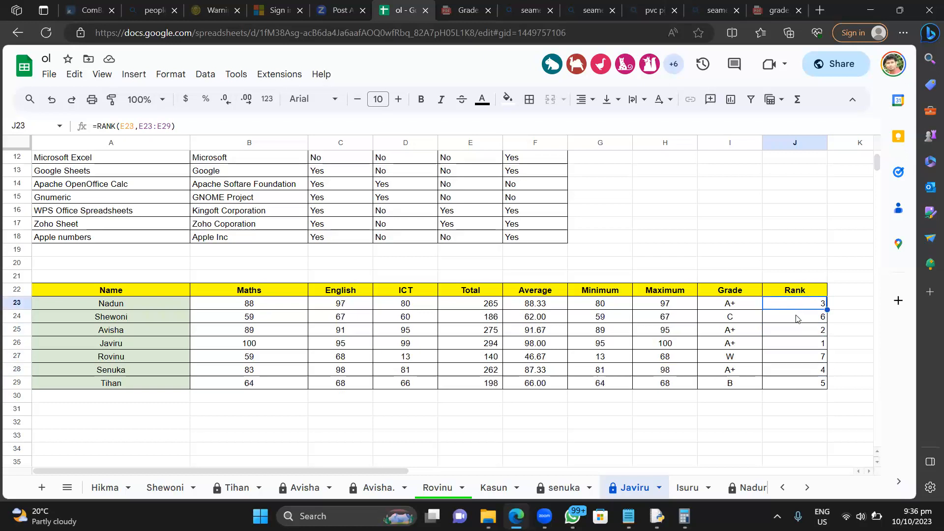
pyautogui.click(796, 319)
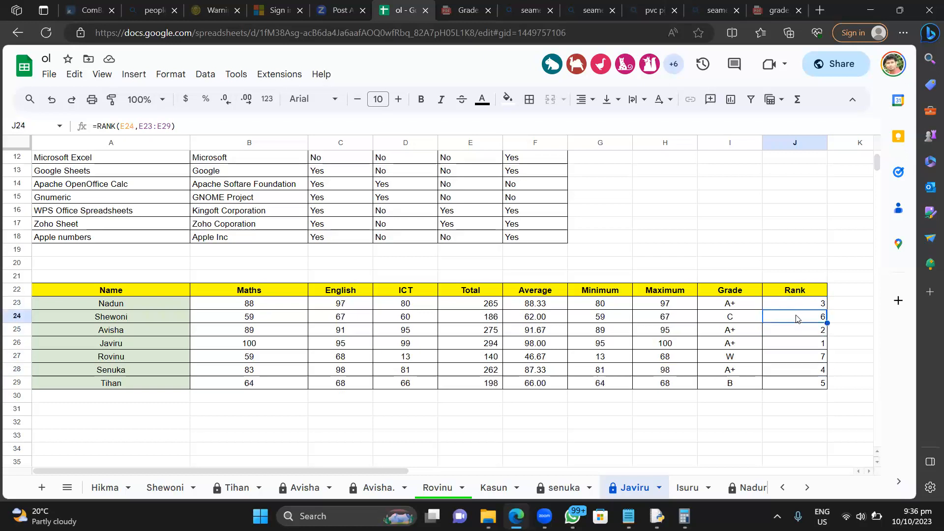
pyautogui.click(803, 379)
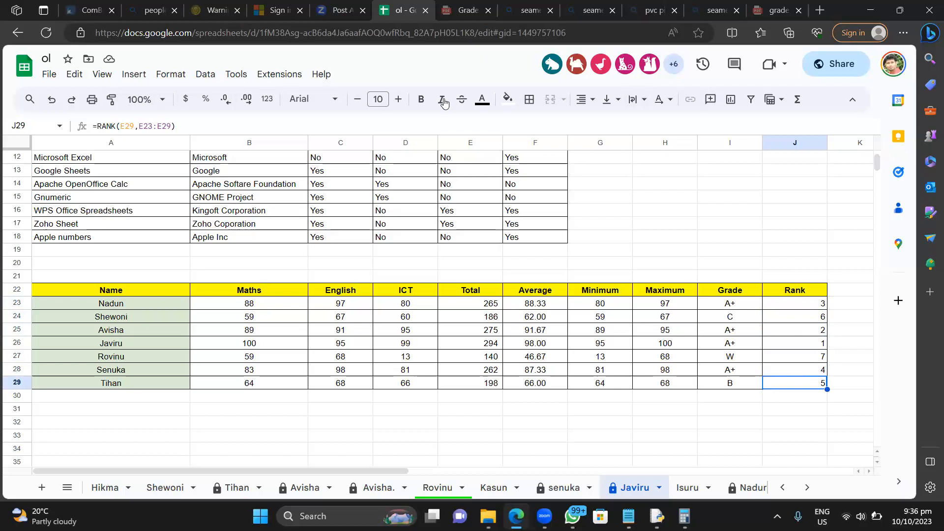
# Go on through the next two students' sheets and check the average-based RANK formulas in J35, J38 and J40.
pyautogui.click(691, 481)
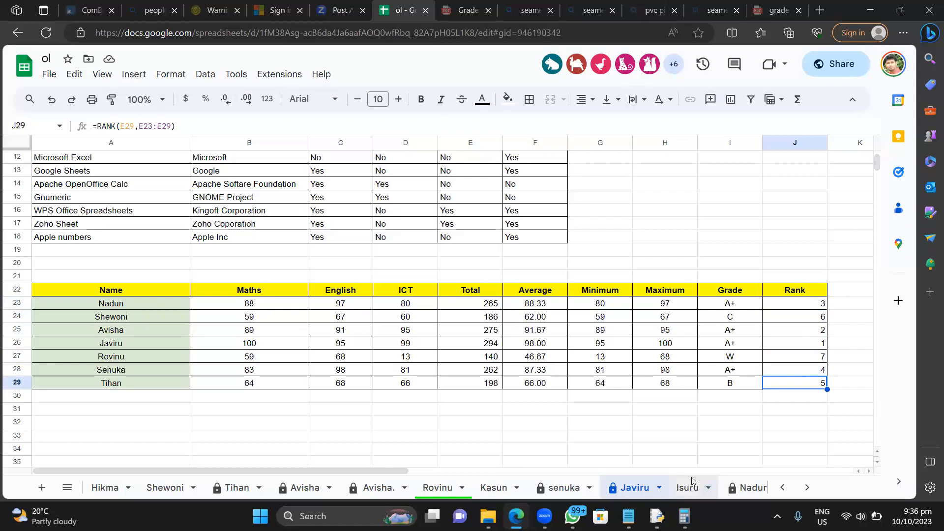
pyautogui.click(734, 483)
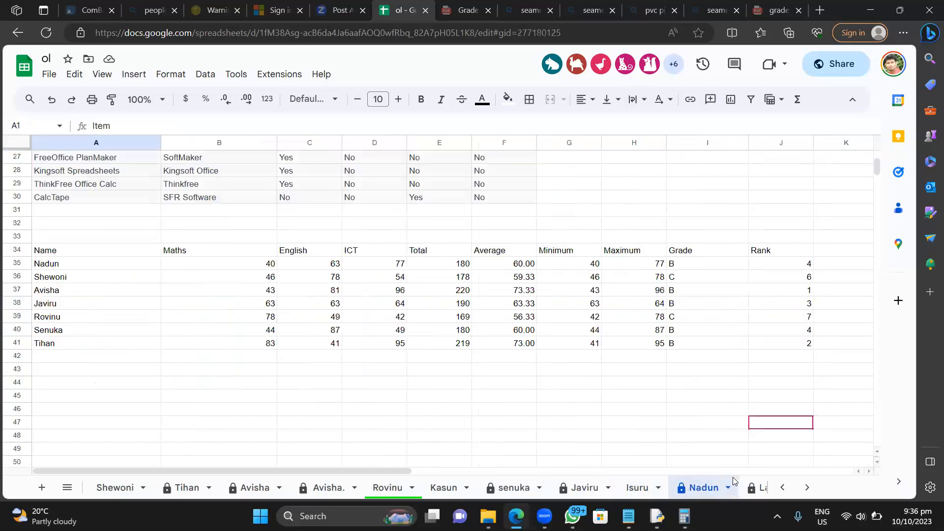
pyautogui.click(787, 303)
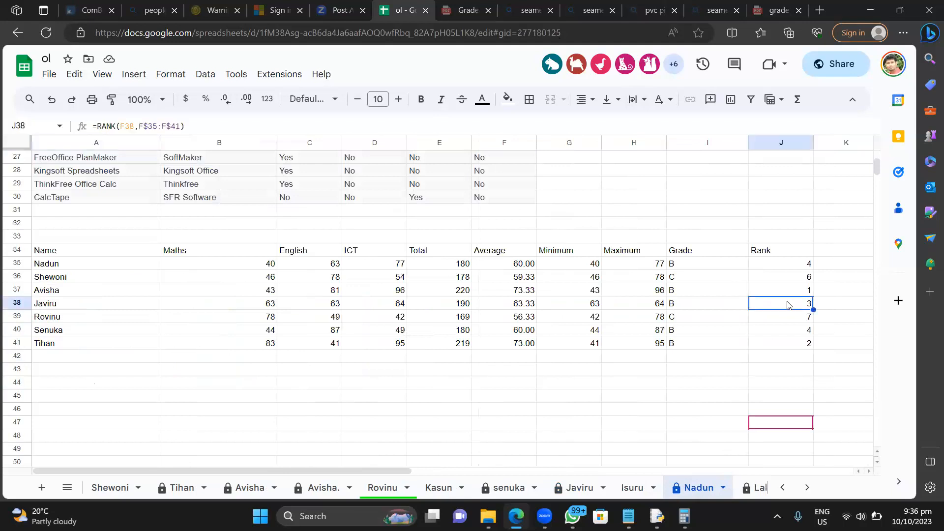
pyautogui.click(796, 328)
pyautogui.click(796, 263)
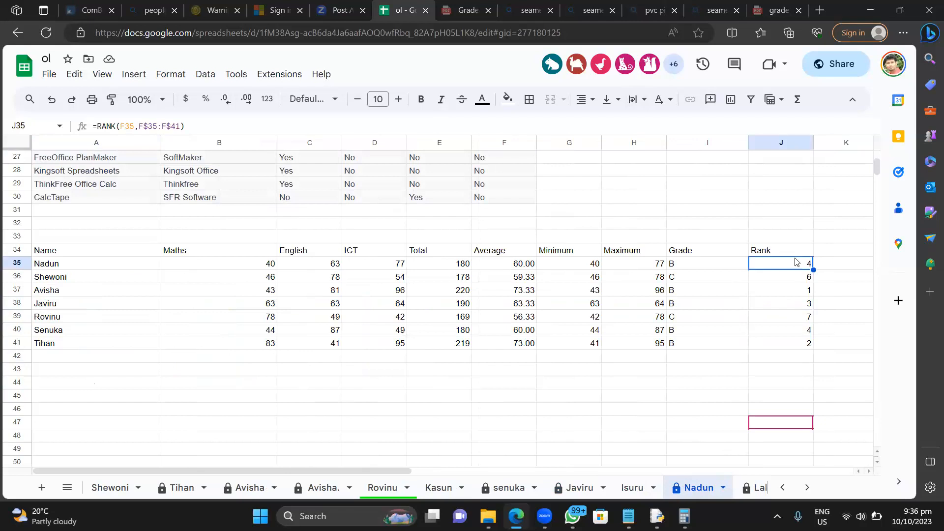
# Look at the last student's sheet, then return to the first sheet and check the AVERAGE formula in F31.
pyautogui.click(751, 488)
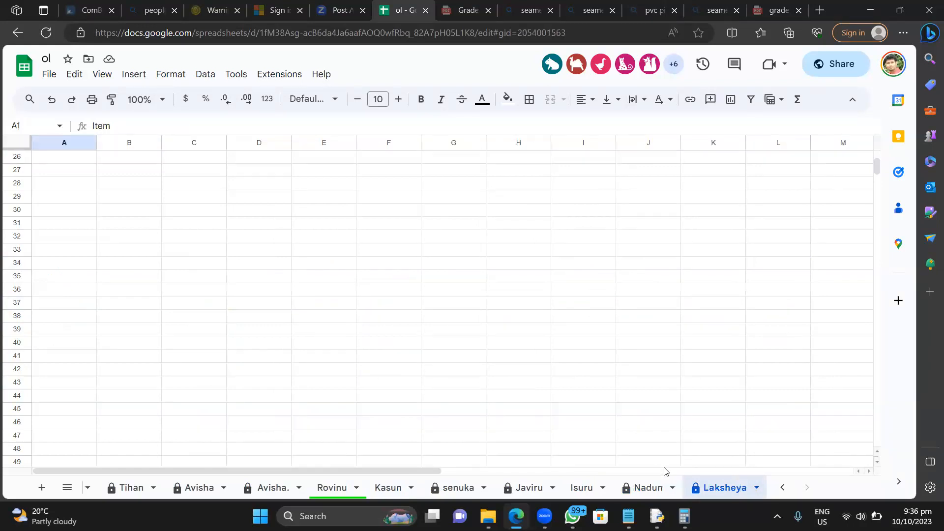
pyautogui.click(783, 489)
pyautogui.click(783, 488)
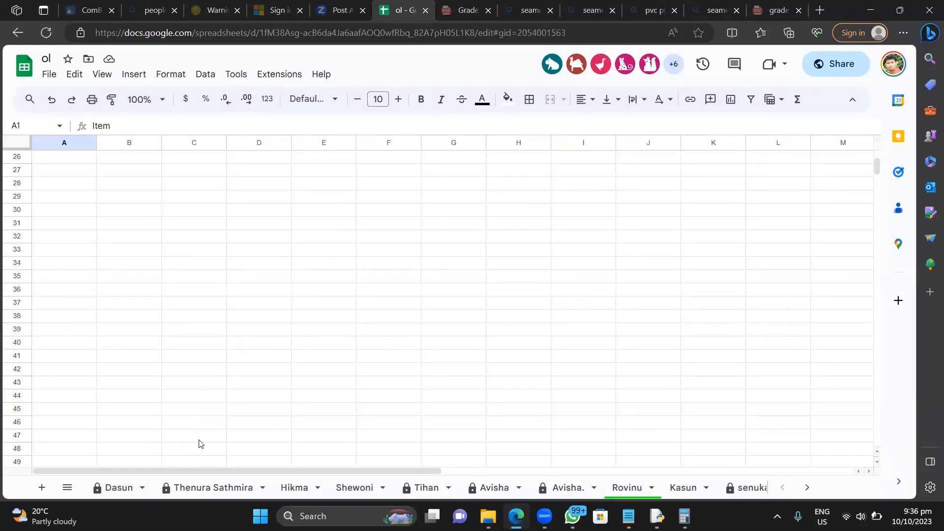
pyautogui.click(116, 487)
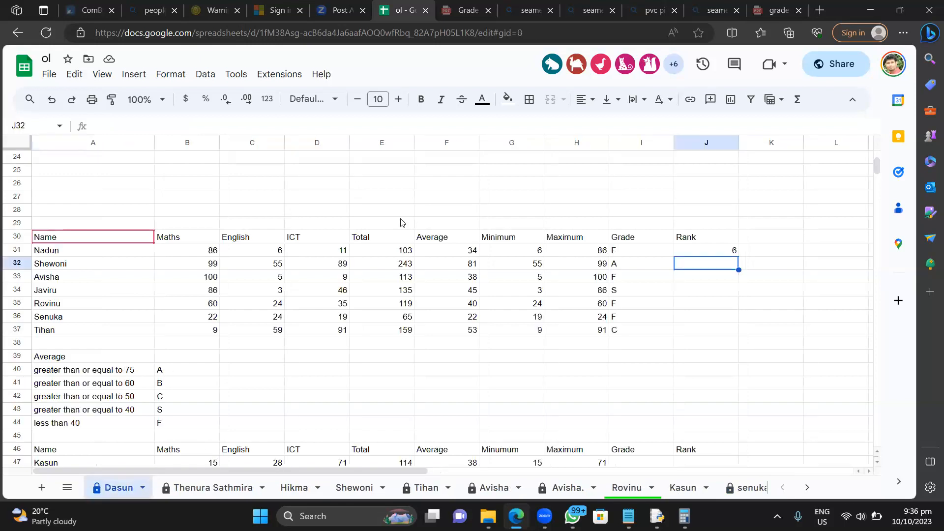
pyautogui.click(434, 253)
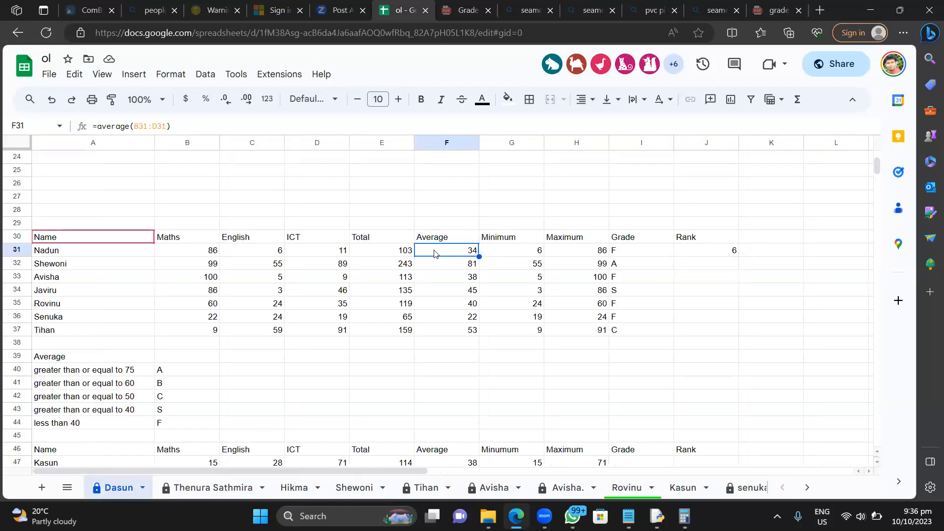
# Open the third sheet and inspect the RANK formulas of its marks table, from J31 to J36.
pyautogui.click(290, 490)
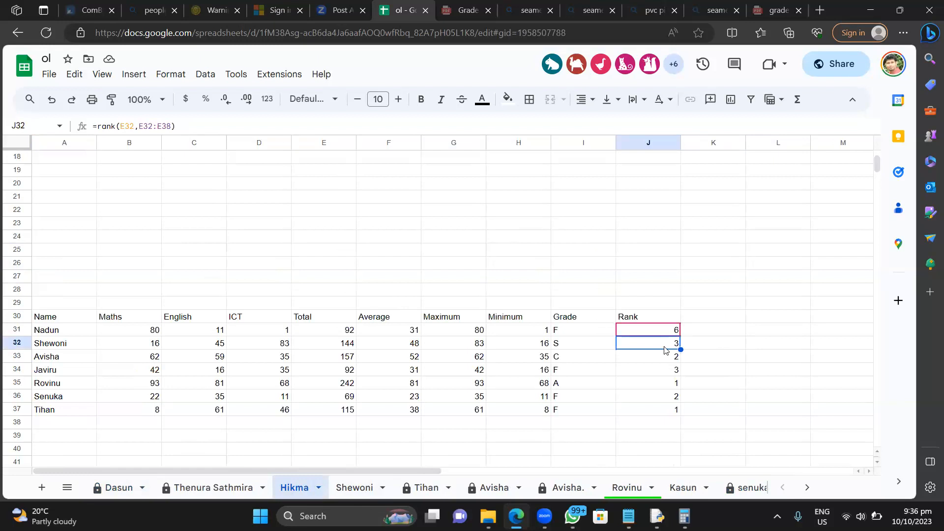
pyautogui.click(664, 332)
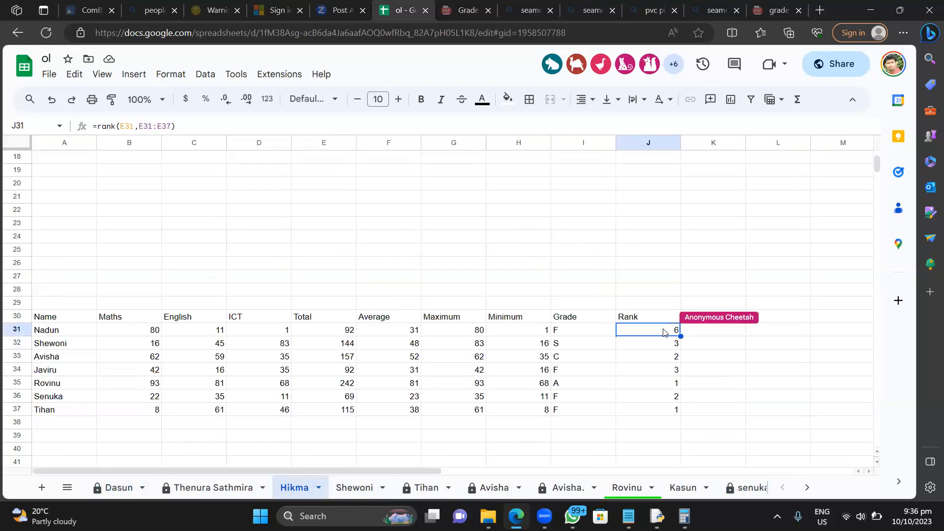
pyautogui.click(665, 372)
pyautogui.click(666, 397)
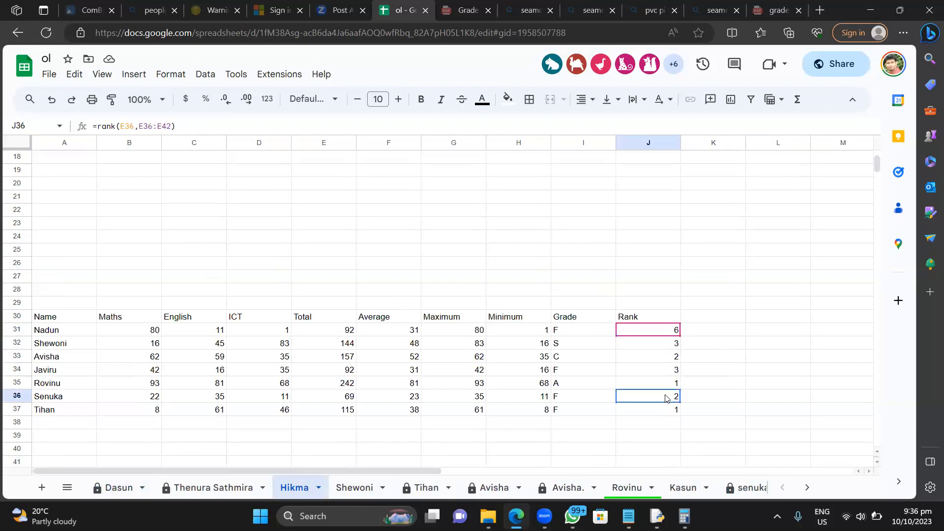
pyautogui.click(672, 347)
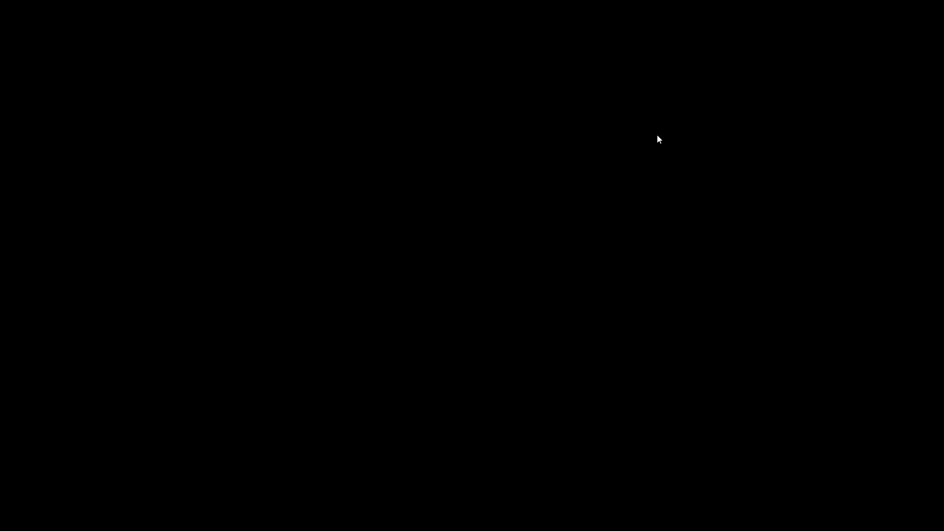
# Recheck the RANK formulas in J35, J33 and J31 of the third sheet's marks table.
pyautogui.press('XF86AudioRaiseVolume')
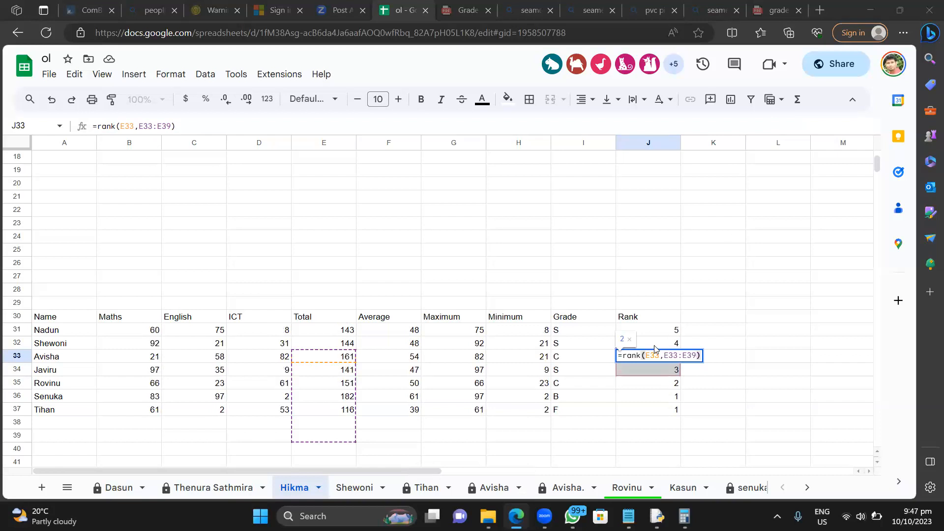
pyautogui.click(666, 383)
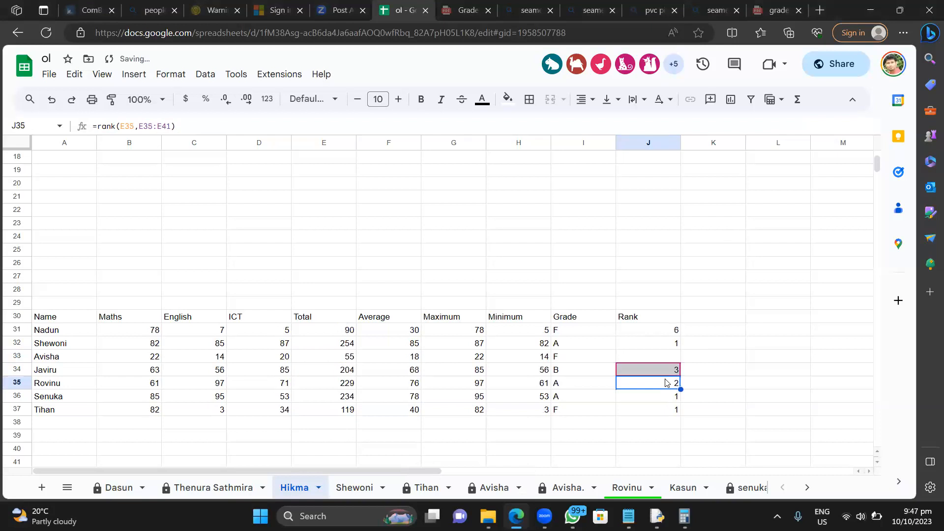
pyautogui.click(662, 358)
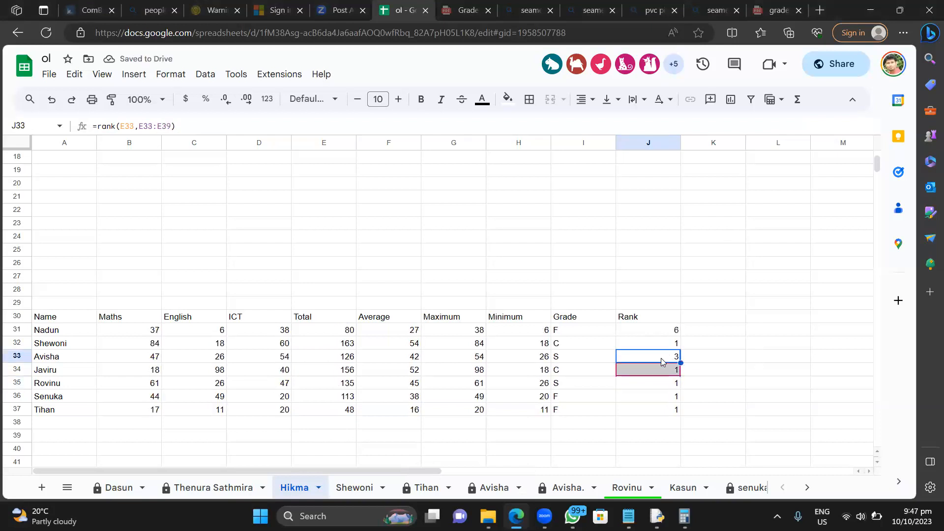
pyautogui.click(663, 332)
# Open the RANK formula in J31 and draw annotation lines pointing at its E31 value and E31:E37 range.
pyautogui.doubleClick(663, 333)
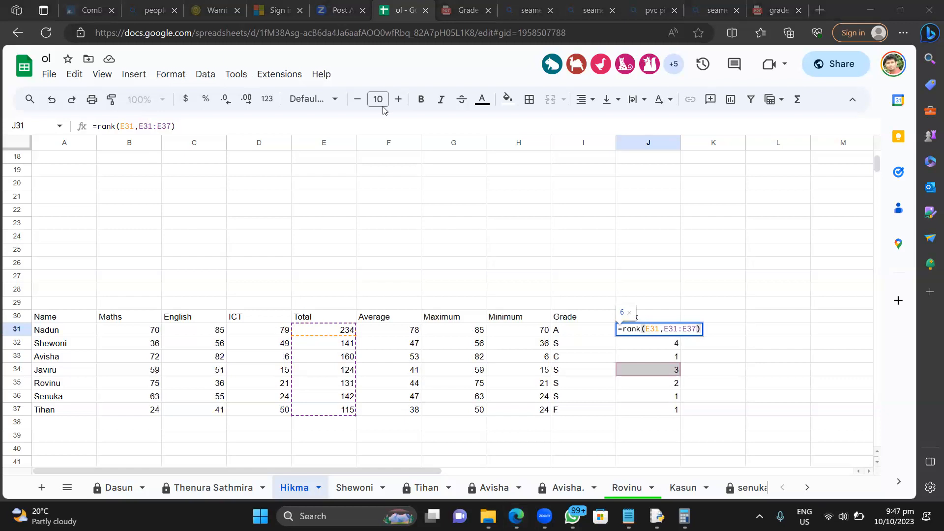
pyautogui.moveTo(149, 195); pyautogui.dragTo(125, 130)
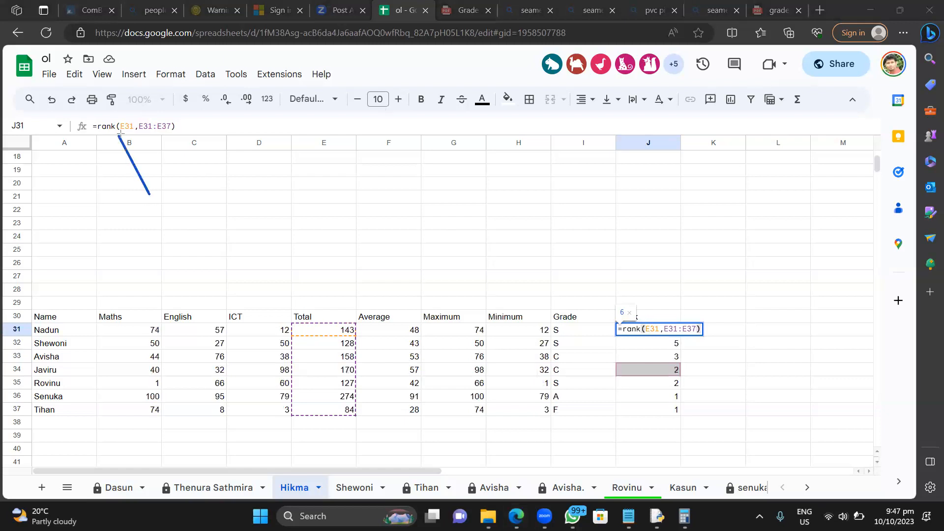
pyautogui.moveTo(176, 178)
pyautogui.mouseDown()
pyautogui.moveTo(145, 134)
pyautogui.moveTo(178, 133)
pyautogui.mouseUp()
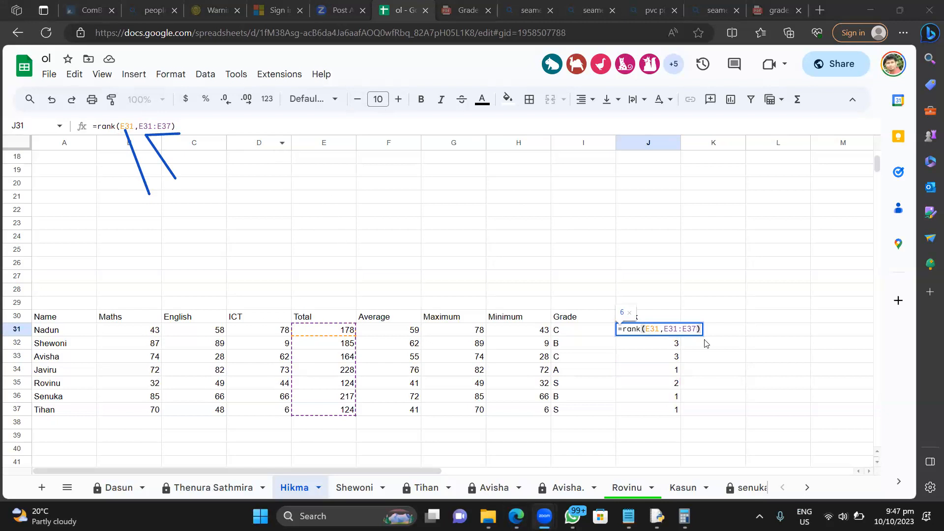
# Check that the RANK formulas in J32 through J35 each use the full E31:E37 range.
pyautogui.click(654, 344)
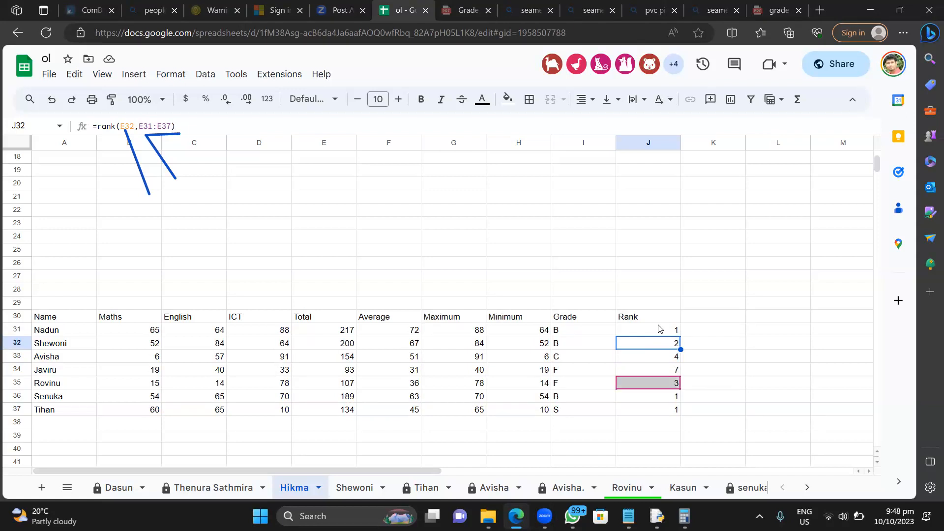
pyautogui.click(653, 360)
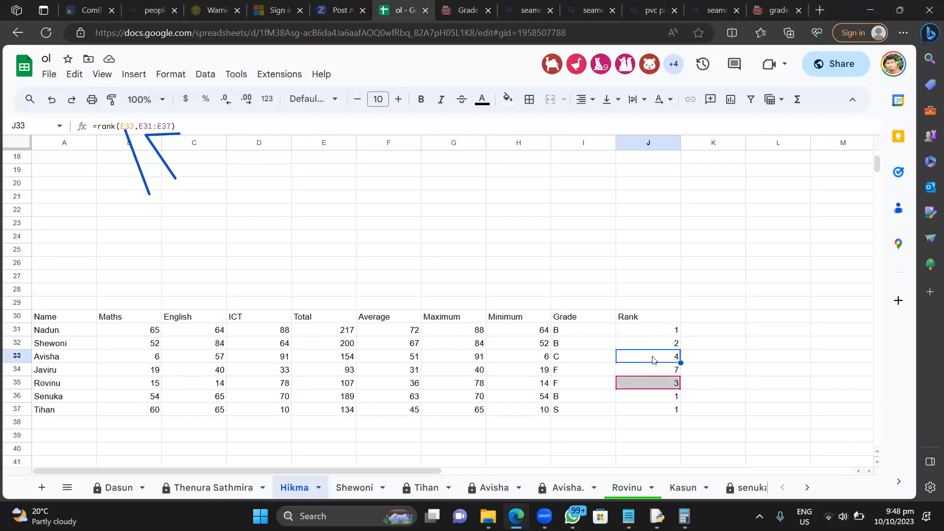
pyautogui.press('Down')
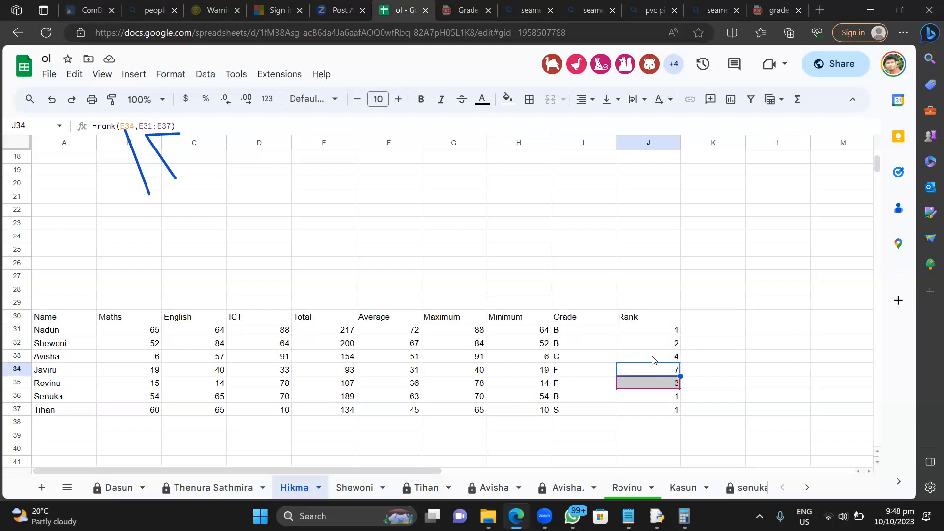
pyautogui.press('Down')
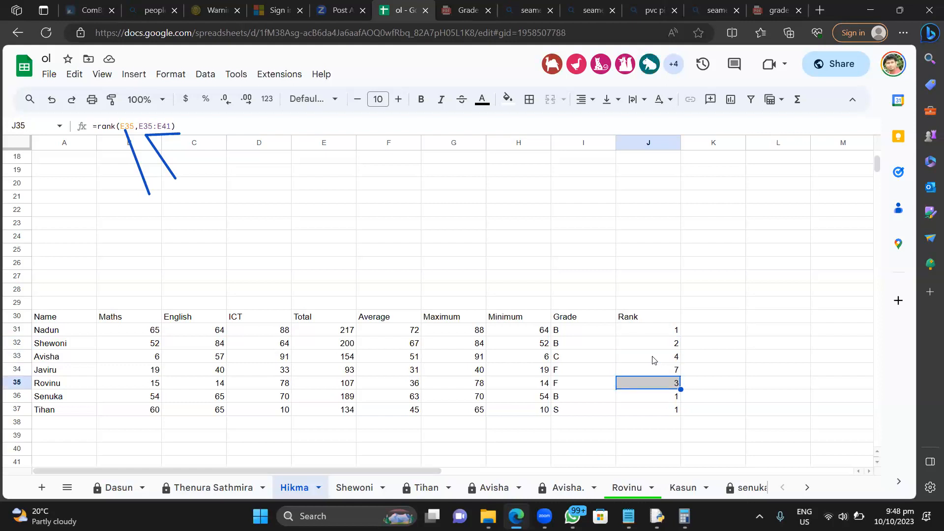
pyautogui.press('Up')
pyautogui.press('Down')
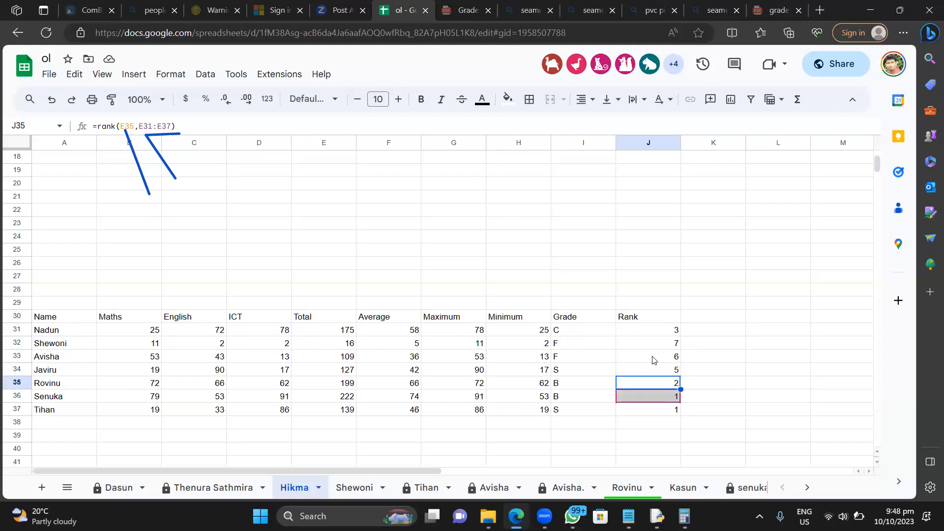
# Move between J35, J36 and J37 to verify that their RANK formulas are corrected to the E31:E37 range.
pyautogui.press('Down')
pyautogui.press('Up')
pyautogui.press('Down')
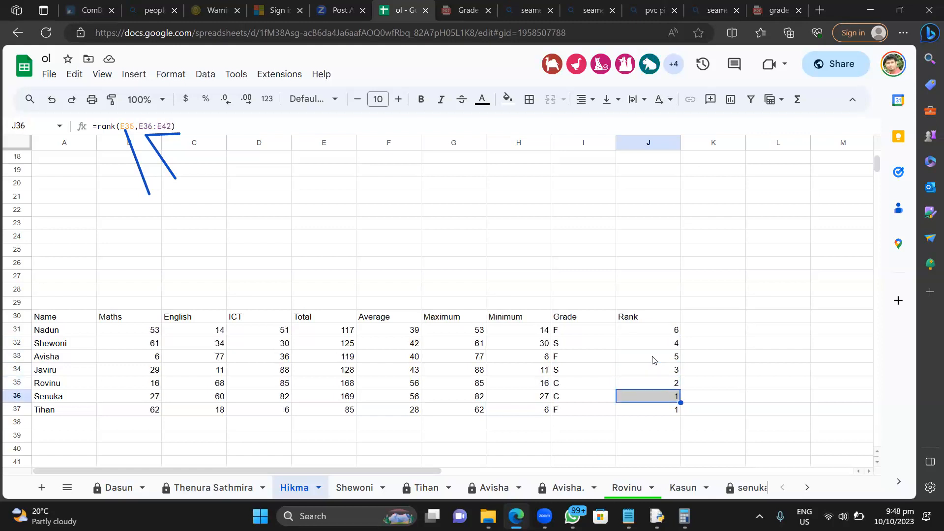
pyautogui.press('Up')
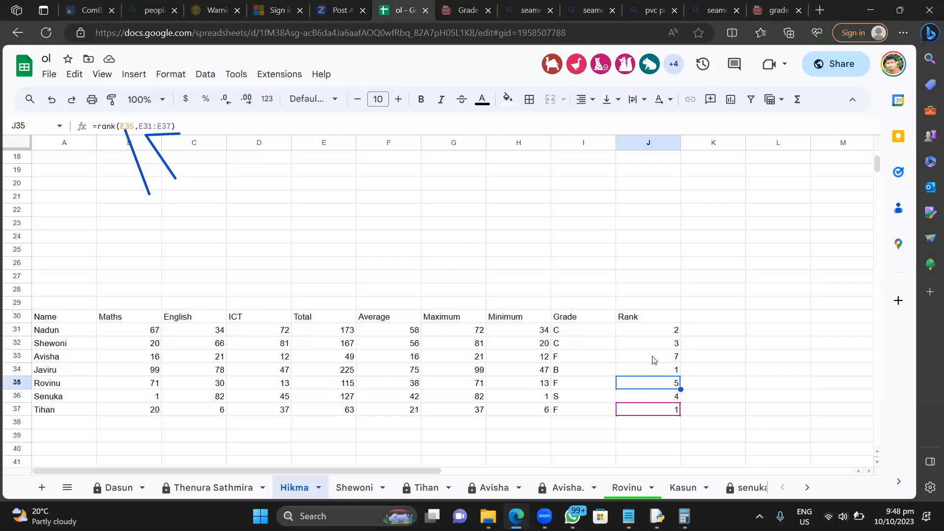
pyautogui.press('Down')
pyautogui.press('Down')
pyautogui.press('Up')
pyautogui.press('Up')
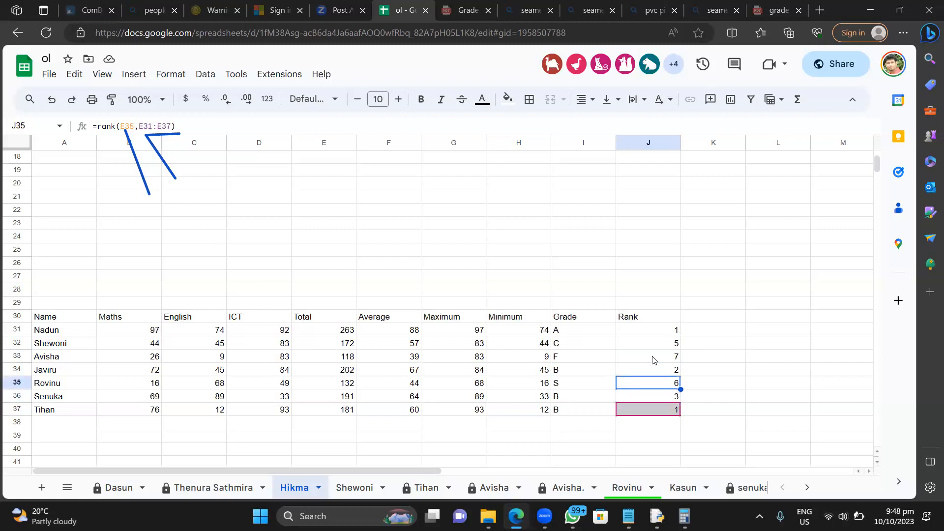
pyautogui.press('Down')
pyautogui.press('Down')
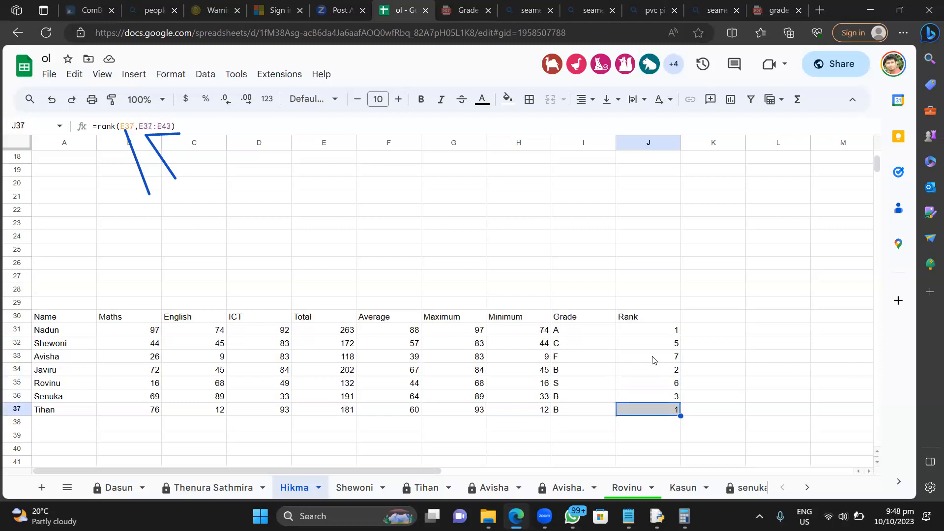
pyautogui.press('Up')
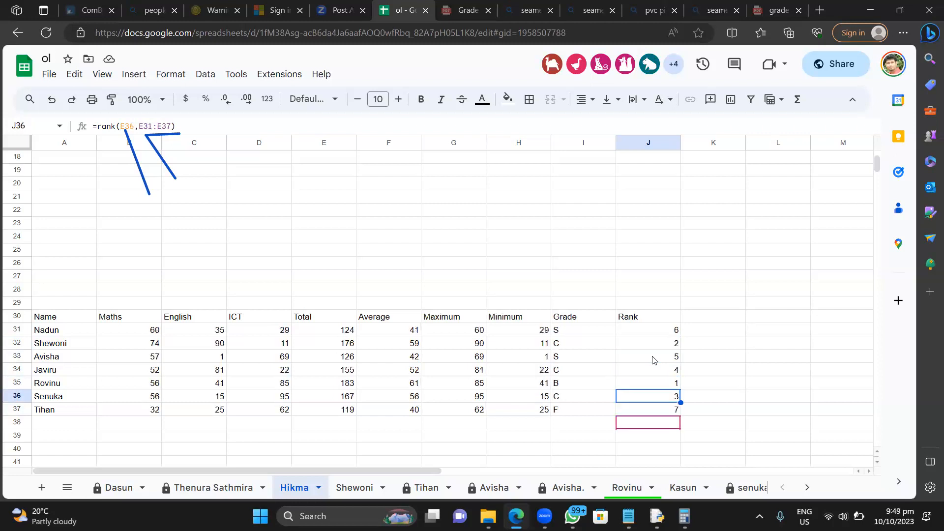
# Select J31, clear the old annotation lines, and mark its RANK formula with a highlight rectangle.
pyautogui.click(670, 326)
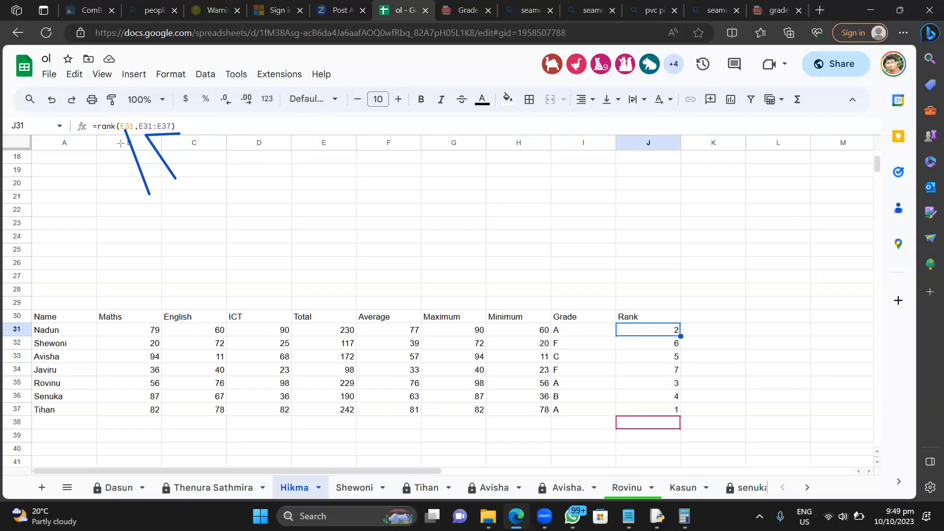
pyautogui.moveTo(89, 123); pyautogui.dragTo(187, 136)
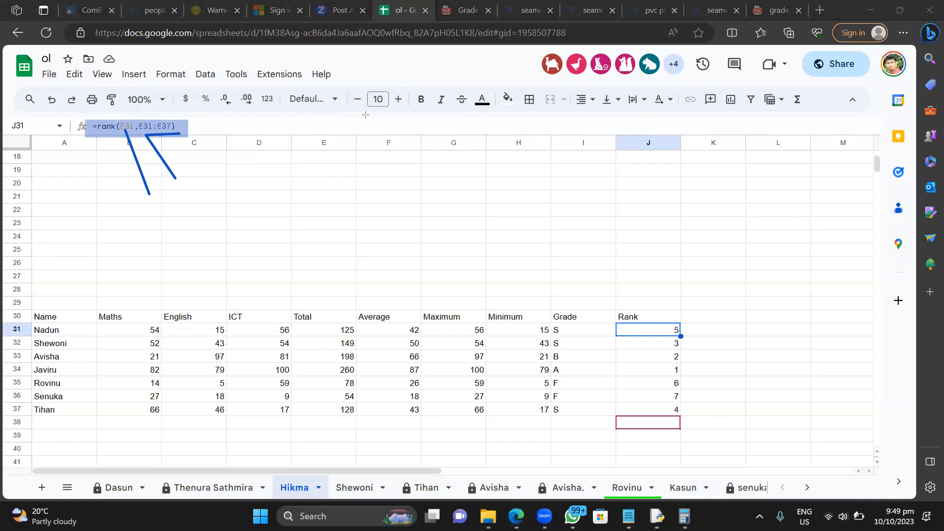
pyautogui.click(590, 142)
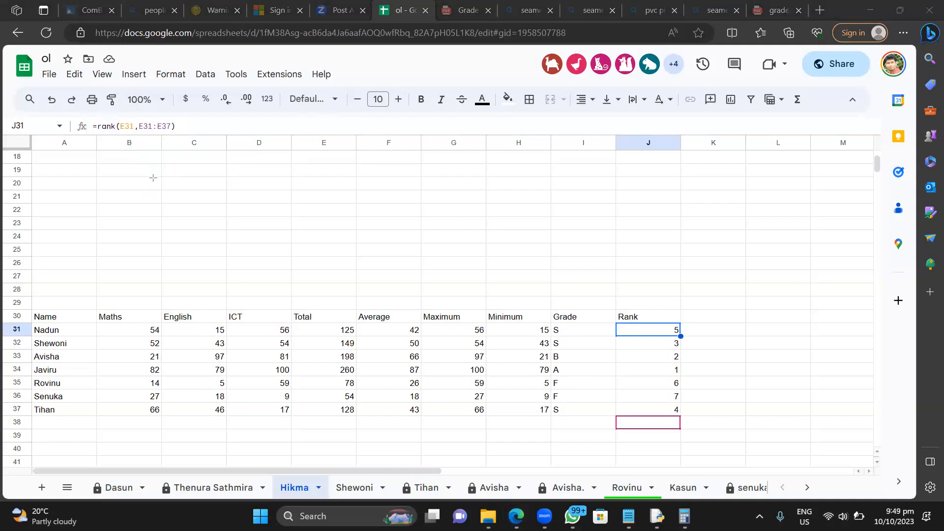
pyautogui.moveTo(73, 118); pyautogui.dragTo(197, 150)
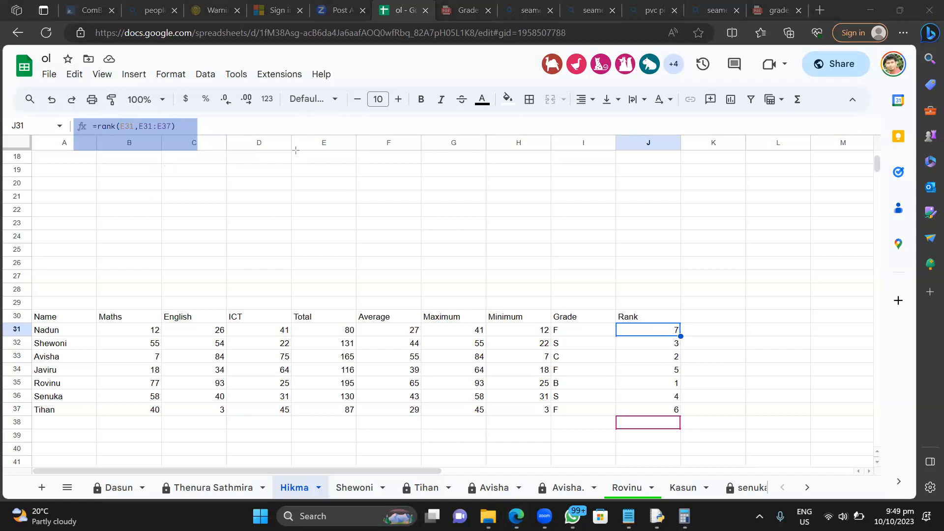
# Examine the RANK formulas in J31 through J37 one by one, checking the range each of them uses.
pyautogui.click(662, 330)
pyautogui.press('Down')
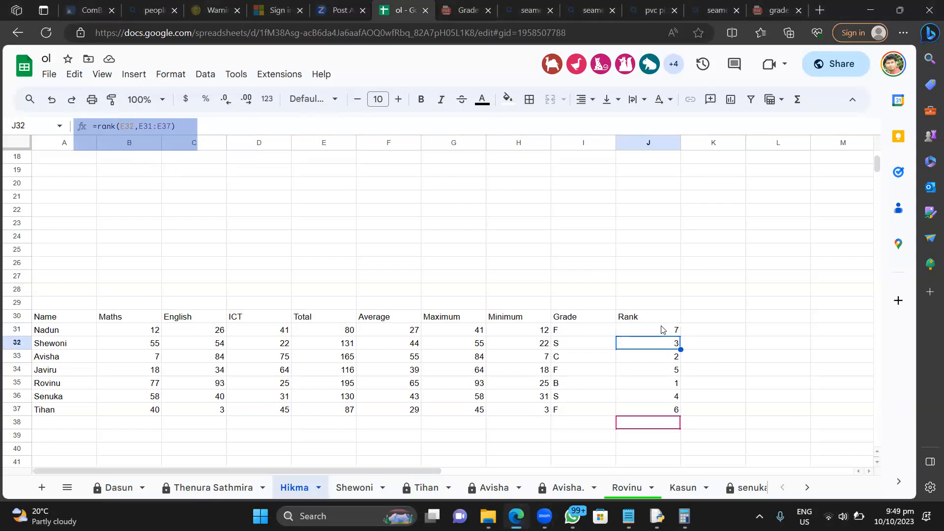
pyautogui.press('Down')
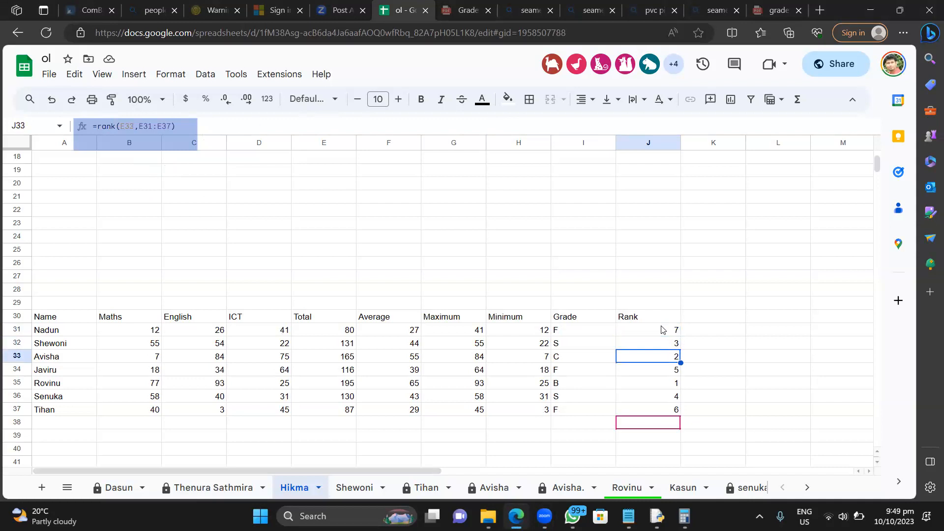
pyautogui.press('Down')
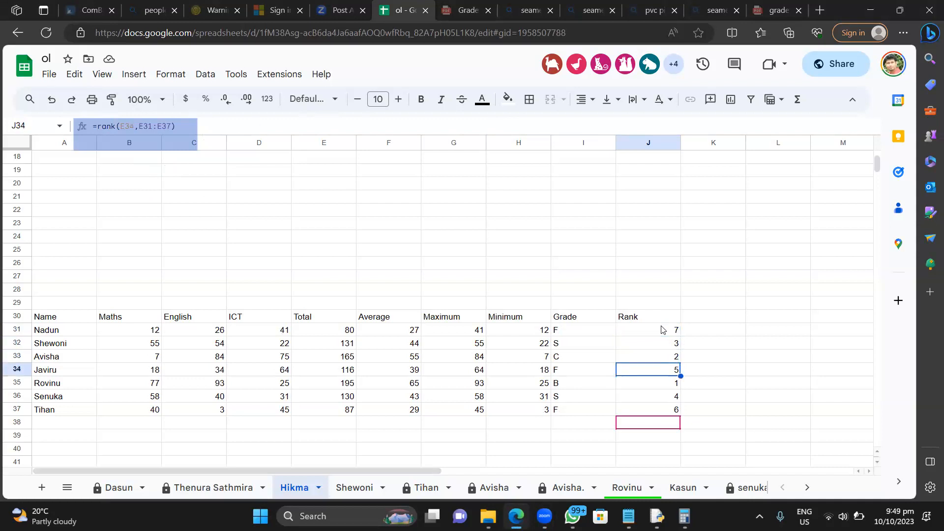
pyautogui.press('Down')
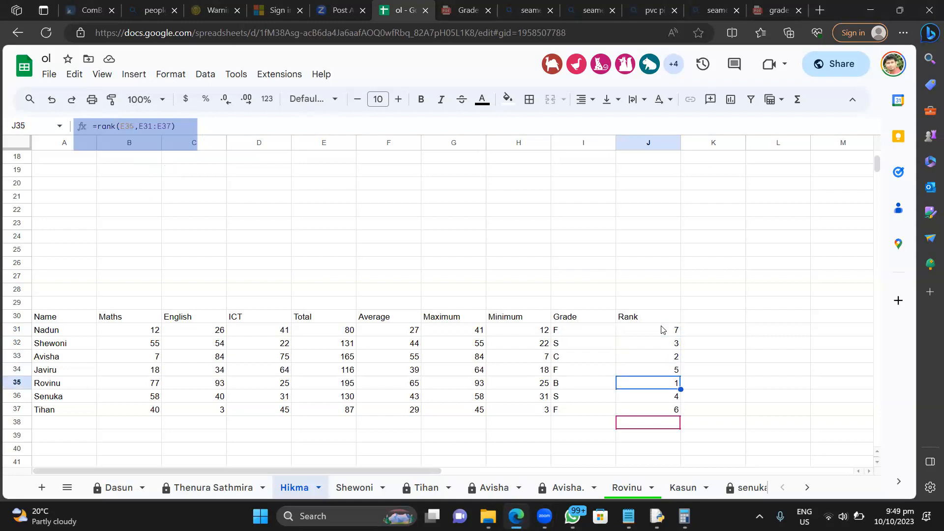
pyautogui.press('Down')
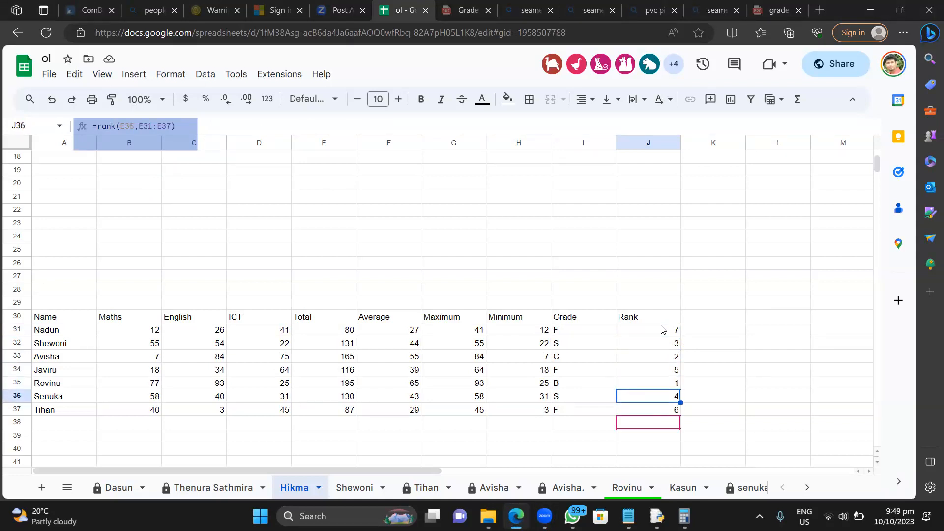
pyautogui.press('Down')
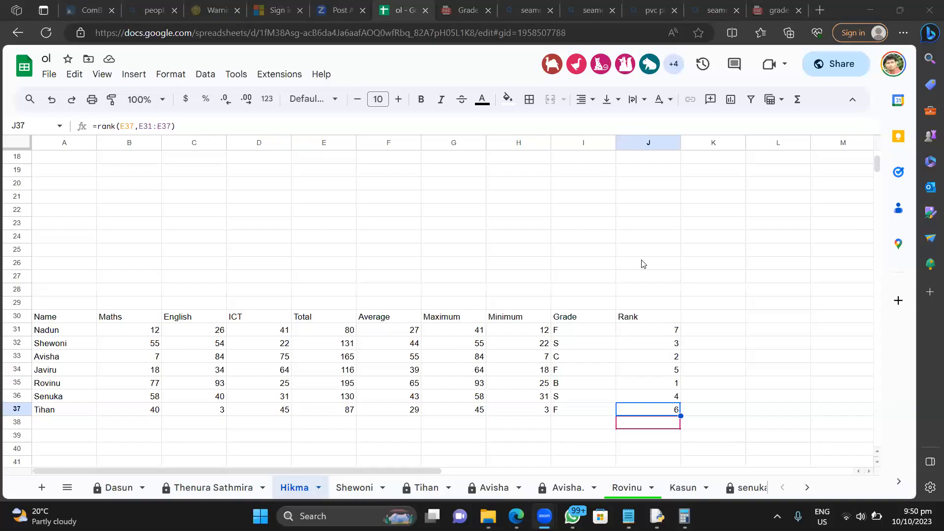
pyautogui.click(642, 262)
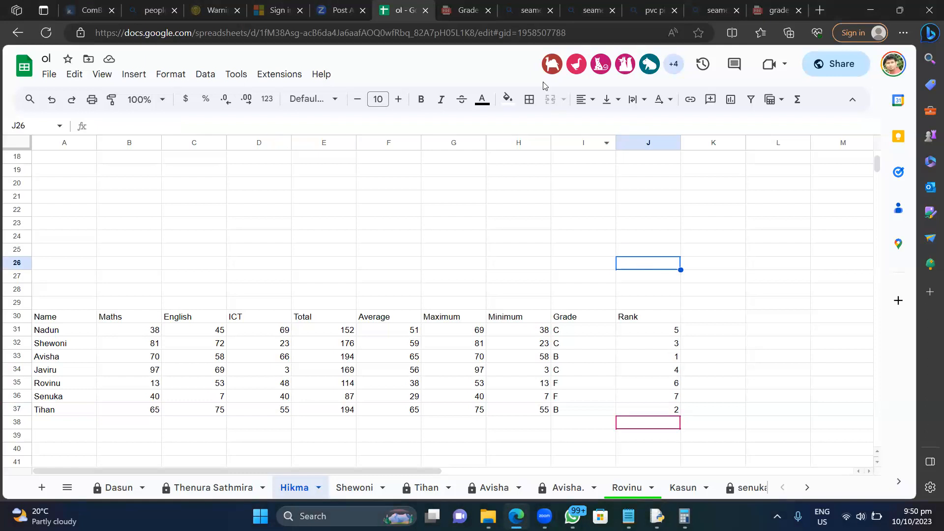
# On the first student's sheet, replace the RANK formula in J31 with =rank(E31,E31:E37) so it ranks by Total.
pyautogui.click(649, 324)
pyautogui.click(117, 493)
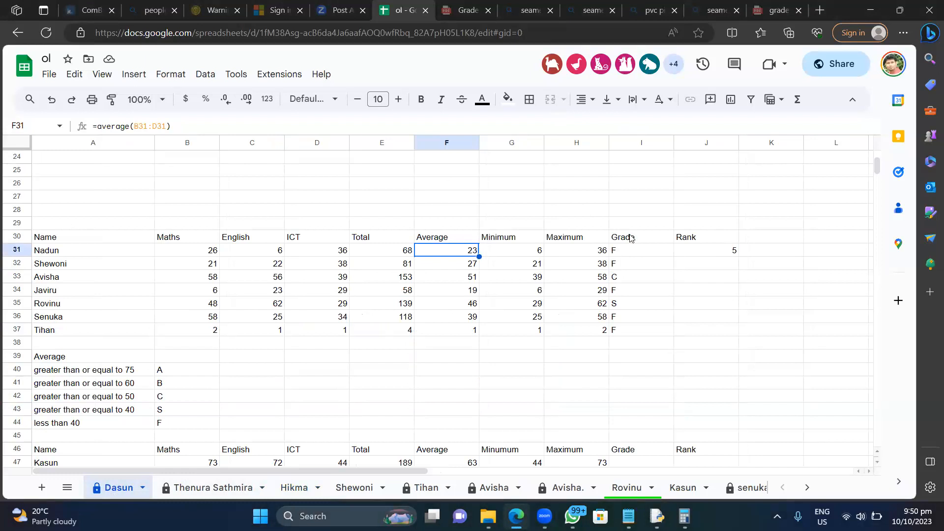
pyautogui.click(721, 253)
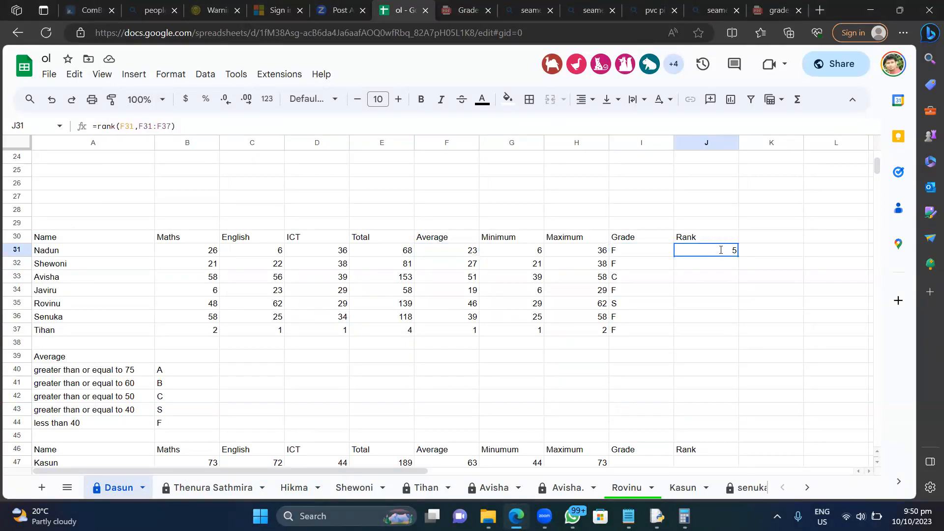
pyautogui.doubleClick(721, 254)
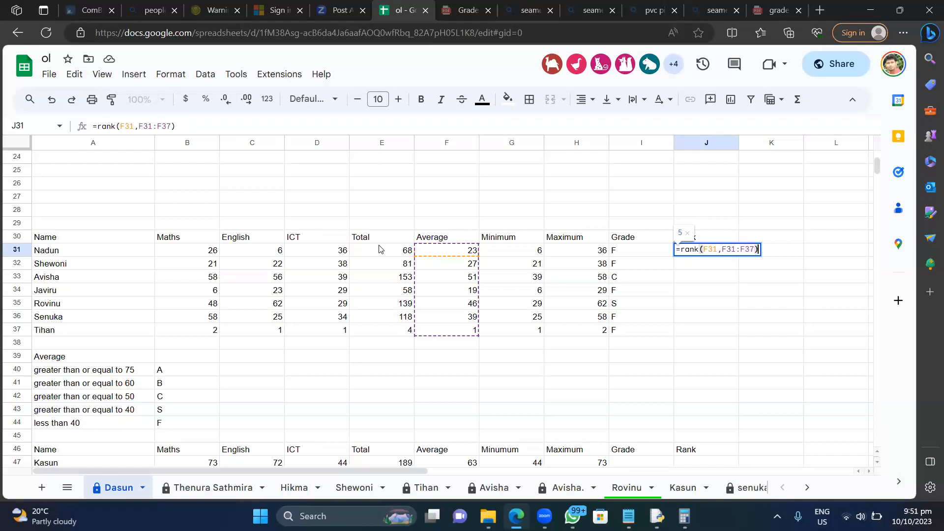
pyautogui.press('BackSpace')
pyautogui.press('BackSpace')
pyautogui.press('BackSpace')
pyautogui.press('BackSpace')
pyautogui.press('BackSpace')
pyautogui.press('BackSpace')
pyautogui.press('BackSpace')
pyautogui.press('BackSpace')
pyautogui.press('BackSpace')
pyautogui.press('BackSpace')
pyautogui.press('BackSpace')
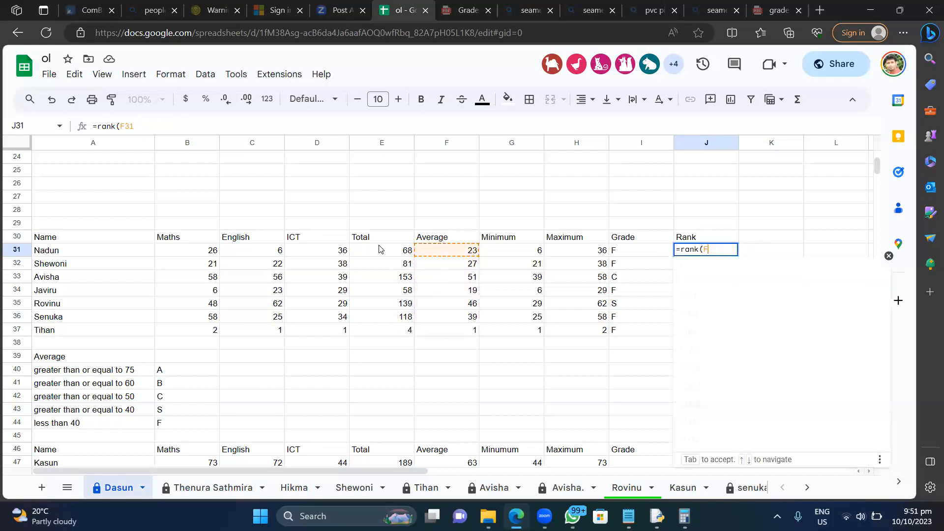
pyautogui.press('BackSpace')
pyautogui.press('BackSpace')
pyautogui.press('BackSpace')
pyautogui.press('BackSpace')
pyautogui.press('BackSpace')
pyautogui.press('BackSpace')
pyautogui.write('r')
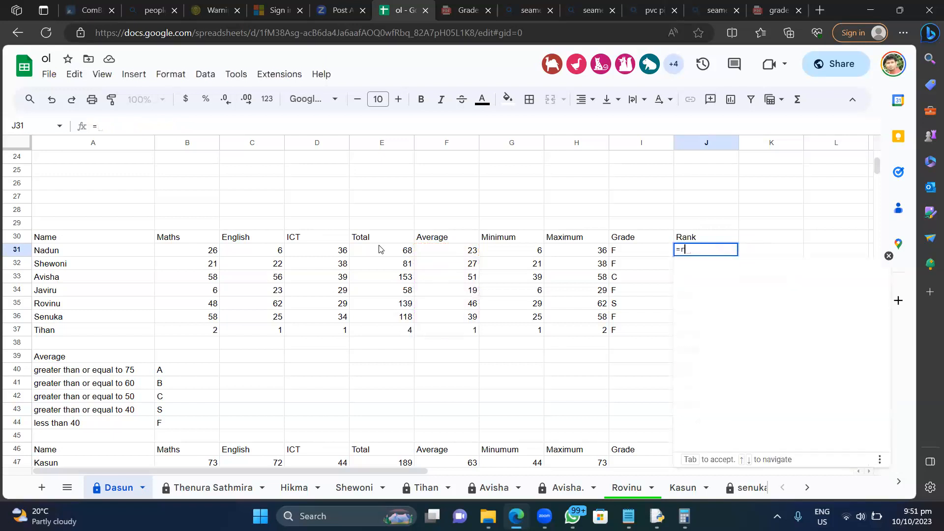
pyautogui.write('ank(')
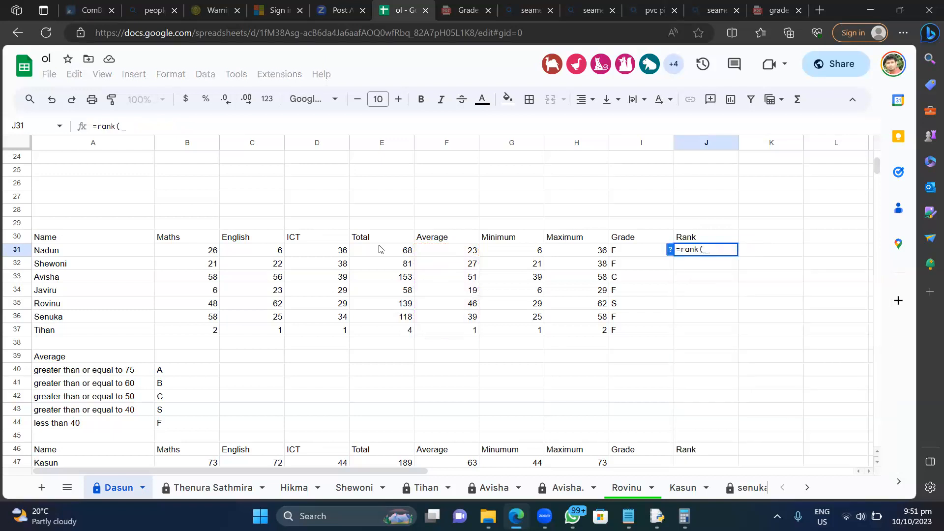
pyautogui.click(406, 253)
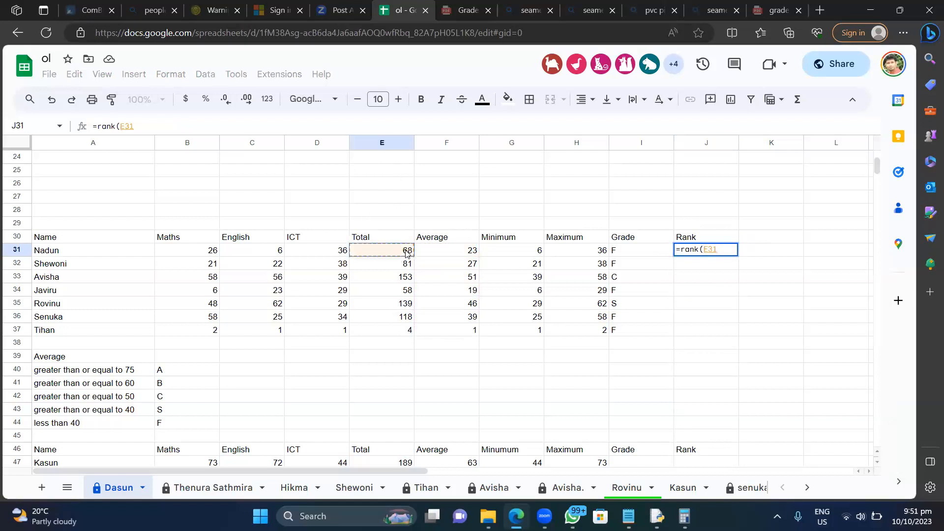
pyautogui.write(',')
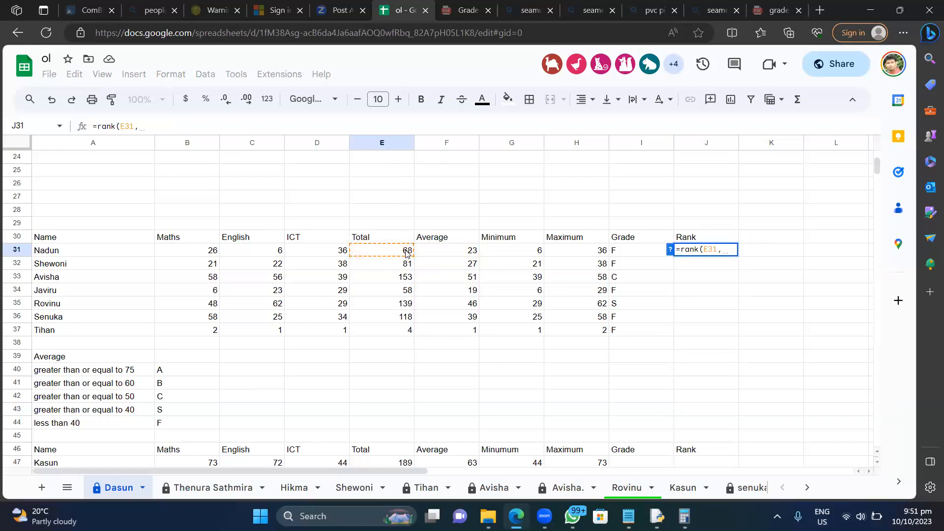
pyautogui.write('E31')
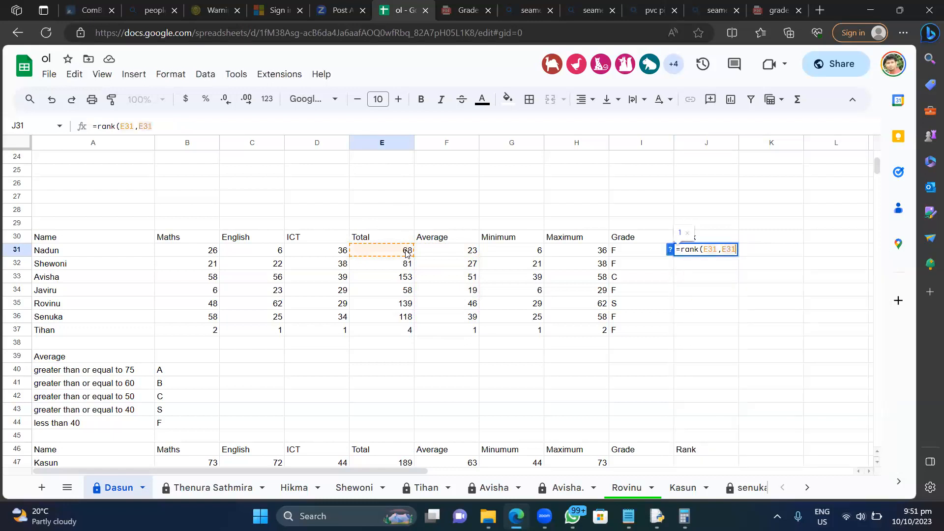
pyautogui.write(':')
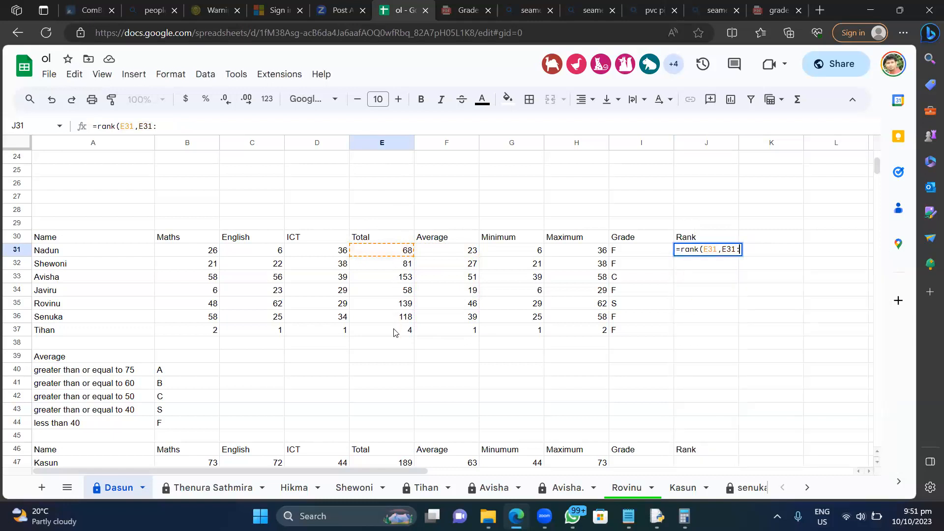
pyautogui.write('E37)')
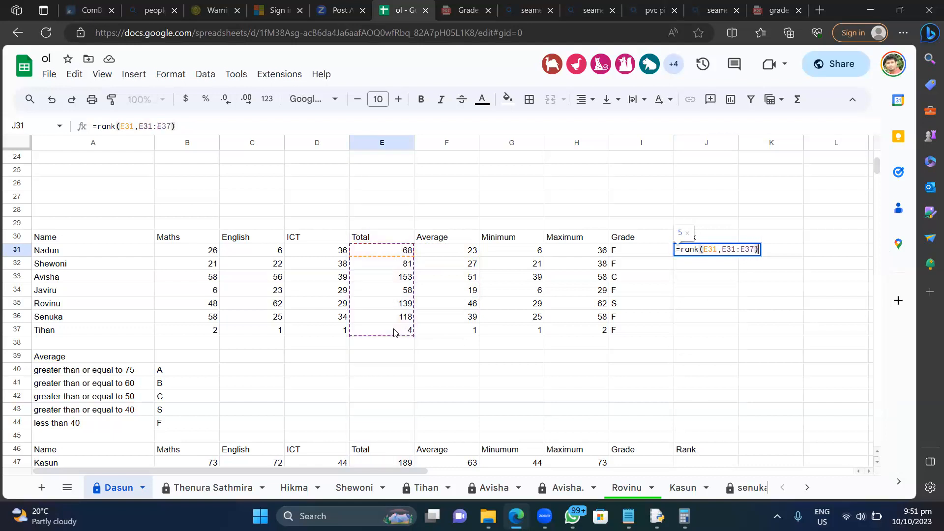
pyautogui.press('Return')
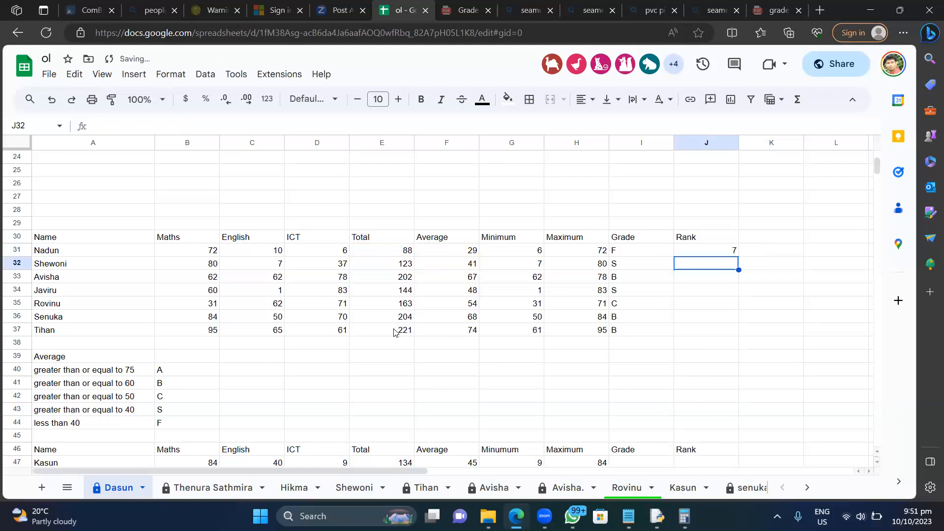
# Try to fill the J30:J31 selection down through J37, and undo the fill.
pyautogui.click(719, 245)
pyautogui.moveTo(718, 244); pyautogui.dragTo(742, 330)
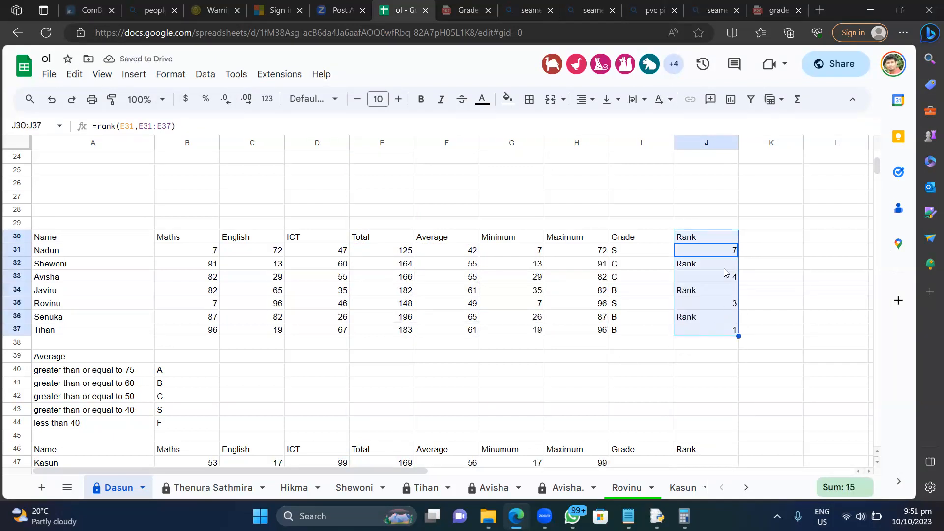
pyautogui.hotkey('ctrl', 'z')
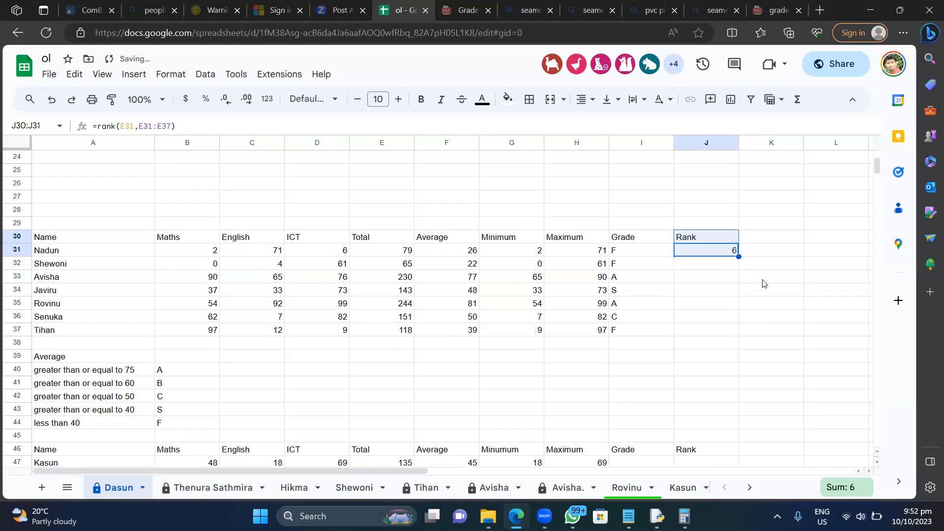
pyautogui.click(763, 280)
pyautogui.moveTo(729, 250); pyautogui.dragTo(733, 242)
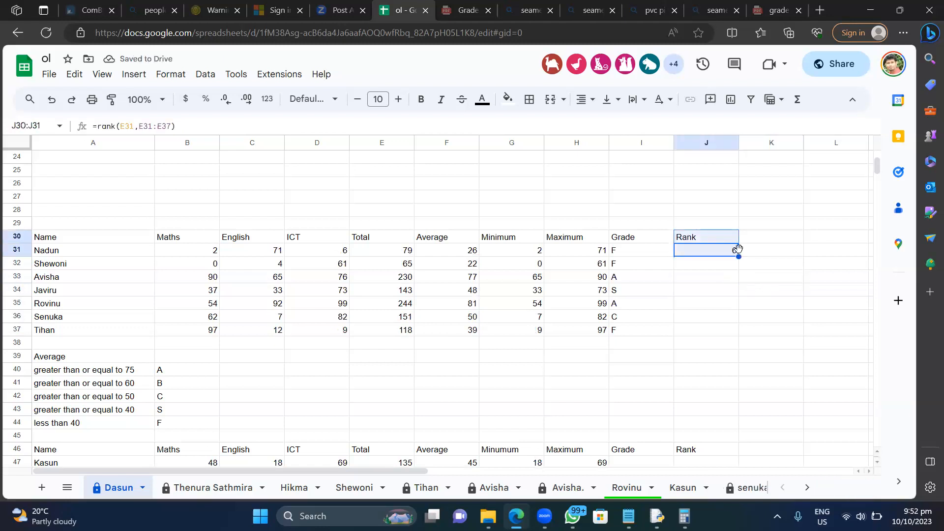
# Select only J31 and fill its RANK formula down through J37.
pyautogui.click(722, 277)
pyautogui.click(727, 252)
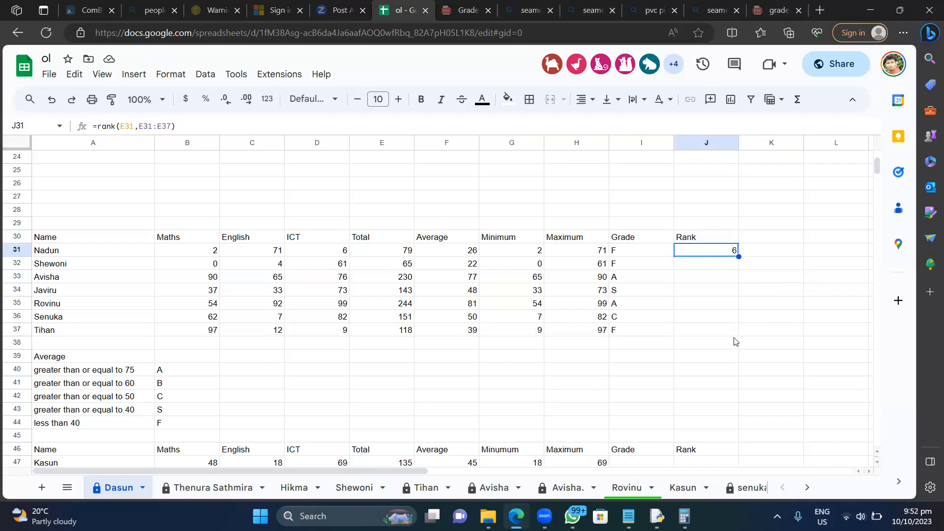
pyautogui.click(721, 264)
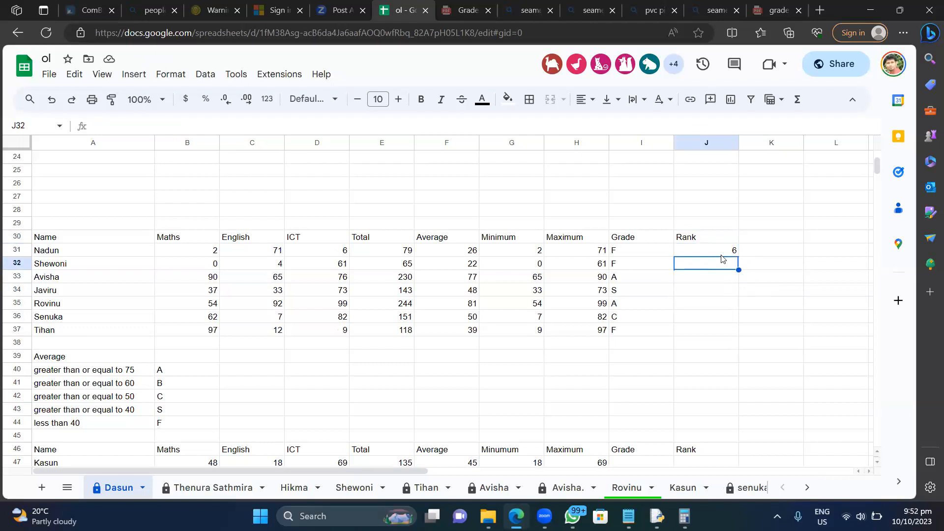
pyautogui.click(721, 255)
pyautogui.moveTo(739, 256); pyautogui.dragTo(730, 331)
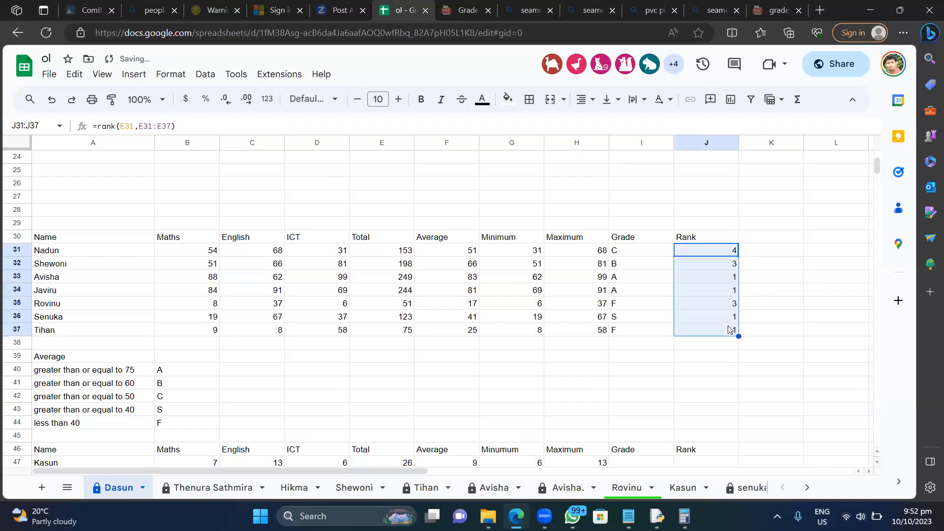
# Examine the RANK formulas in J31, J32 and J33, opening J32 and J33 to show the ranges they cover.
pyautogui.doubleClick(725, 250)
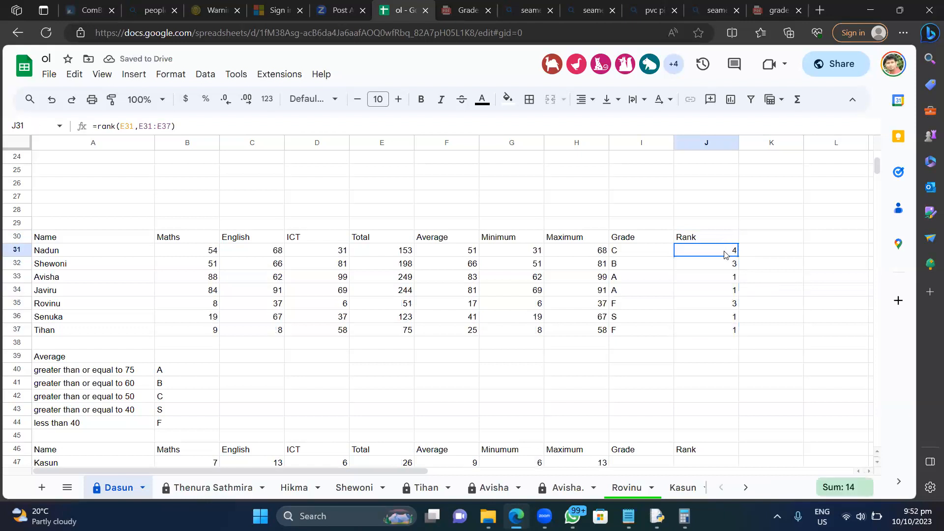
pyautogui.press('Return')
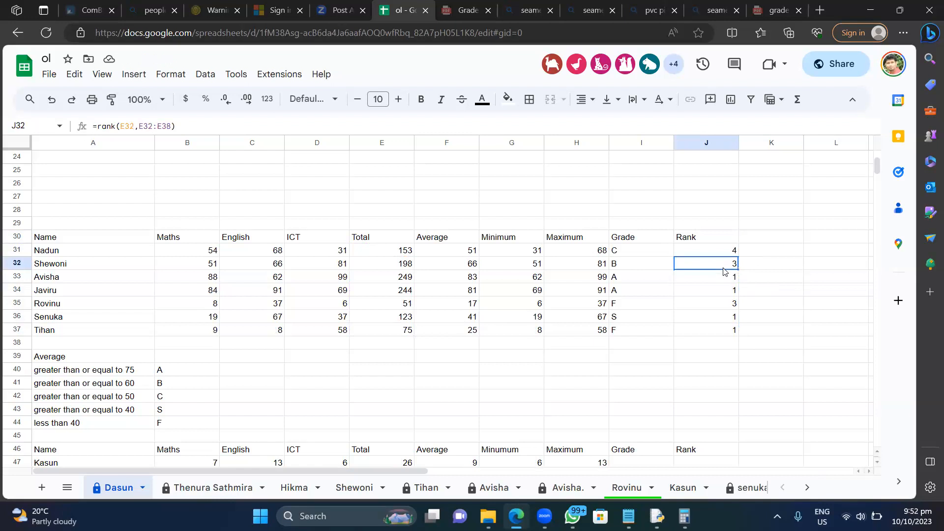
pyautogui.doubleClick(722, 268)
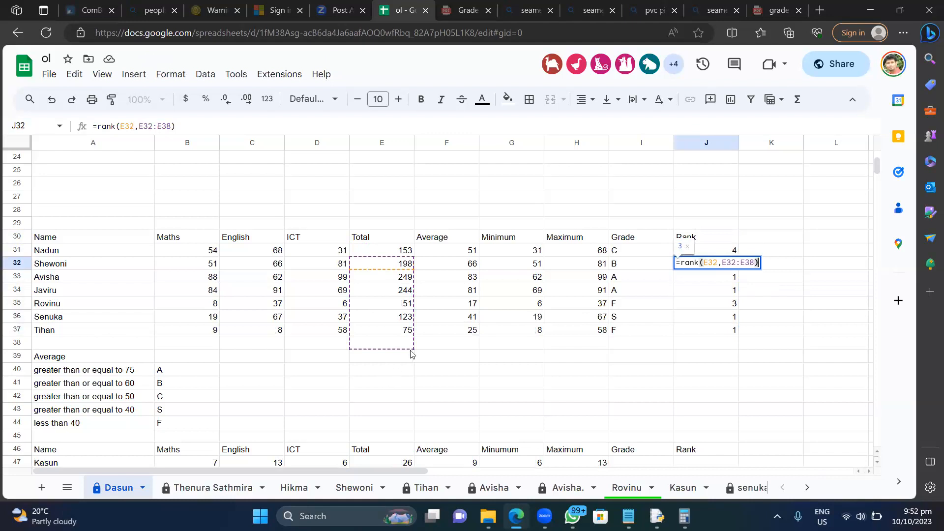
pyautogui.press('Return')
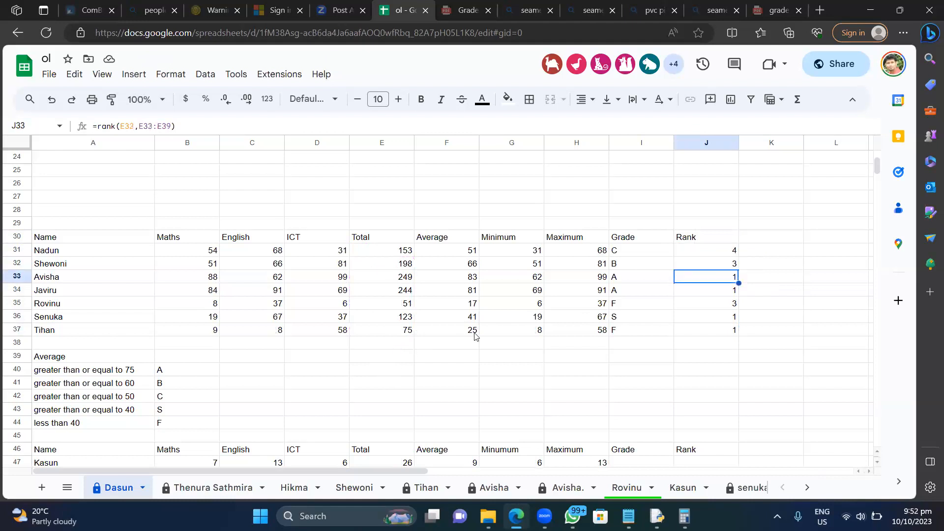
pyautogui.doubleClick(724, 280)
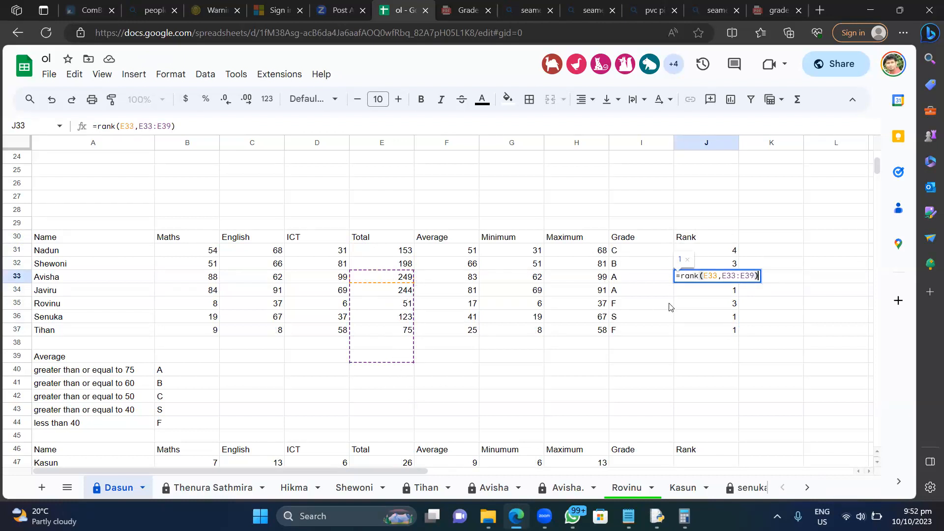
pyautogui.press('Return')
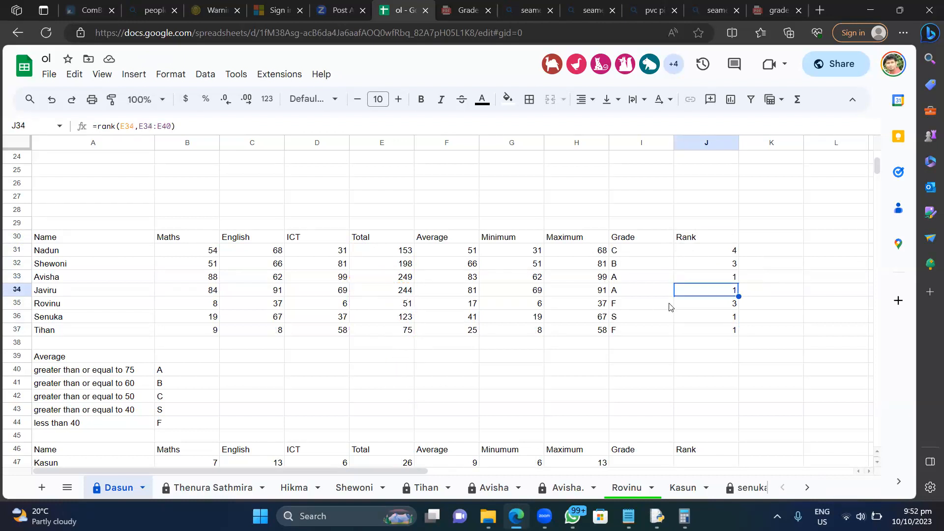
# Examine the RANK formulas in J34 through J37 one by one, showing the cell range each one covers.
pyautogui.doubleClick(729, 290)
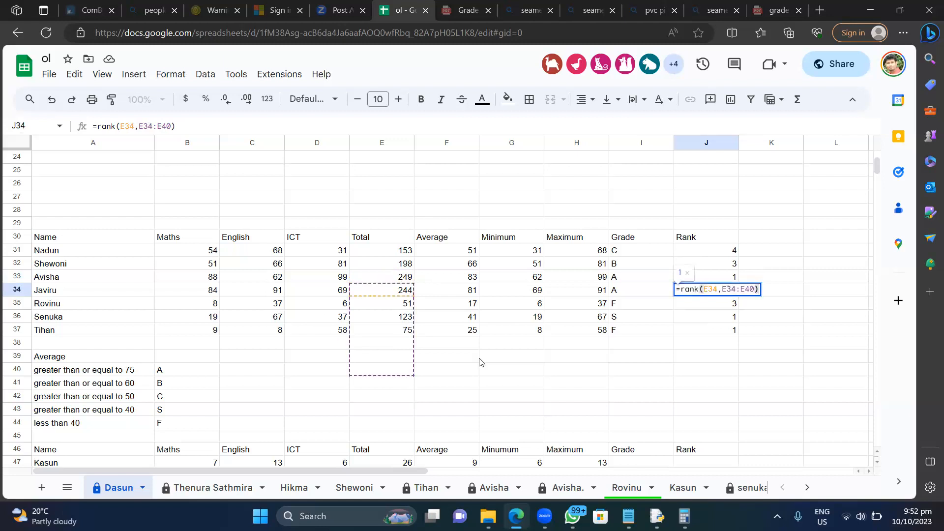
pyautogui.press('Return')
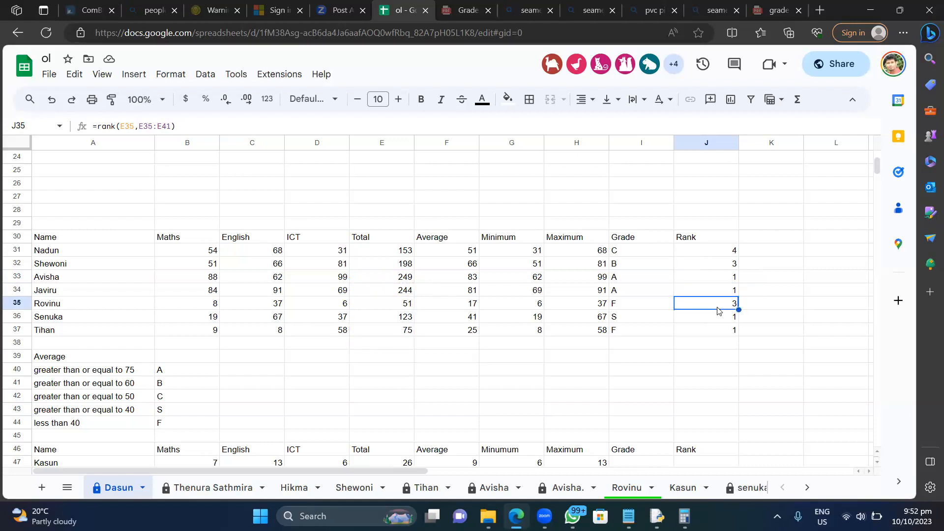
pyautogui.doubleClick(719, 309)
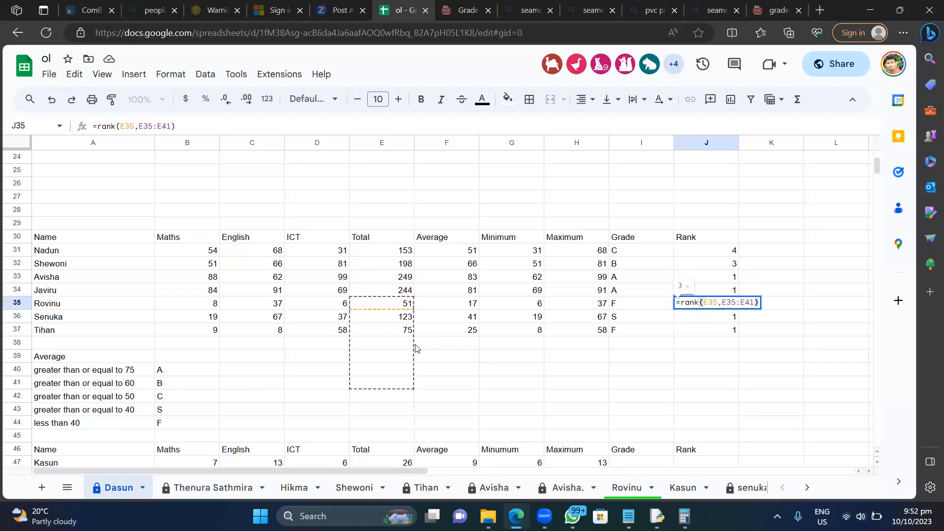
pyautogui.press('Return')
pyautogui.doubleClick(718, 320)
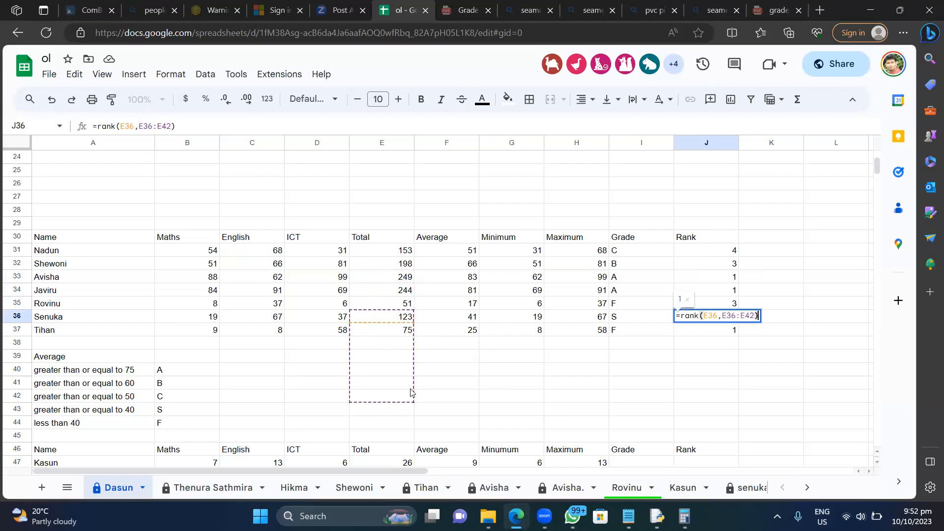
pyautogui.press('Return')
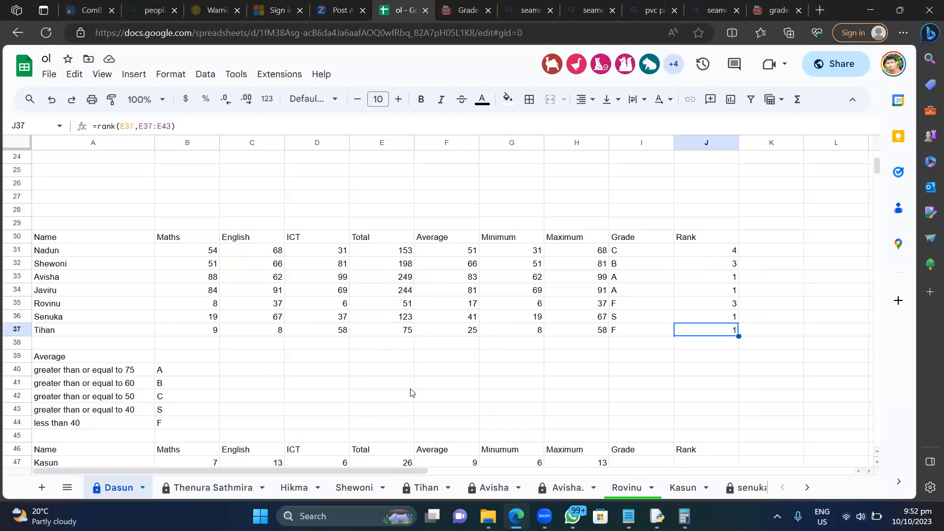
pyautogui.doubleClick(689, 333)
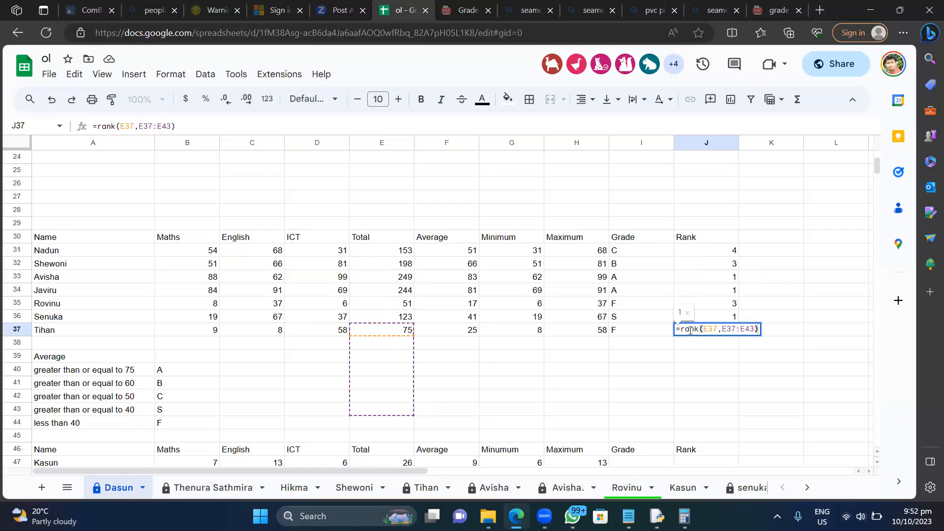
pyautogui.press('Return')
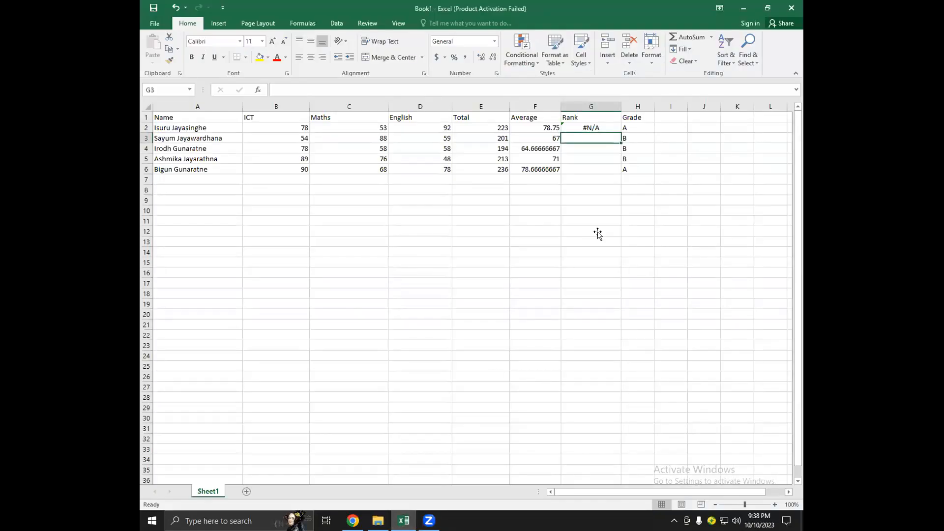
# Switch to the student's Excel workbook and correct the RANK formula in G2 so its range starts at E2 instead of E3.
pyautogui.doubleClick(609, 132)
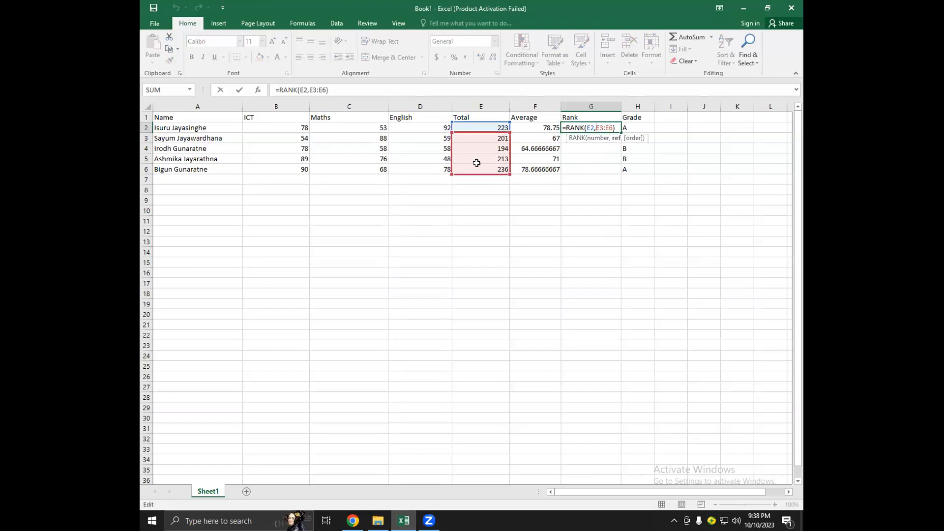
pyautogui.click(602, 127)
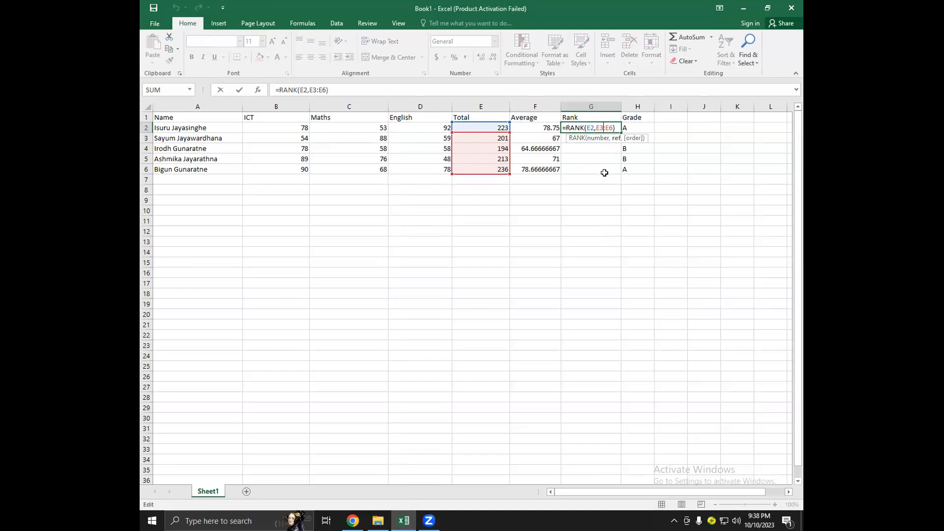
pyautogui.press('Delete')
pyautogui.write('2')
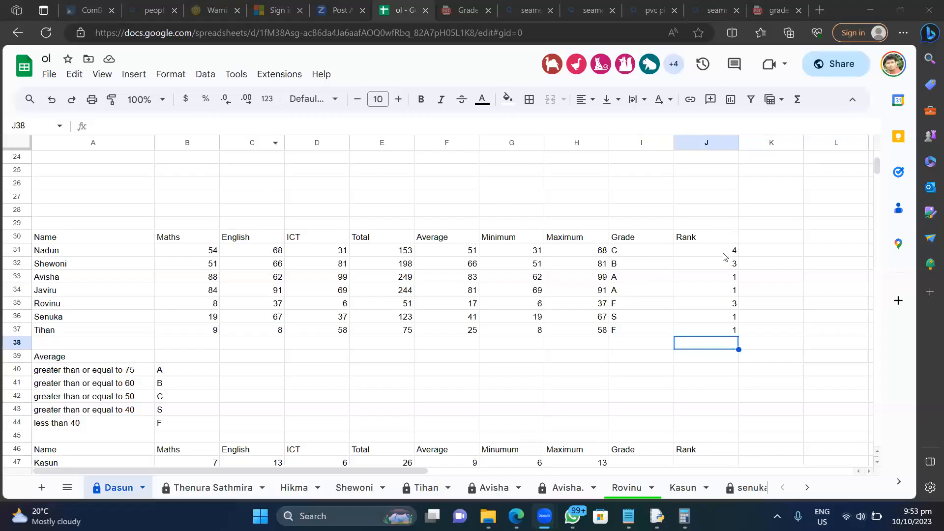
# Switch back to the Google Sheets marks table and examine the RANK formula in J31, showing its number cell and its range.
pyautogui.click(721, 252)
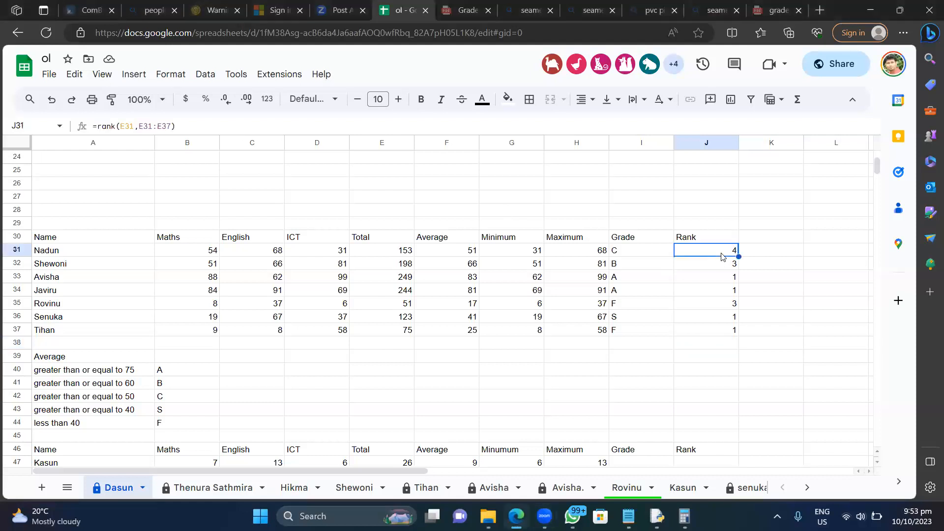
pyautogui.doubleClick(721, 255)
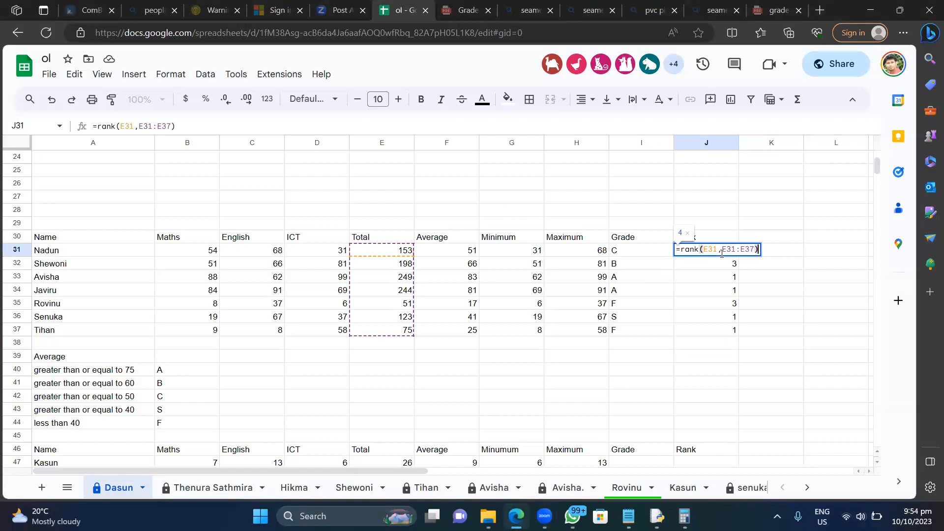
pyautogui.click(710, 309)
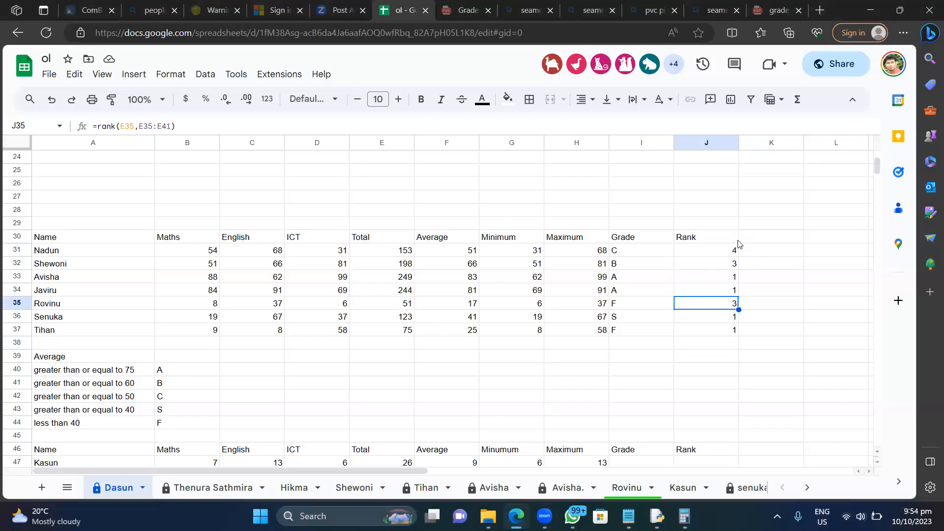
pyautogui.click(723, 254)
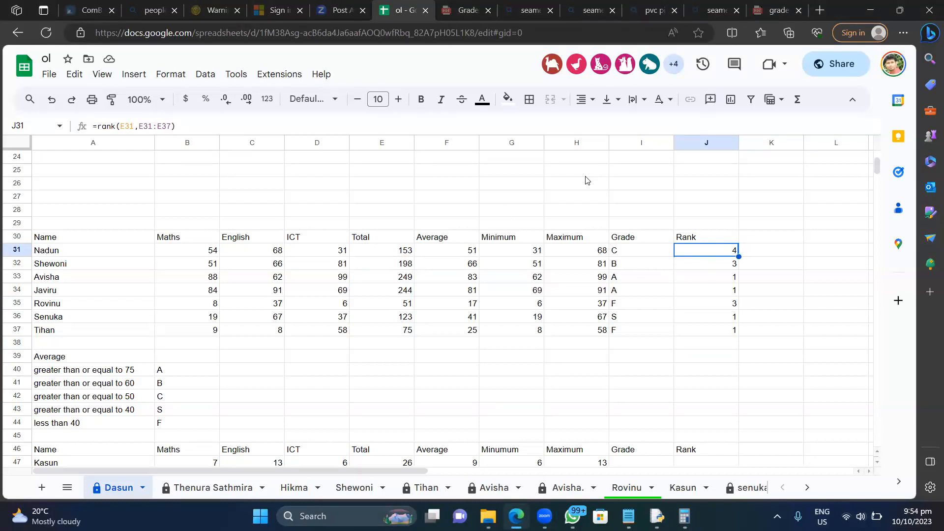
pyautogui.doubleClick(713, 254)
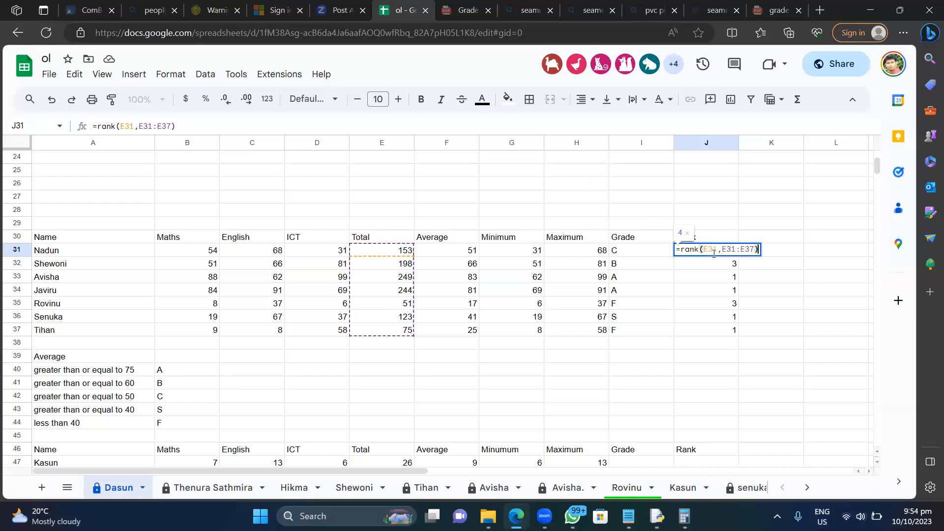
pyautogui.press('Return')
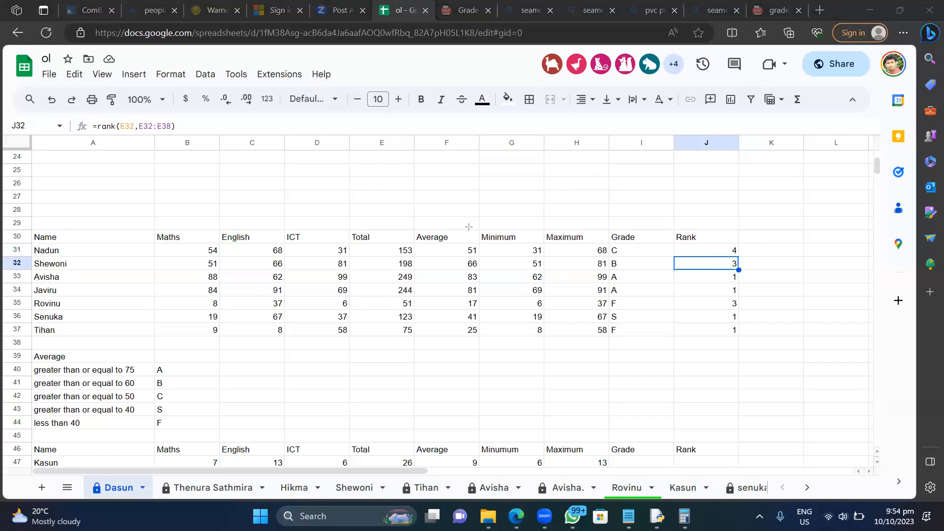
# Annotate the table with a blue line from E31 to J31, a red box around E31:E37, and a red line from the box to J31.
pyautogui.moveTo(390, 247)
pyautogui.mouseDown()
pyautogui.moveTo(609, 169)
pyautogui.moveTo(688, 197)
pyautogui.moveTo(666, 197)
pyautogui.moveTo(718, 236)
pyautogui.moveTo(722, 251)
pyautogui.mouseUp()
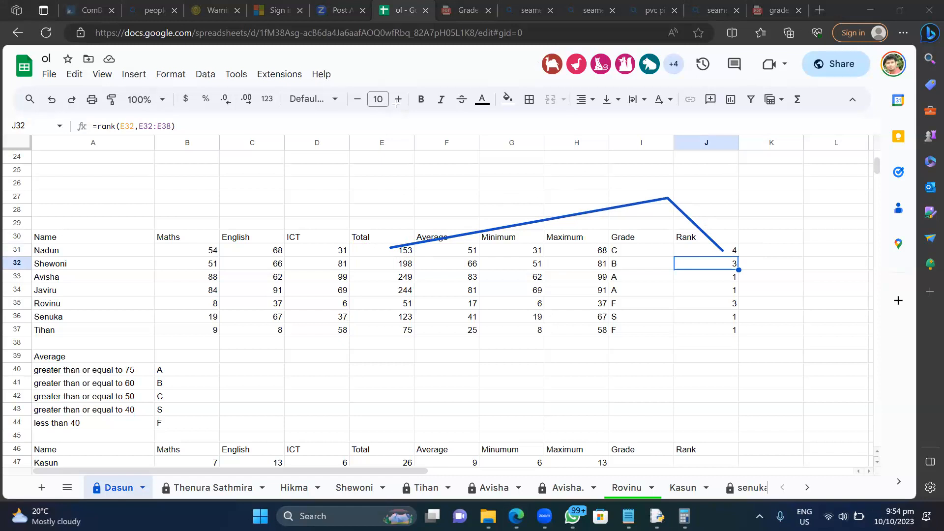
pyautogui.moveTo(350, 242)
pyautogui.mouseDown()
pyautogui.moveTo(410, 291)
pyautogui.moveTo(418, 341)
pyautogui.mouseUp()
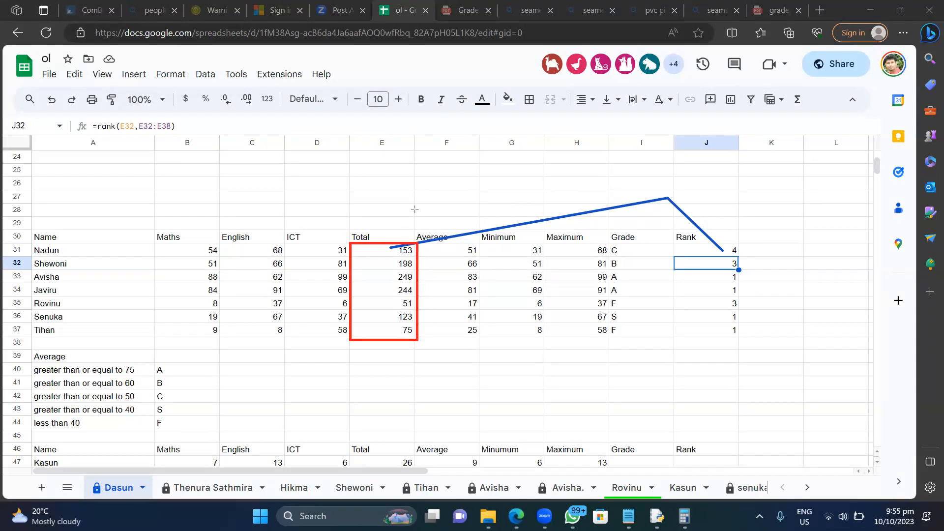
pyautogui.moveTo(417, 249)
pyautogui.mouseDown()
pyautogui.moveTo(683, 221)
pyautogui.moveTo(694, 213)
pyautogui.moveTo(674, 203)
pyautogui.moveTo(681, 197)
pyautogui.moveTo(734, 247)
pyautogui.mouseUp()
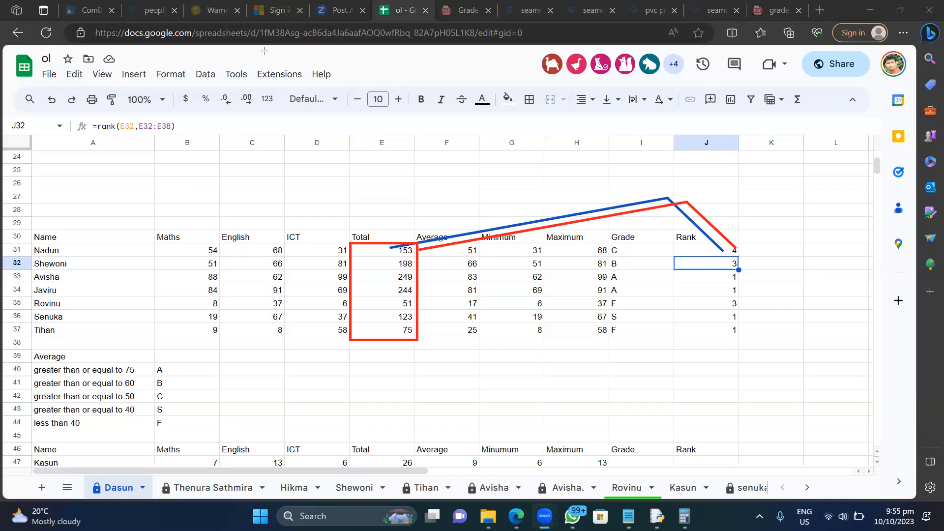
# Shift the table row by row beneath the fixed red box to demonstrate the rank range moving down, and realign the box with E31:E37.
pyautogui.click(830, 367)
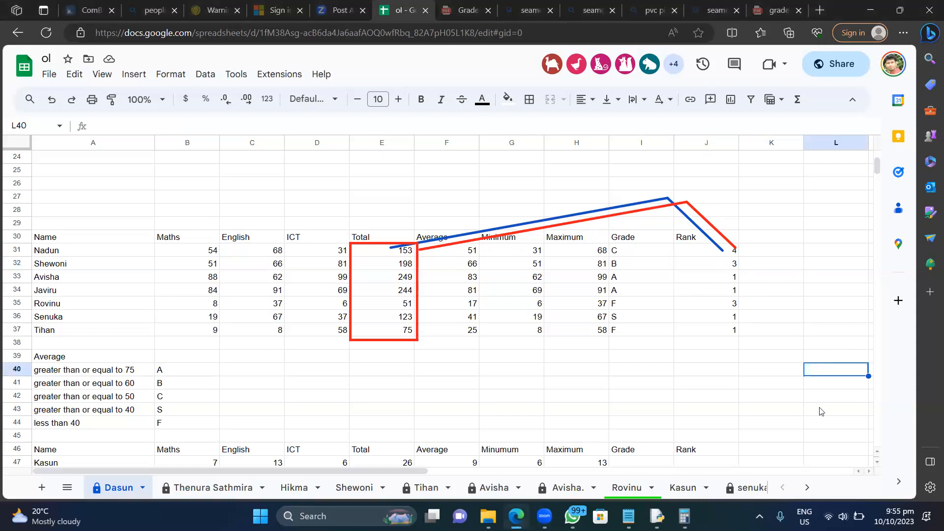
pyautogui.press('Down')
pyautogui.press('Down')
pyautogui.press('Down')
pyautogui.press('Down')
pyautogui.press('Down')
pyautogui.press('Down')
pyautogui.press('Down')
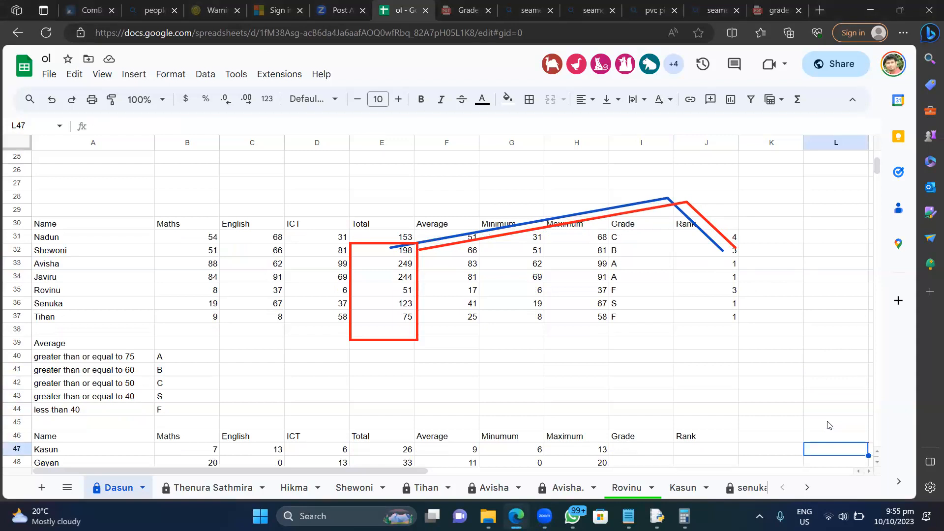
pyautogui.press('Down')
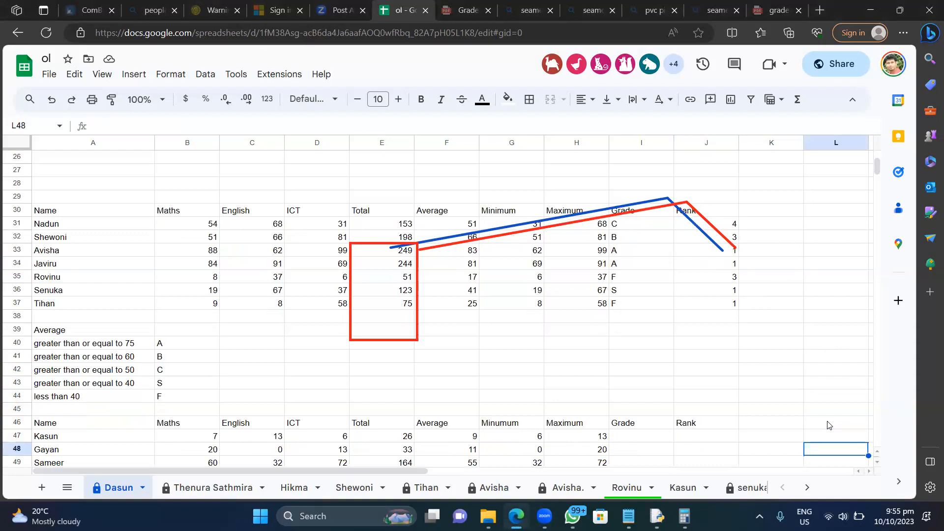
pyautogui.press('Down')
pyautogui.press('Down')
pyautogui.press('Down')
pyautogui.press('Down')
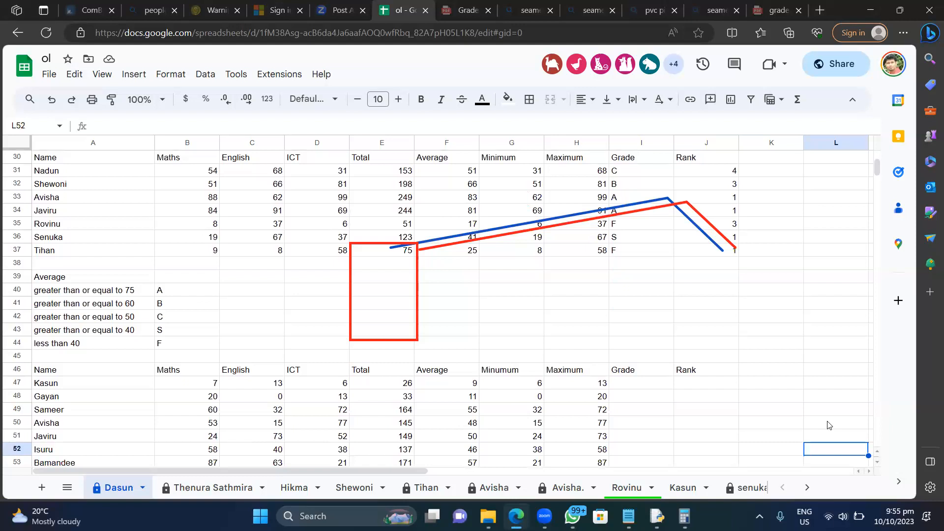
pyautogui.press('Up')
pyautogui.press('Up')
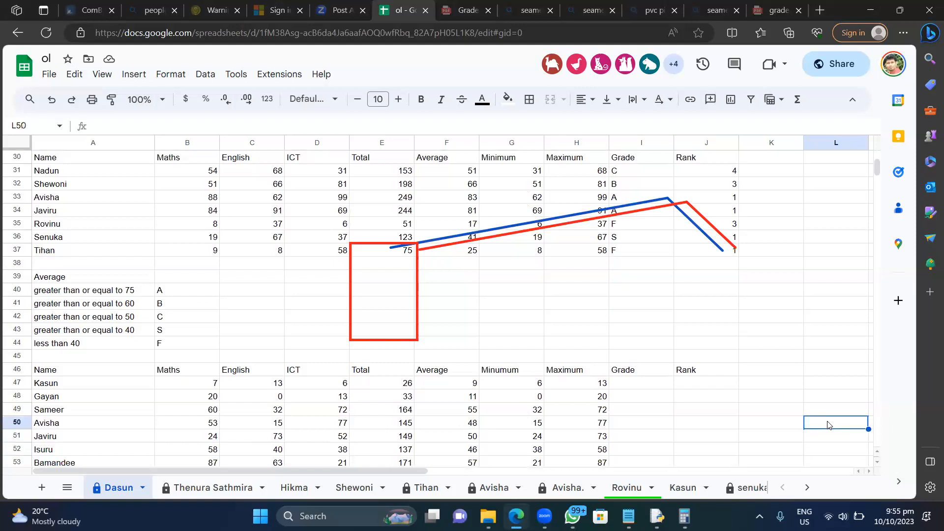
pyautogui.press('Up')
pyautogui.press('Up')
pyautogui.press('Up')
pyautogui.press('Up')
pyautogui.press('Up')
pyautogui.press('Up')
pyautogui.press('Up')
pyautogui.press('Up')
pyautogui.press('Up')
pyautogui.press('Up')
pyautogui.press('Up')
pyautogui.press('Up')
pyautogui.press('Up')
pyautogui.press('Up')
pyautogui.press('Up')
pyautogui.press('Up')
pyautogui.press('Up')
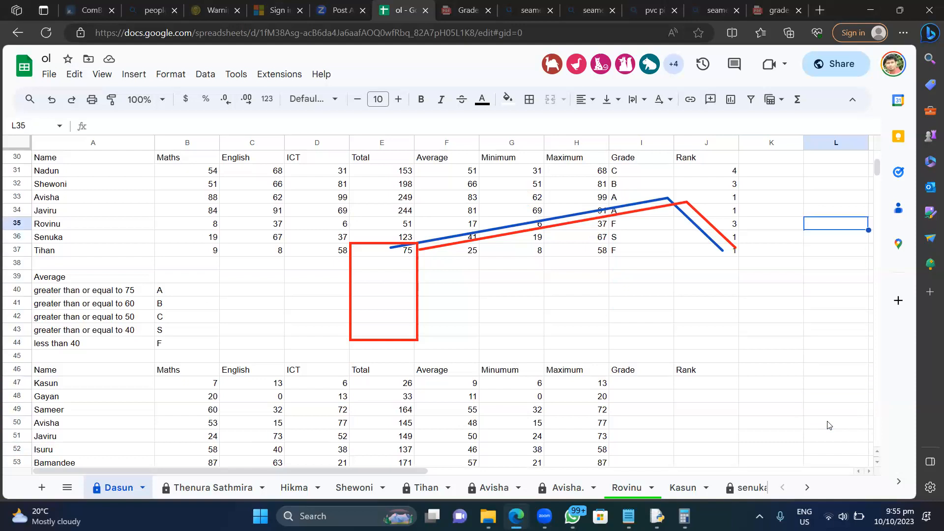
pyautogui.press('Up')
pyautogui.press('Up')
pyautogui.press('Up')
pyautogui.press('Up')
pyautogui.press('Up')
pyautogui.press('Up')
pyautogui.press('Up')
pyautogui.press('Up')
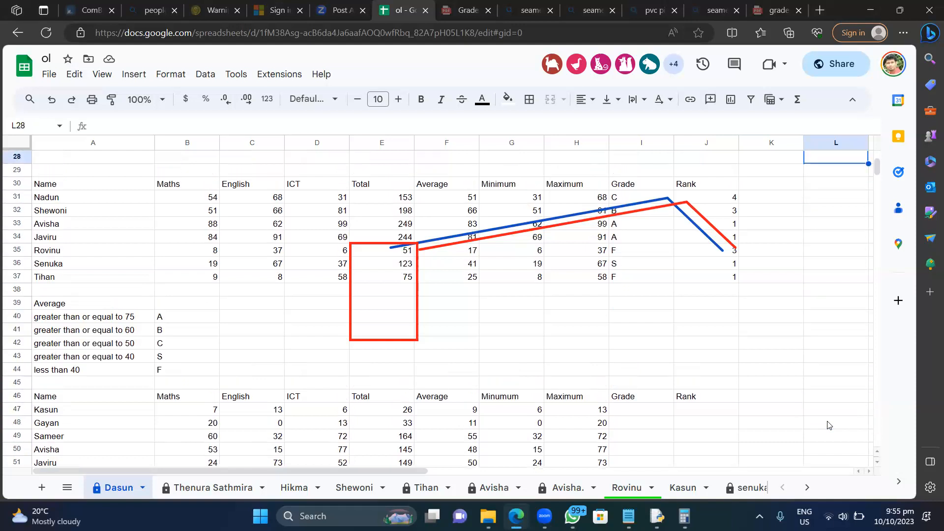
pyautogui.press('Up')
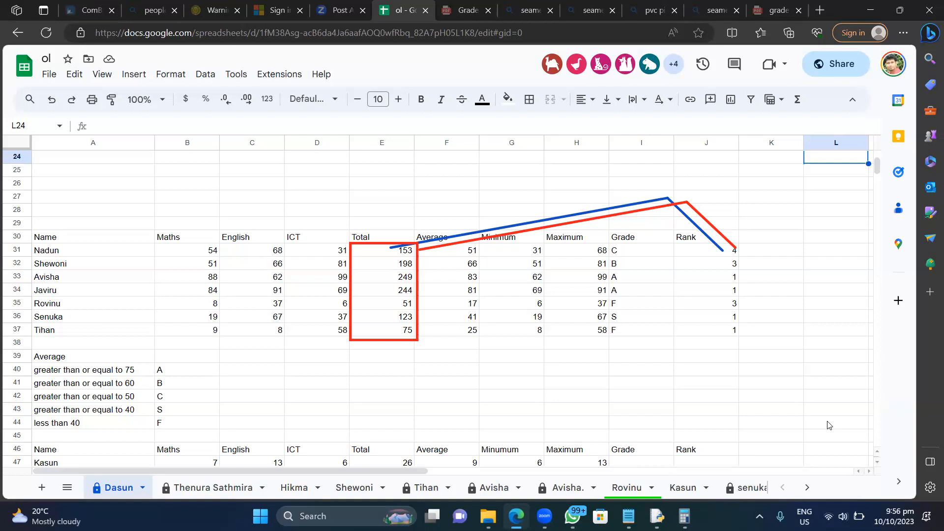
# Repeat the demonstration of the red range box sliding down off the Total values one row at a time, and bring the table back into alignment.
pyautogui.press('Down')
pyautogui.press('Down')
pyautogui.press('Down')
pyautogui.press('Down')
pyautogui.press('Down')
pyautogui.press('Down')
pyautogui.press('Down')
pyautogui.press('Down')
pyautogui.press('Down')
pyautogui.press('Down')
pyautogui.press('Down')
pyautogui.press('Down')
pyautogui.press('Down')
pyautogui.press('Down')
pyautogui.press('Down')
pyautogui.press('Down')
pyautogui.press('Down')
pyautogui.press('Down')
pyautogui.press('Down')
pyautogui.press('Down')
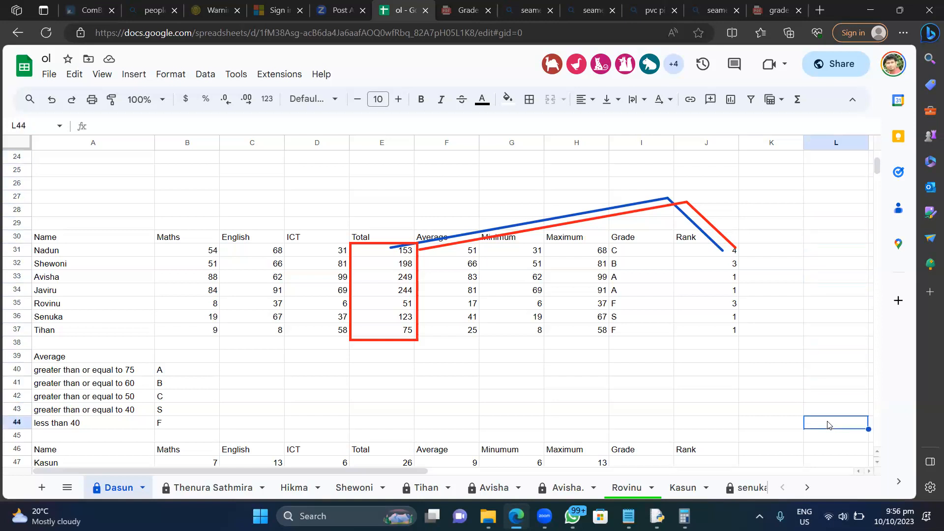
pyautogui.press('Down')
pyautogui.press('Down')
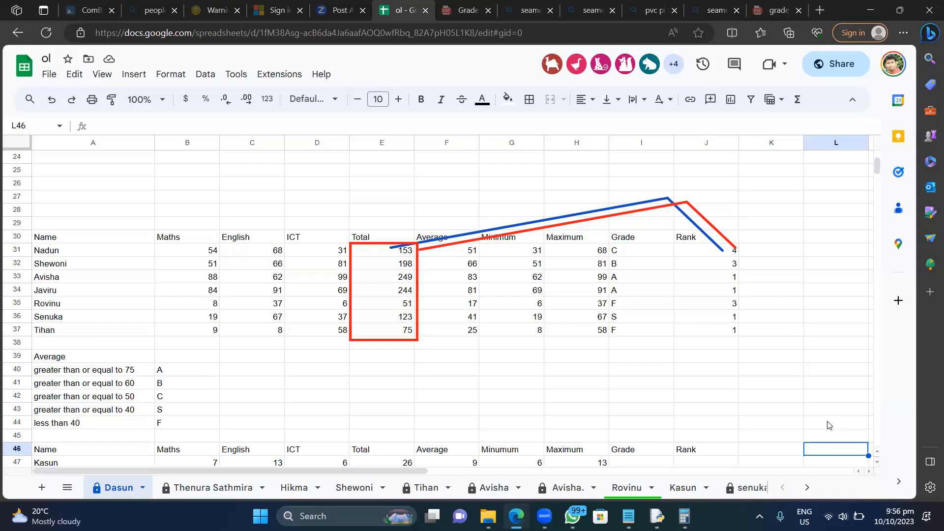
pyautogui.press('Down')
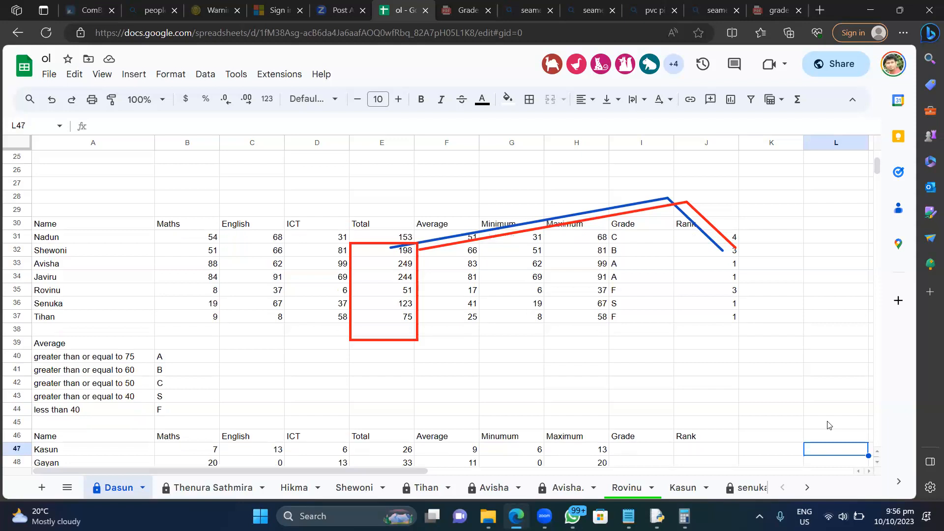
pyautogui.press('Down')
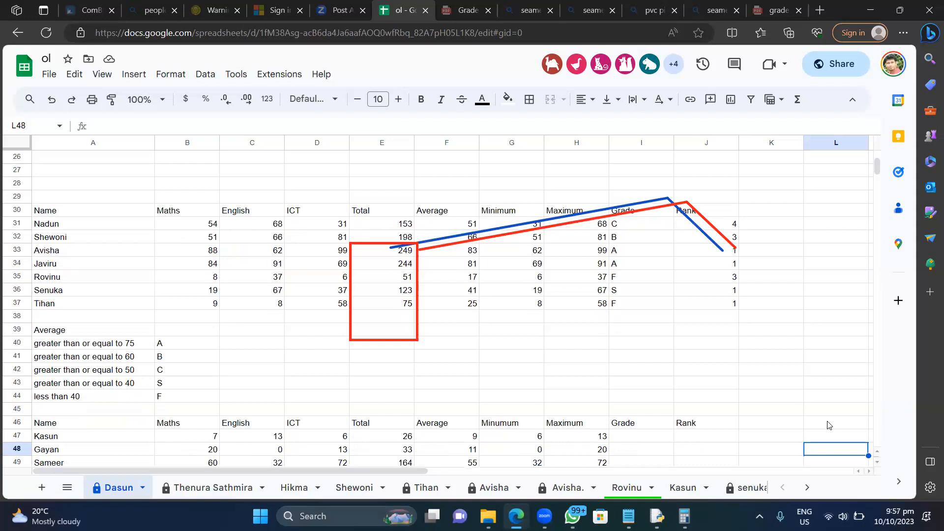
pyautogui.press('Down')
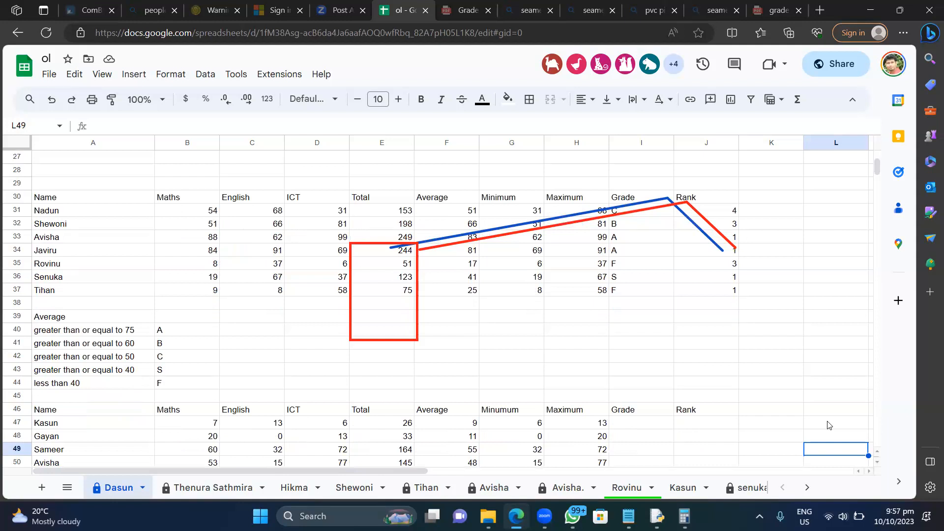
pyautogui.press('Down')
pyautogui.press('Down')
pyautogui.press('Down')
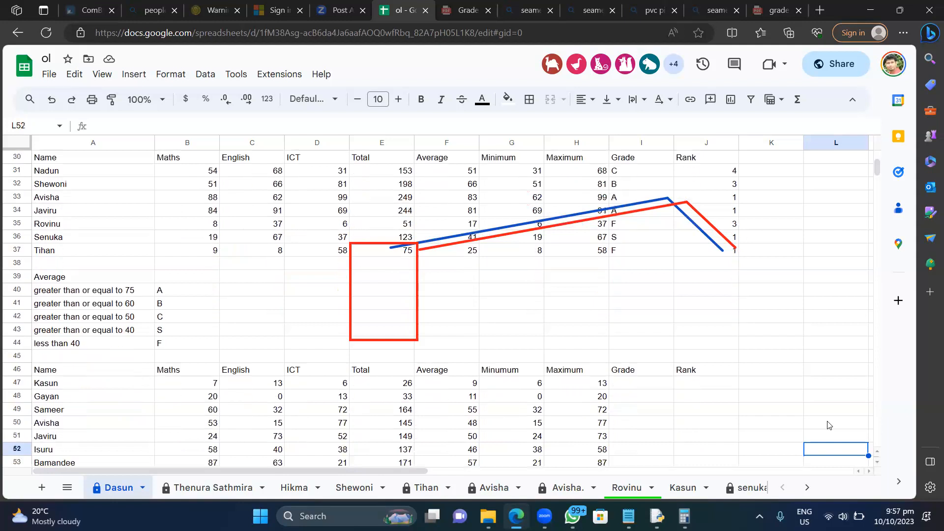
pyautogui.press('Up')
pyautogui.press('Up')
pyautogui.press('Up')
pyautogui.press('Up')
pyautogui.press('Up')
pyautogui.press('Up')
pyautogui.press('Up')
pyautogui.press('Up')
pyautogui.press('Up')
pyautogui.press('Up')
pyautogui.press('Up')
pyautogui.press('Up')
pyautogui.press('Up')
pyautogui.press('Up')
pyautogui.press('Up')
pyautogui.press('Up')
pyautogui.press('Up')
pyautogui.press('Up')
pyautogui.press('Up')
pyautogui.press('Up')
pyautogui.press('Up')
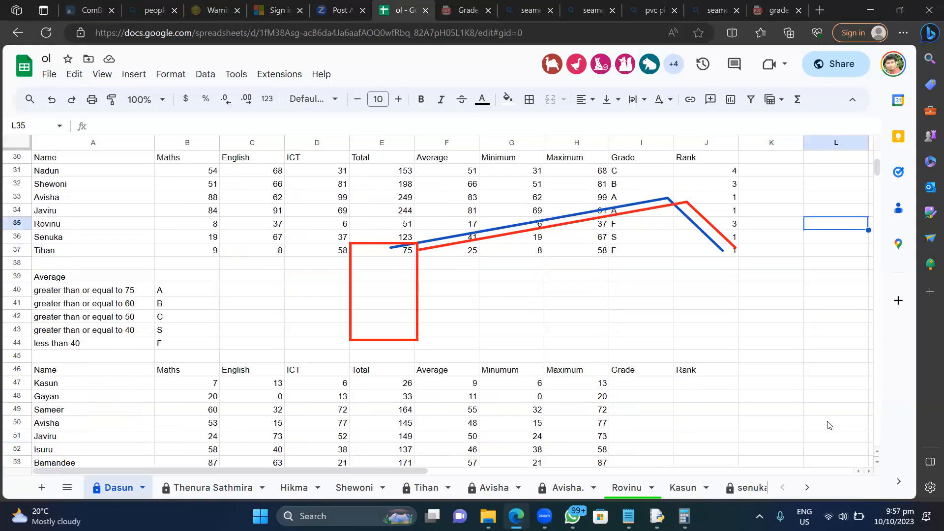
pyautogui.press('Up')
pyautogui.press('Up')
pyautogui.press('Up')
pyautogui.press('Up')
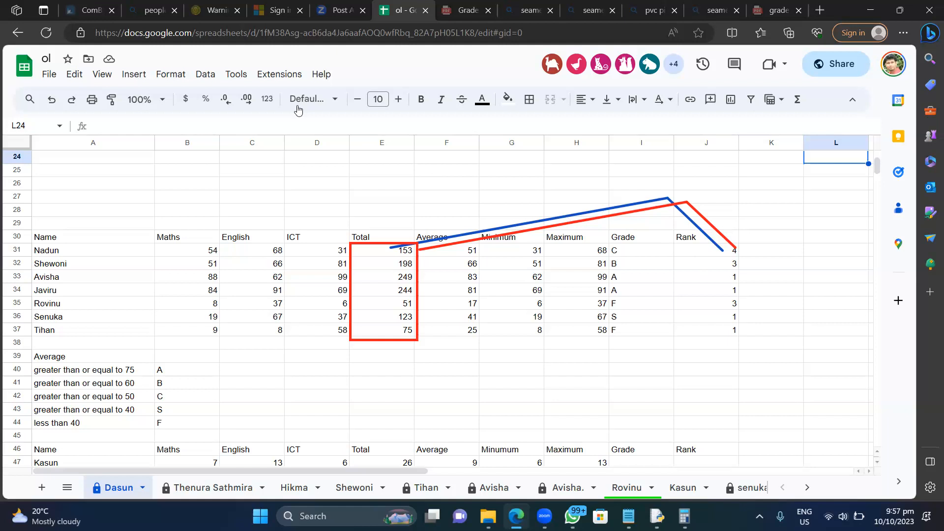
# Change the rank range in J31 to $E31:$E37, locking only the column, and fill the formula down to J37.
pyautogui.click(721, 251)
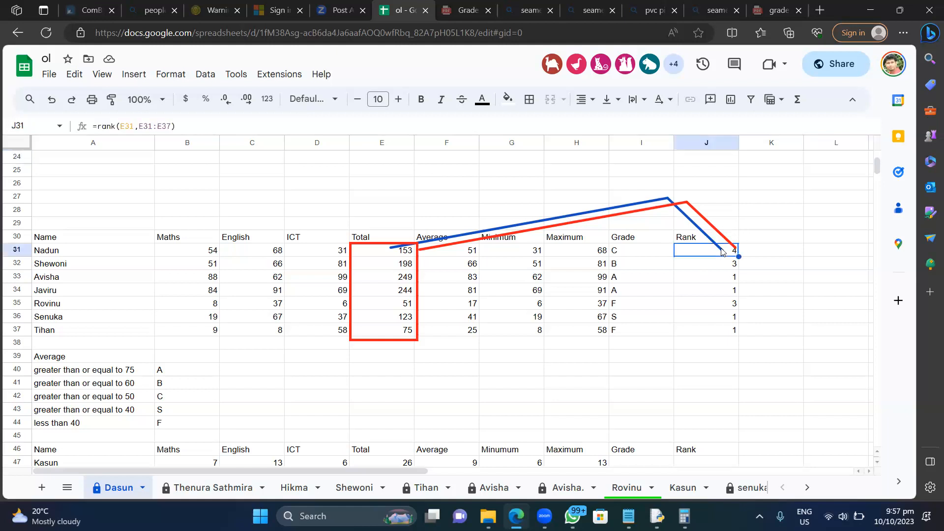
pyautogui.doubleClick(721, 251)
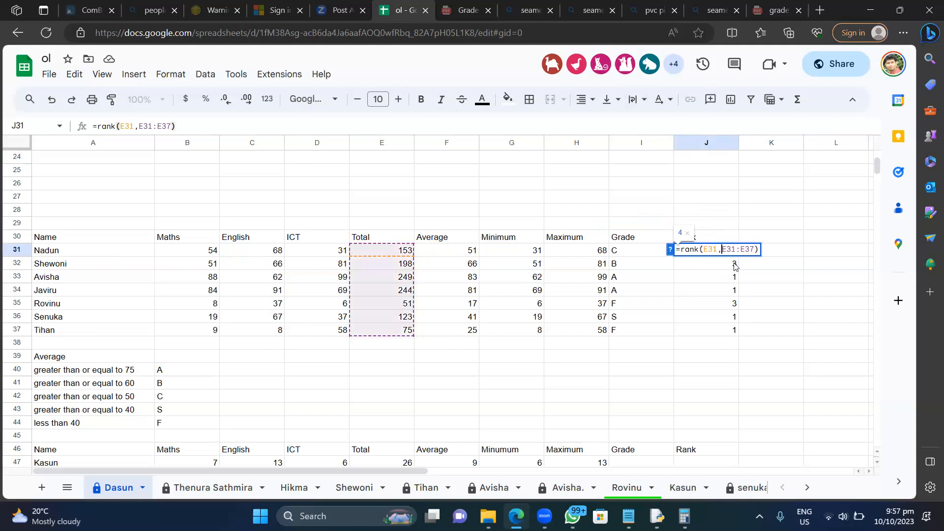
pyautogui.write('$')
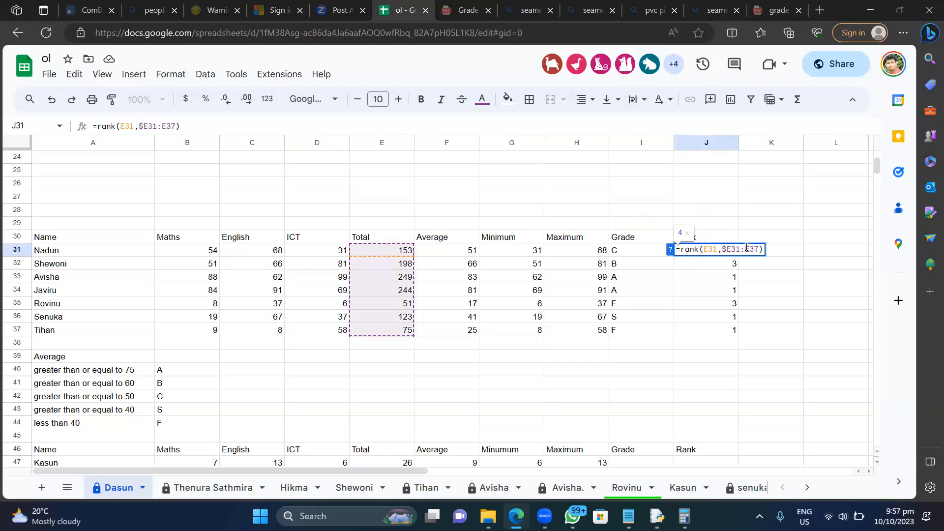
pyautogui.press('Return')
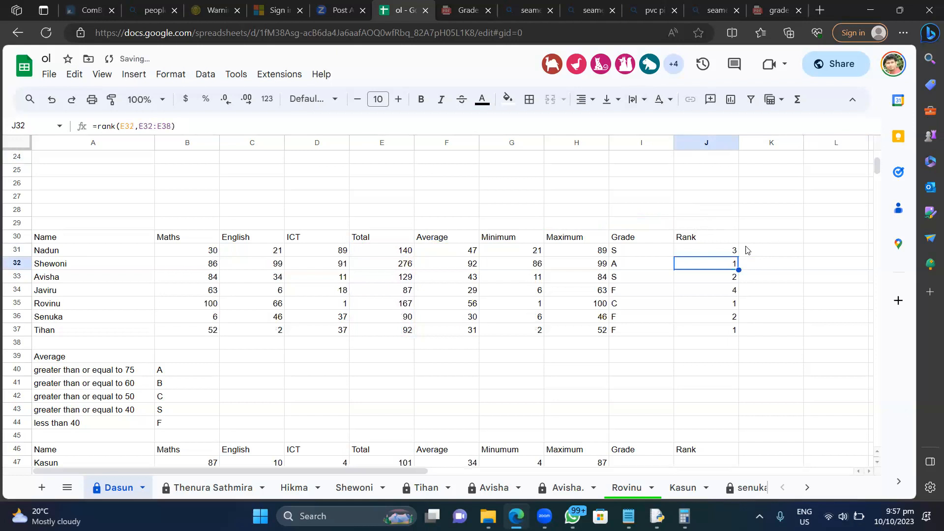
pyautogui.moveTo(732, 250); pyautogui.dragTo(732, 242)
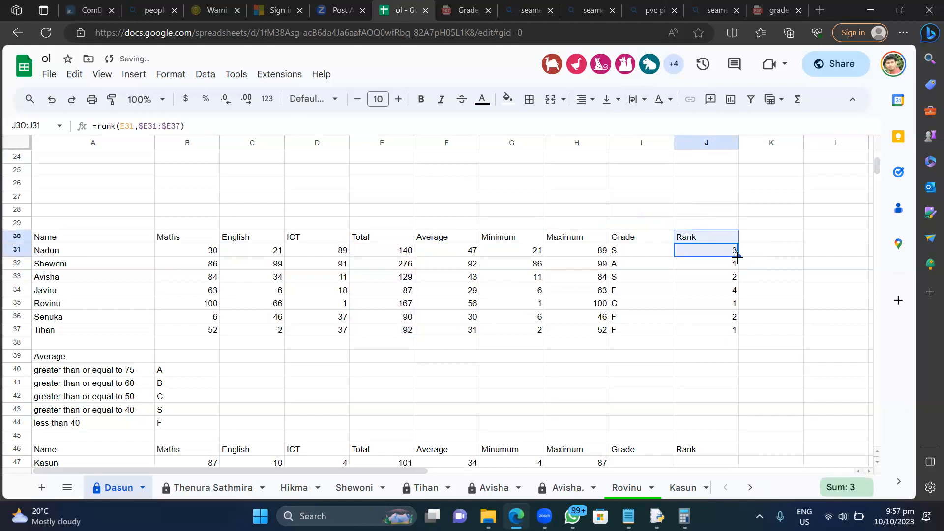
pyautogui.click(758, 276)
pyautogui.click(726, 252)
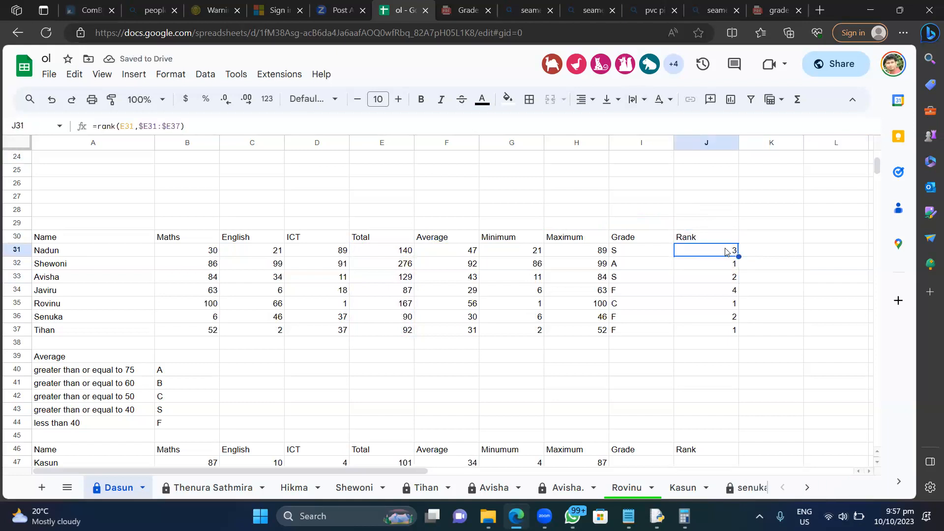
pyautogui.moveTo(737, 253); pyautogui.dragTo(735, 330)
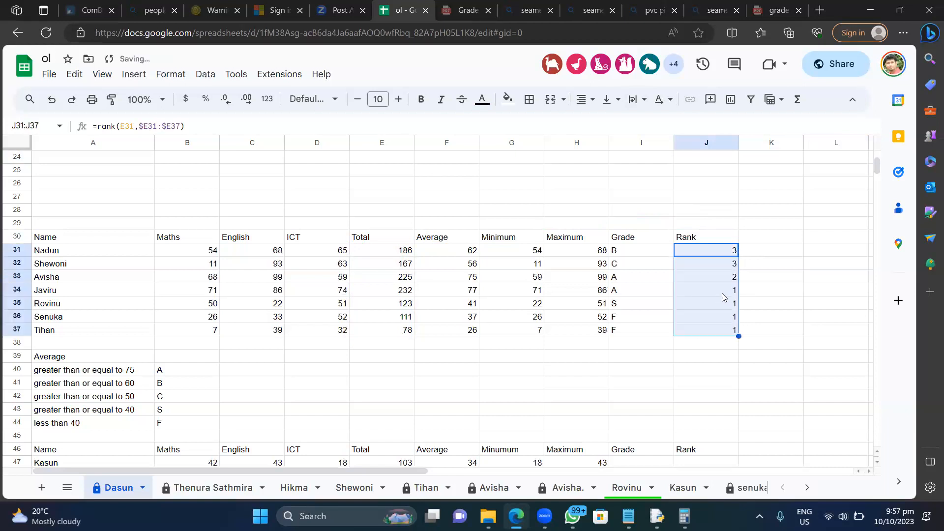
# Inspect the filled RANK formulas in J34, J36 and J37 to see which range each one references.
pyautogui.click(722, 294)
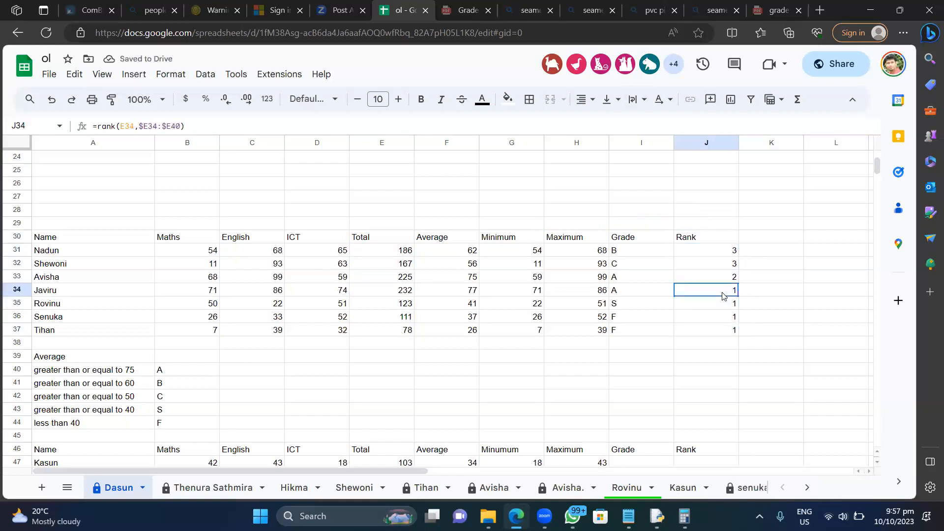
pyautogui.doubleClick(722, 294)
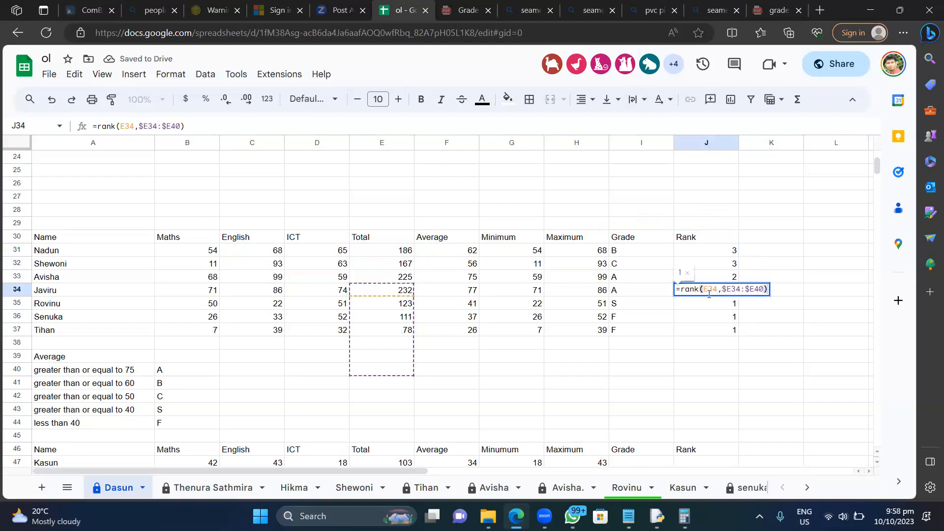
pyautogui.press('Return')
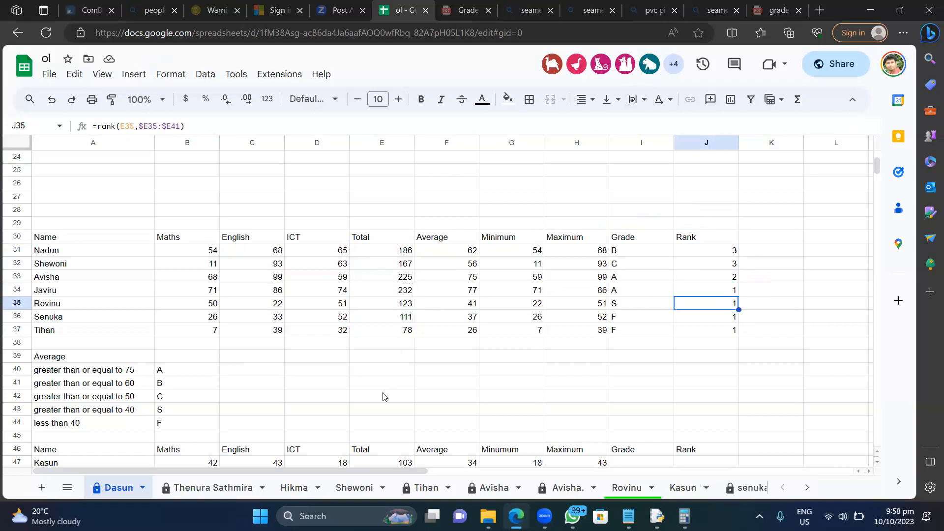
pyautogui.click(700, 321)
pyautogui.doubleClick(700, 323)
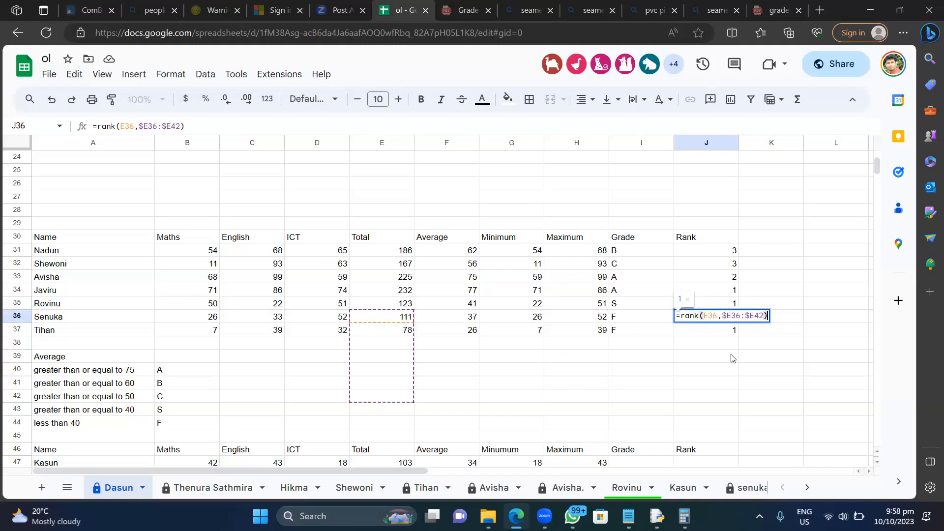
pyautogui.press('Return')
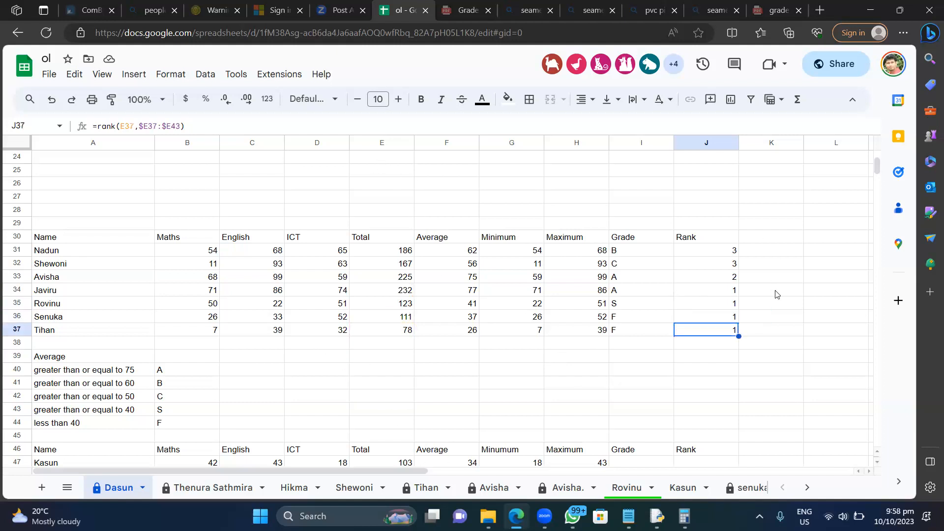
pyautogui.doubleClick(725, 329)
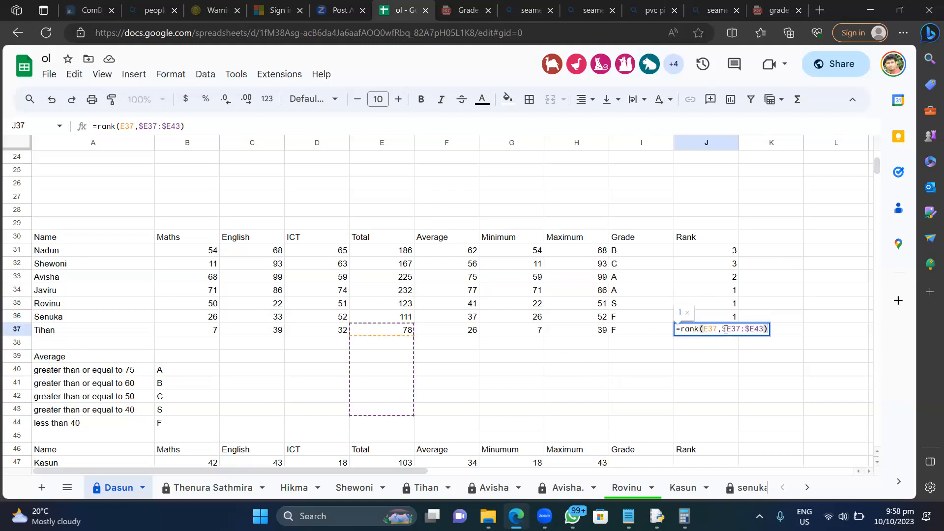
pyautogui.press('Return')
# Lock the rows in J31's rank range as well, making it $E$31:$E$37, and fill the formula down to J37.
pyautogui.click(730, 250)
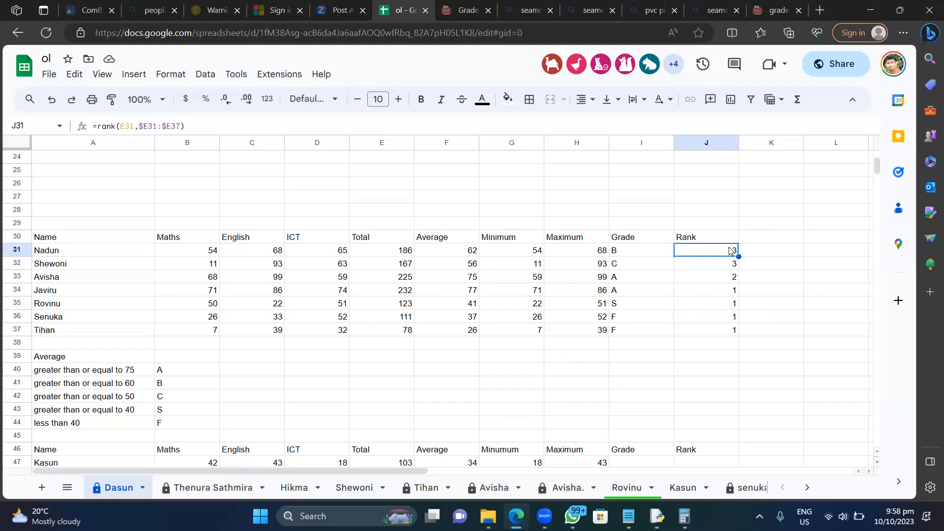
pyautogui.doubleClick(729, 251)
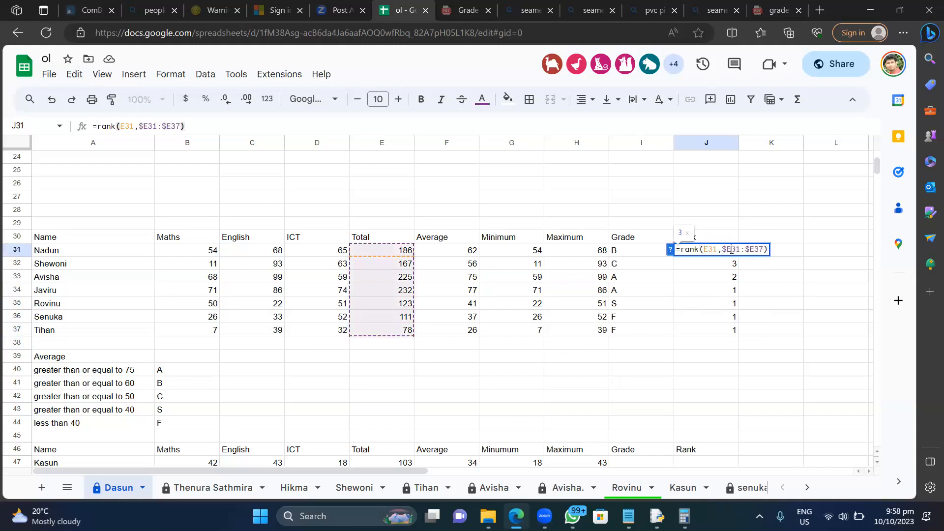
pyautogui.click(731, 250)
pyautogui.write('$')
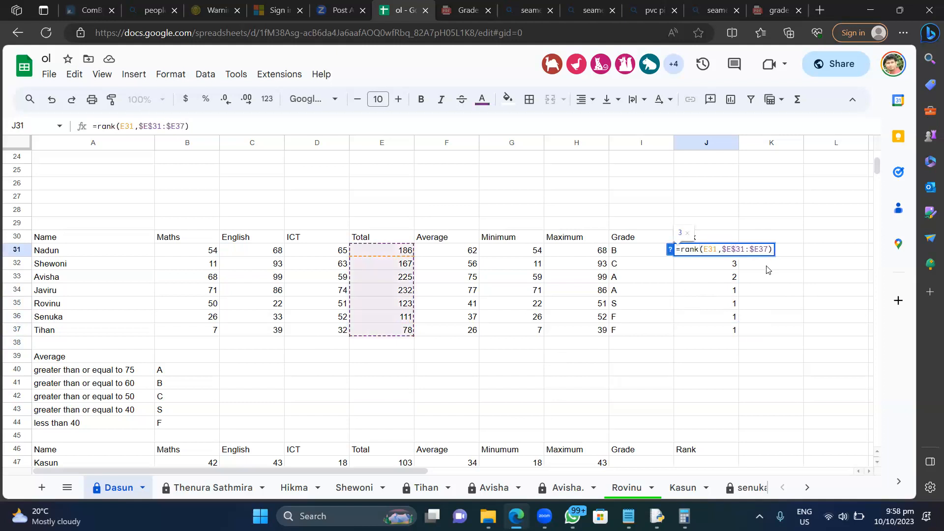
pyautogui.click(759, 248)
pyautogui.write('$')
pyautogui.press('Return')
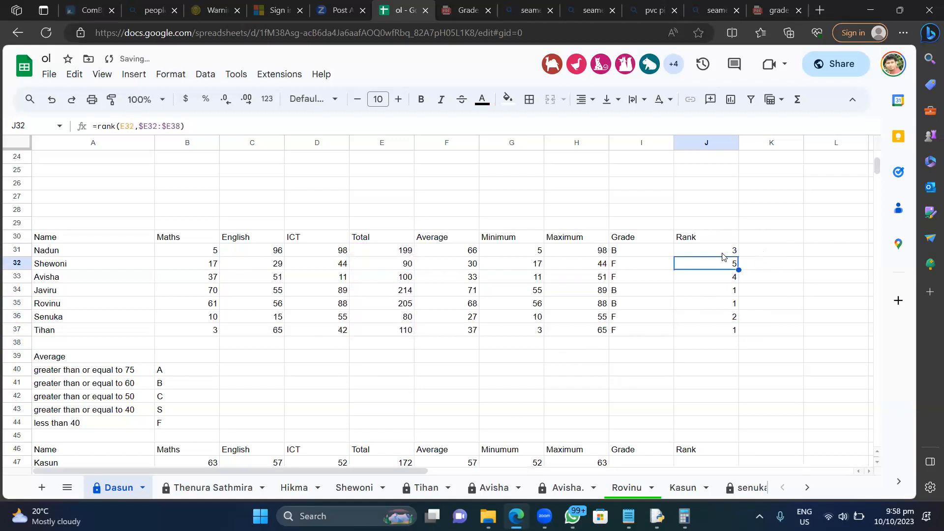
pyautogui.click(723, 254)
pyautogui.moveTo(735, 294); pyautogui.dragTo(735, 330)
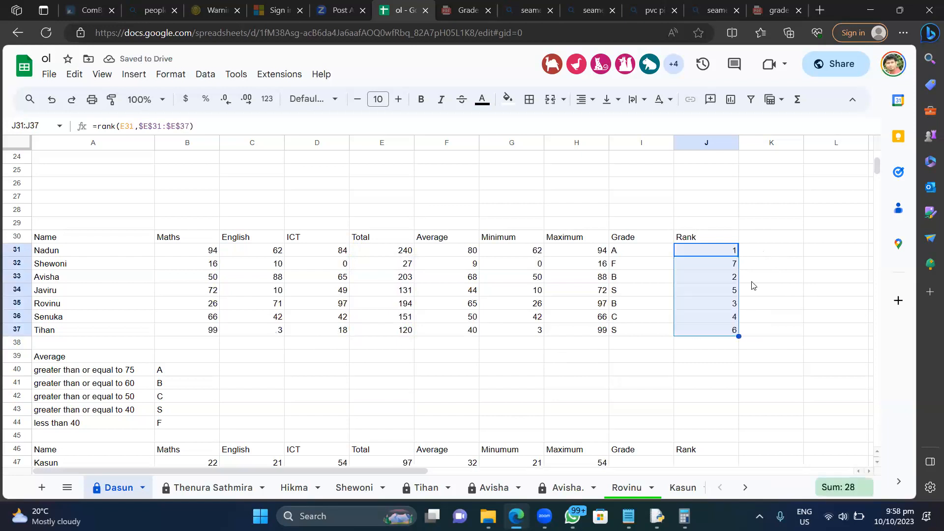
# Inspect the RANK formulas in J31, J35 and J37 to compare their number cells and ranges.
pyautogui.doubleClick(731, 252)
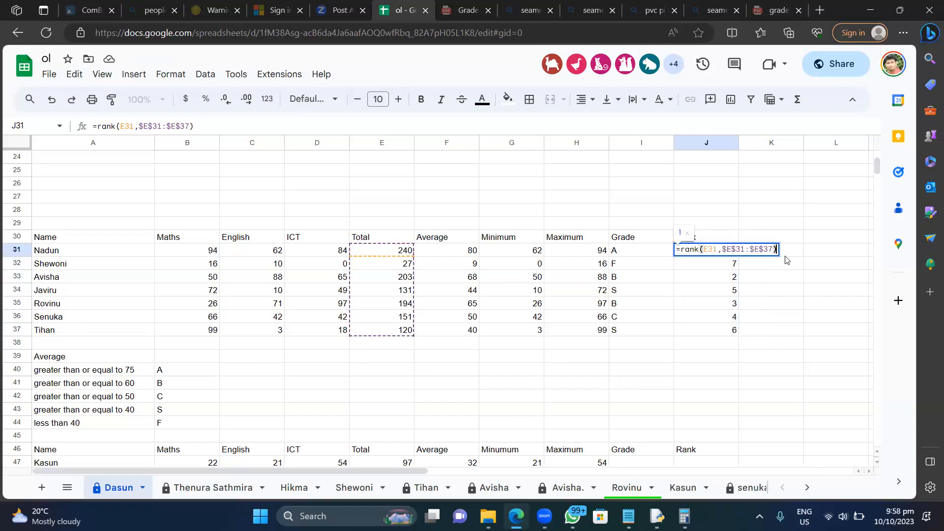
pyautogui.press('Return')
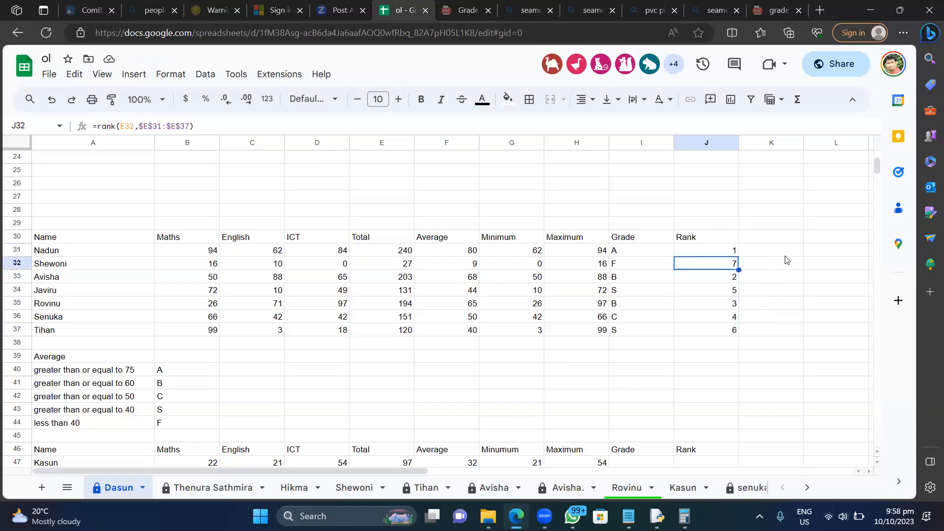
pyautogui.doubleClick(708, 306)
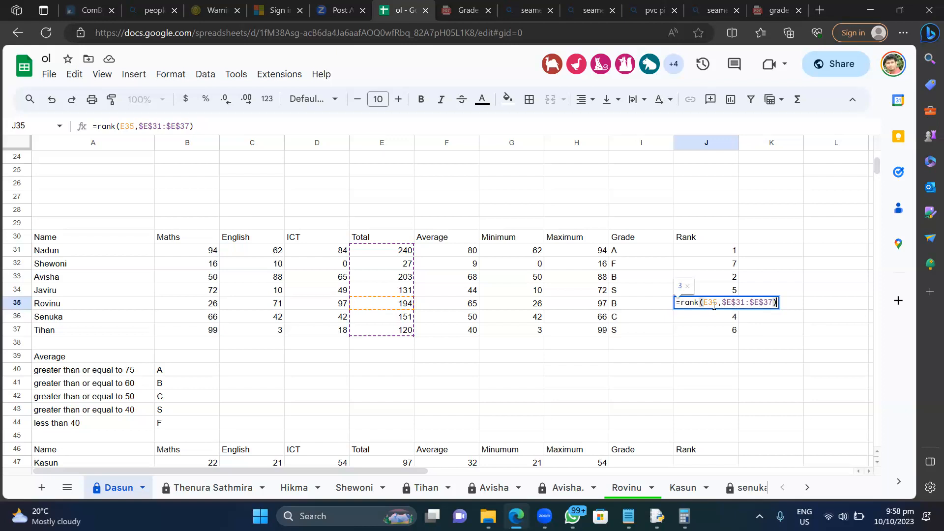
pyautogui.press('Return')
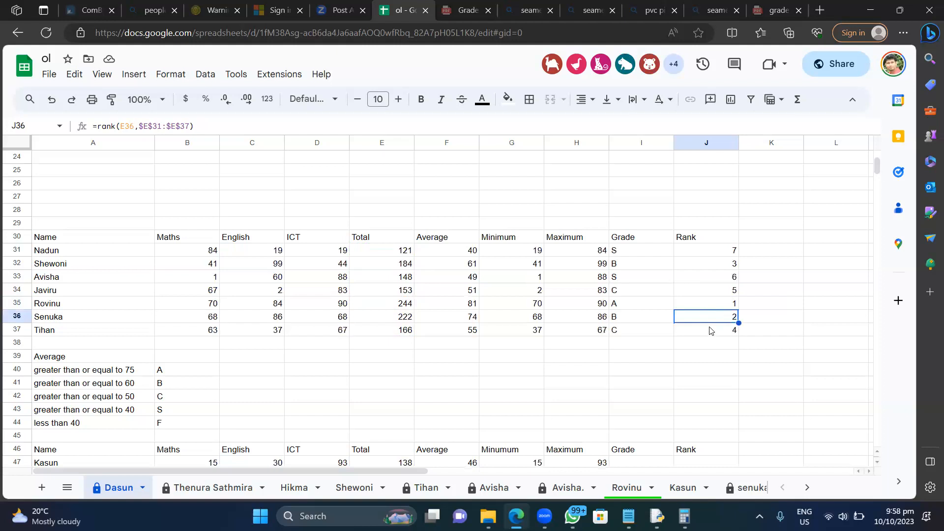
pyautogui.click(731, 330)
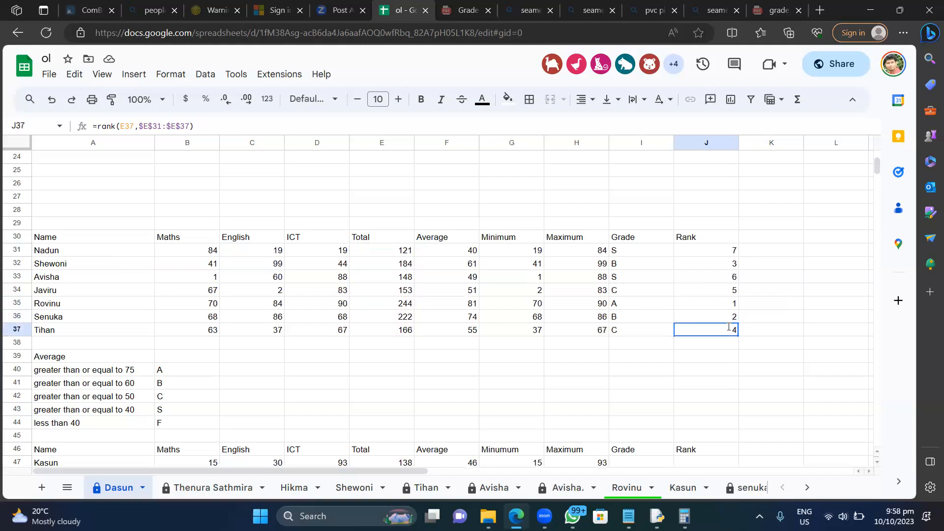
pyautogui.doubleClick(731, 331)
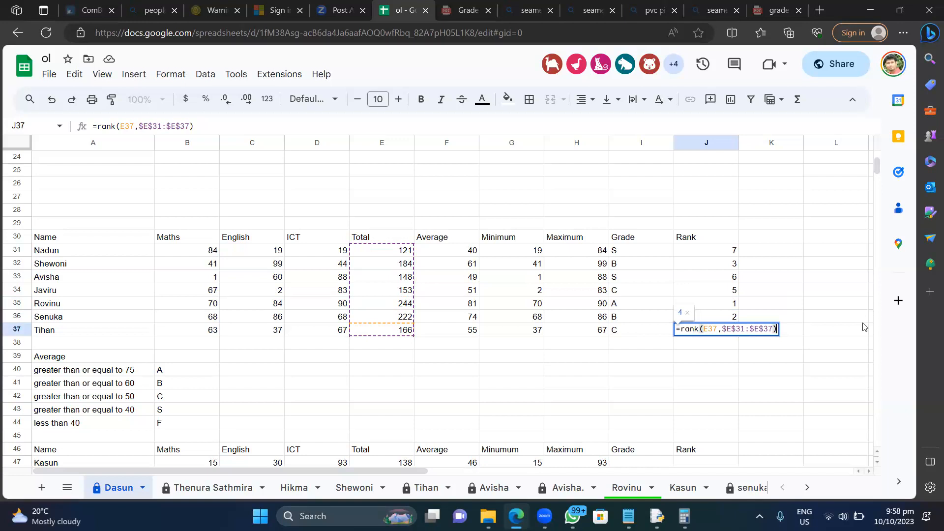
pyautogui.press('Return')
# Remove the column locks from J31's rank range, leaving E$31:E$37, fill the formula down to J37, and recheck J31.
pyautogui.click(723, 255)
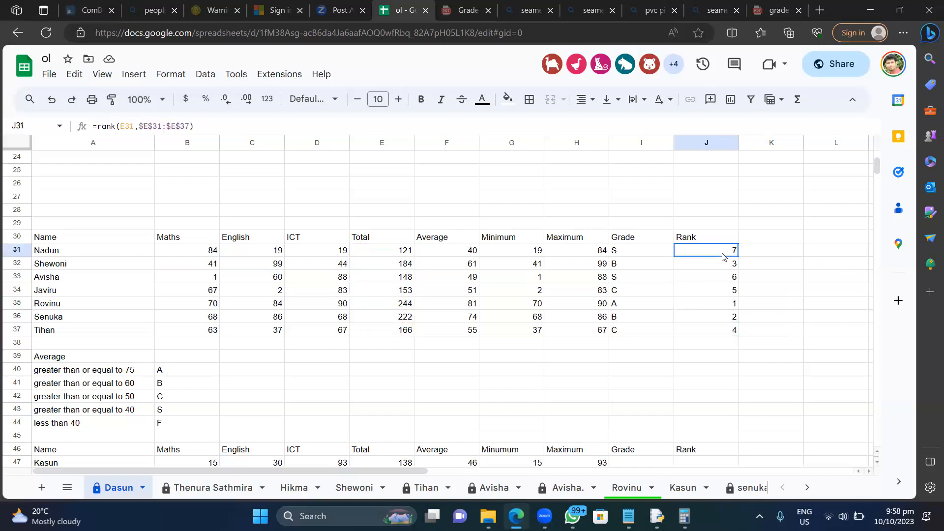
pyautogui.doubleClick(723, 254)
pyautogui.click(723, 250)
pyautogui.press('Delete')
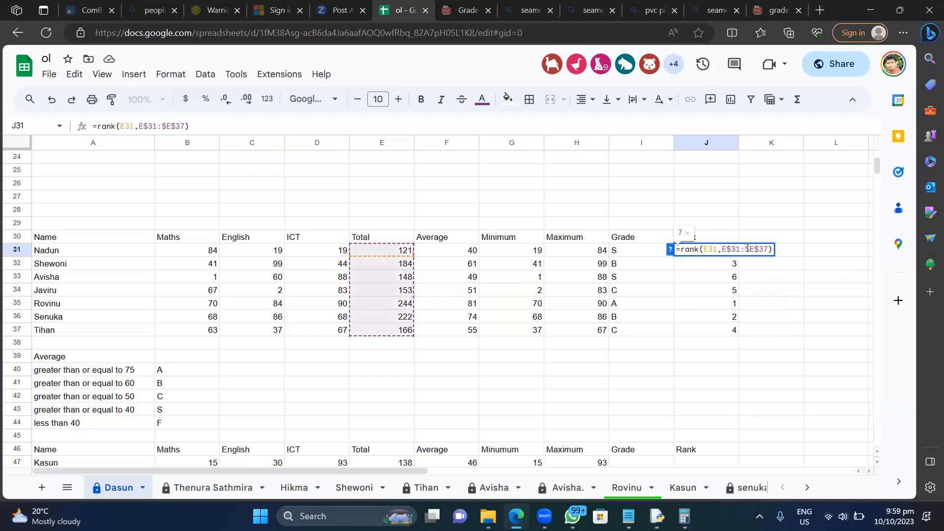
pyautogui.press('Return')
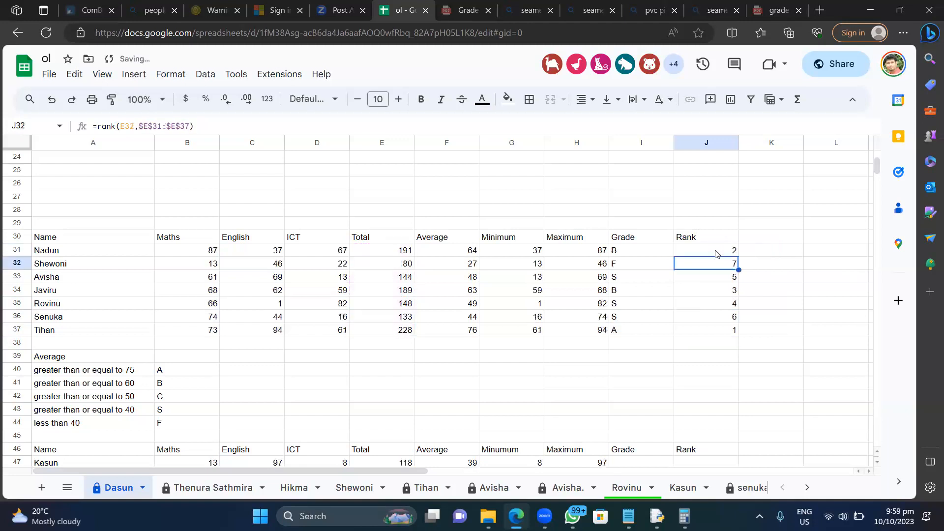
pyautogui.click(715, 253)
pyautogui.moveTo(736, 254); pyautogui.dragTo(734, 336)
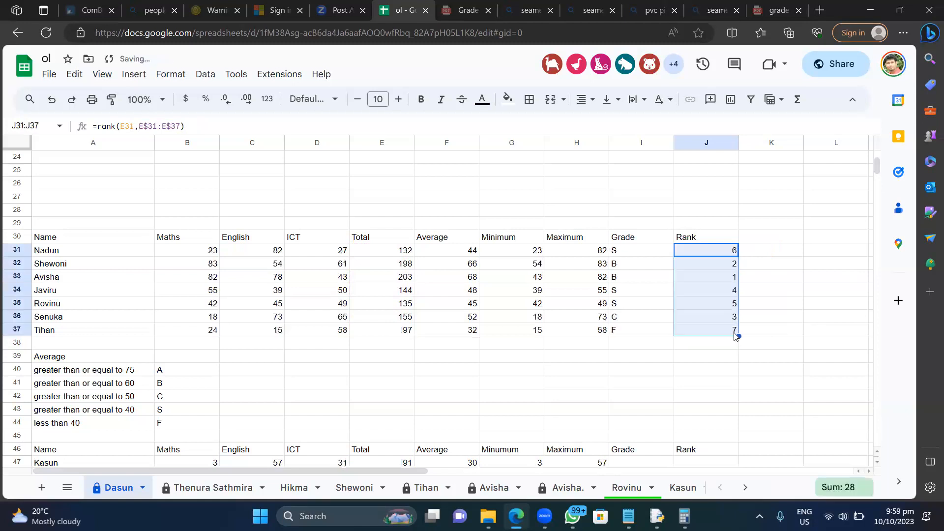
pyautogui.doubleClick(726, 252)
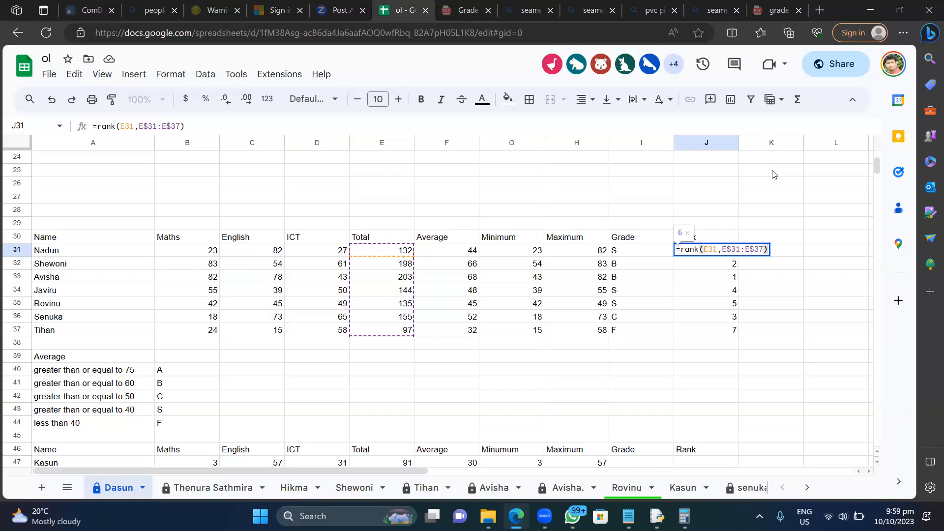
pyautogui.press('Return')
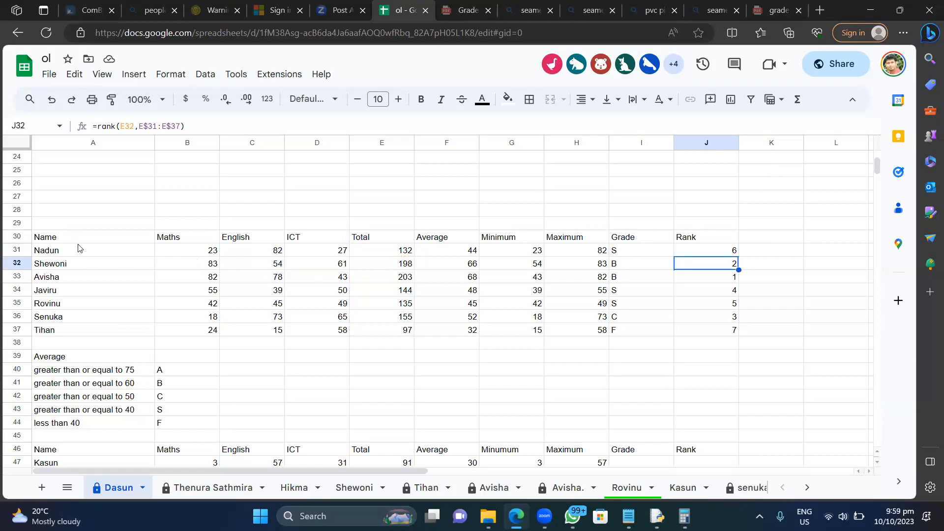
# Insert a column chart of Total against Name from A30:A37 and E30:E37, and review its setup options.
pyautogui.moveTo(79, 238); pyautogui.dragTo(81, 331)
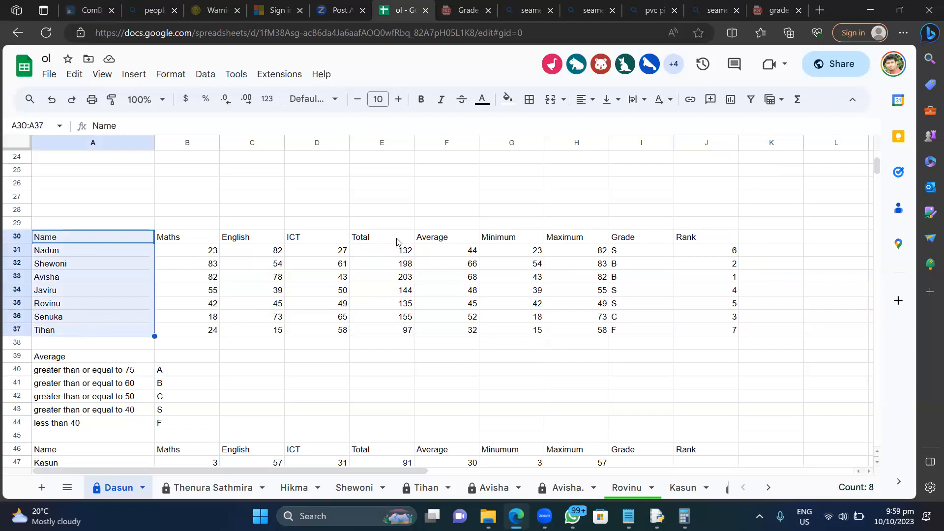
pyautogui.moveTo(396, 242); pyautogui.dragTo(406, 330)
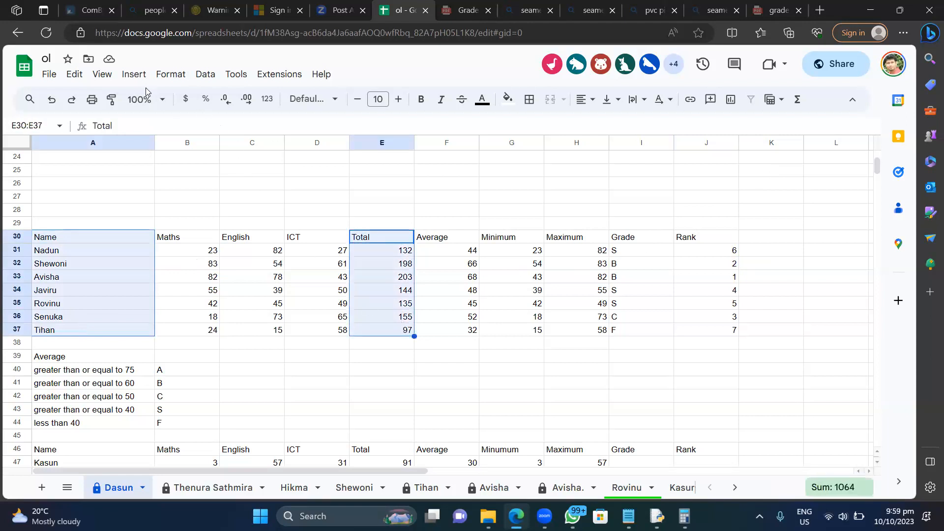
pyautogui.click(133, 76)
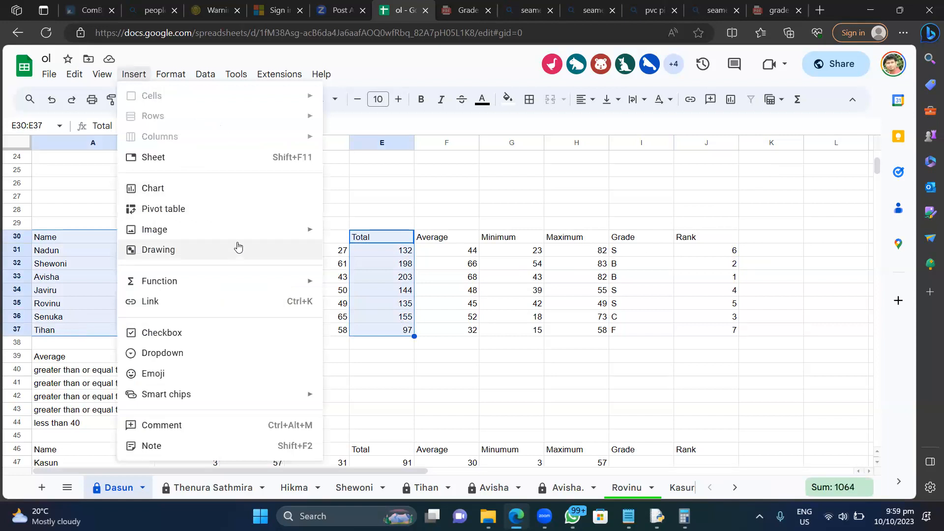
pyautogui.click(215, 188)
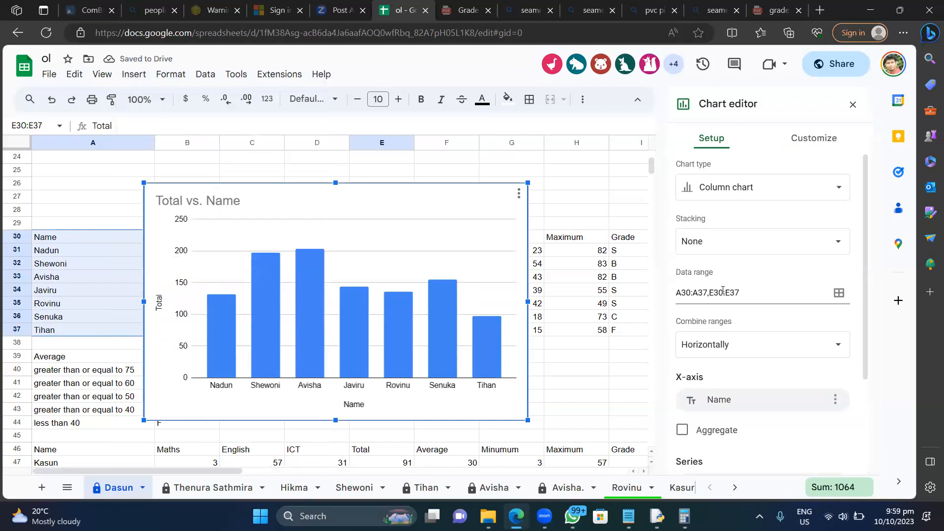
pyautogui.scroll(-2, 722, 291)
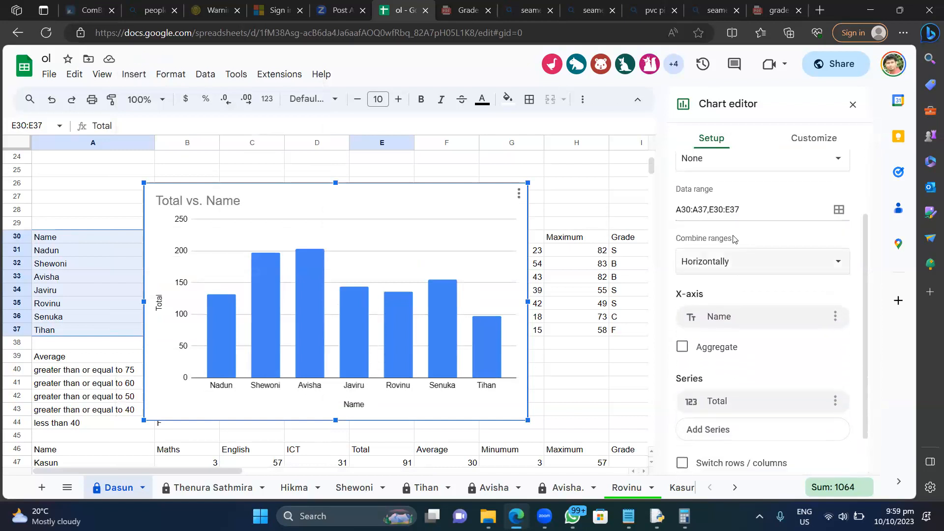
# Move the Total vs. Name chart below the marks table, beside the grade criteria, and review its axis and series settings.
pyautogui.click(738, 206)
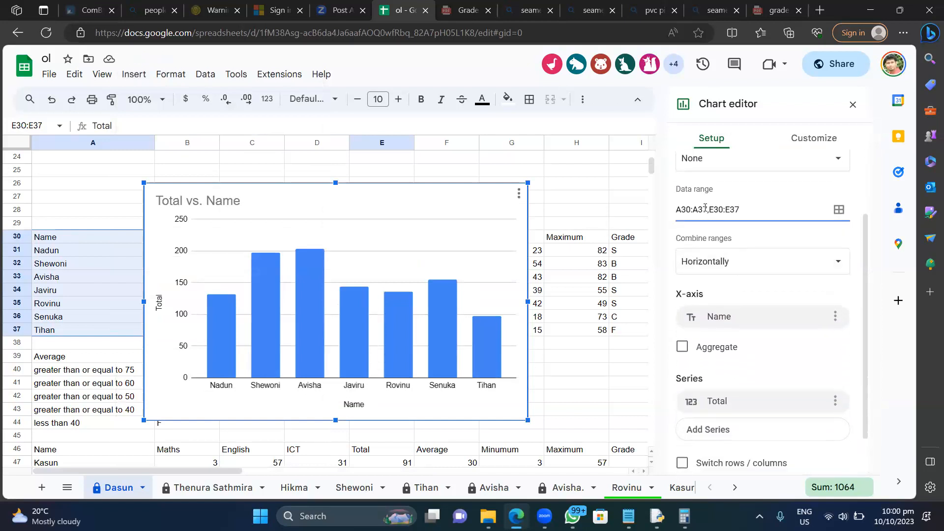
pyautogui.moveTo(467, 195); pyautogui.dragTo(572, 383)
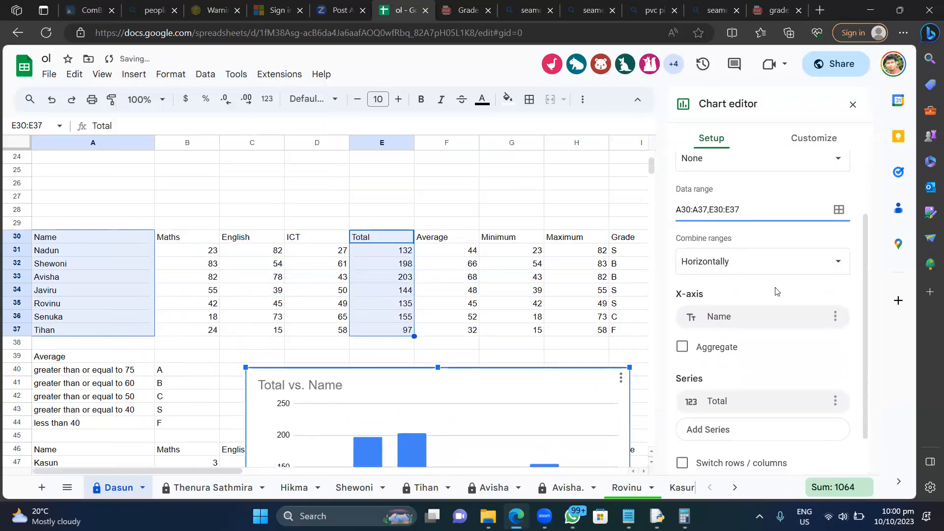
pyautogui.scroll(-1, 819, 306)
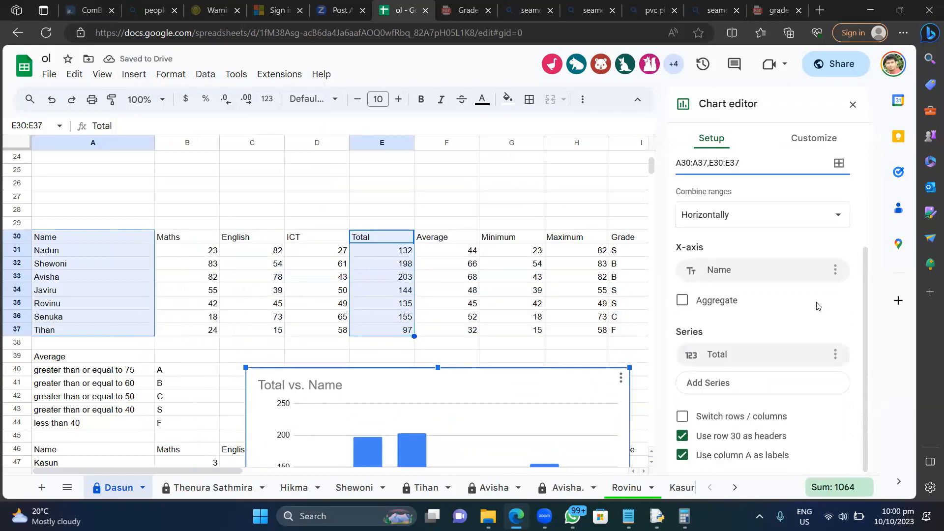
# Examine the chart's customization options, including the chart and axis titles, and the separate ranges that make up its data range.
pyautogui.click(814, 138)
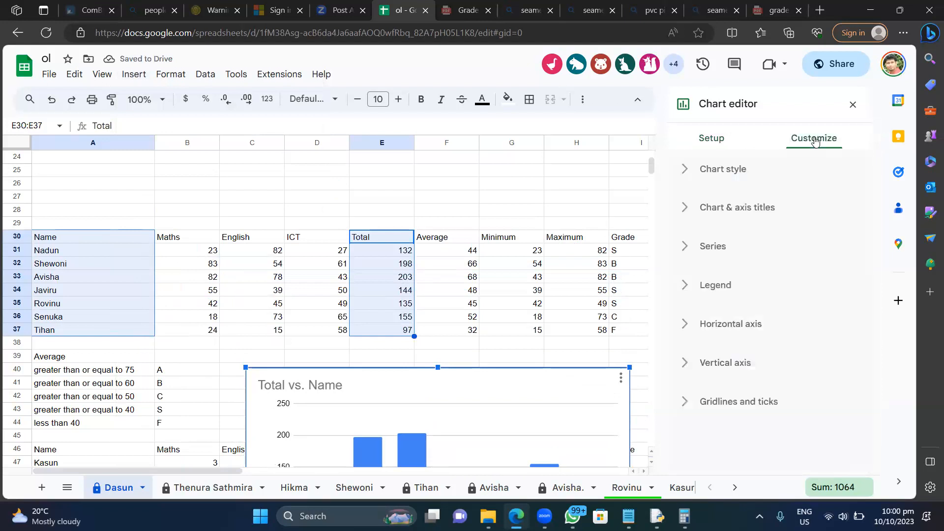
pyautogui.click(741, 248)
pyautogui.click(739, 216)
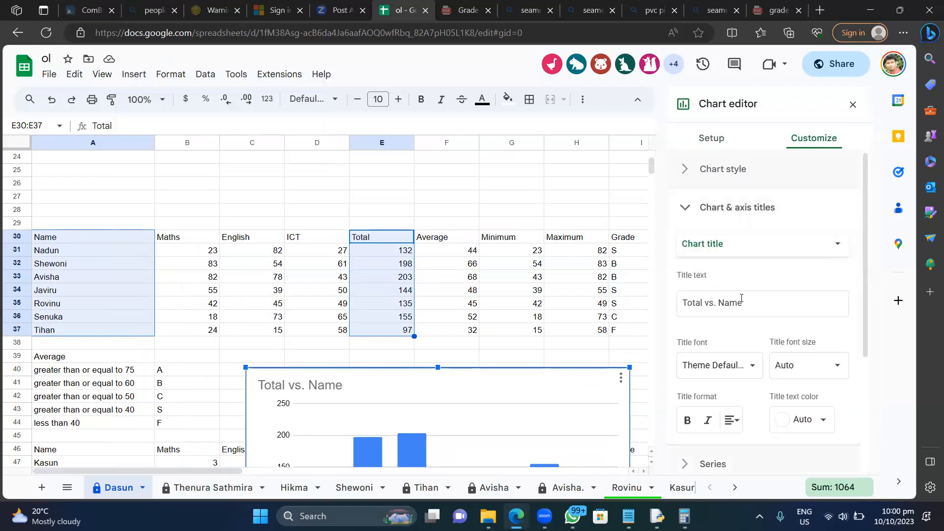
pyautogui.scroll(-3, 741, 300)
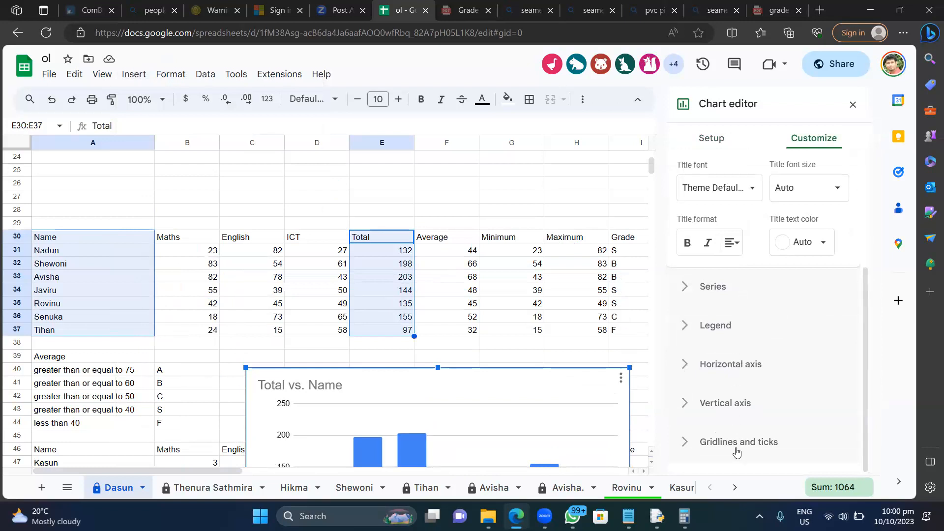
pyautogui.click(715, 146)
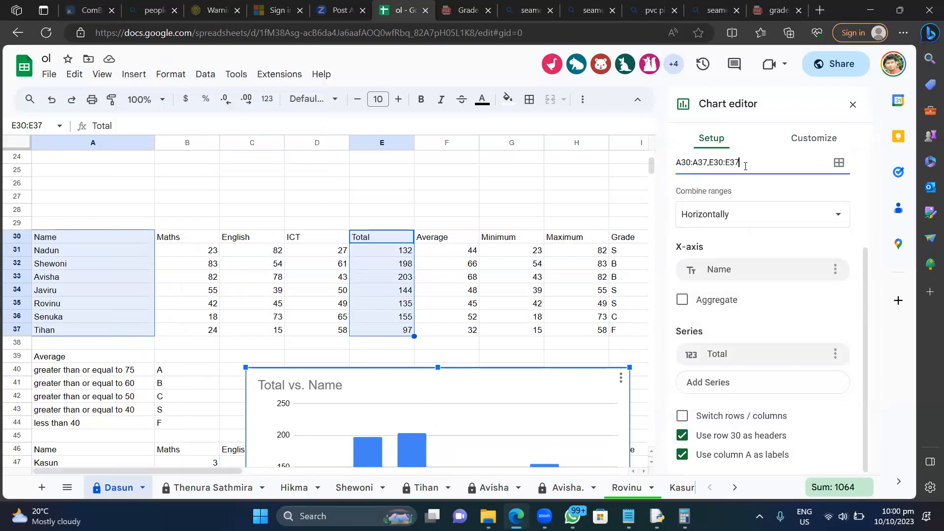
pyautogui.click(839, 163)
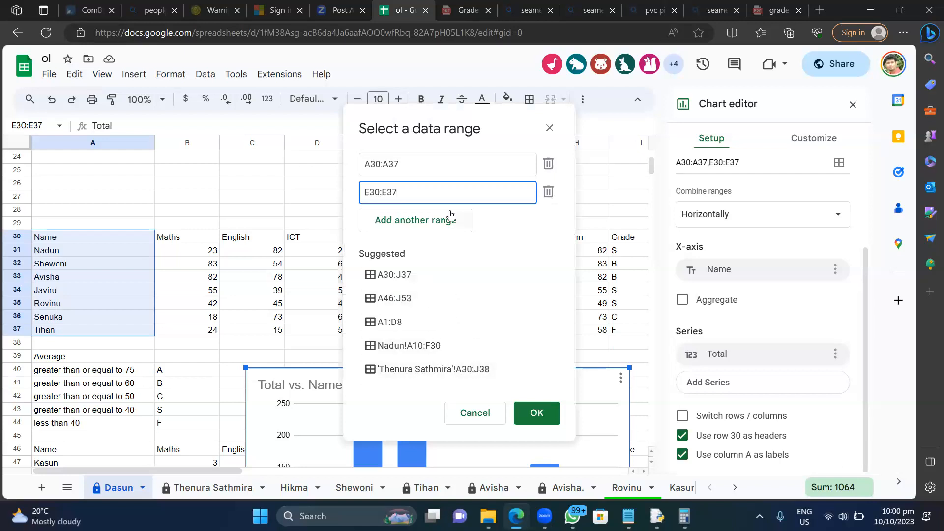
pyautogui.click(548, 129)
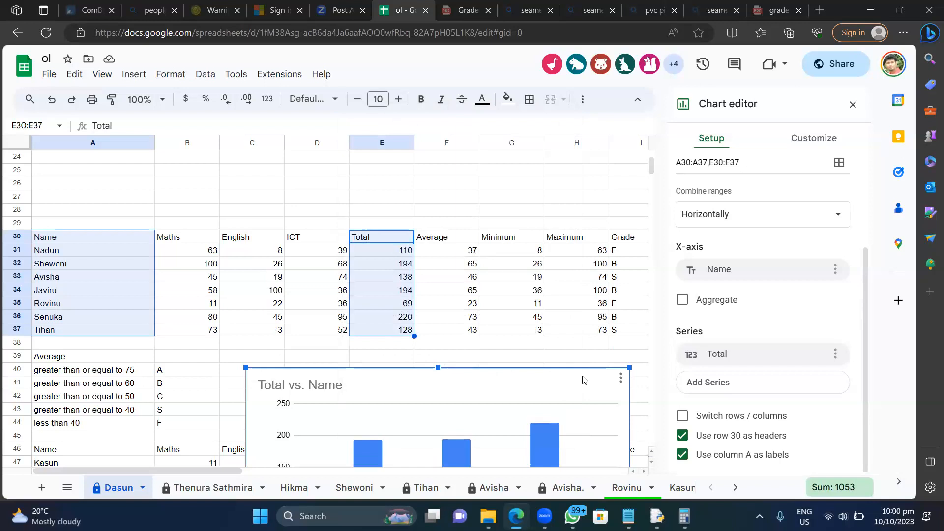
# Delete the Total vs. Name chart from the sheet.
pyautogui.press('Delete')
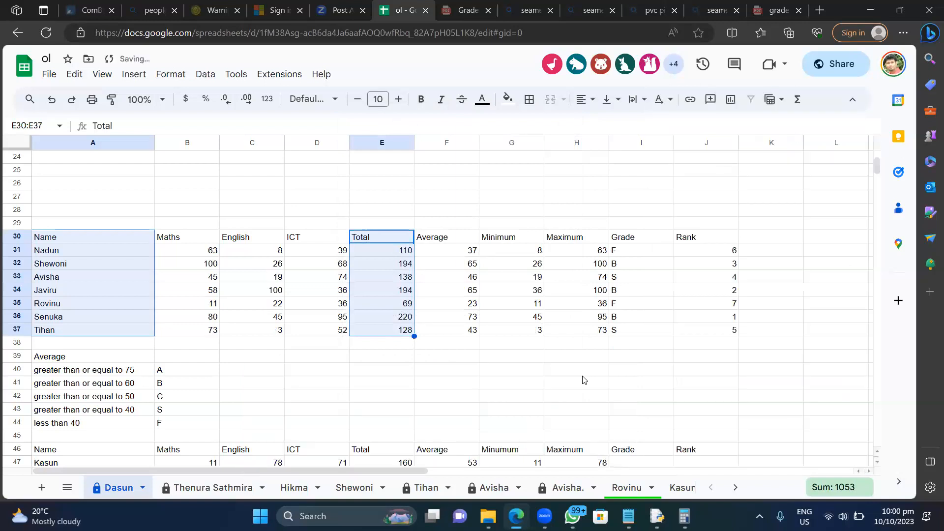
pyautogui.click(755, 302)
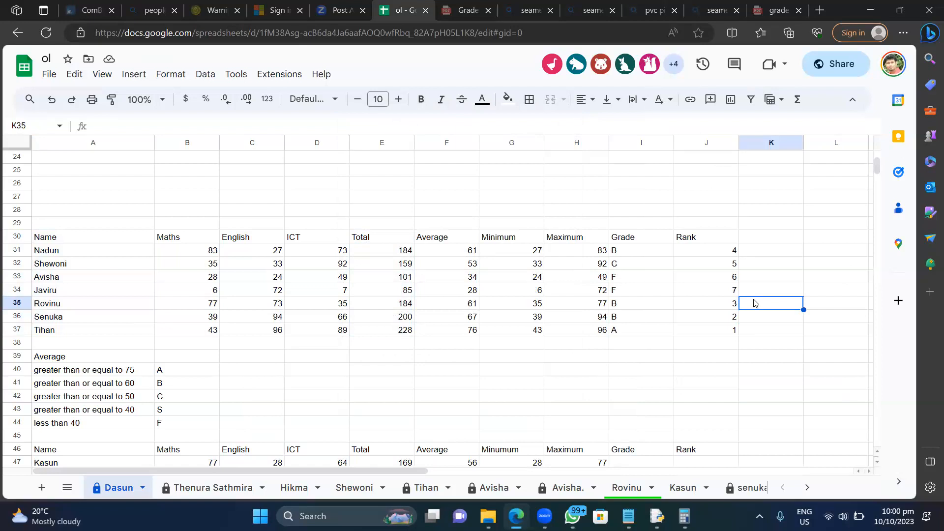
# Inspect the RANK formula in J32 and its highlighted number cell and range, leaving the formula as it is.
pyautogui.click(714, 264)
pyautogui.doubleClick(714, 264)
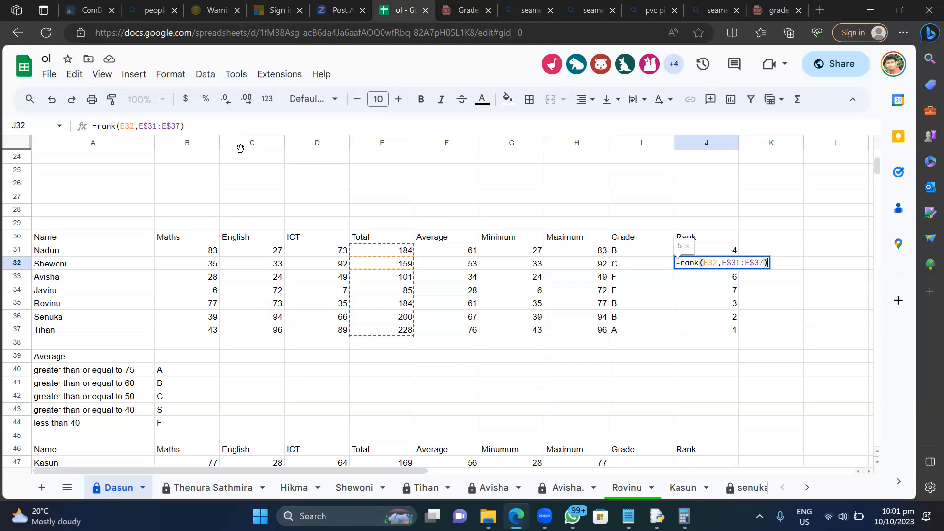
pyautogui.click(601, 357)
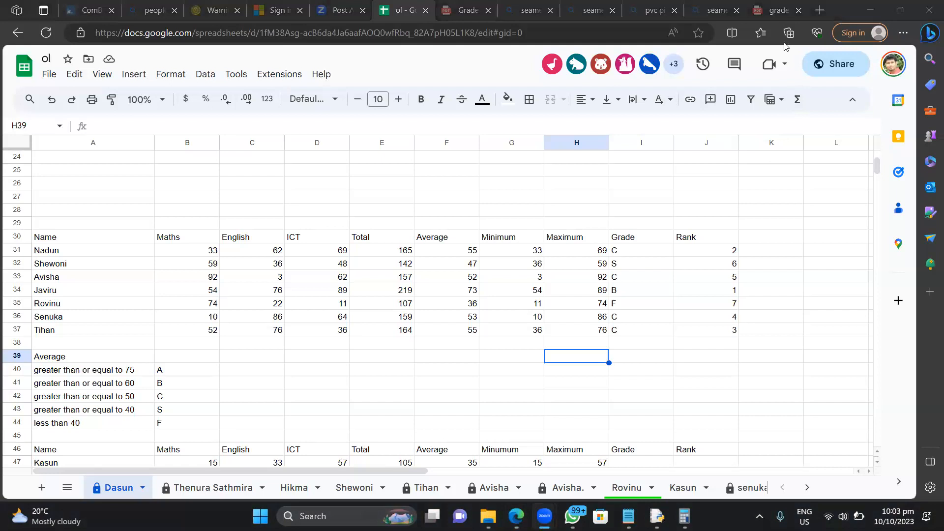
pyautogui.click(513, 221)
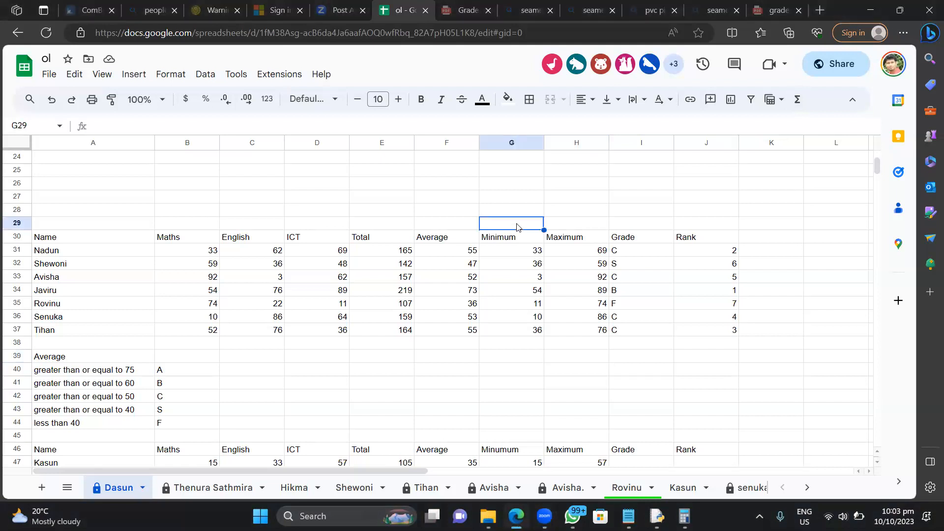